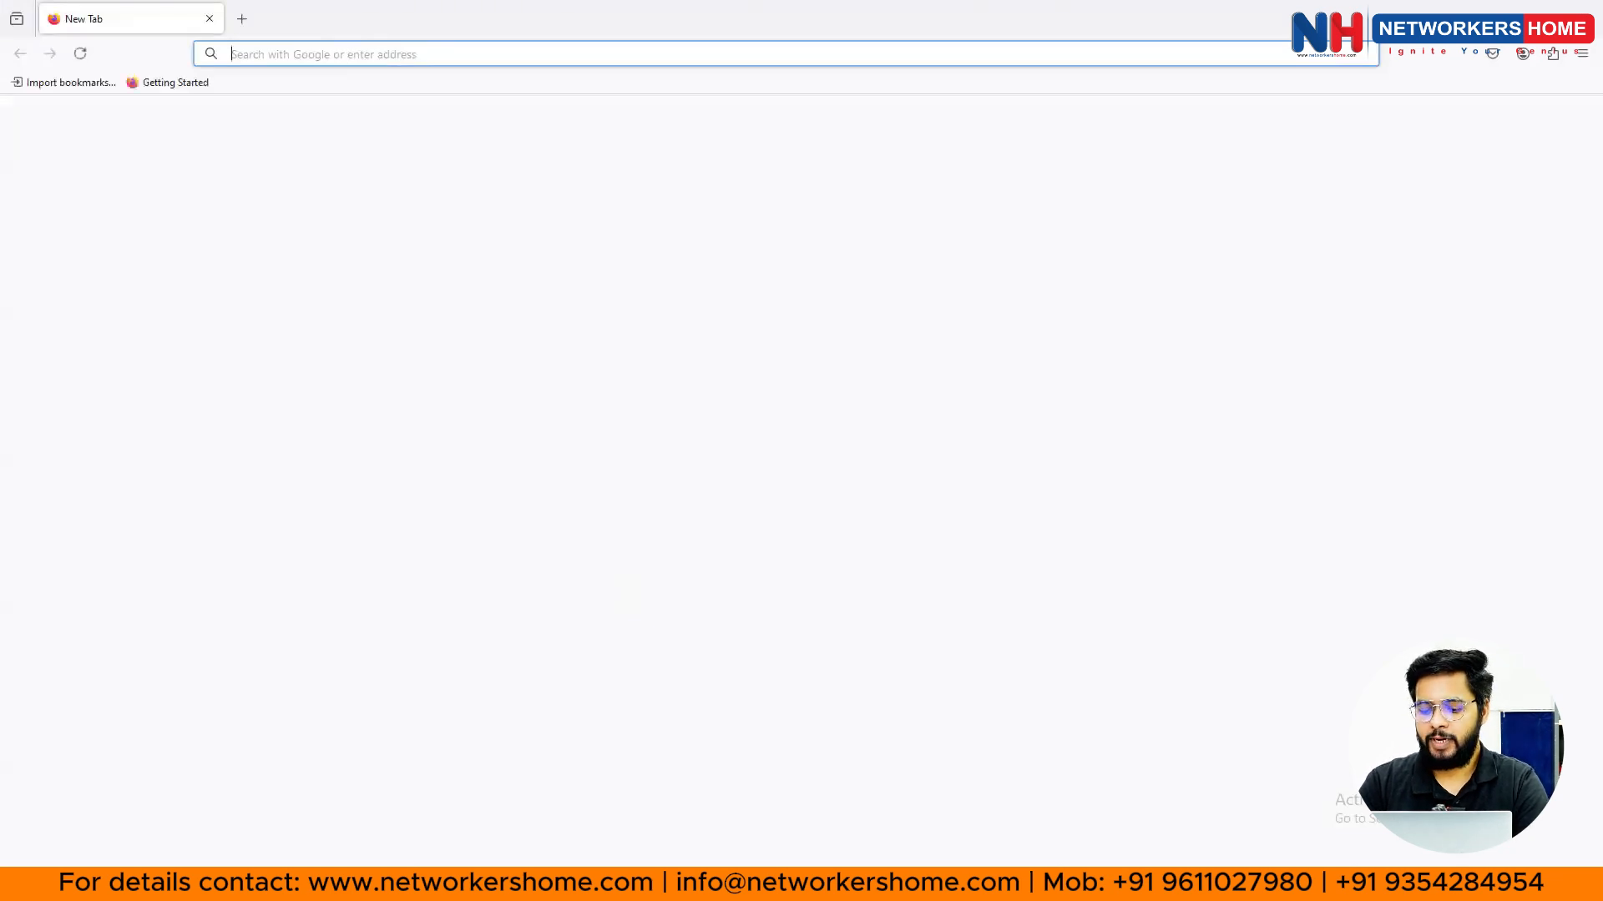
# - Search Google for 'cisco packet tracer' from the Firefox address bar
pyautogui.write('cisco packet ')
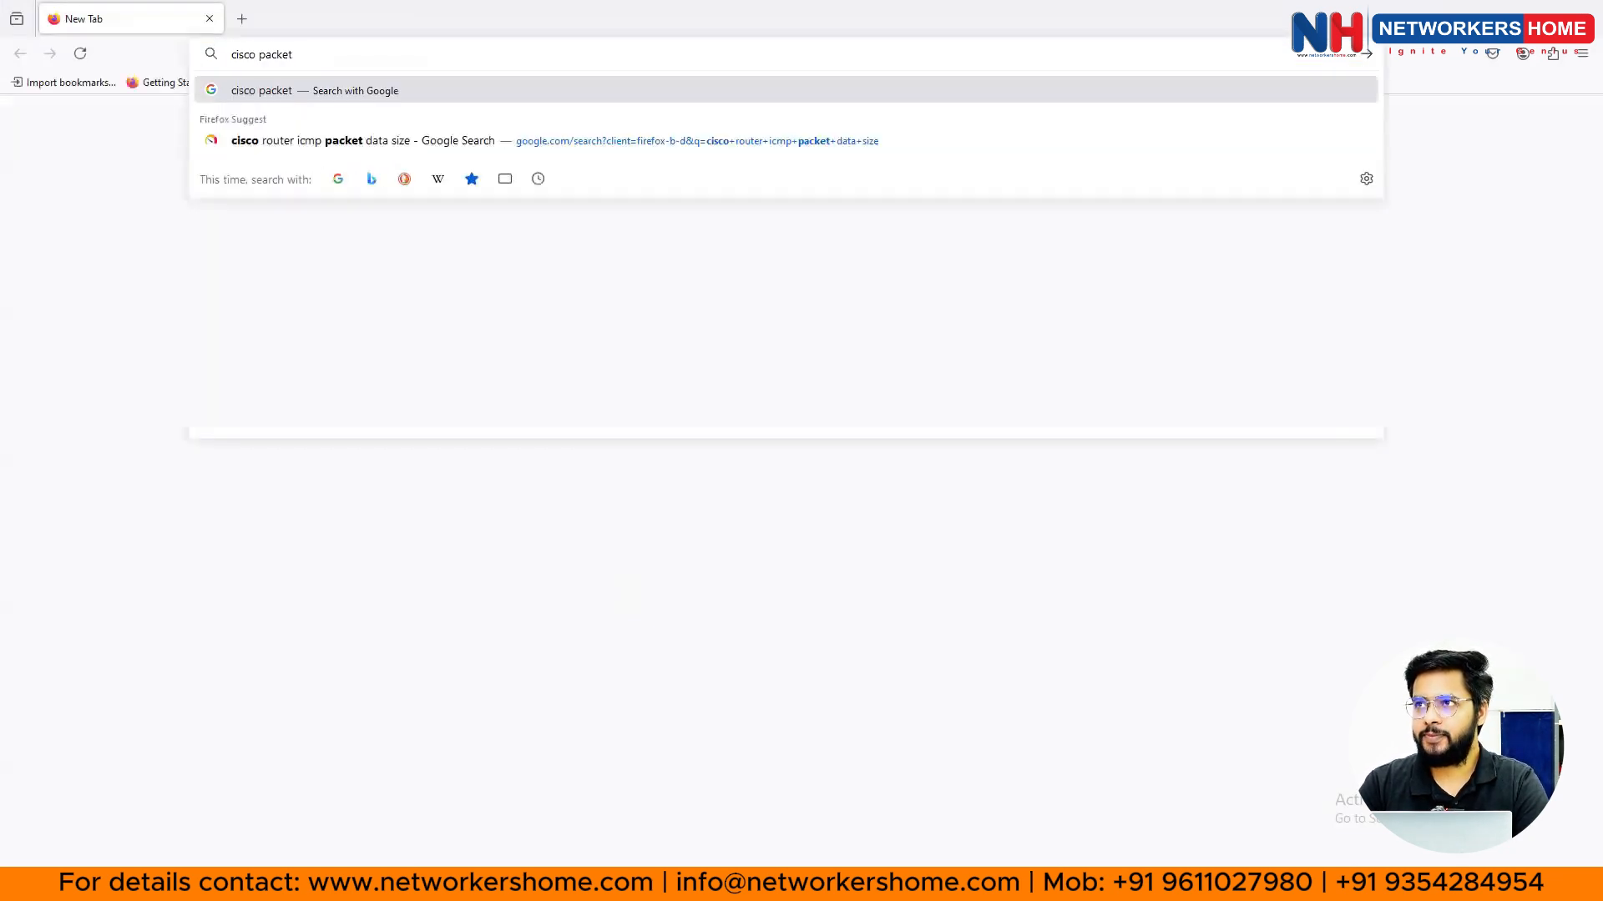
pyautogui.write('tra')
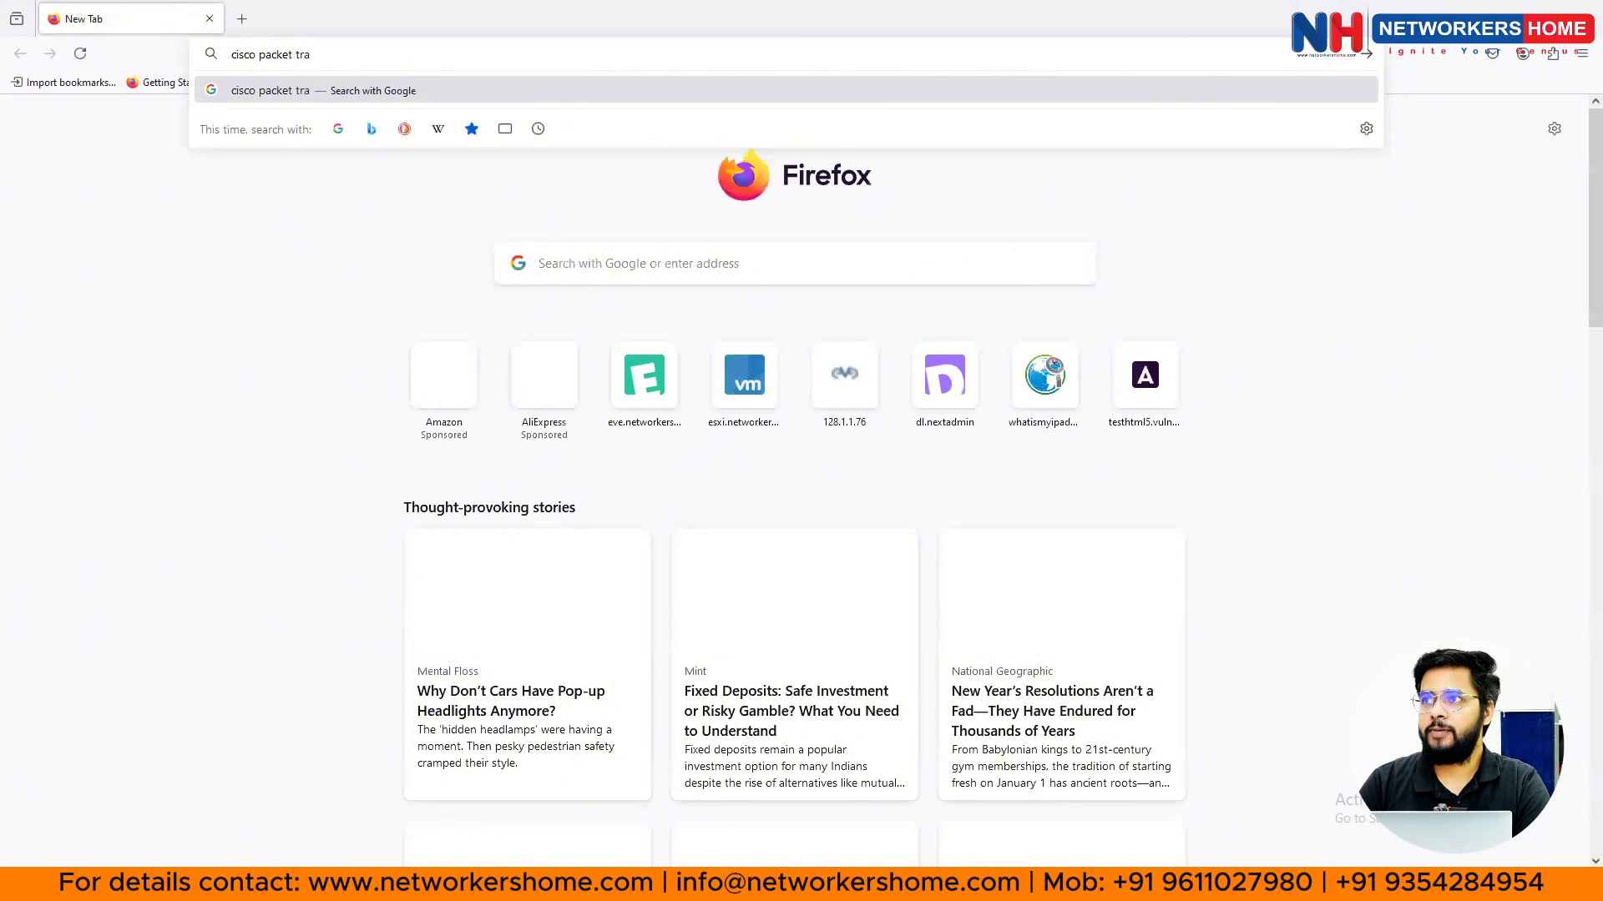
pyautogui.write('cer')
pyautogui.press('Return')
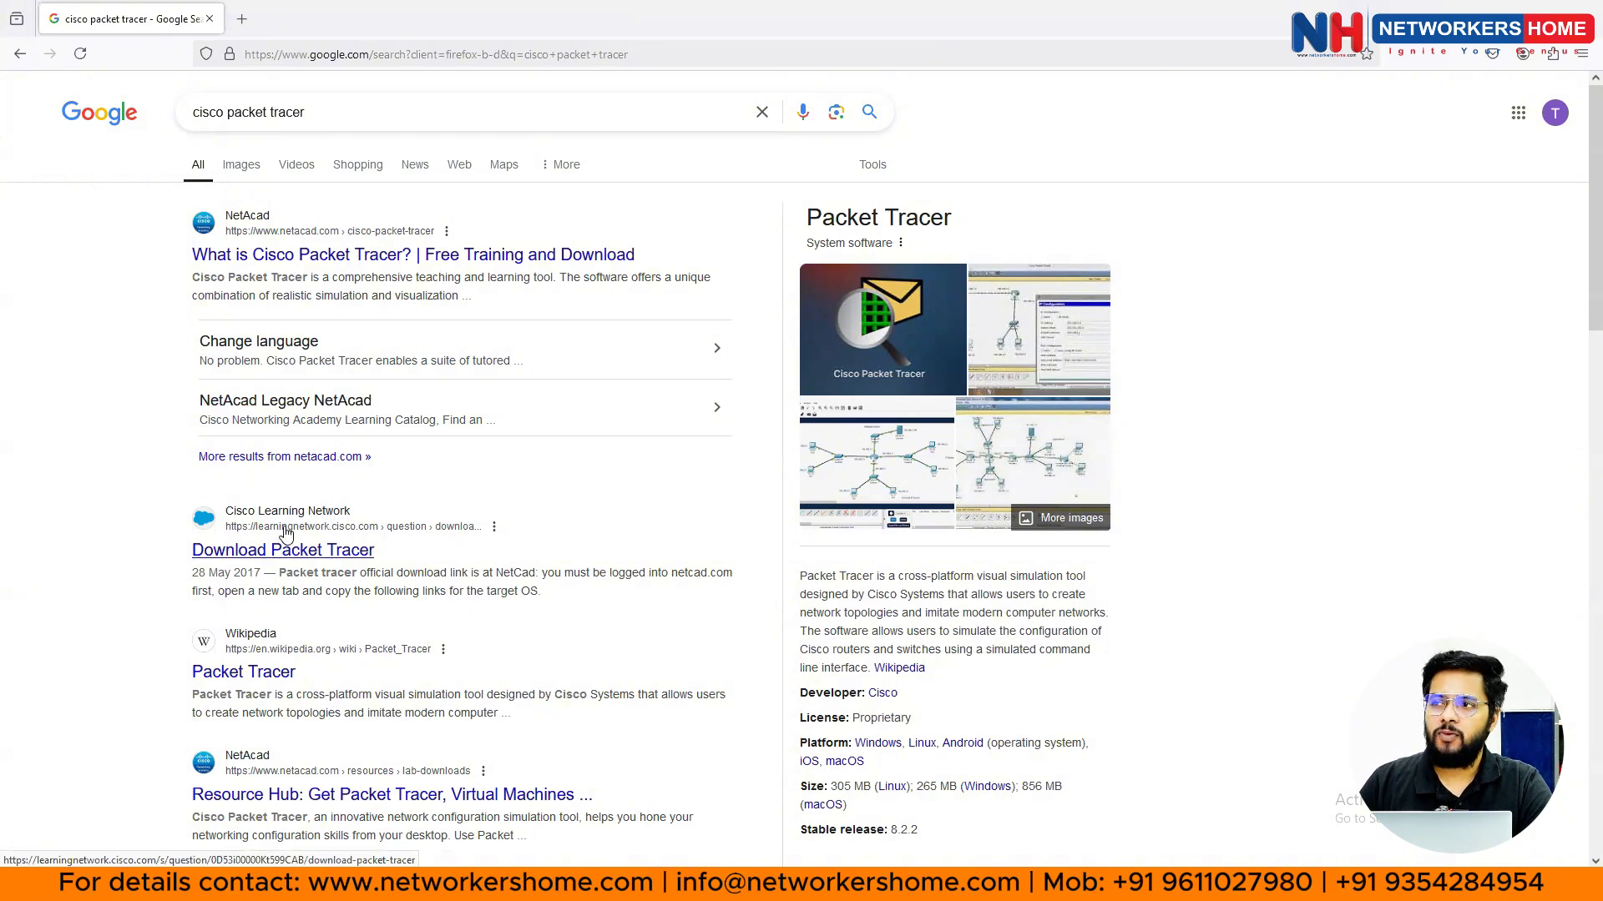
# - Open the NetAcad Packet Tracer article and follow its 'Download Cisco Packet Tracer 8.2.2' link
pyautogui.click(236, 411)
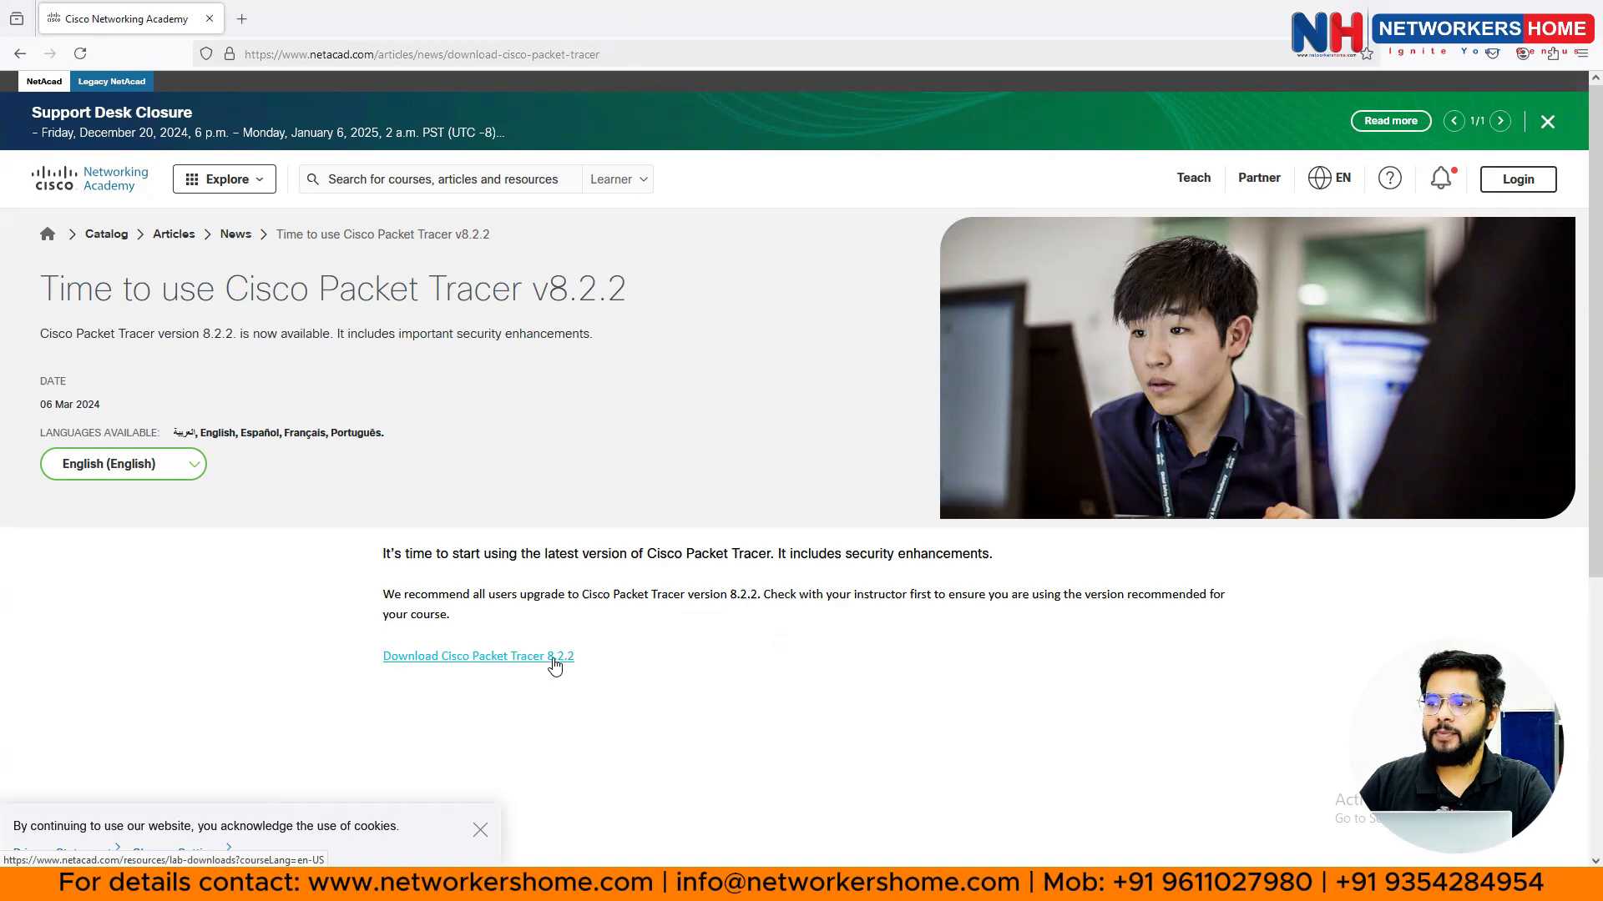
pyautogui.click(484, 658)
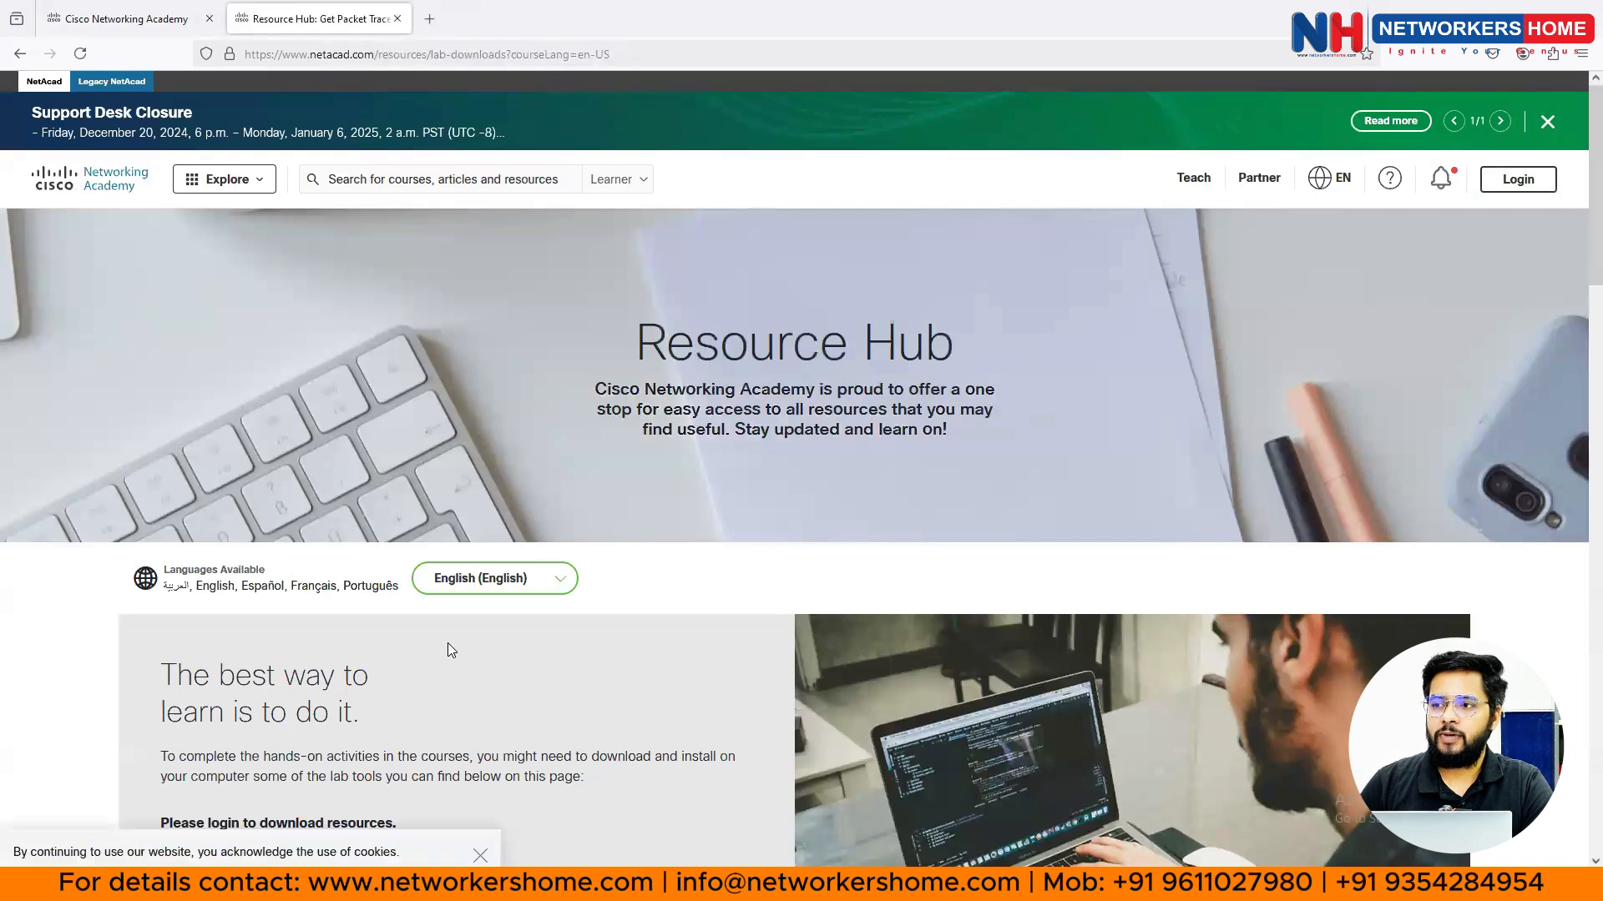
# - Go to the Login page and start overwriting the prefilled email with a different address
pyautogui.scroll(-2, 448, 643)
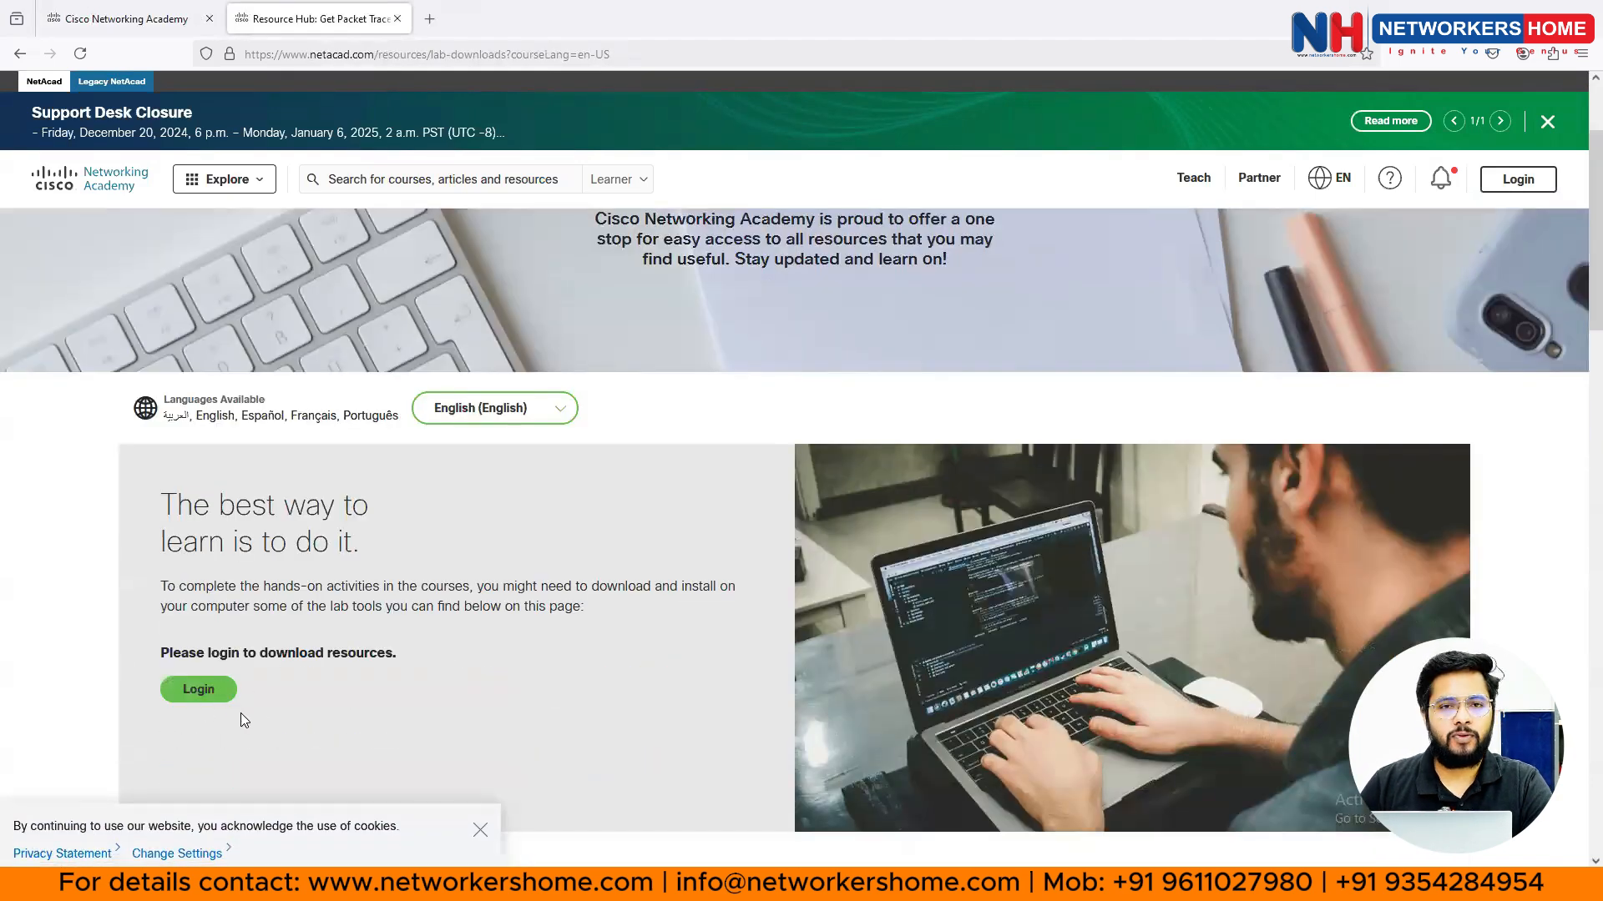
pyautogui.click(201, 696)
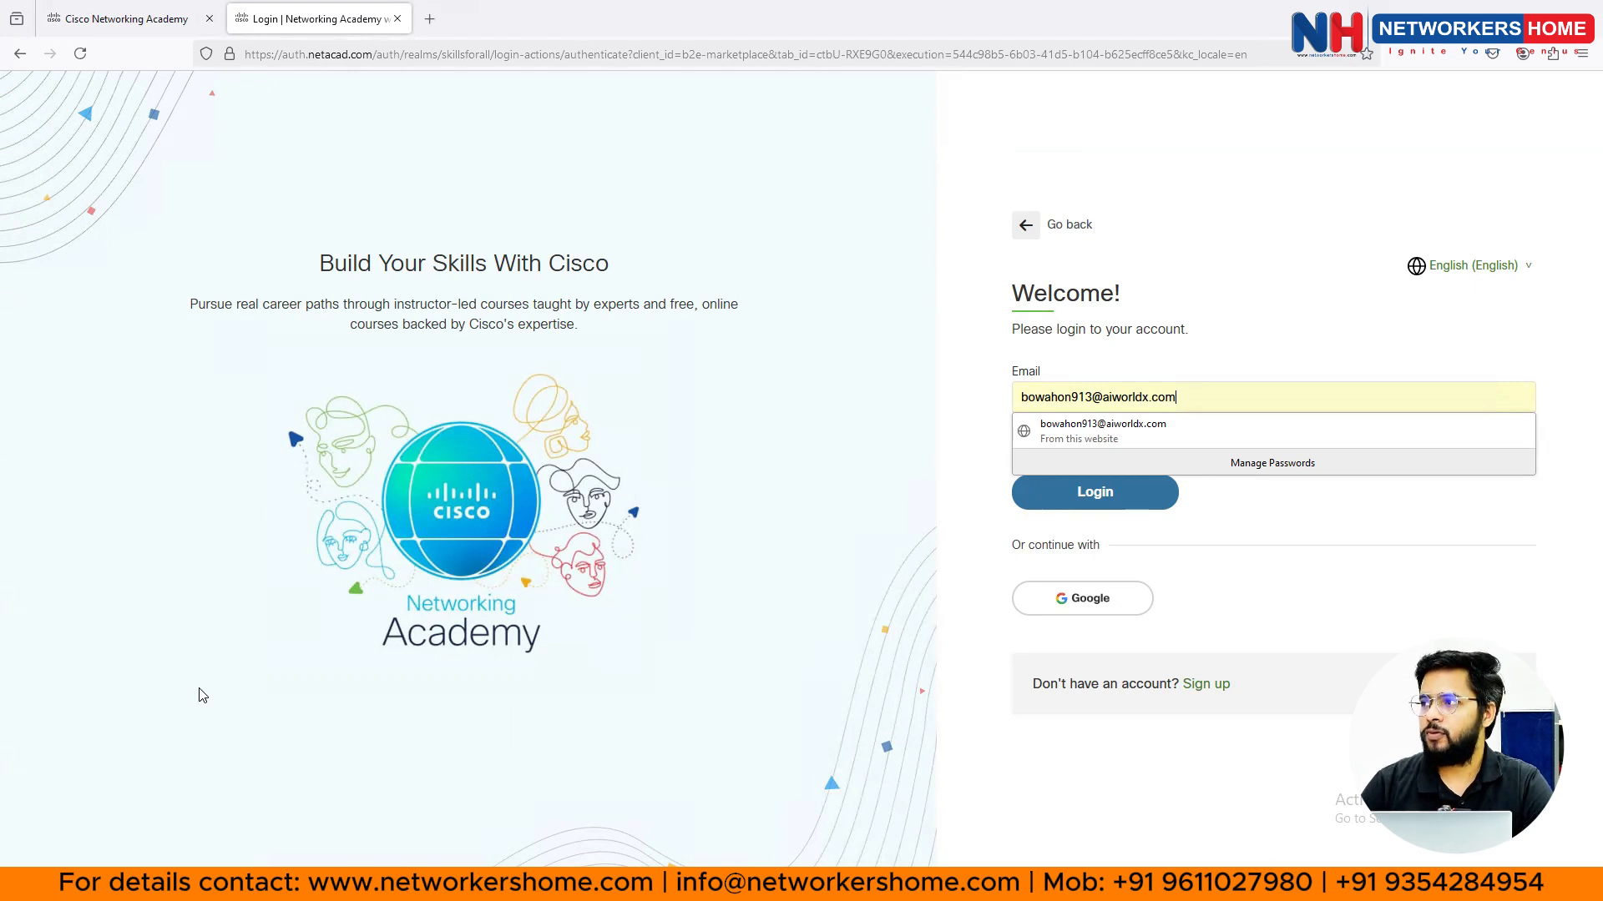
pyautogui.moveTo(1179, 398); pyautogui.dragTo(973, 402)
pyautogui.write('ajay')
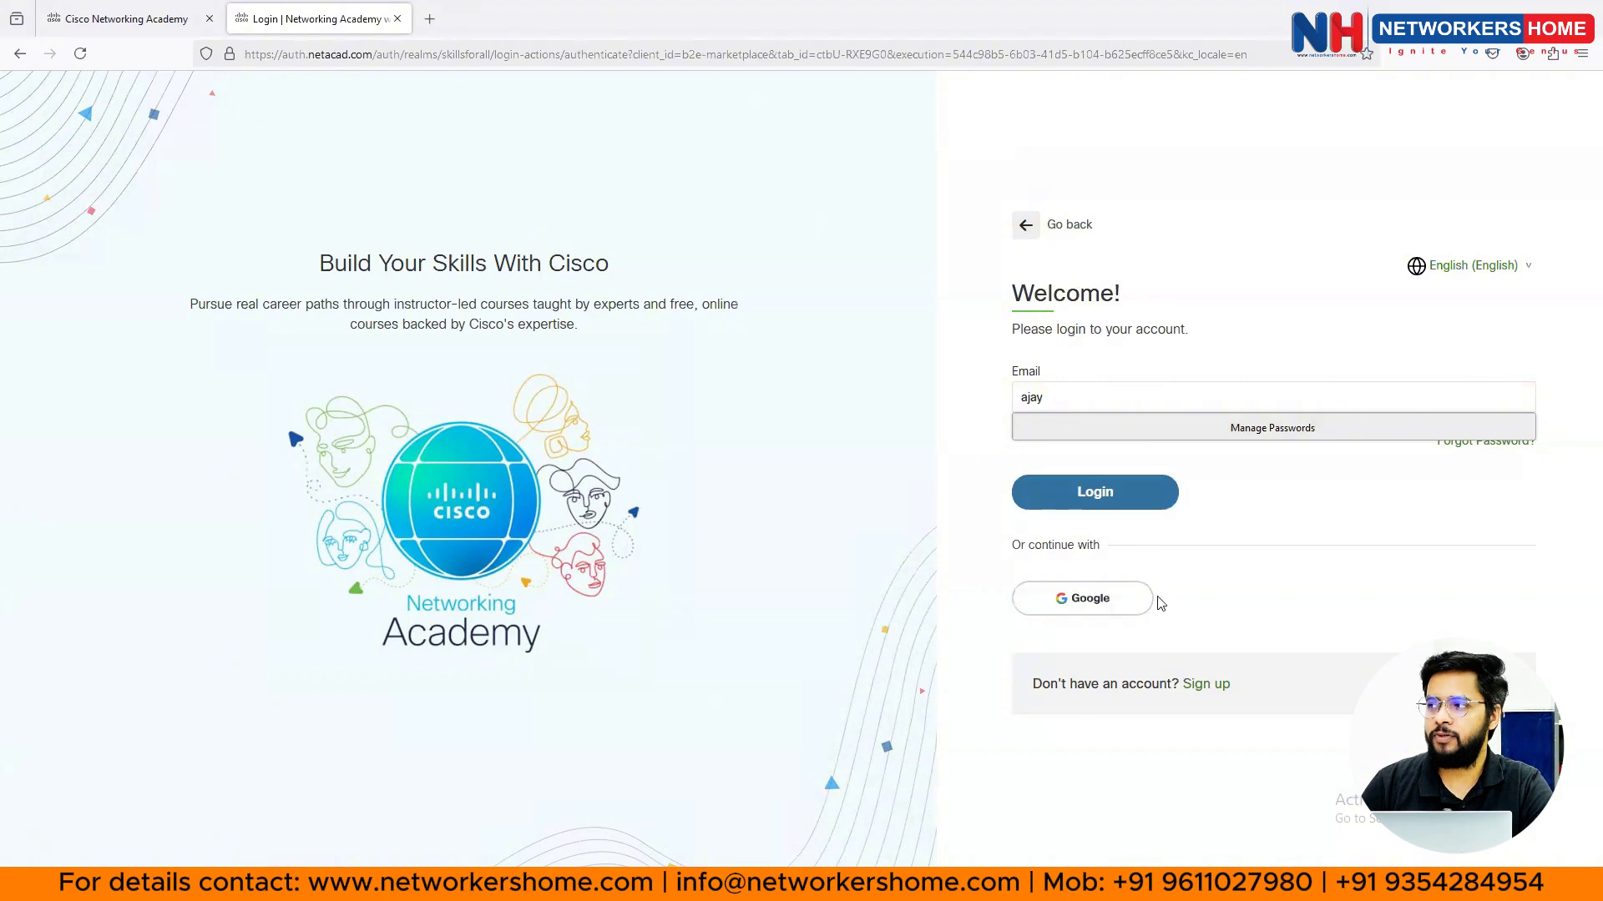
# - Start a new account sign-up with country India and state Karnataka
pyautogui.click(1207, 692)
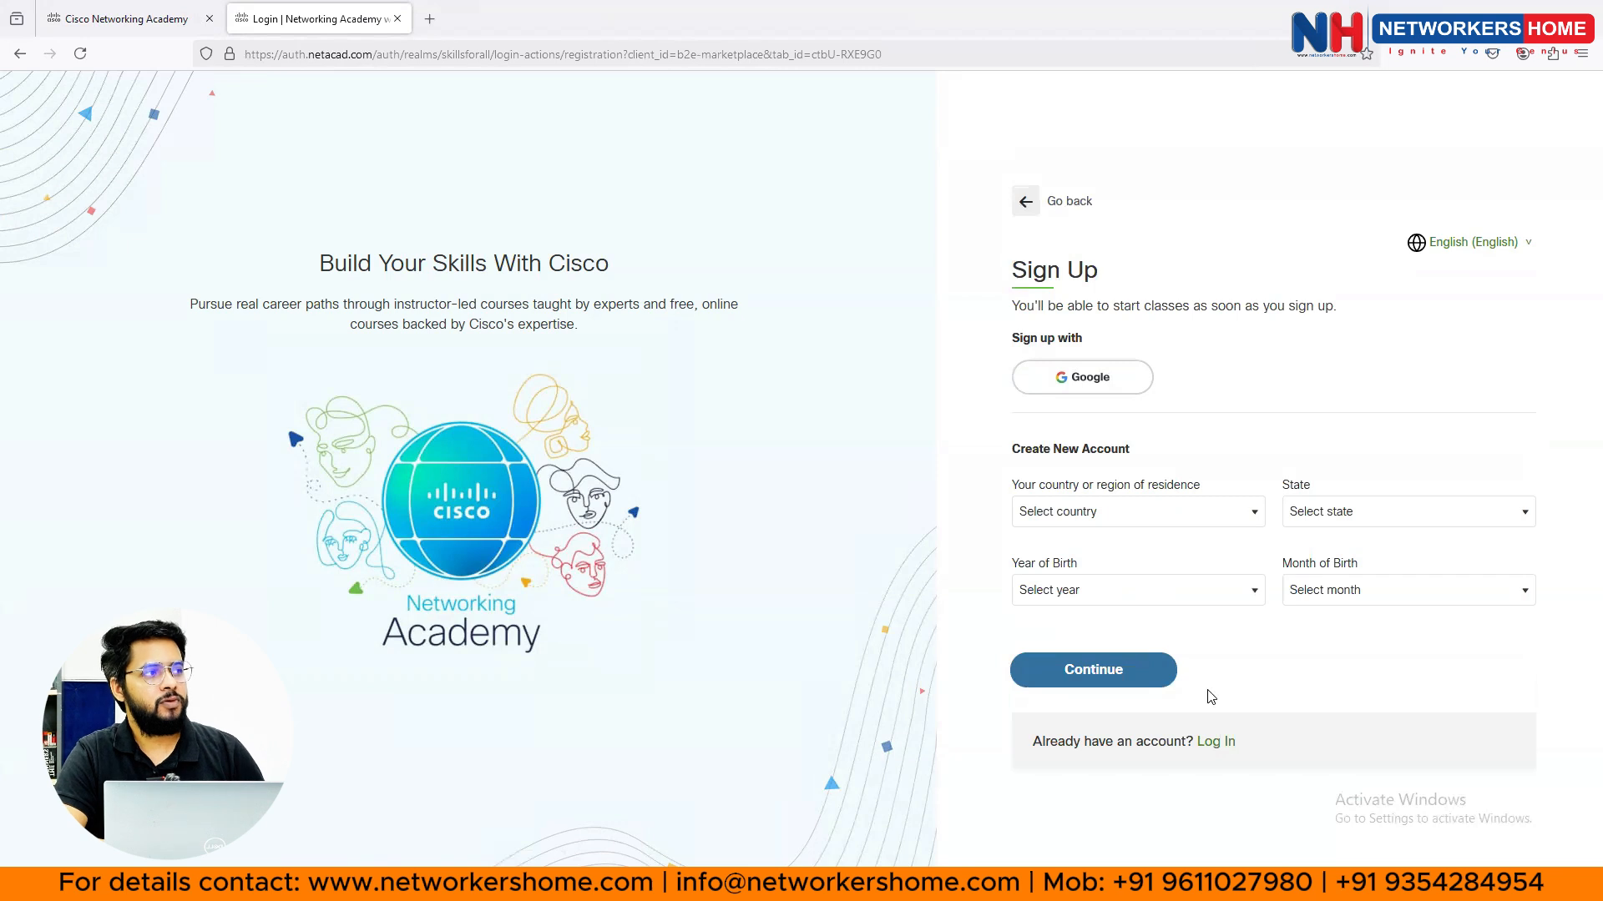
pyautogui.click(1184, 509)
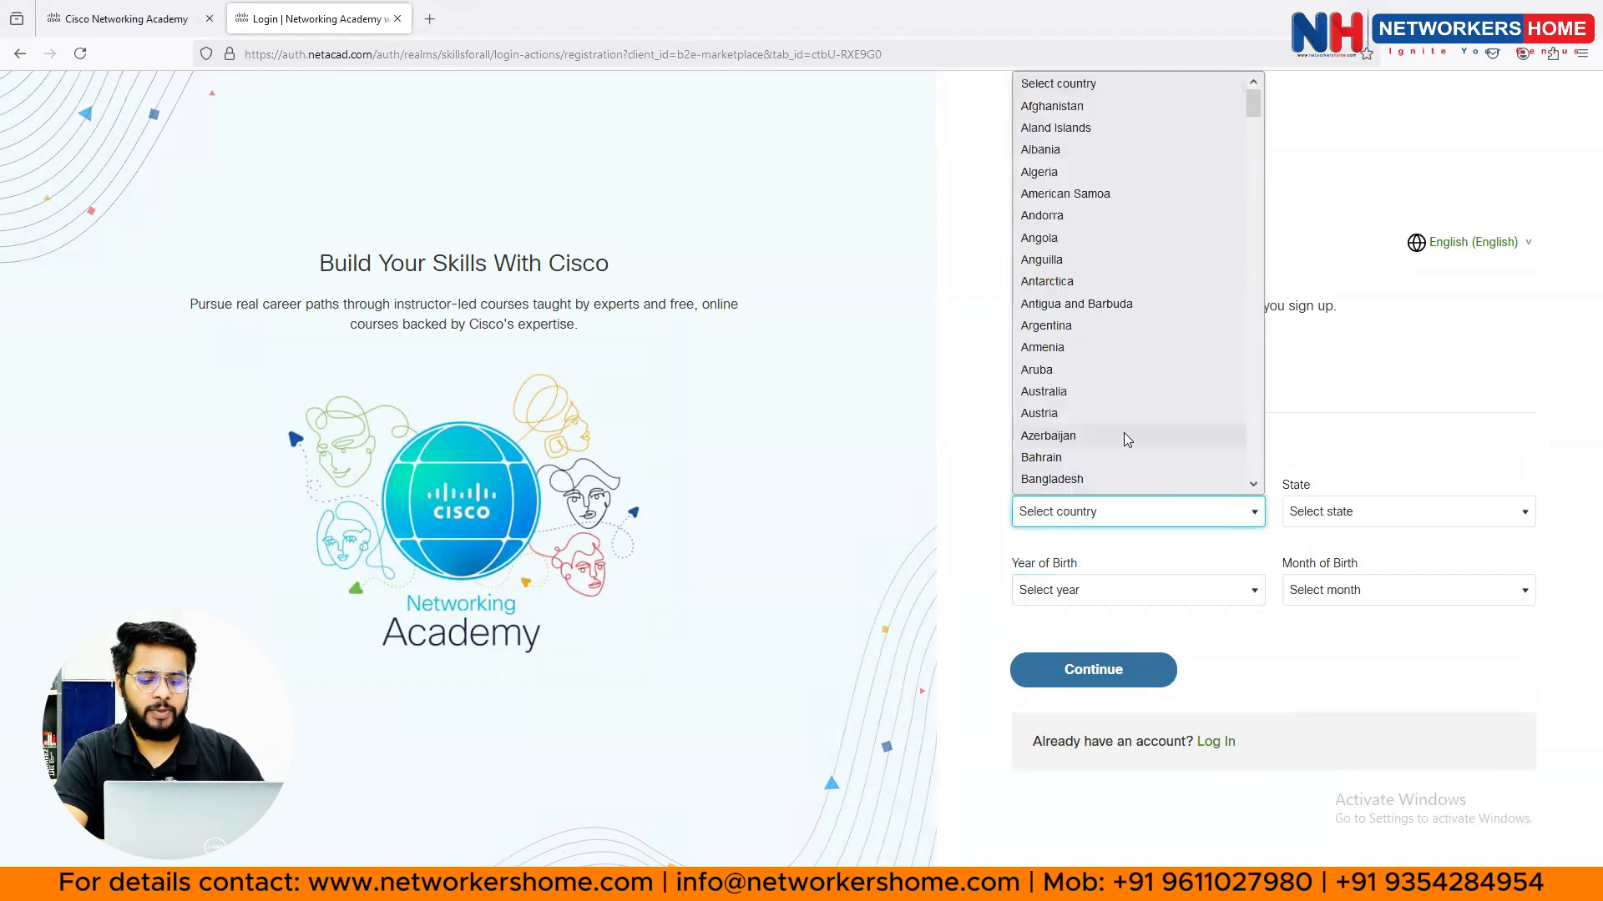
pyautogui.write('india')
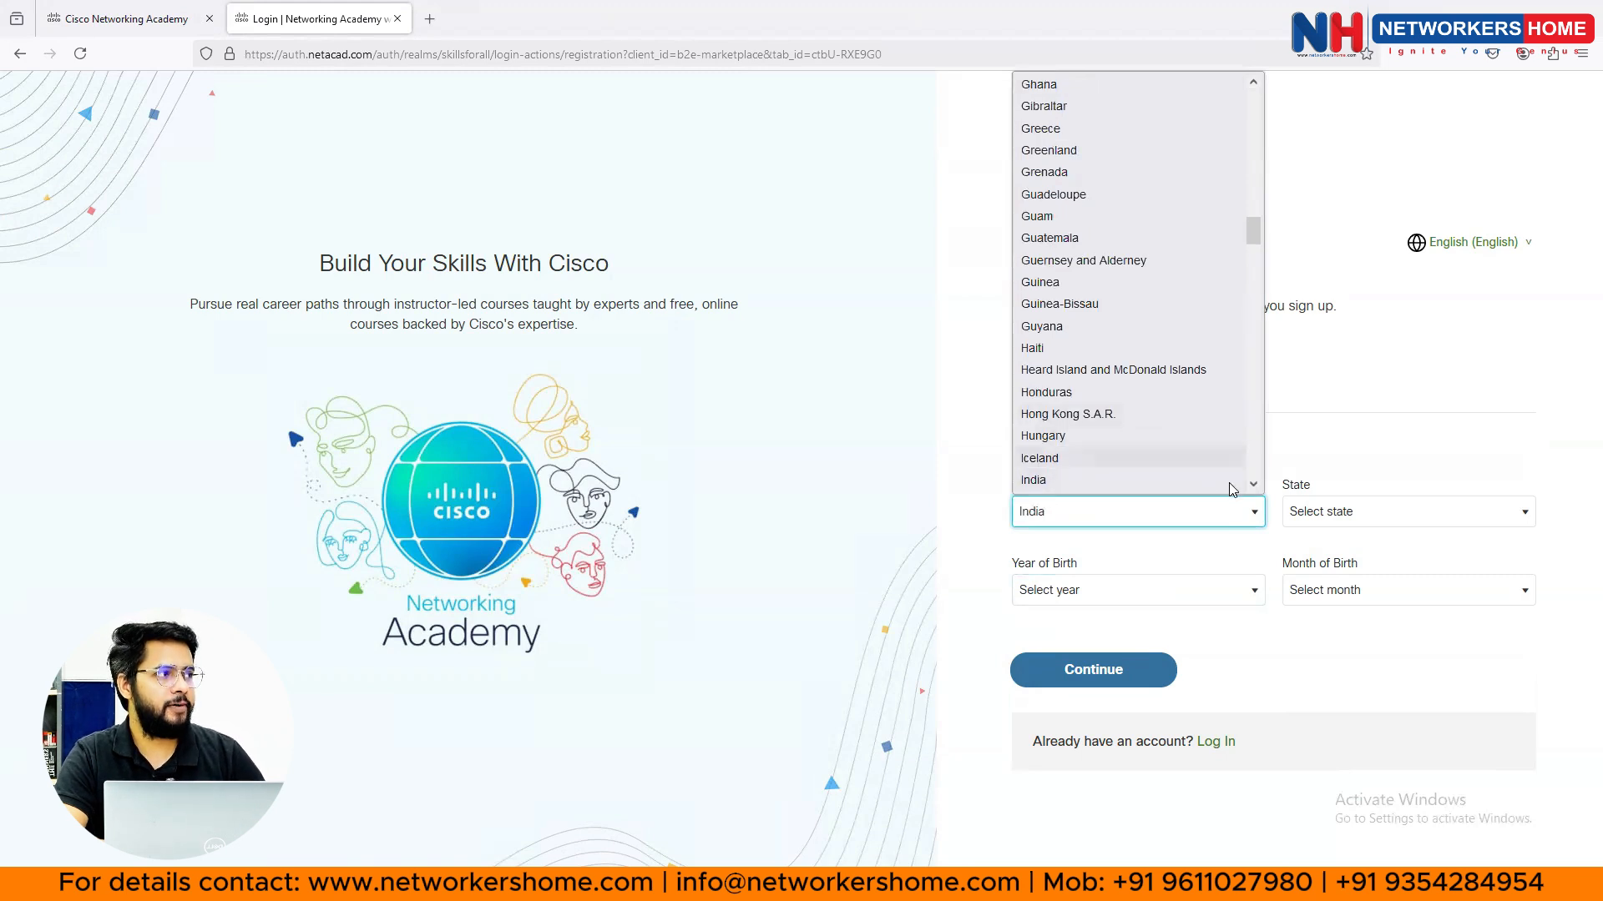
pyautogui.click(1367, 513)
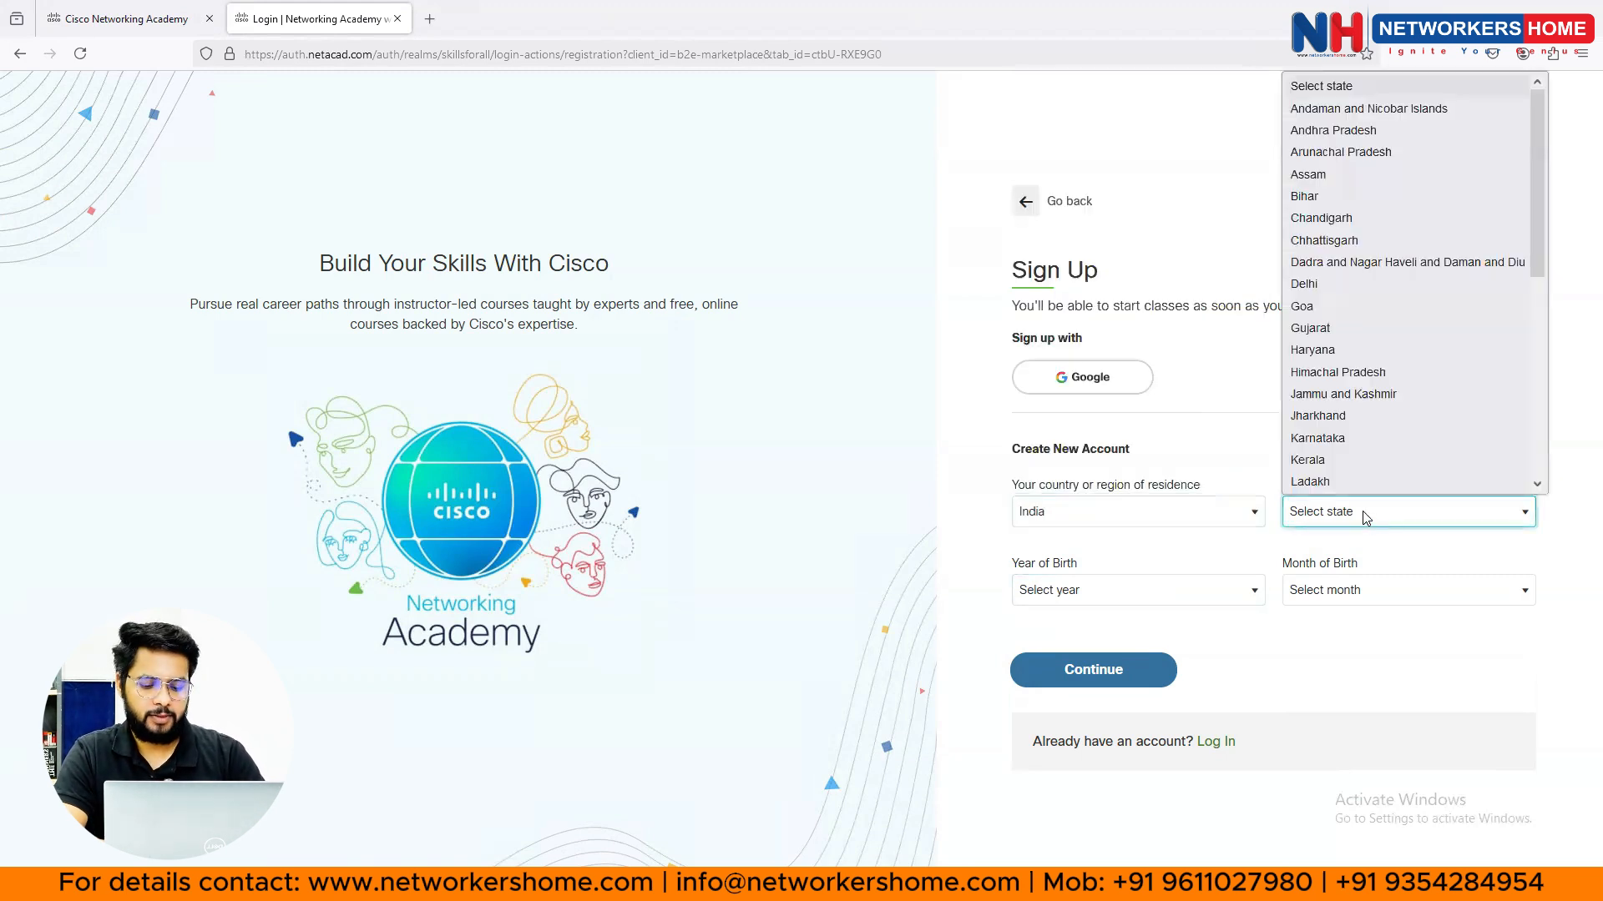
pyautogui.write('j')
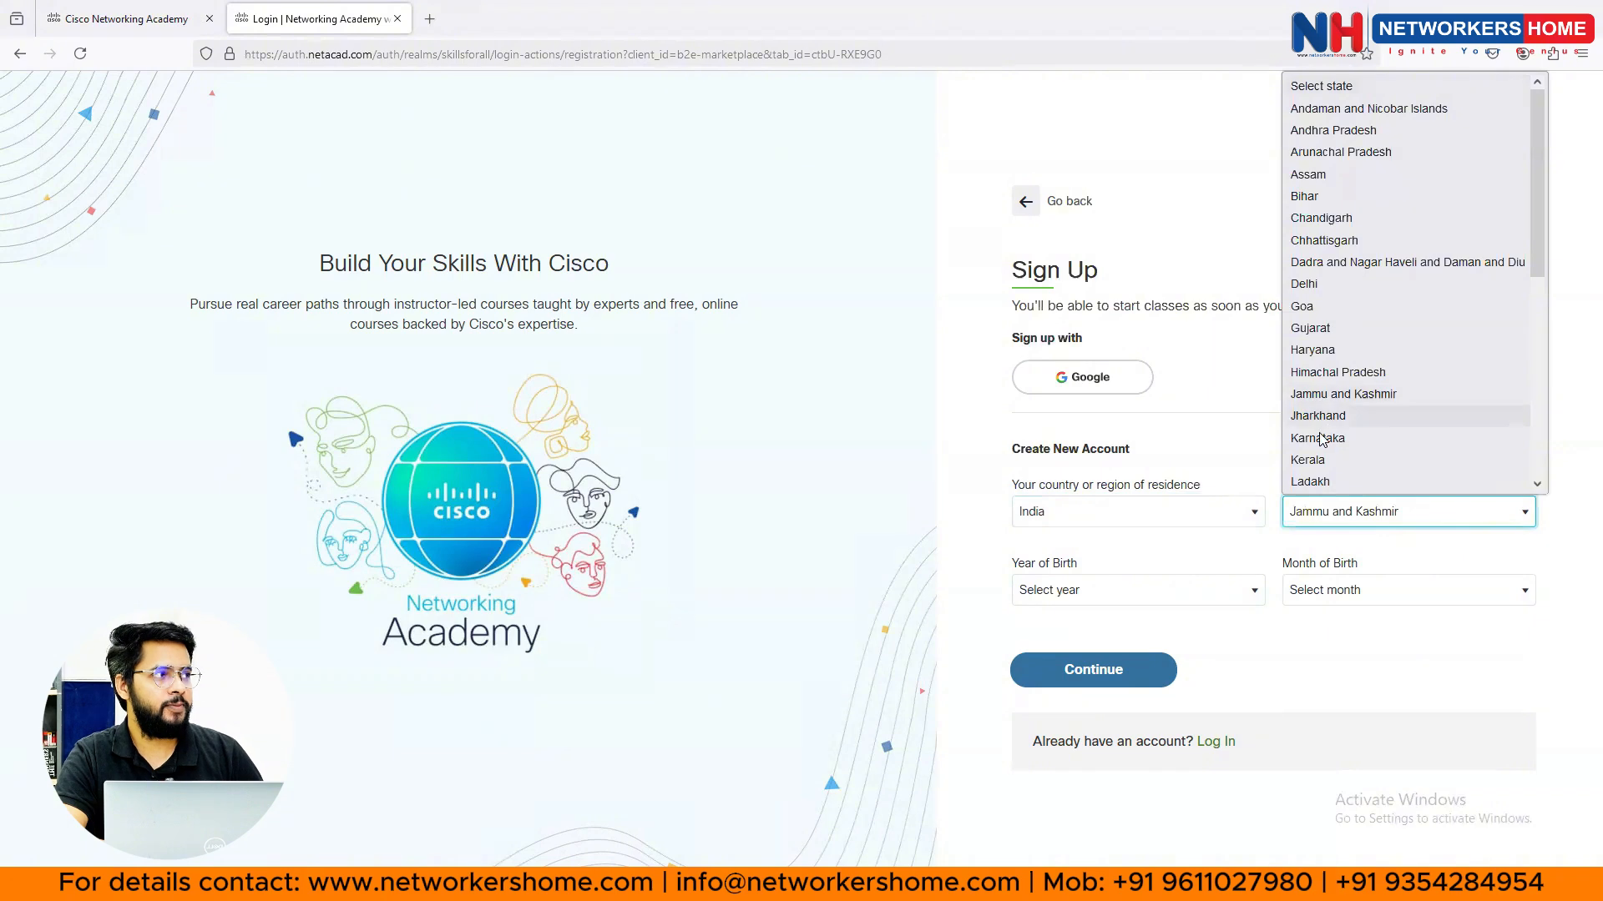
pyautogui.click(1328, 438)
# - Set the birth year to 1998 and birth month to August, then continue
pyautogui.click(1197, 590)
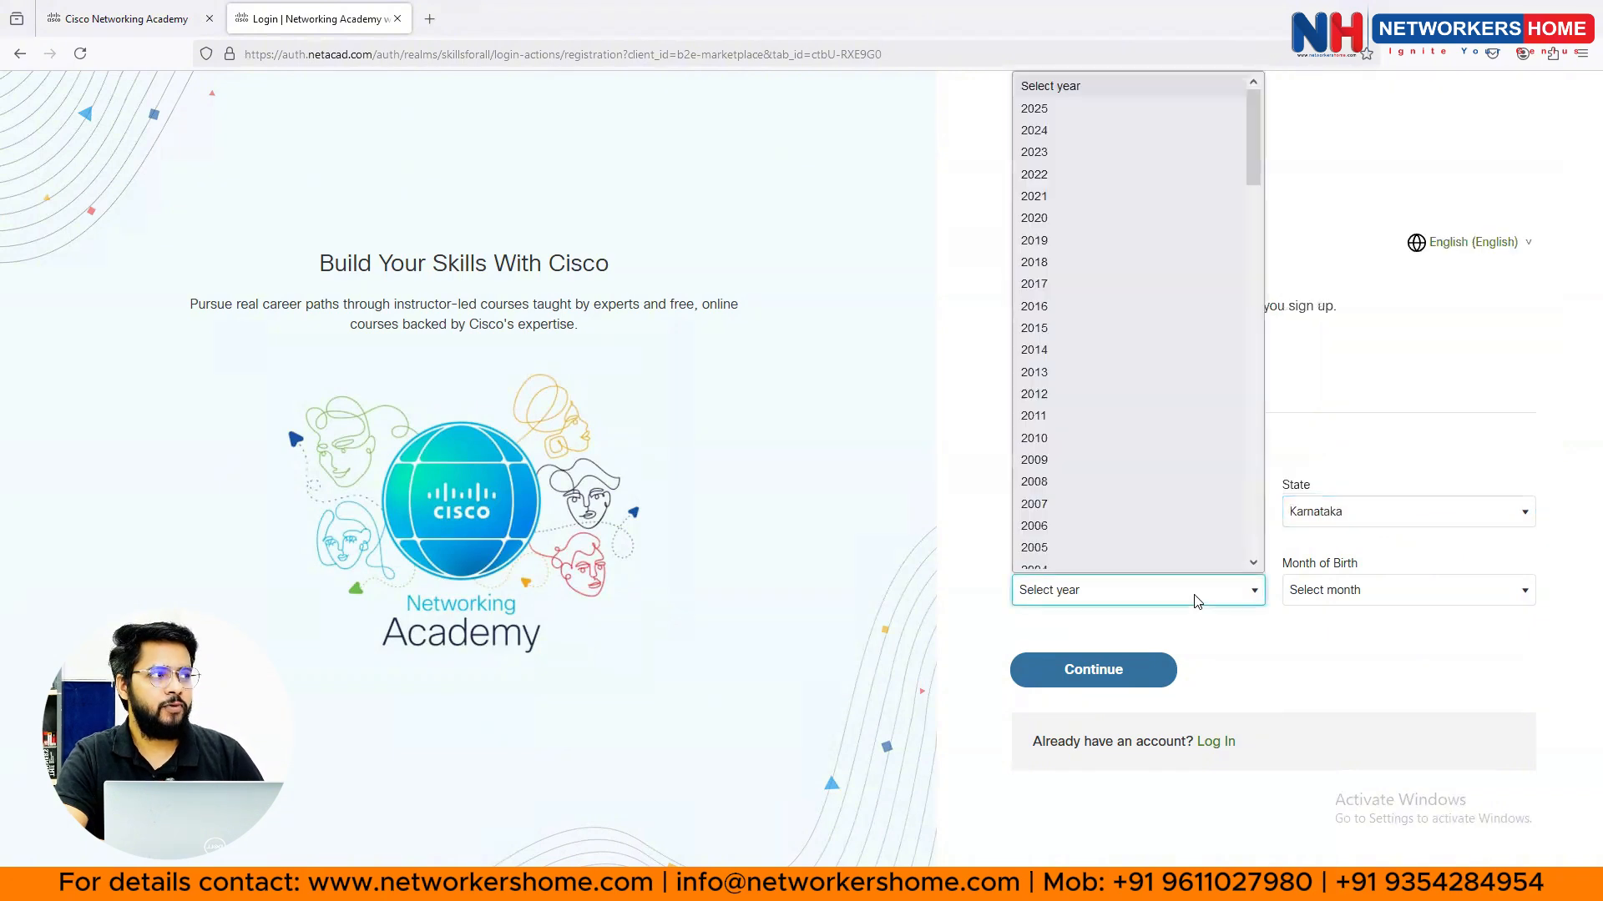
pyautogui.scroll(-5, 1194, 463)
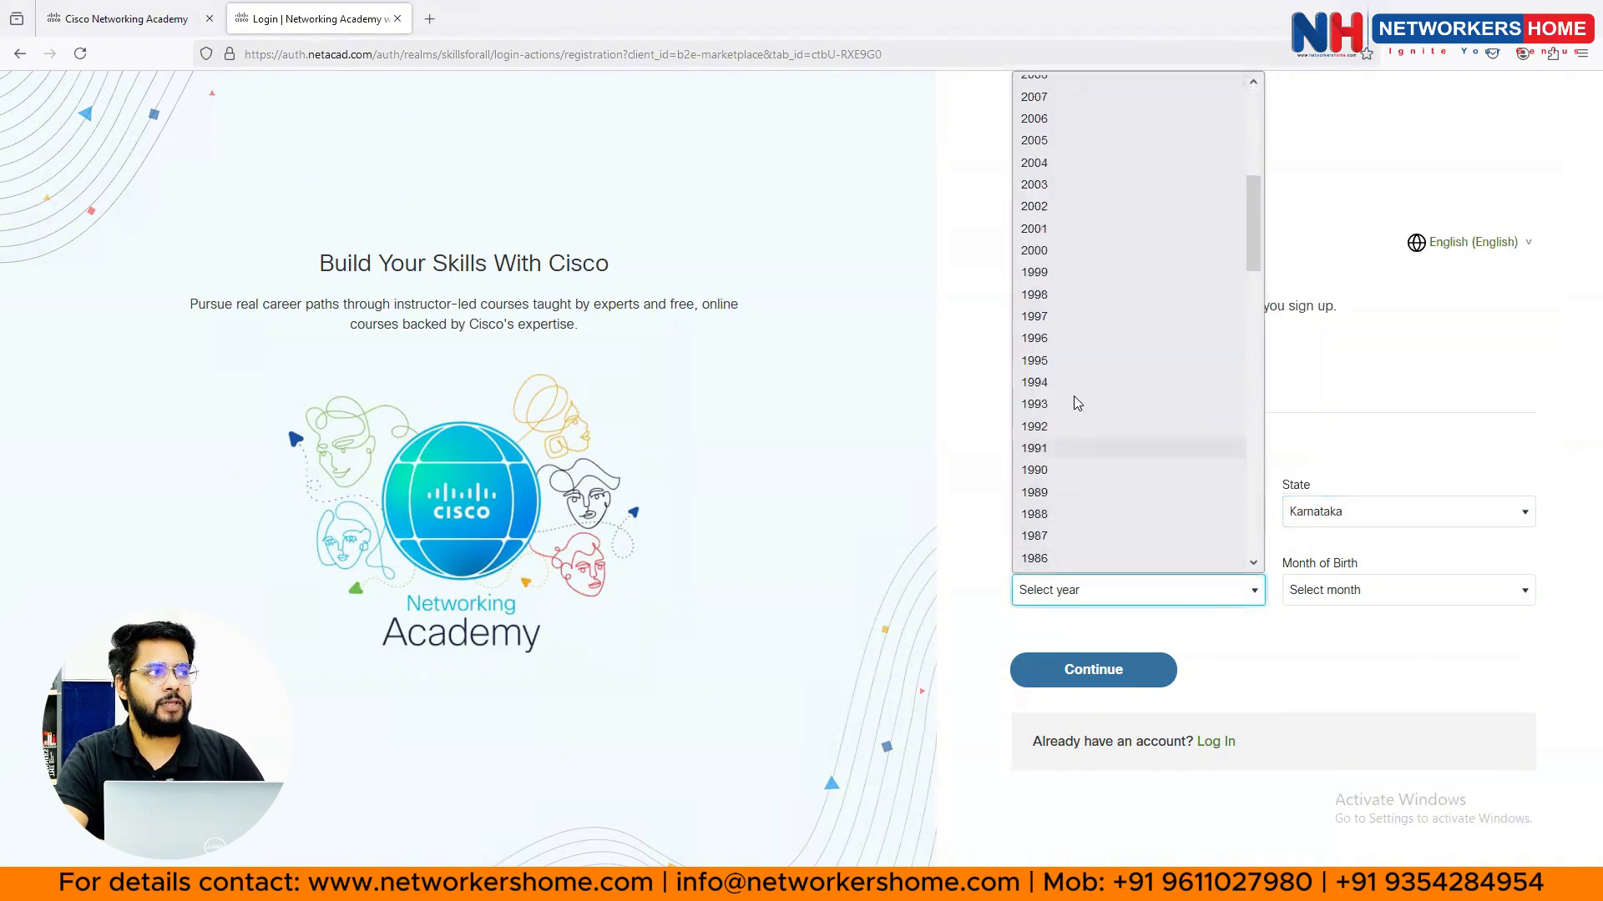
pyautogui.click(1093, 506)
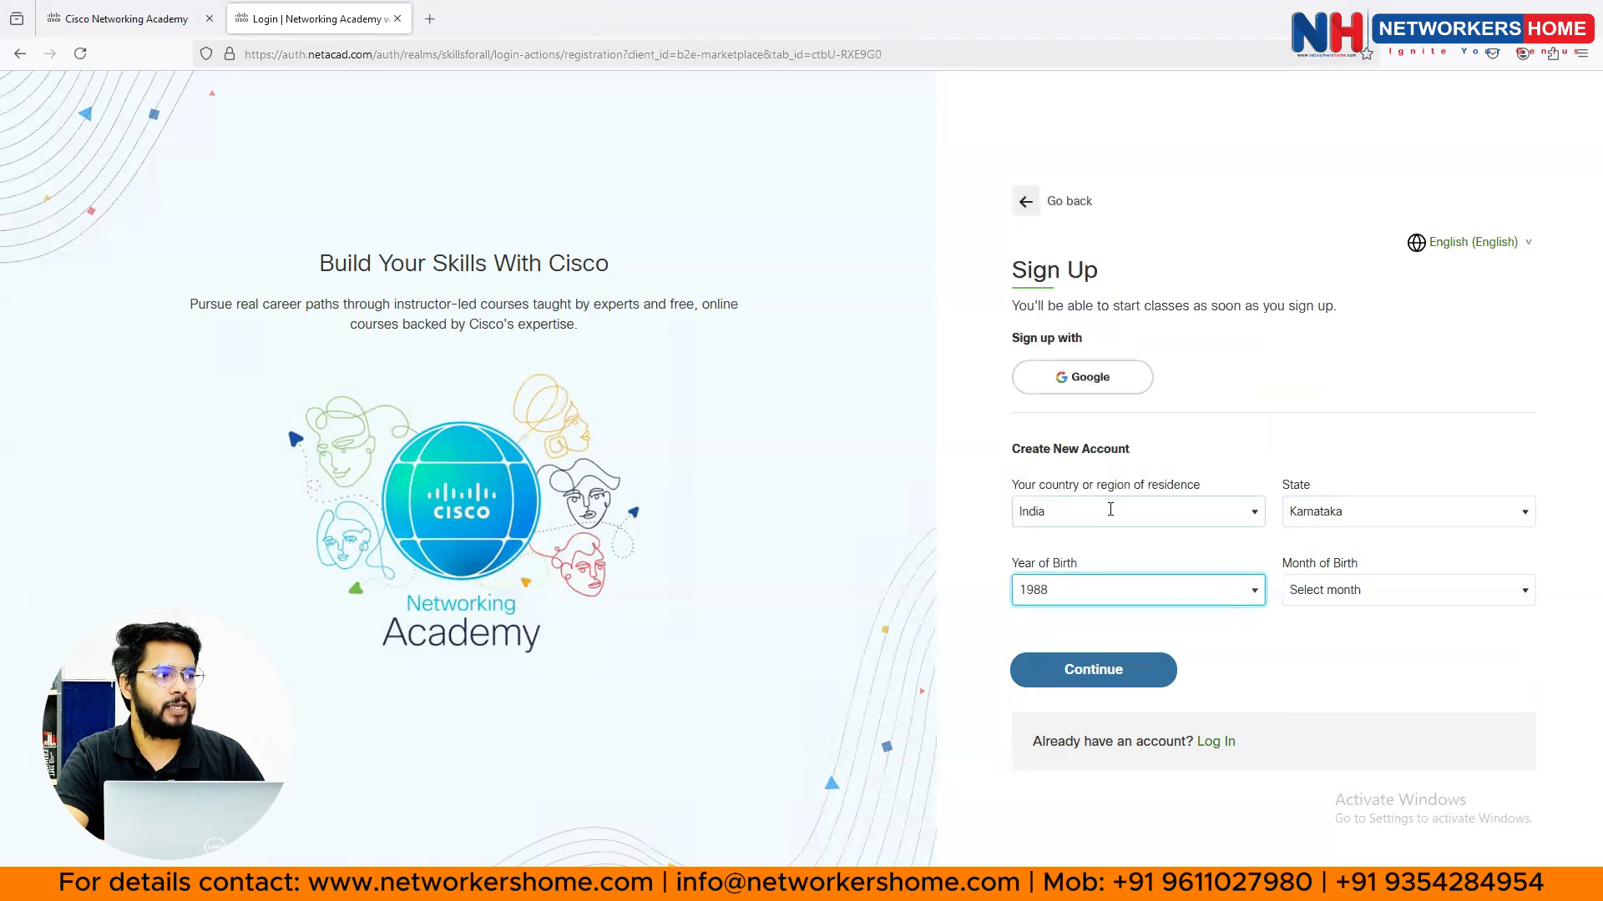
pyautogui.click(1139, 590)
pyautogui.click(1056, 341)
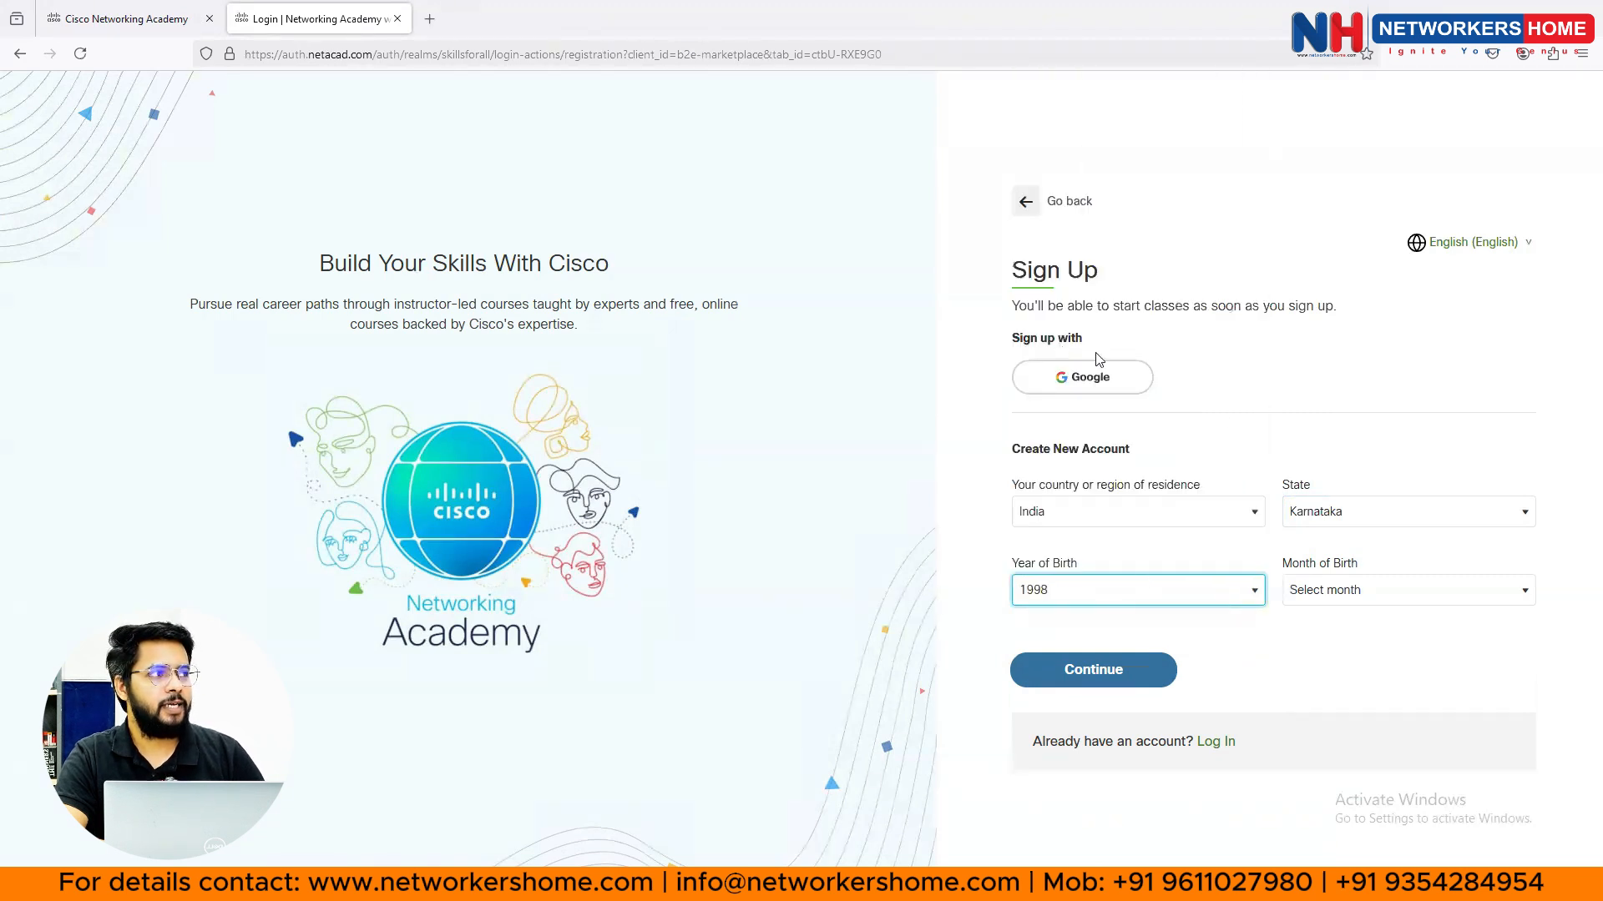
pyautogui.click(1384, 594)
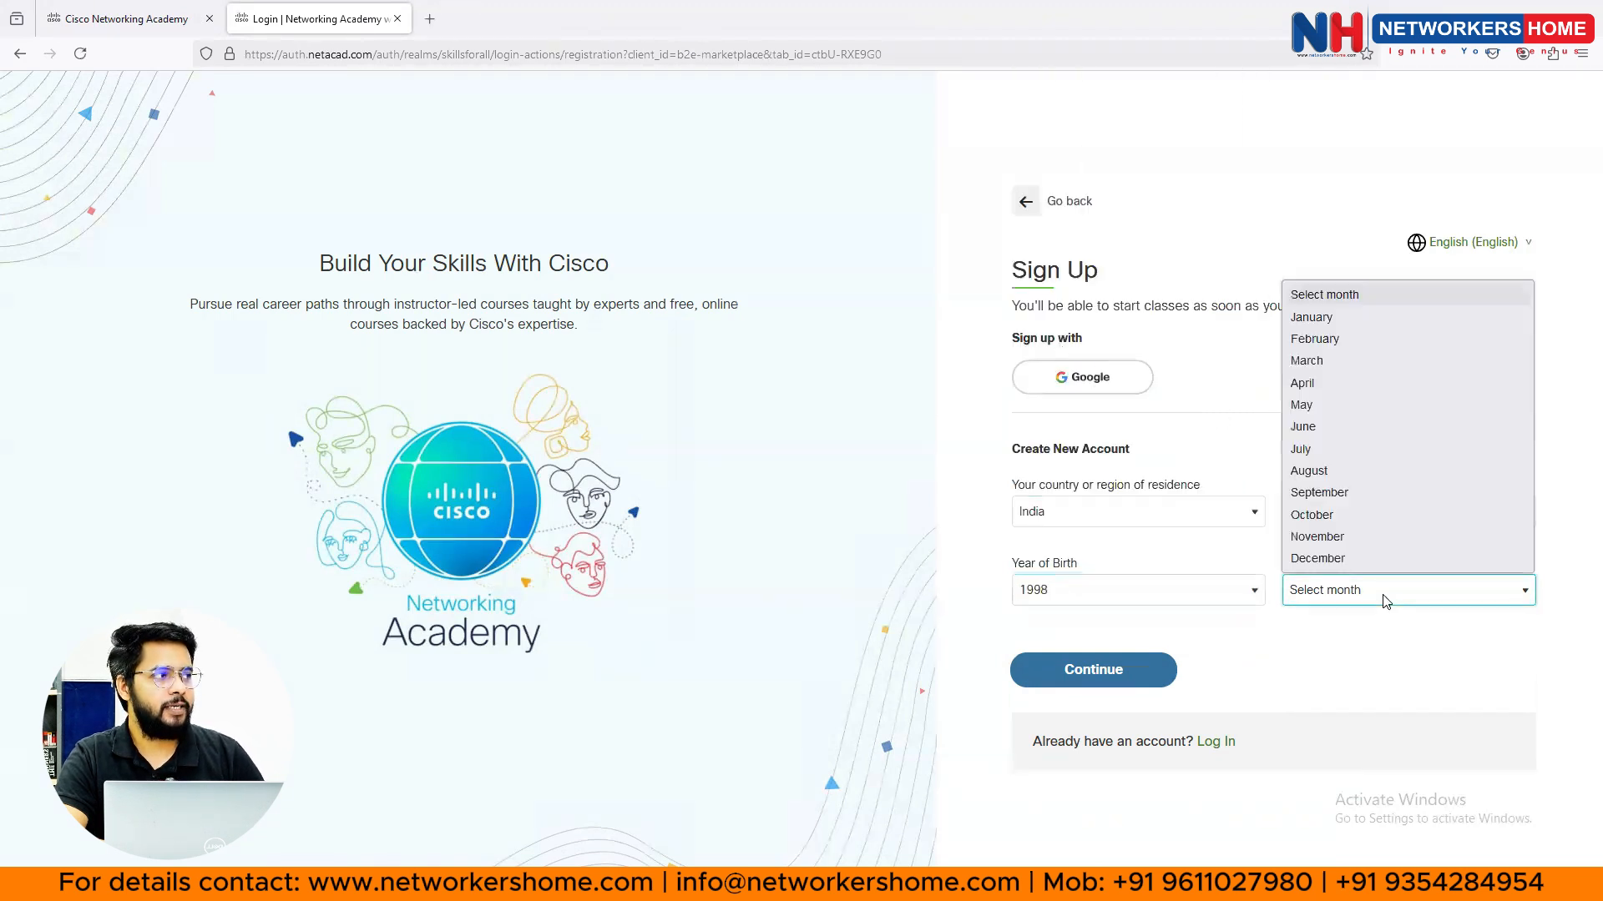
pyautogui.click(1334, 473)
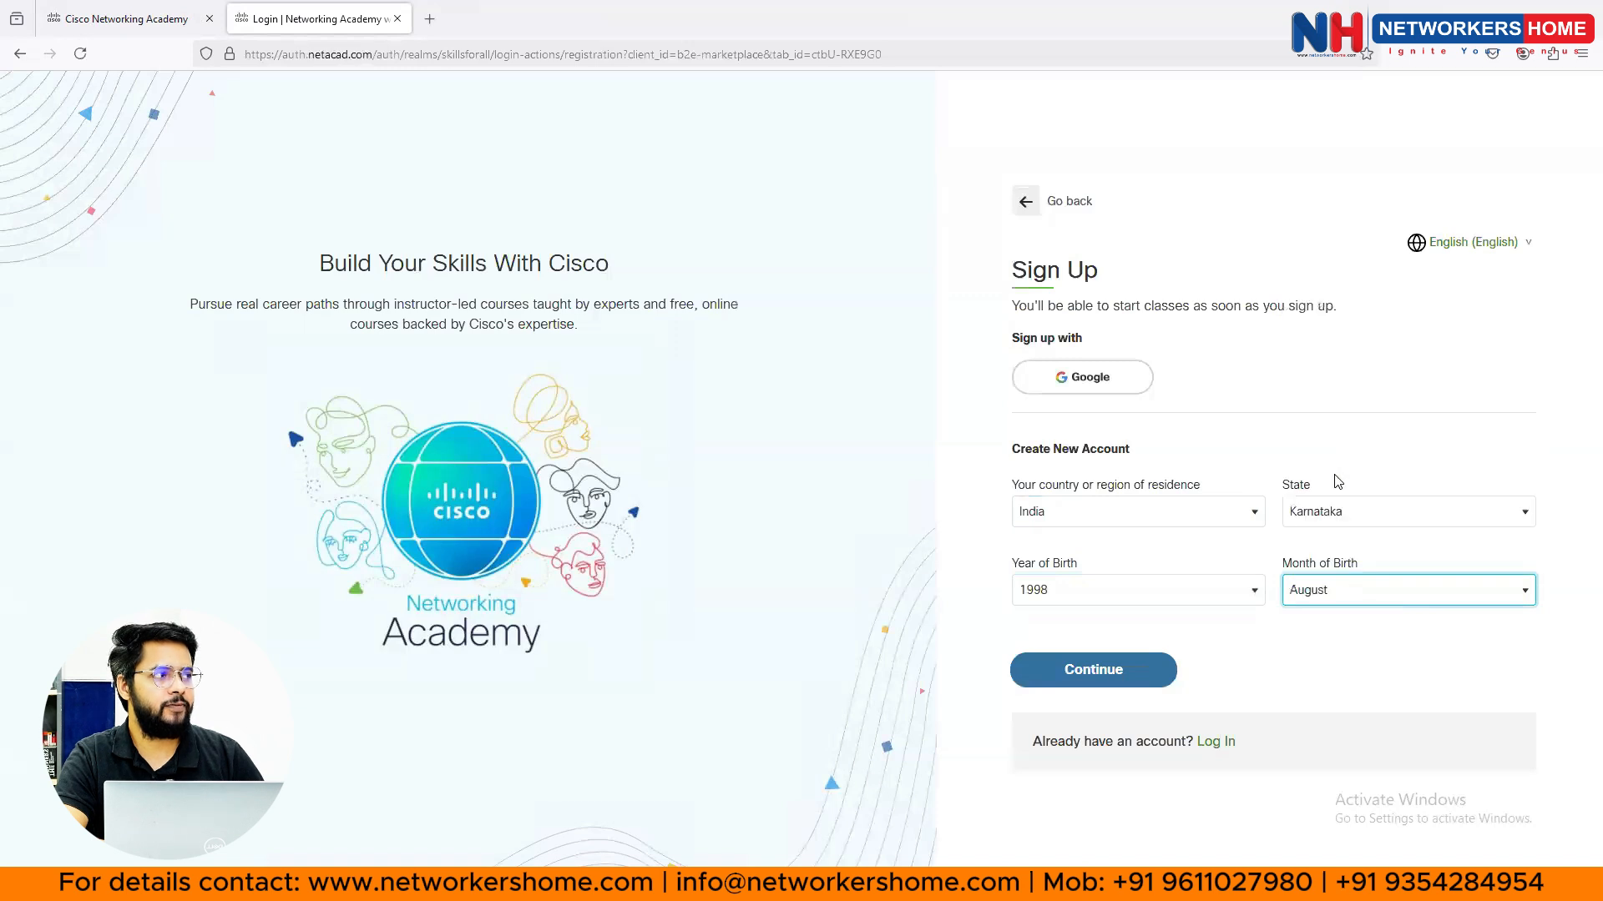
pyautogui.click(1082, 676)
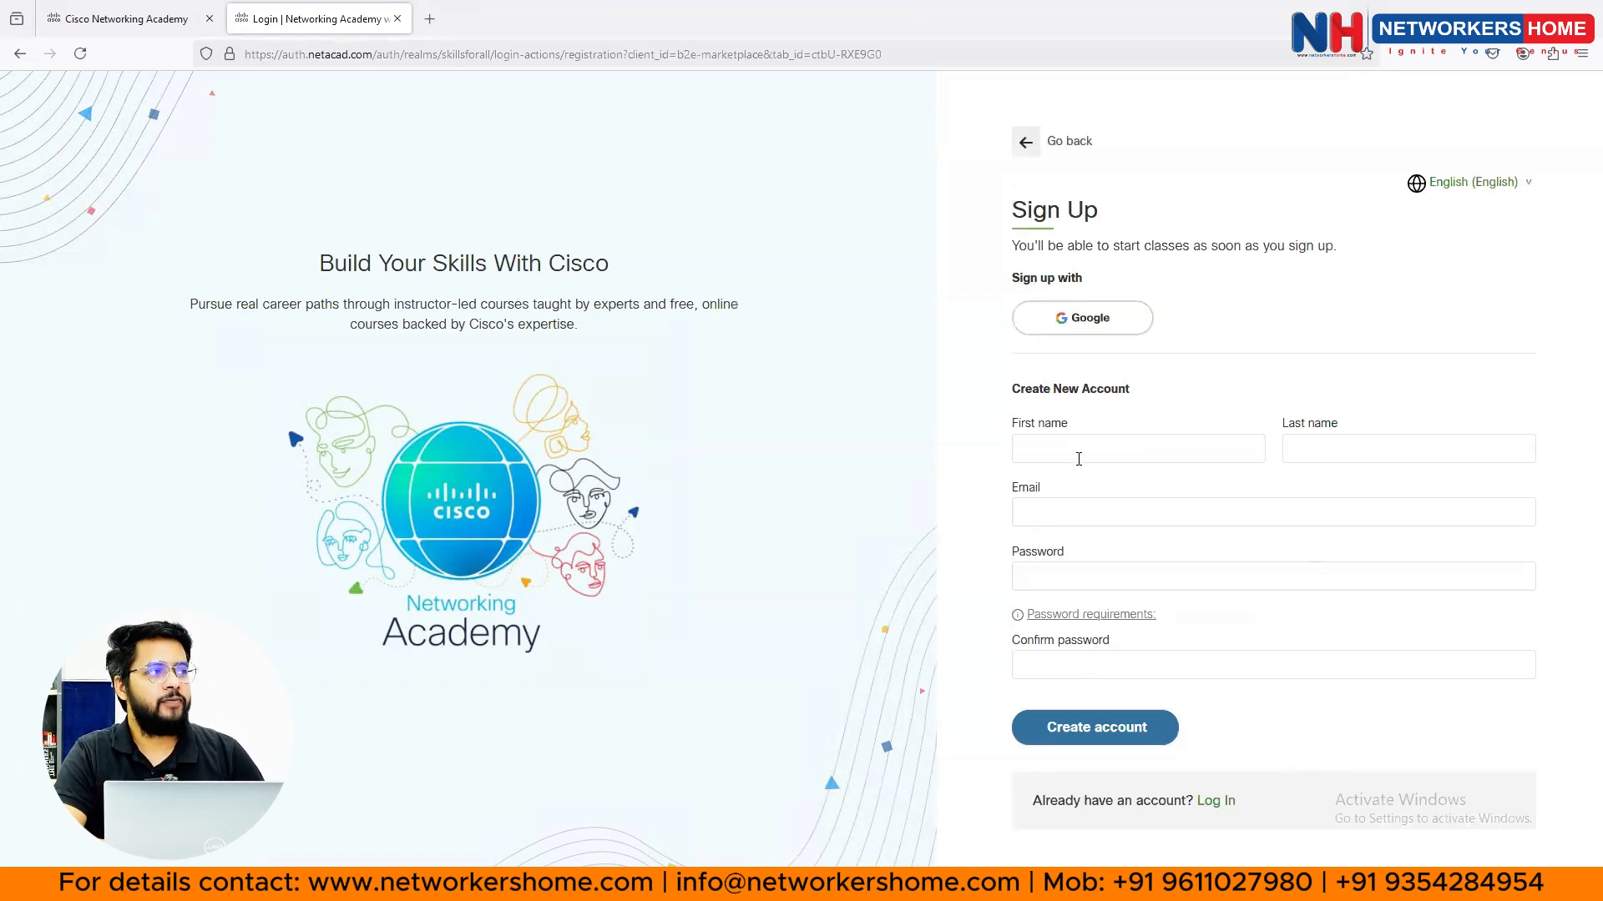
# - Click into the email and password fields, dismissing the saved-password suggestions
pyautogui.click(1048, 515)
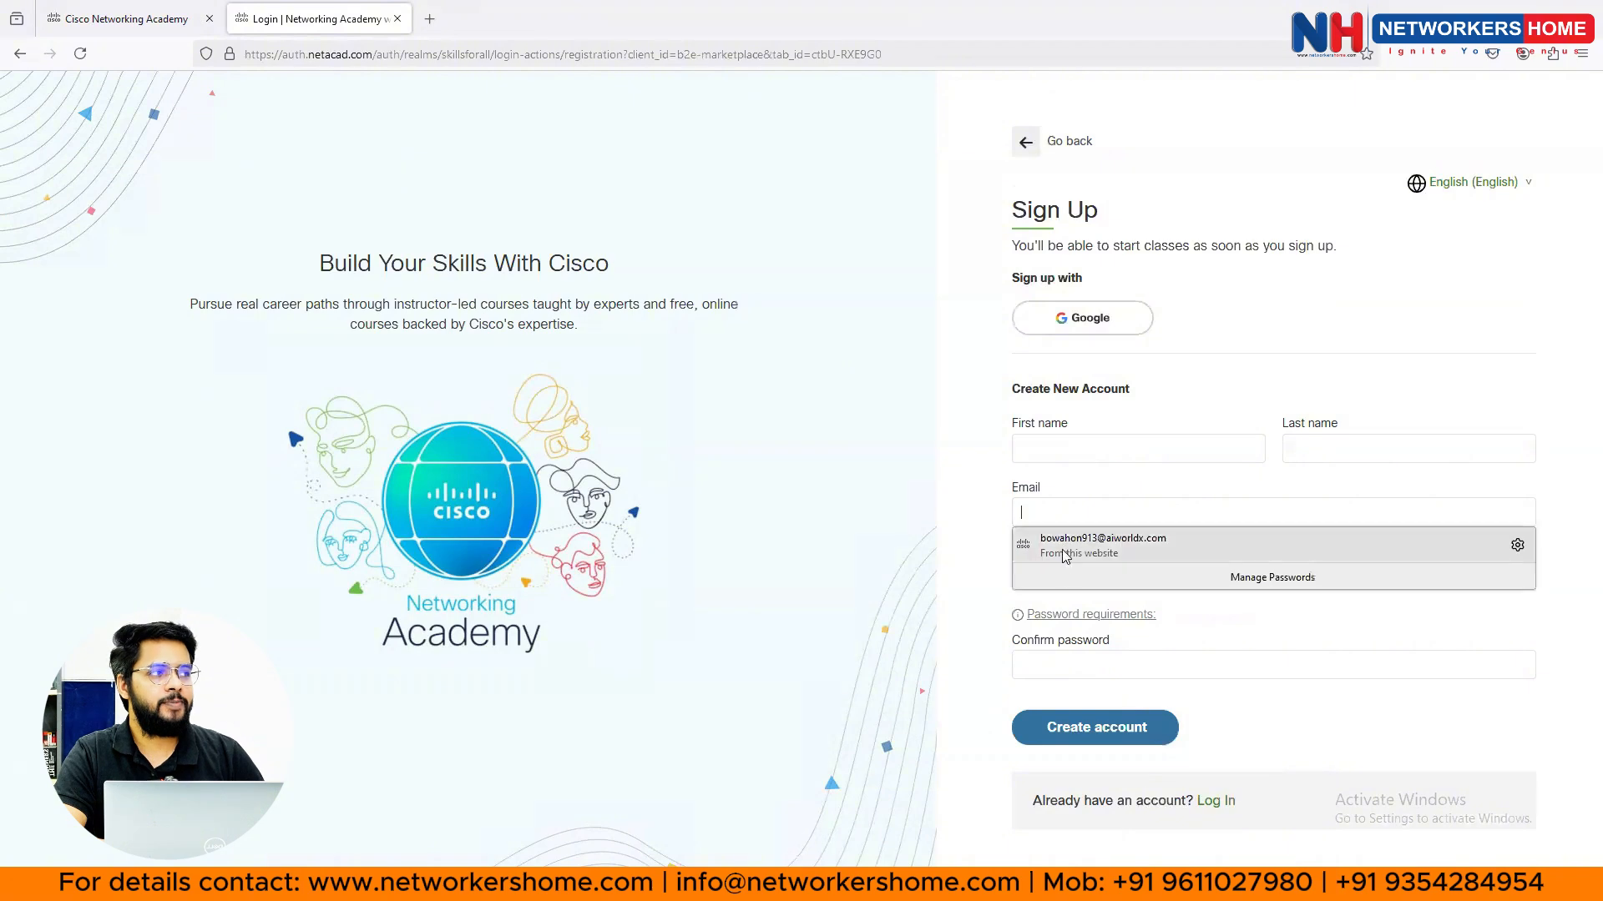
pyautogui.click(977, 578)
pyautogui.click(1060, 576)
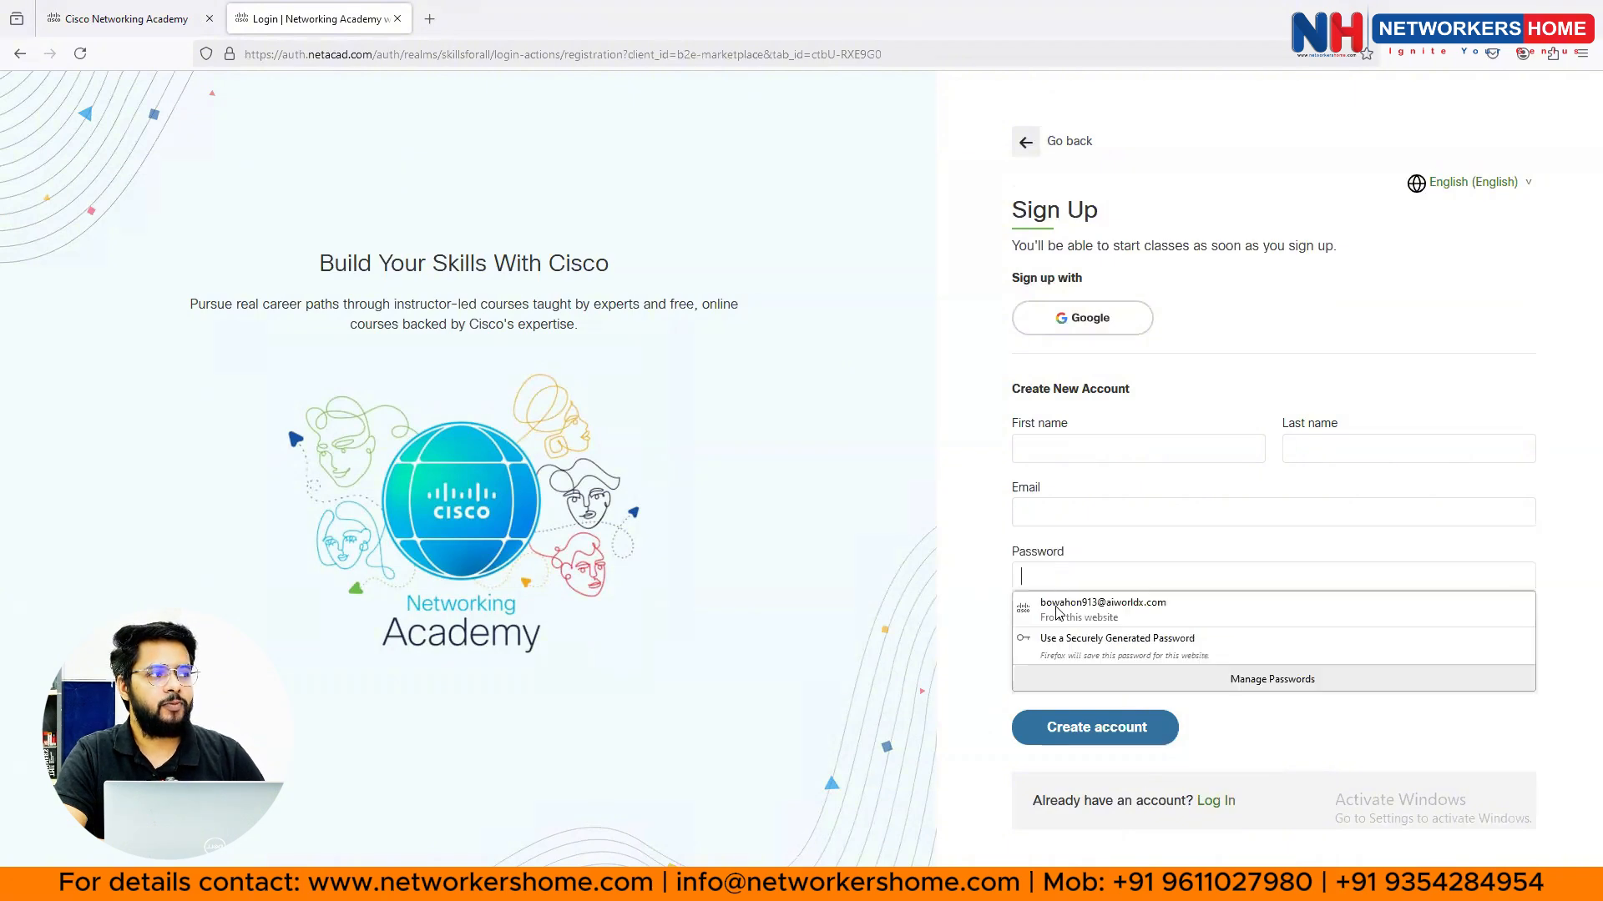
pyautogui.click(975, 637)
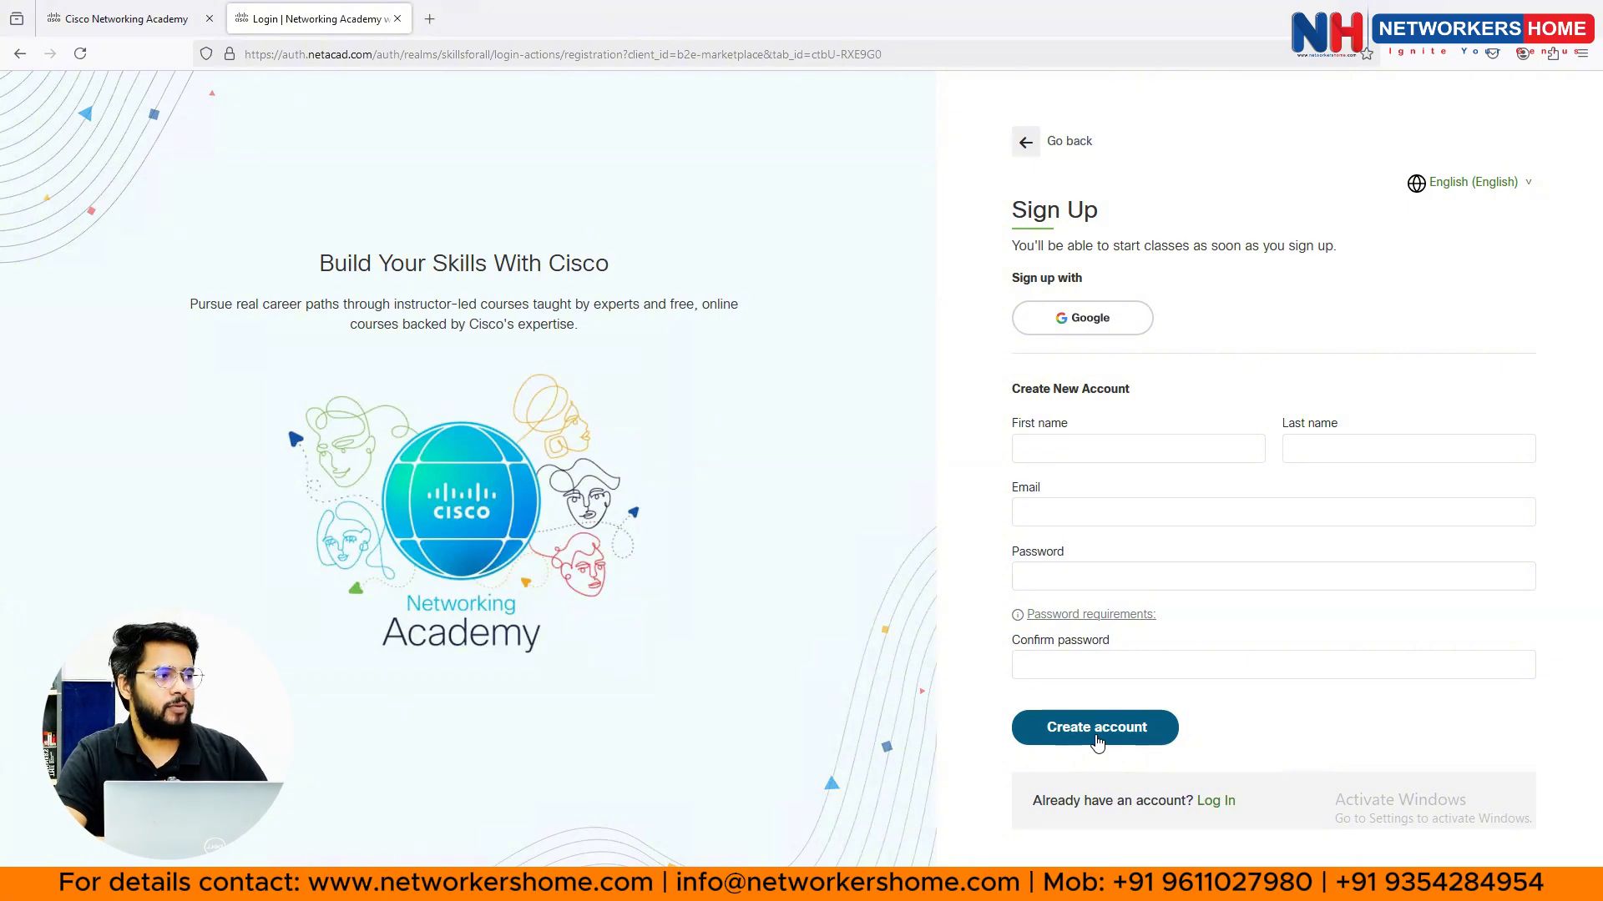
# - Return to login, replace the email with the account's address, and sign in with its password
pyautogui.click(1212, 804)
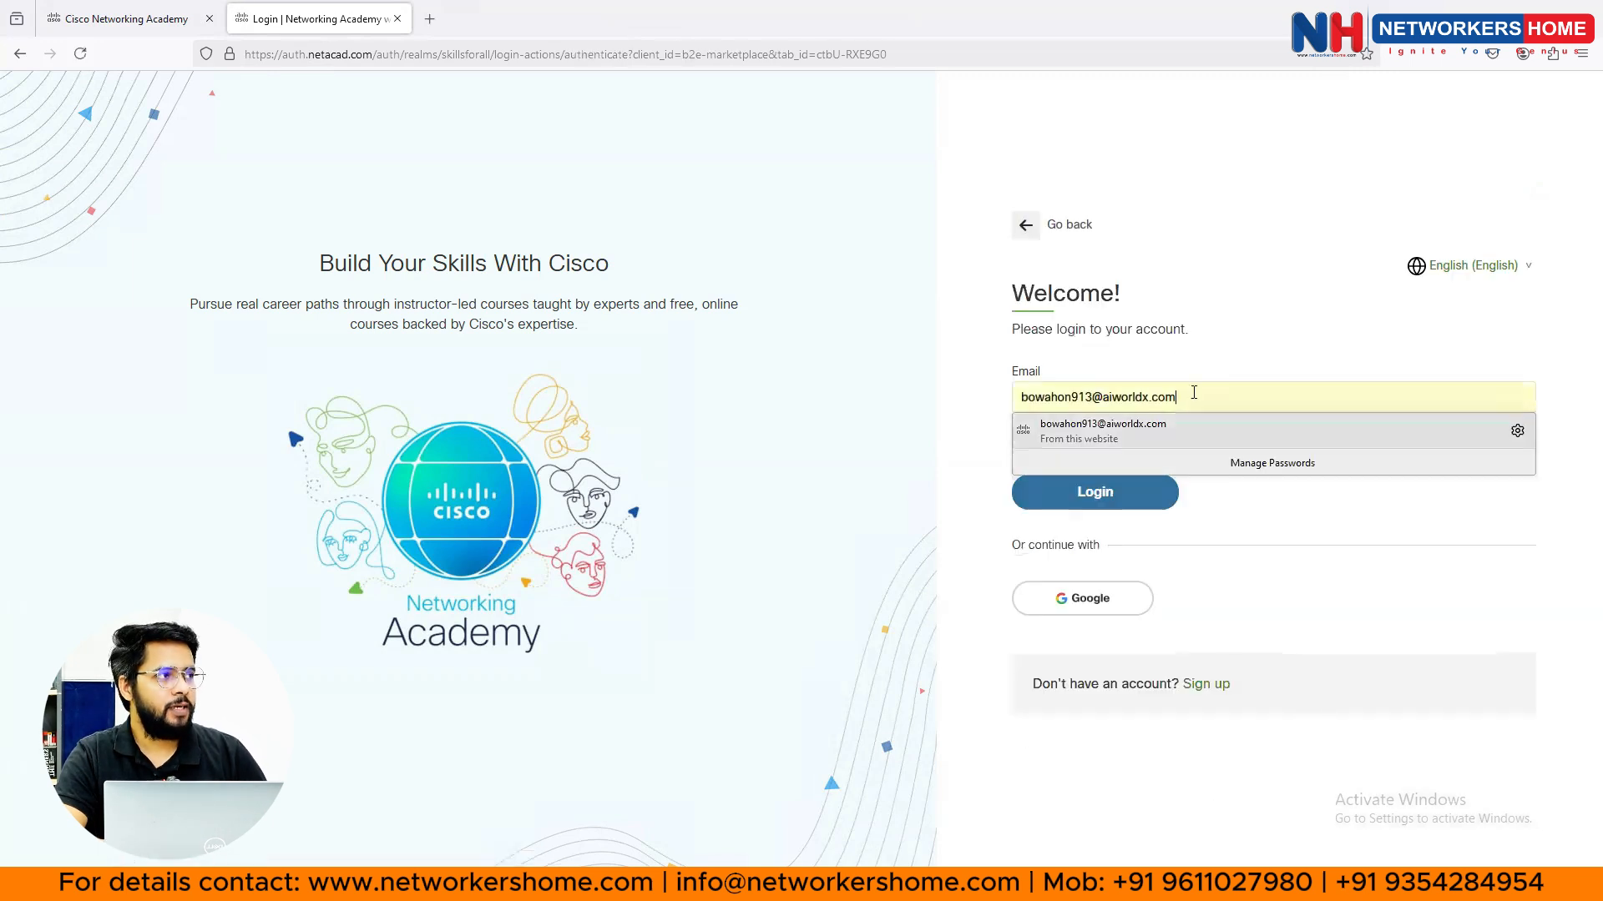
pyautogui.moveTo(1194, 393); pyautogui.dragTo(953, 394)
pyautogui.press('BackSpace')
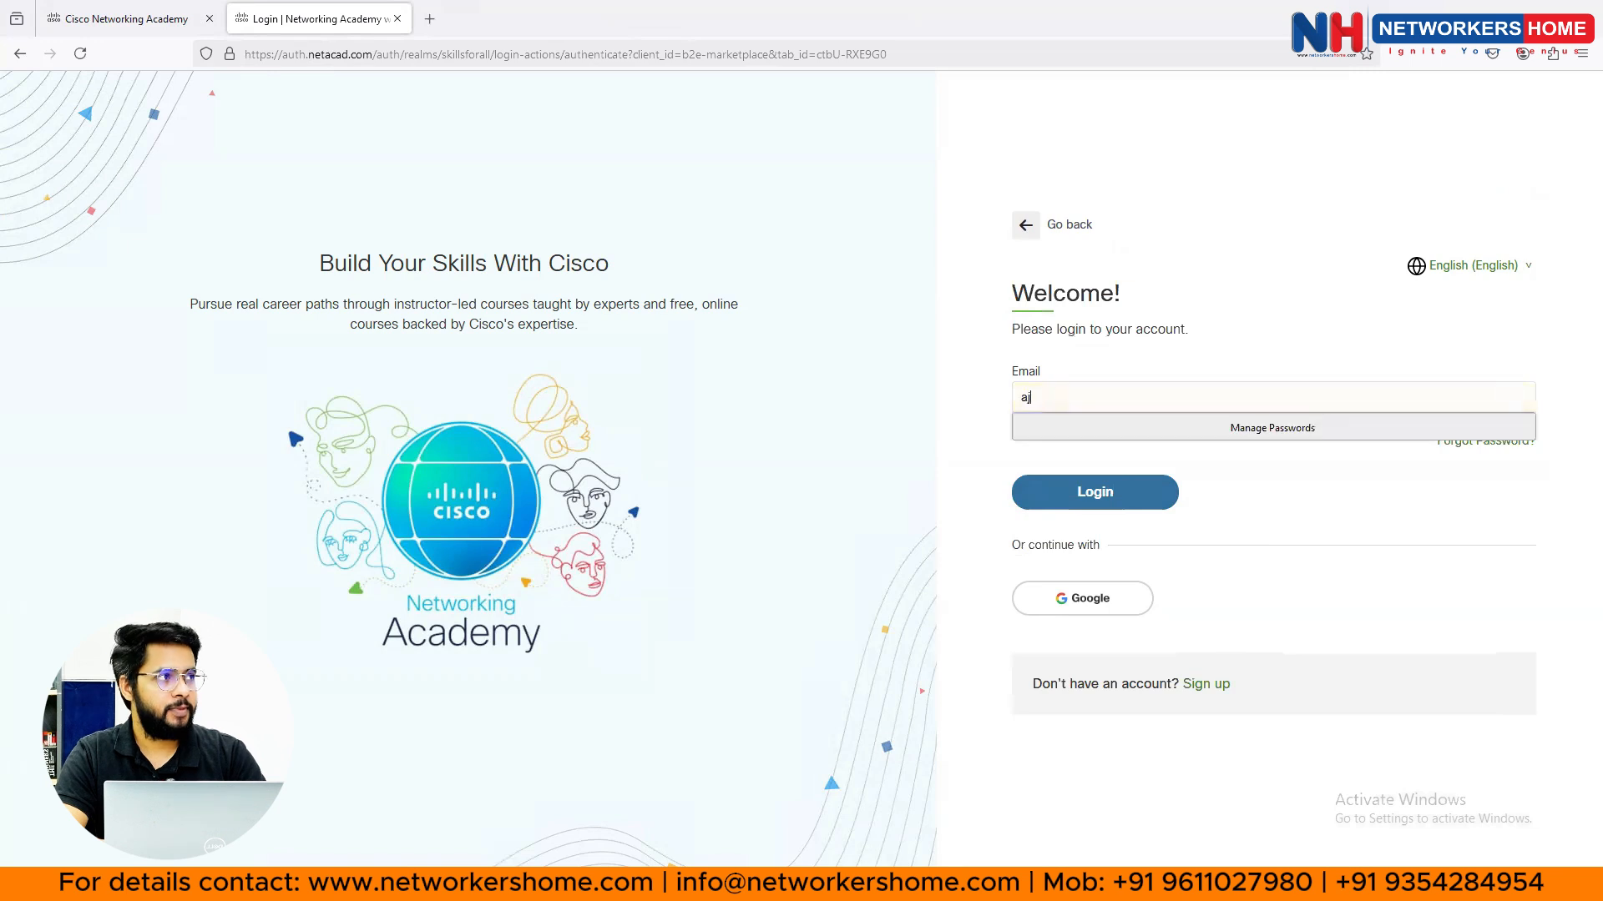
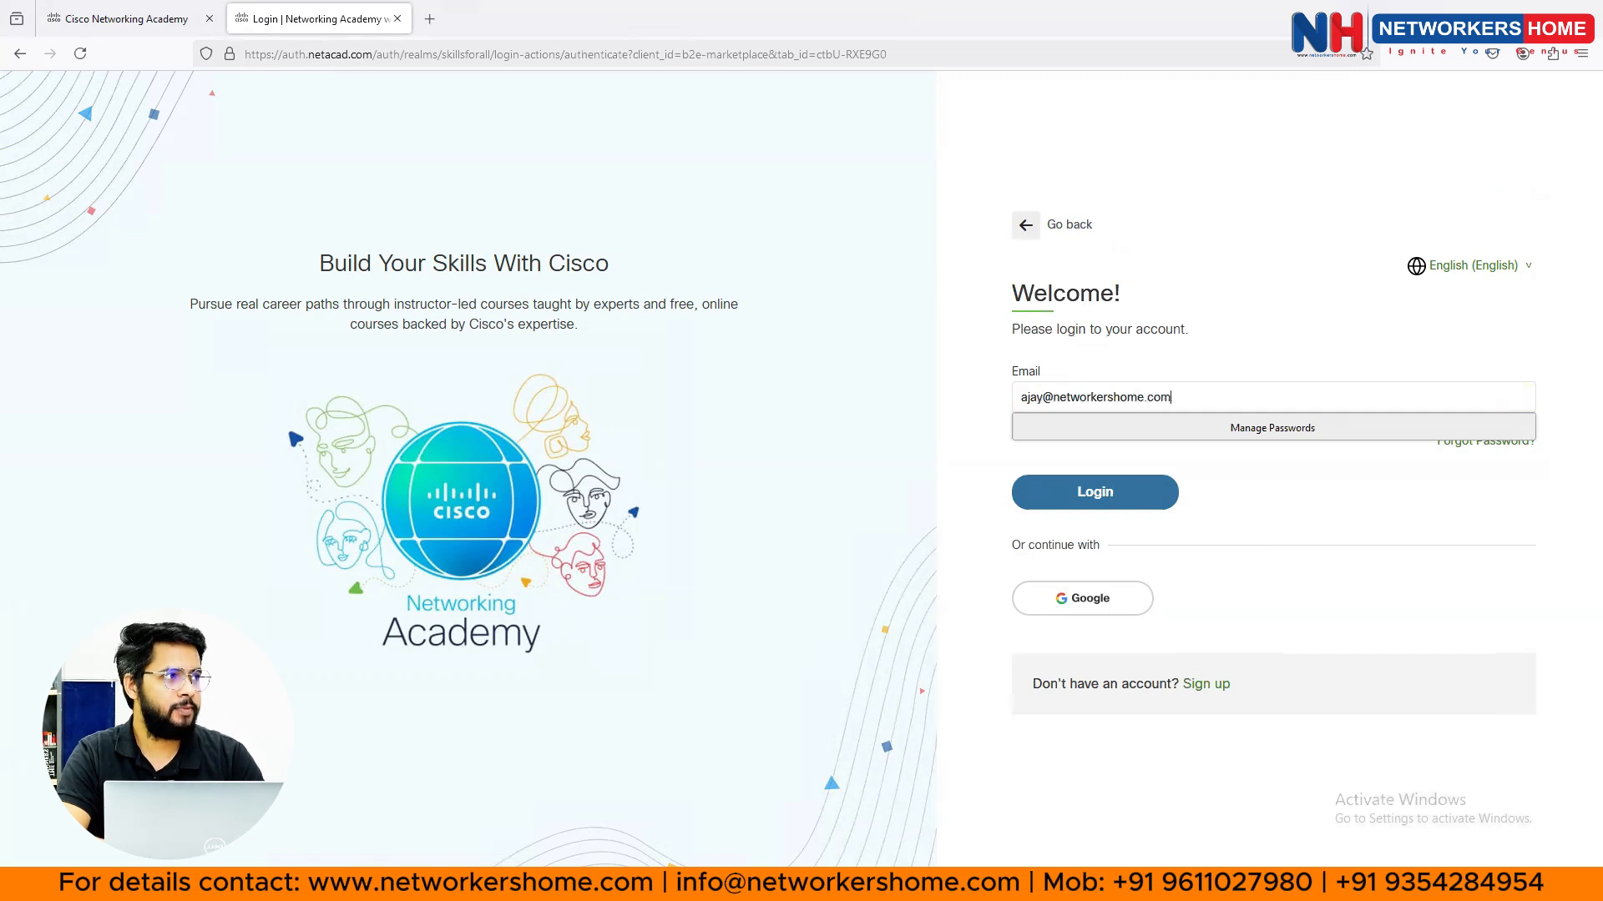
pyautogui.click(979, 428)
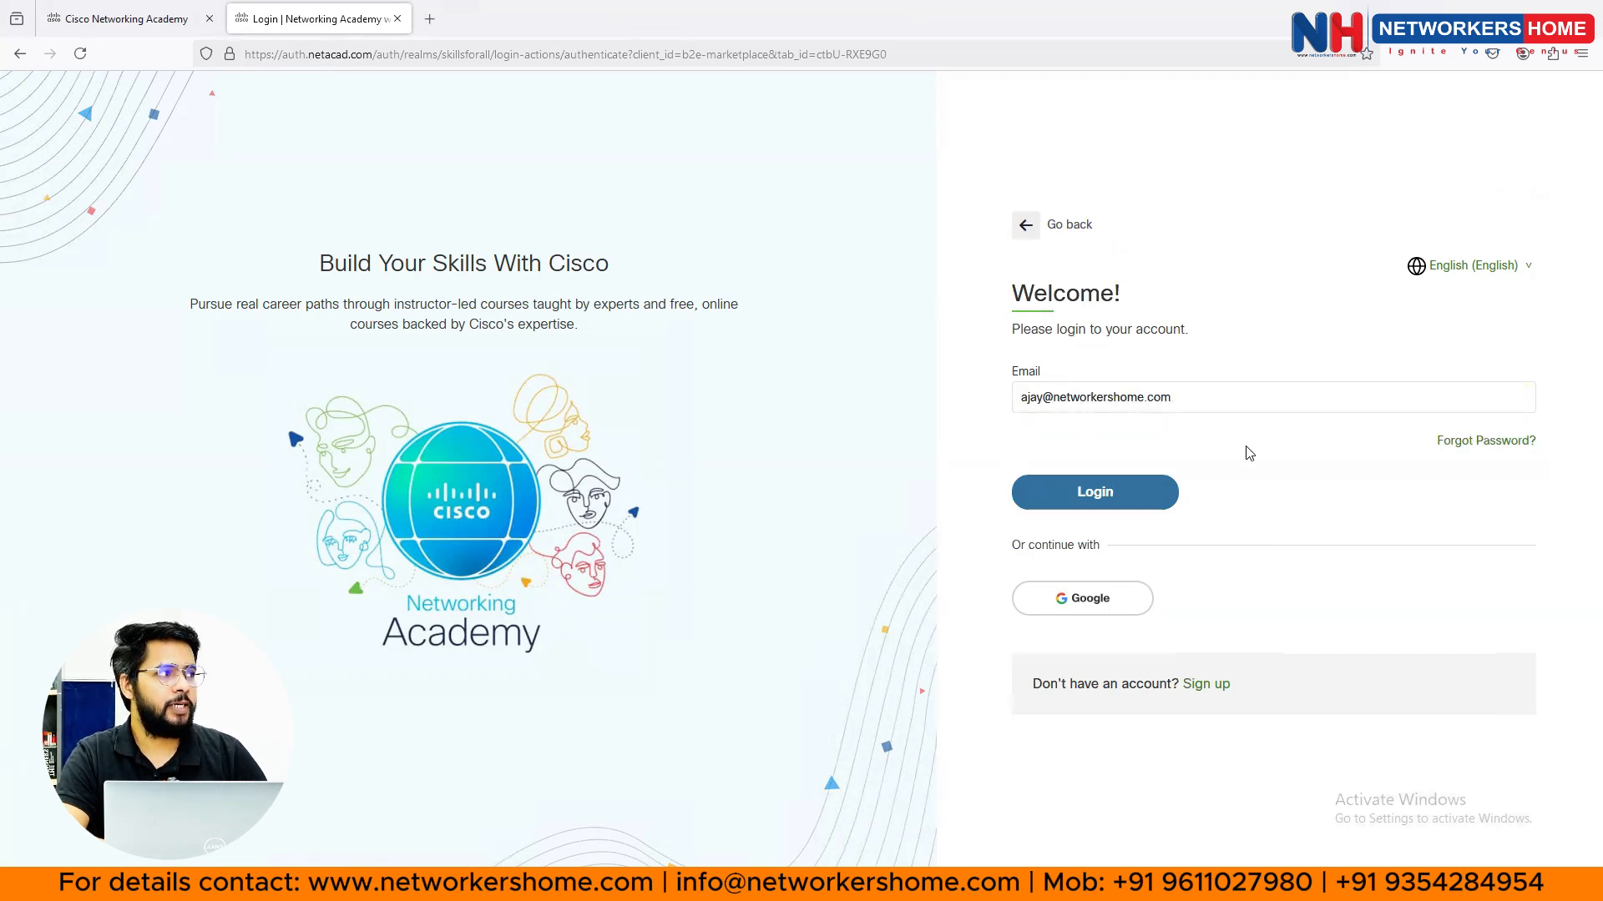
pyautogui.click(1104, 495)
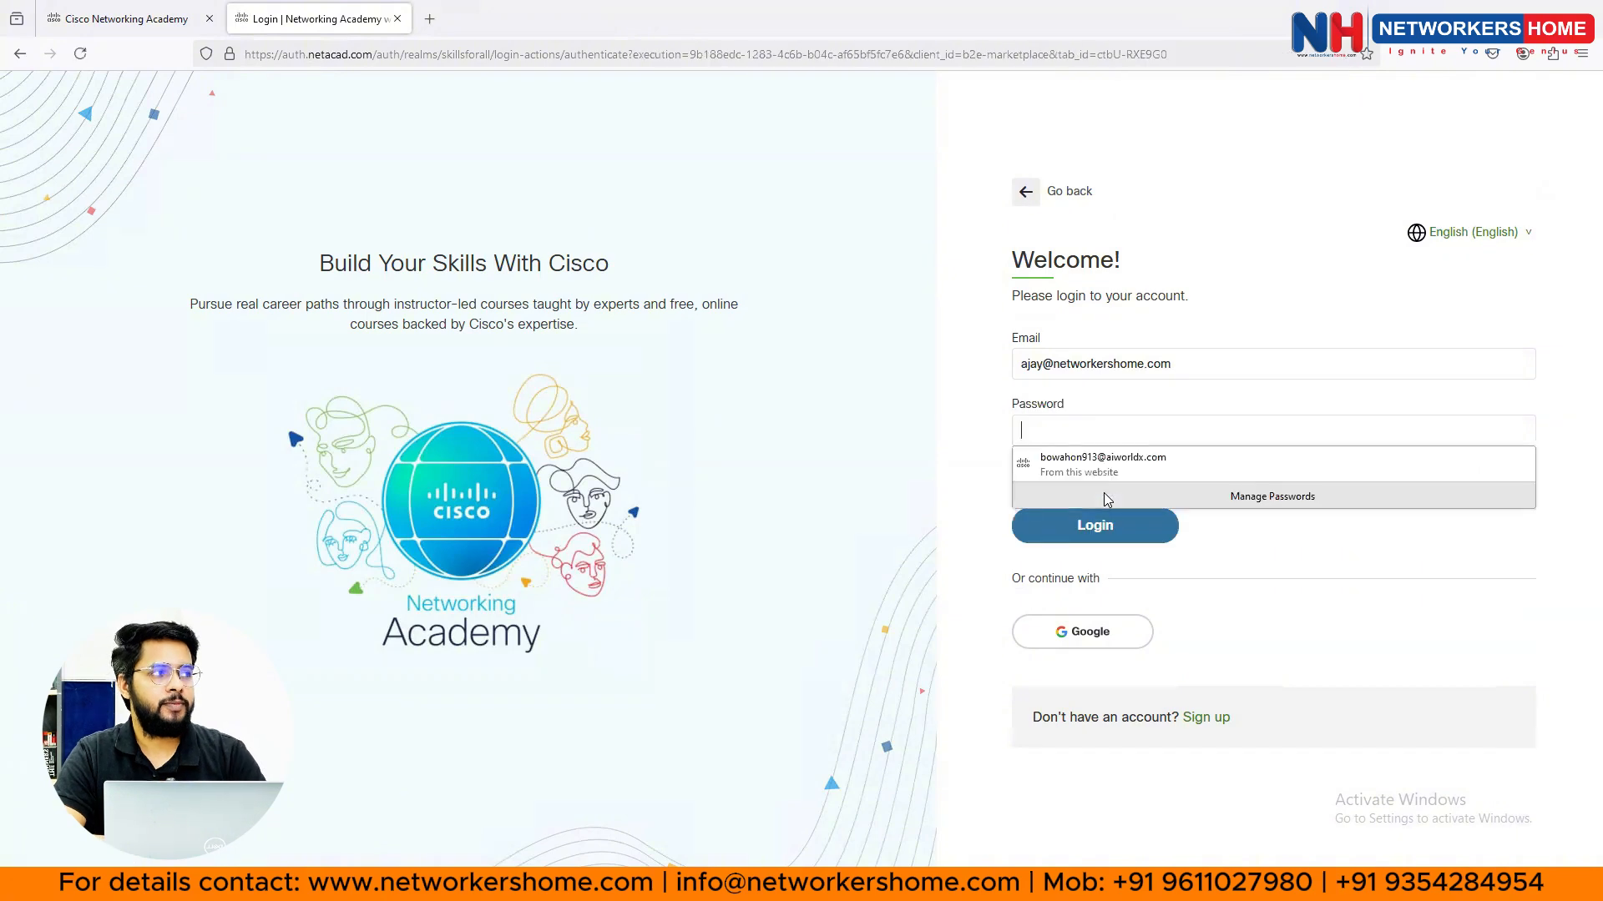
pyautogui.write('******')
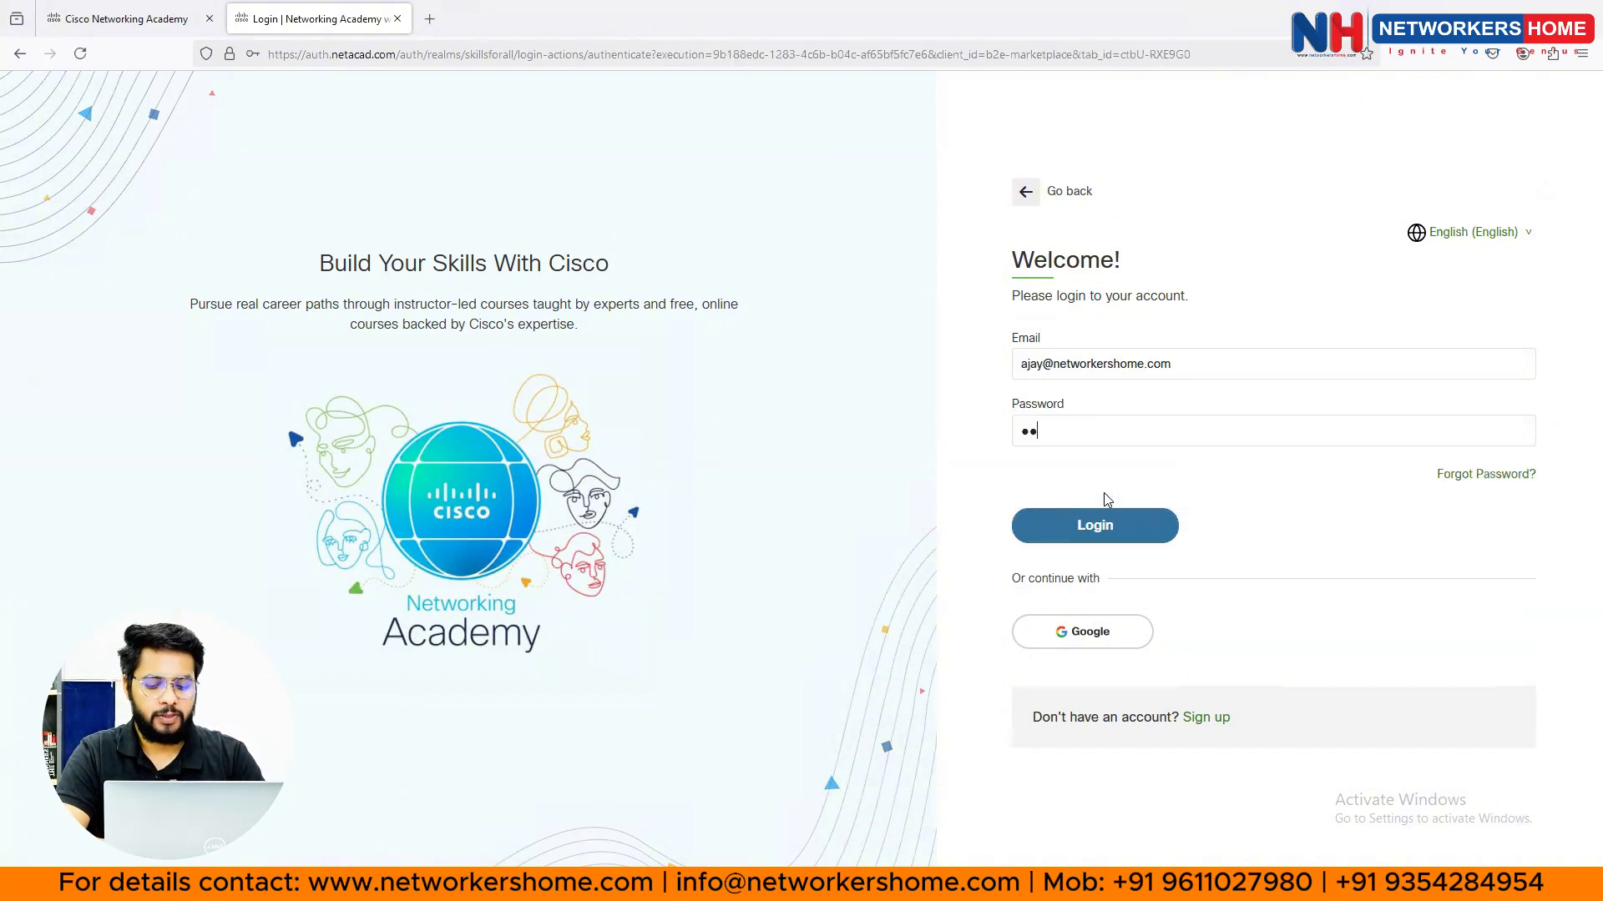
pyautogui.write('***')
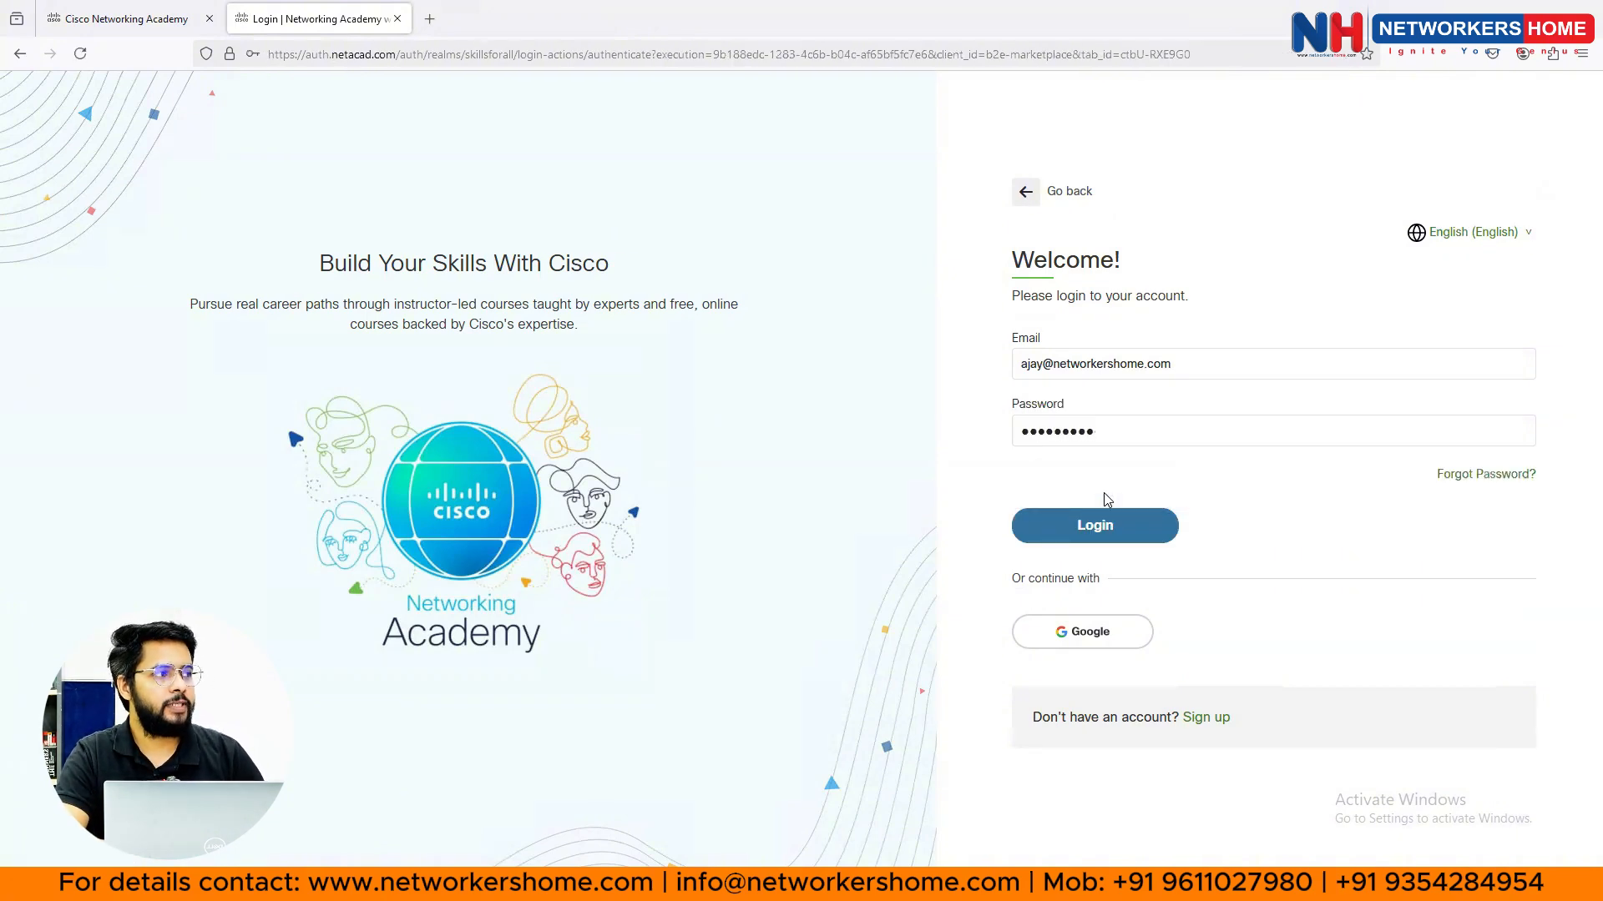
pyautogui.click(1112, 528)
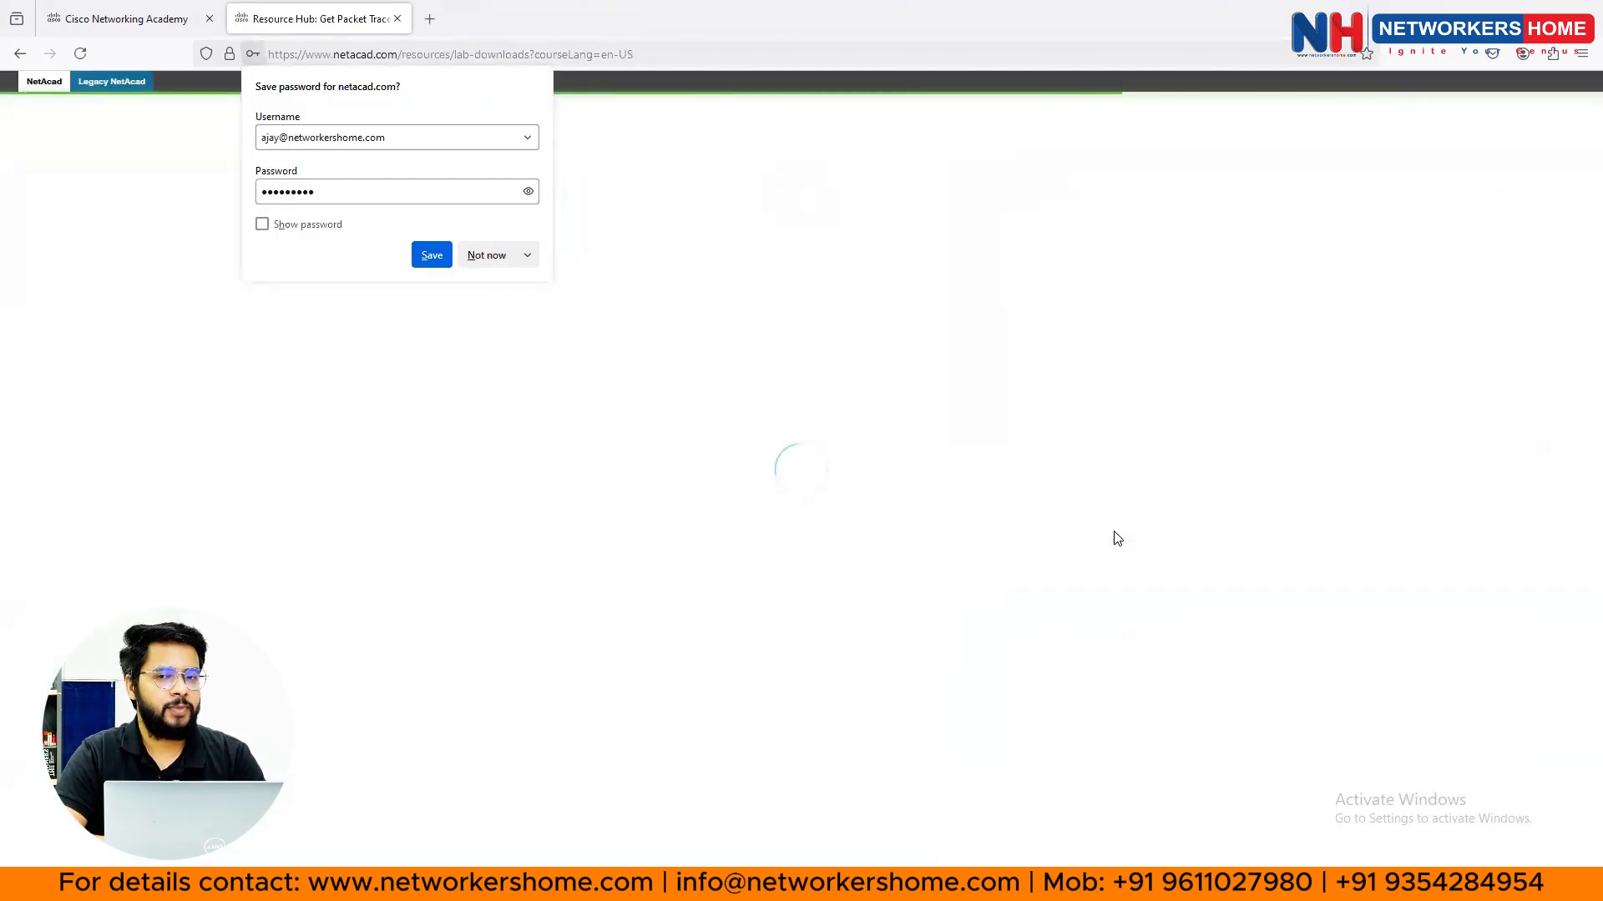
# - Decline Firefox's save-password prompt and scroll down to the Packet Tracer downloads
pyautogui.click(484, 258)
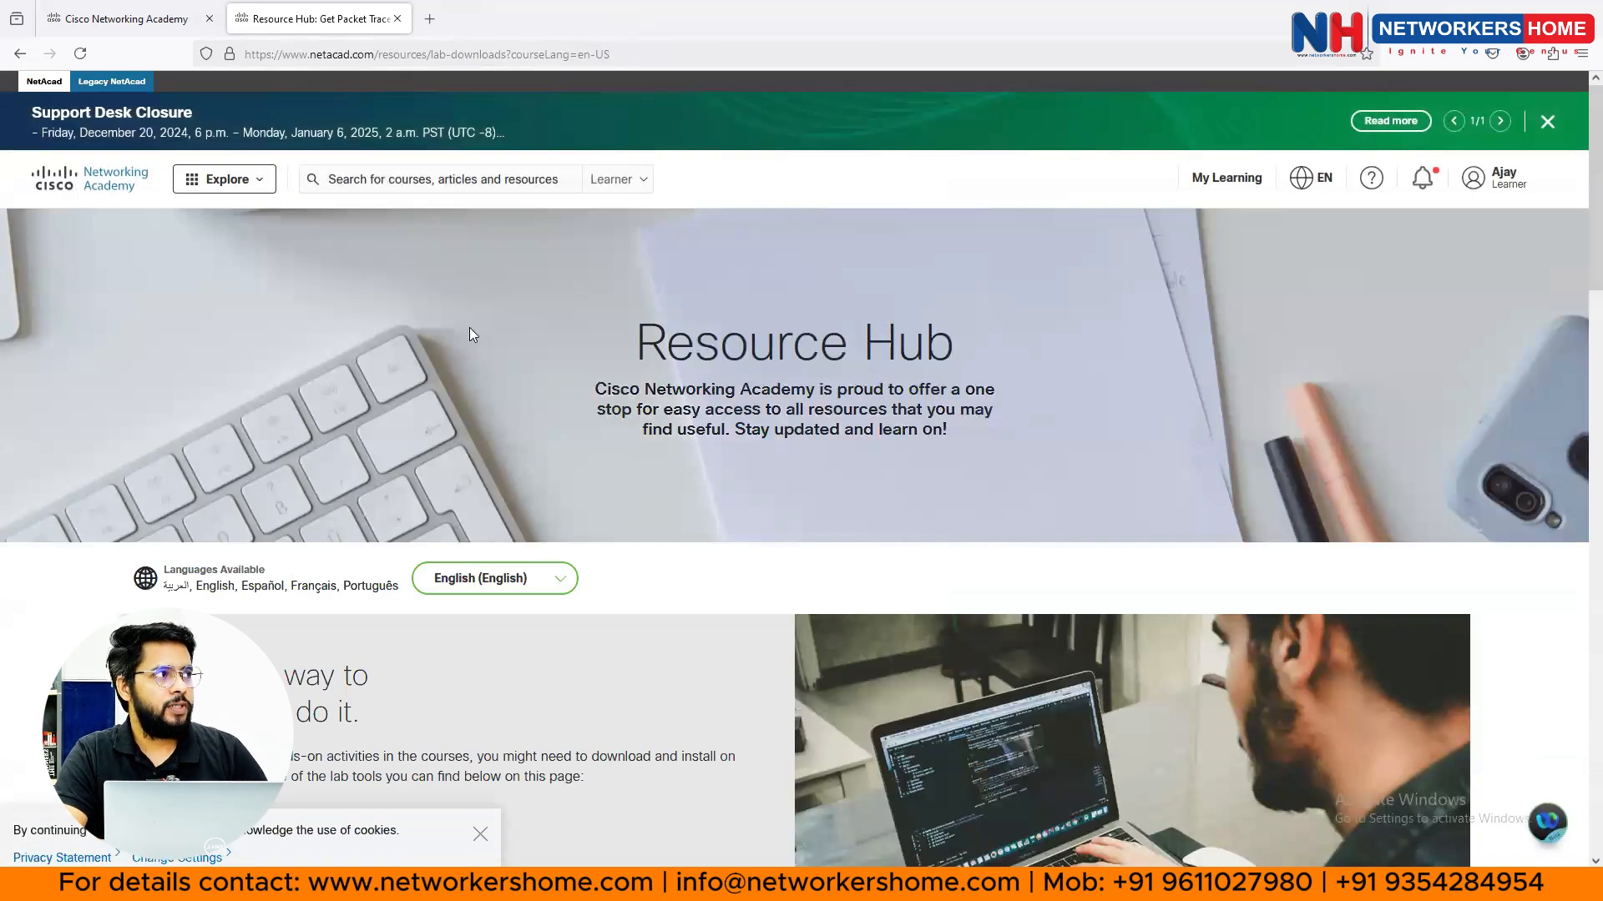
pyautogui.scroll(-1, 467, 330)
pyautogui.scroll(-8, 464, 365)
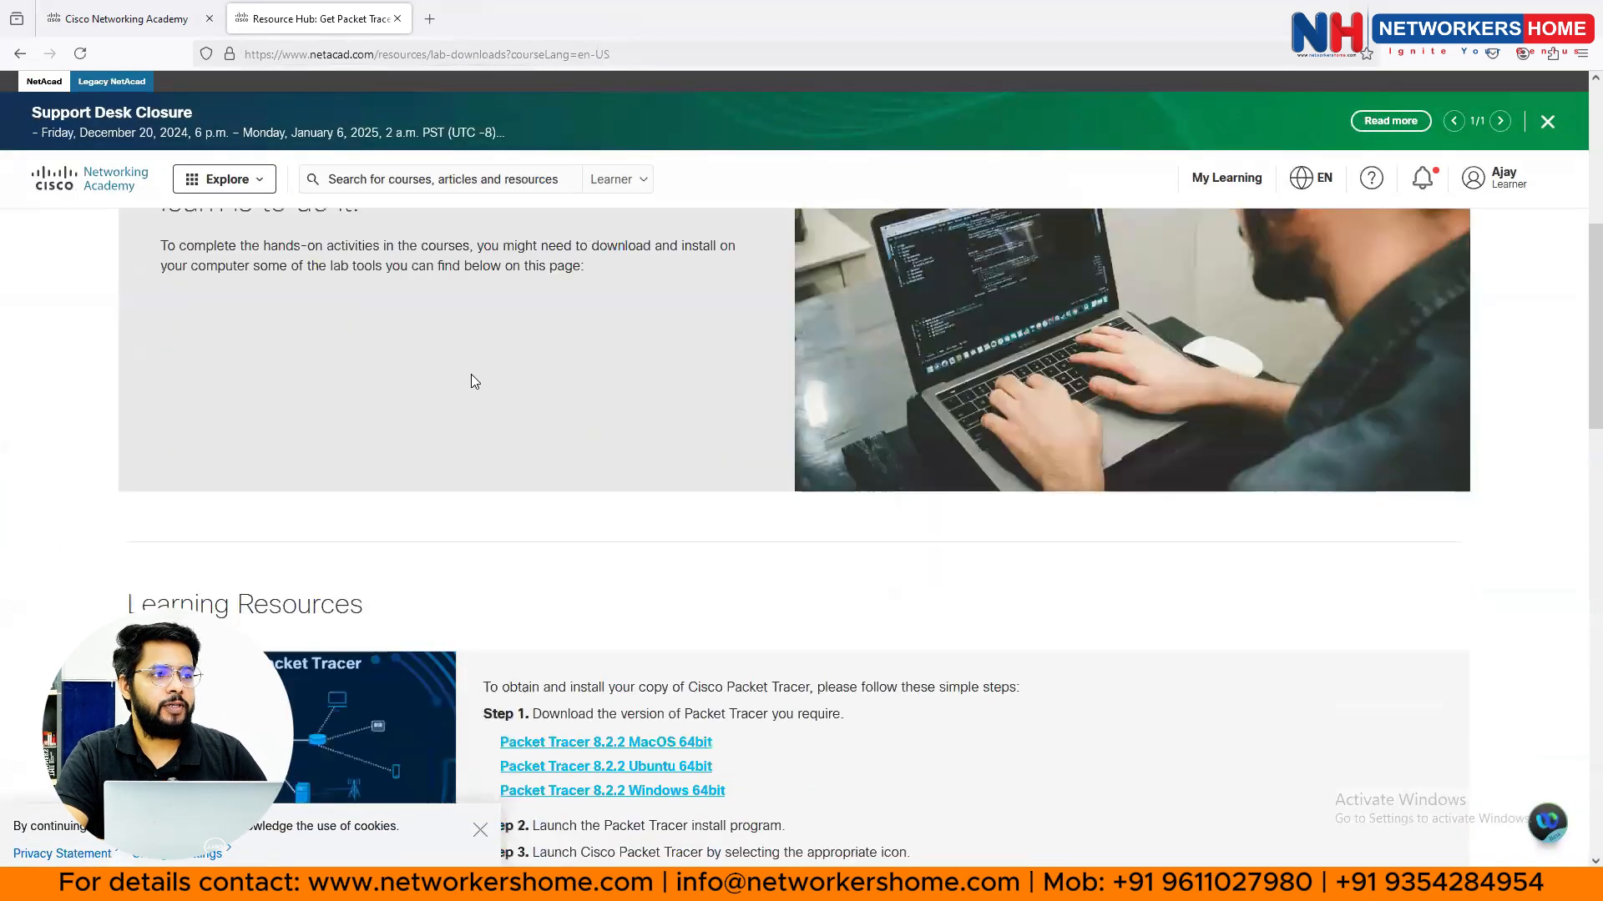
pyautogui.scroll(-1, 453, 378)
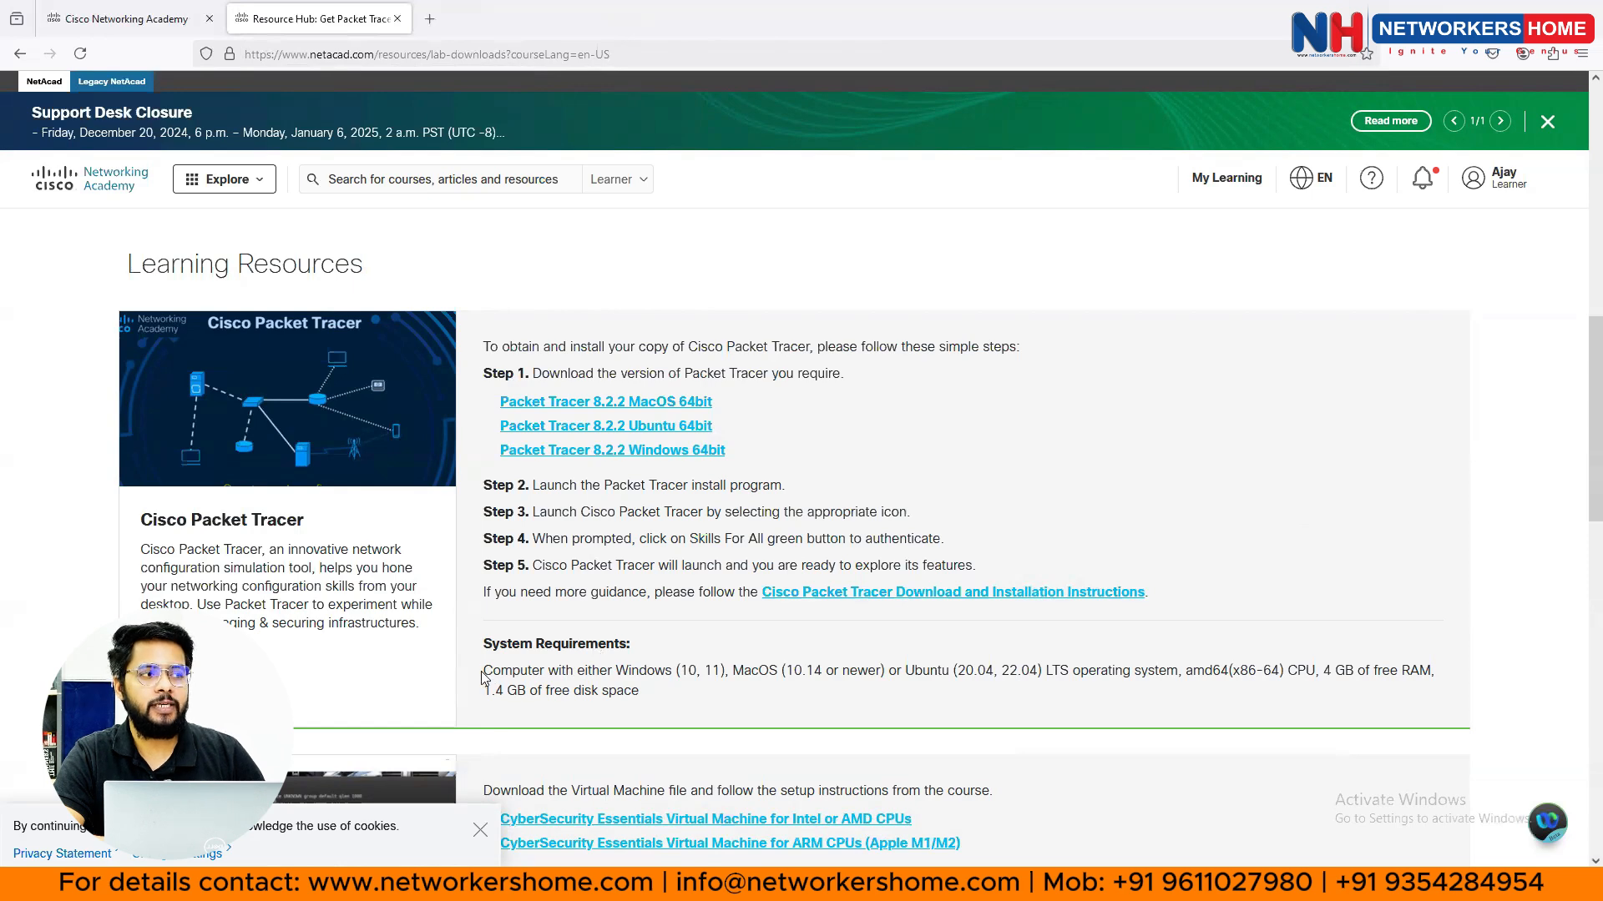
# - Highlight the system requirements: supported operating systems, CPU and 1.4 GB free disk space
pyautogui.moveTo(484, 673); pyautogui.dragTo(1023, 673)
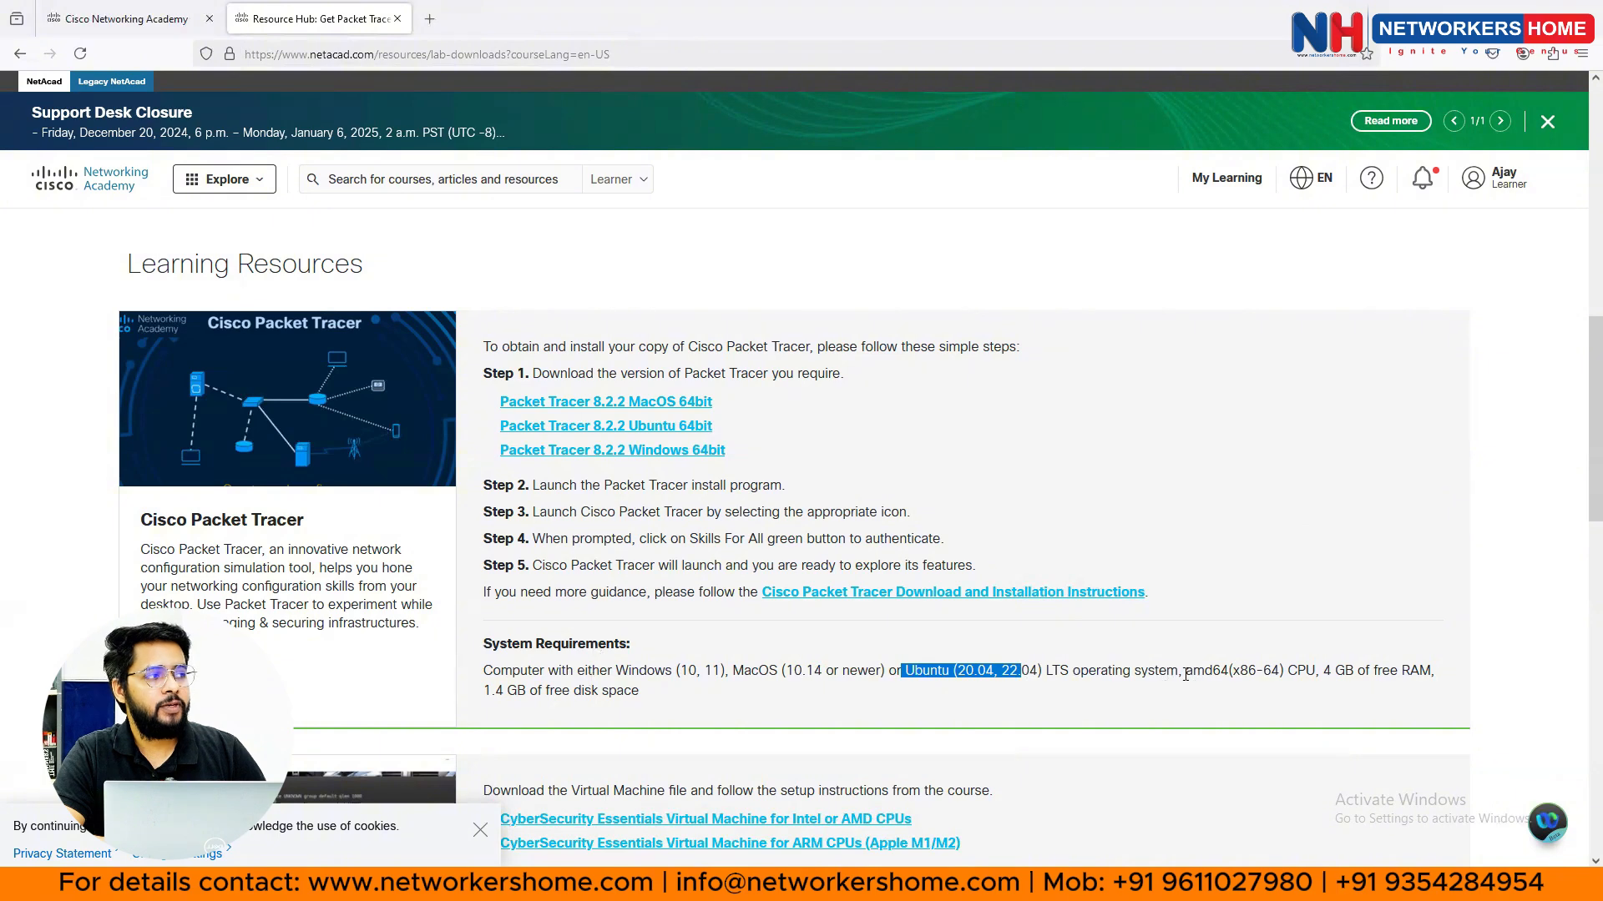
pyautogui.moveTo(1185, 673); pyautogui.dragTo(1424, 686)
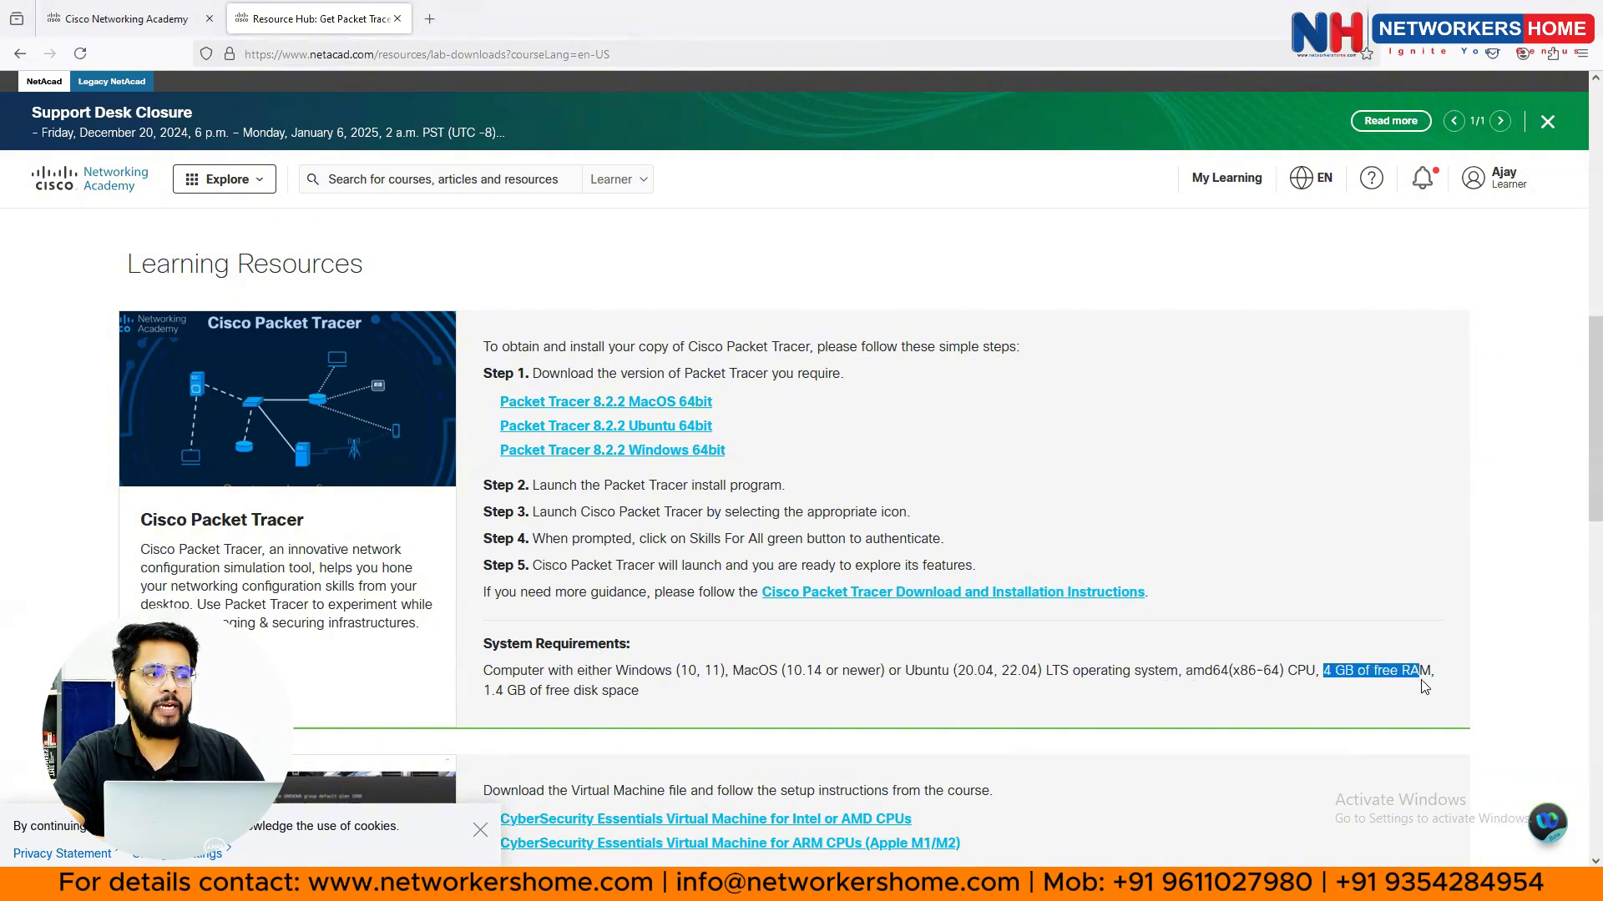
pyautogui.moveTo(483, 692); pyautogui.dragTo(640, 695)
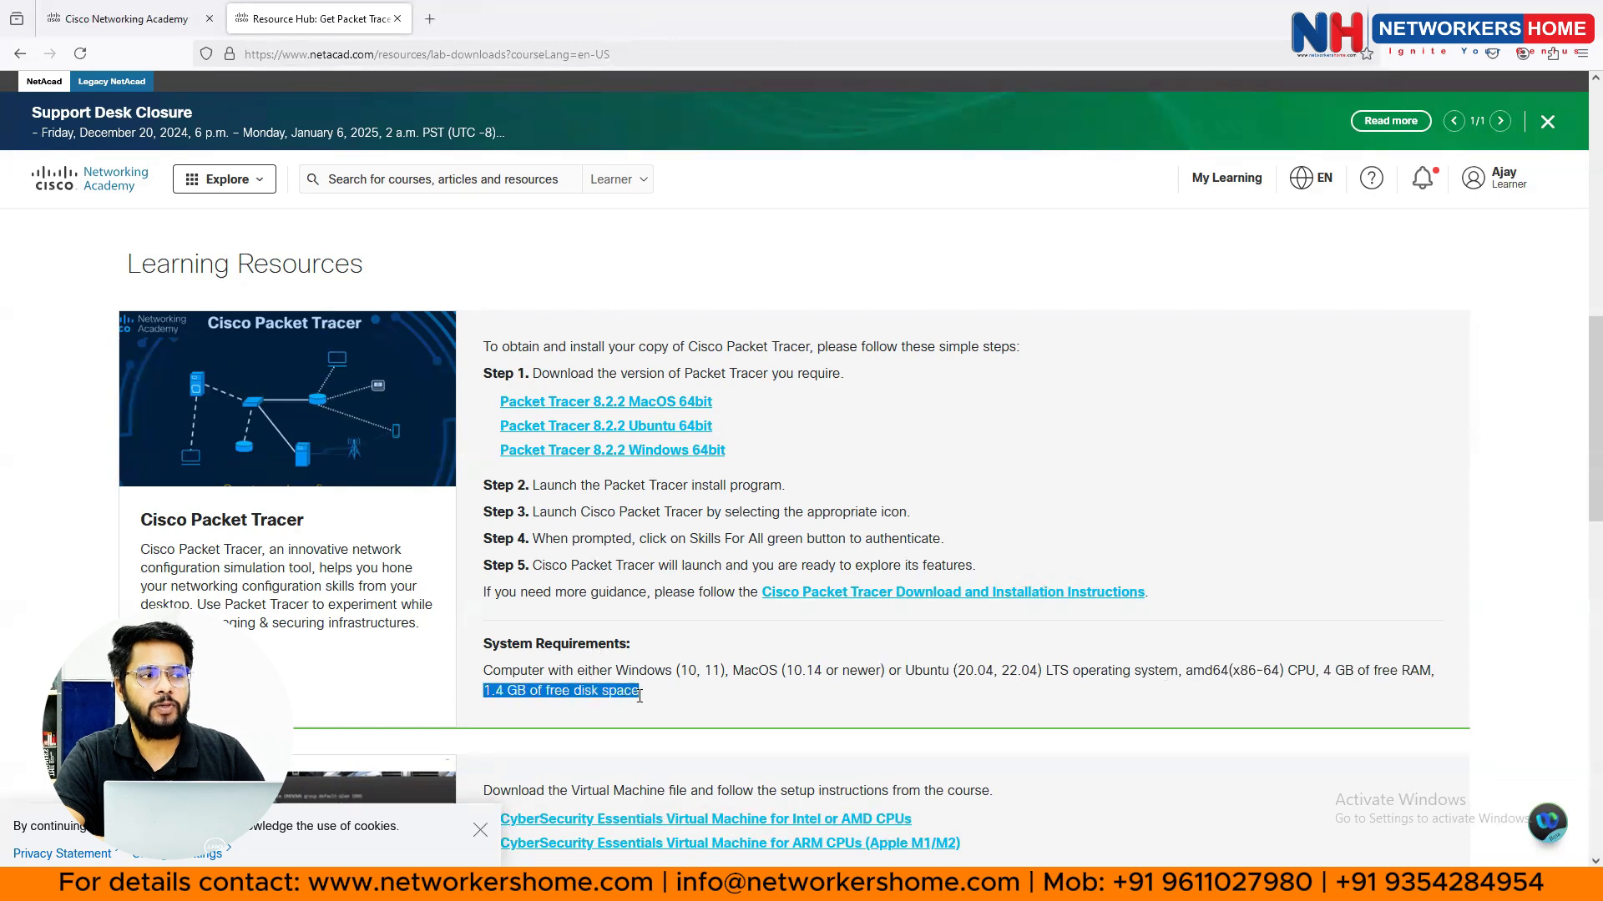
# - Download the Packet Tracer 8.2.2 Windows 64bit installer and show it in its folder
pyautogui.click(591, 457)
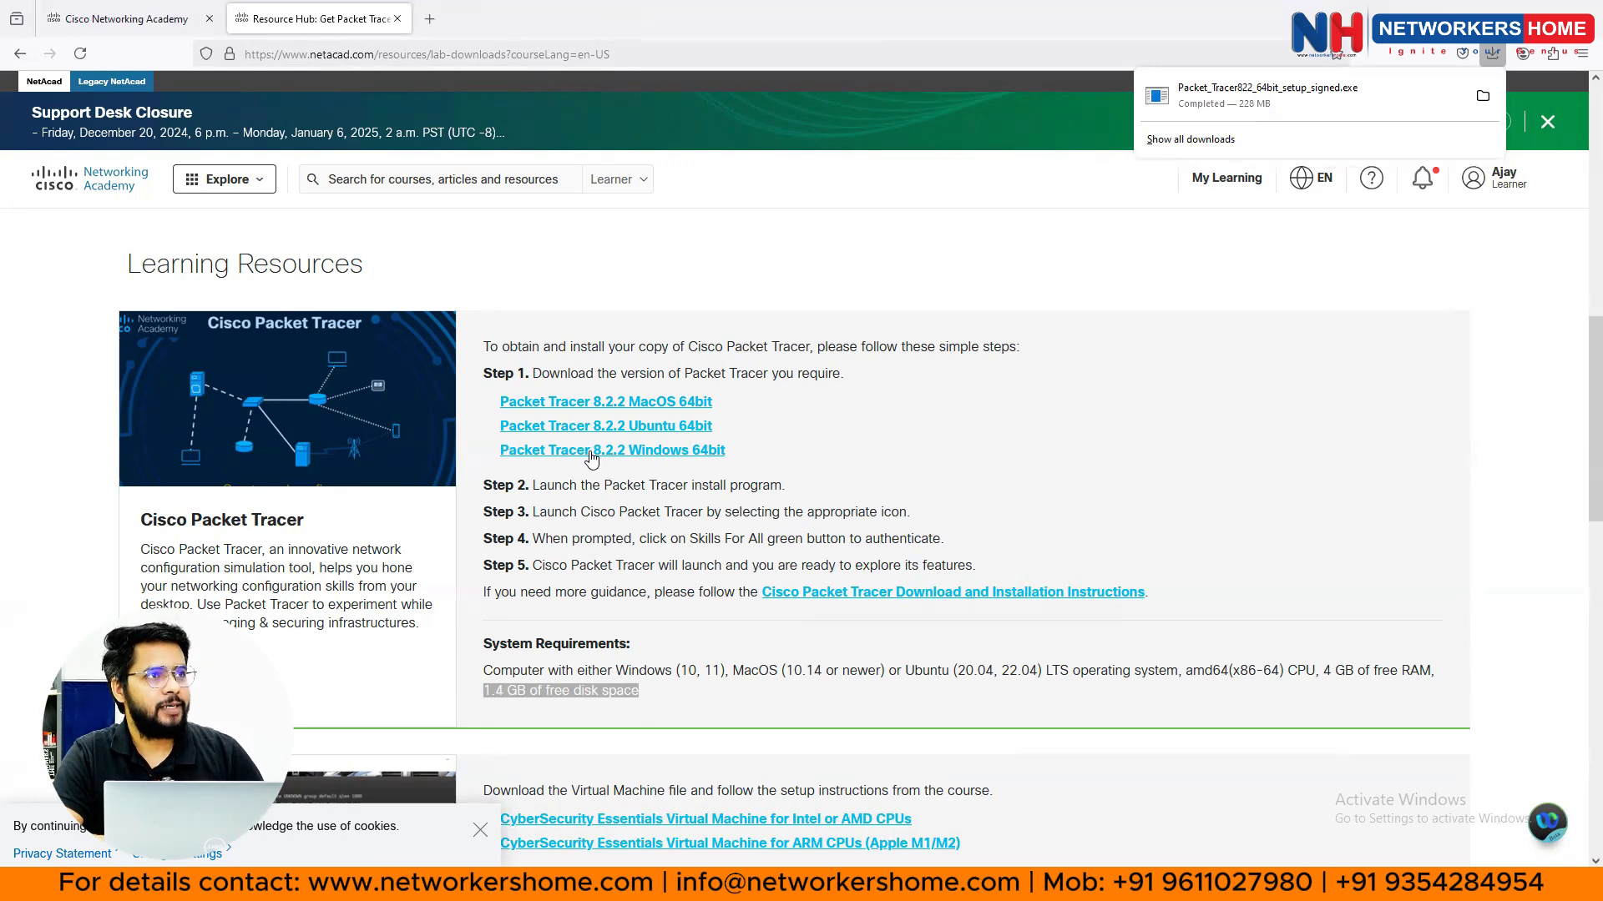
pyautogui.click(1481, 98)
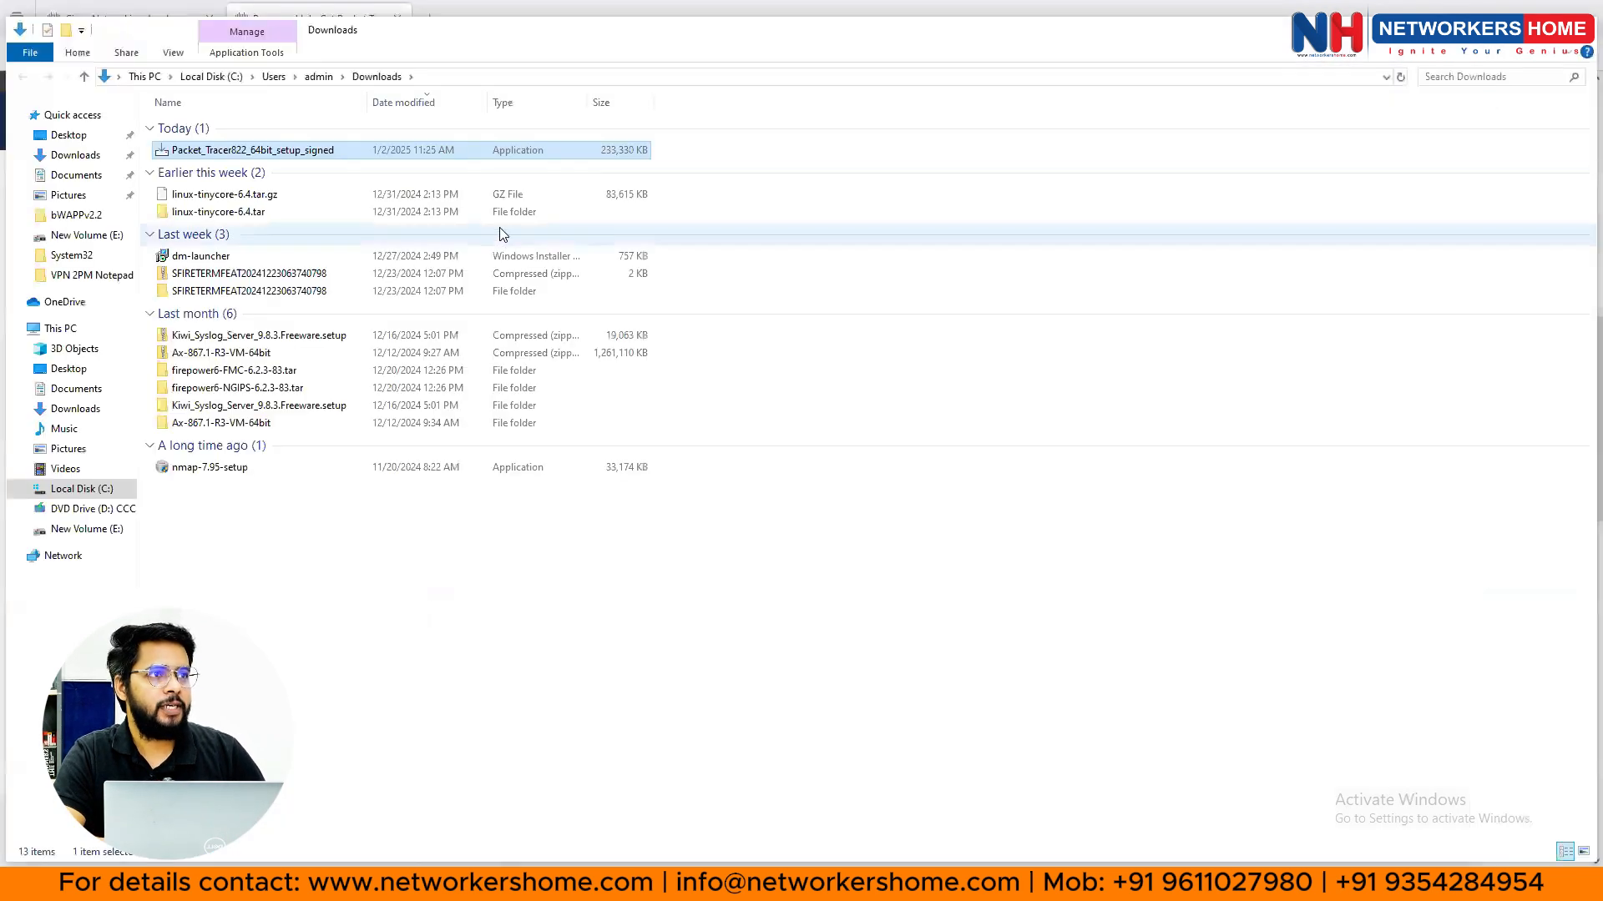
# - Launch Packet_Tracer822_64bit_setup_signed and approve the User Account Control prompt
pyautogui.doubleClick(269, 151)
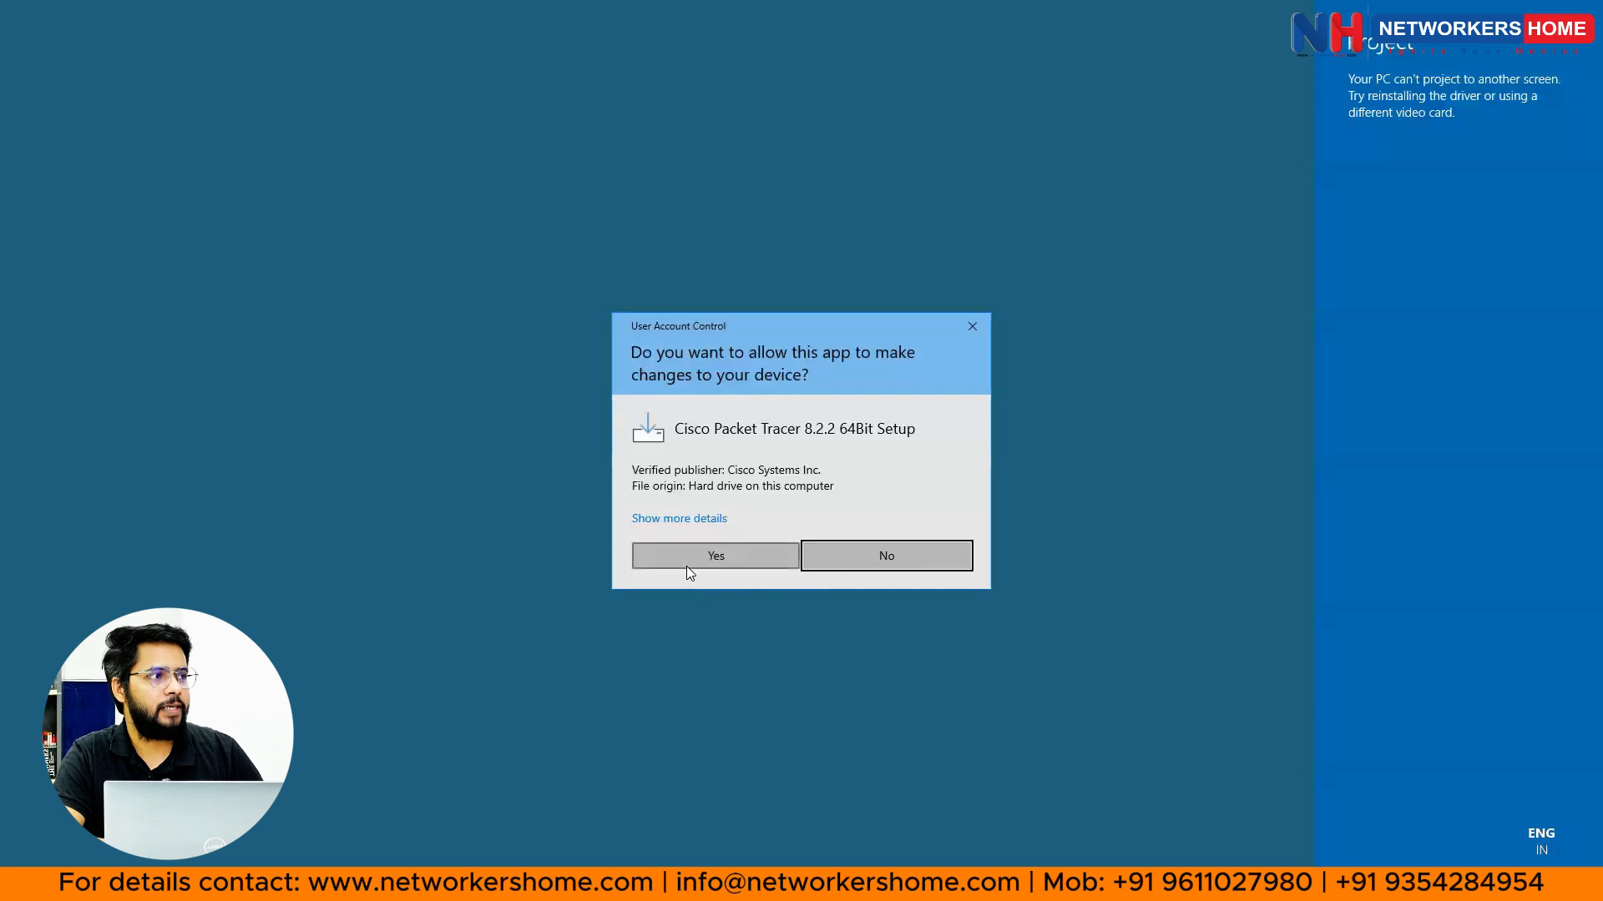
pyautogui.click(686, 565)
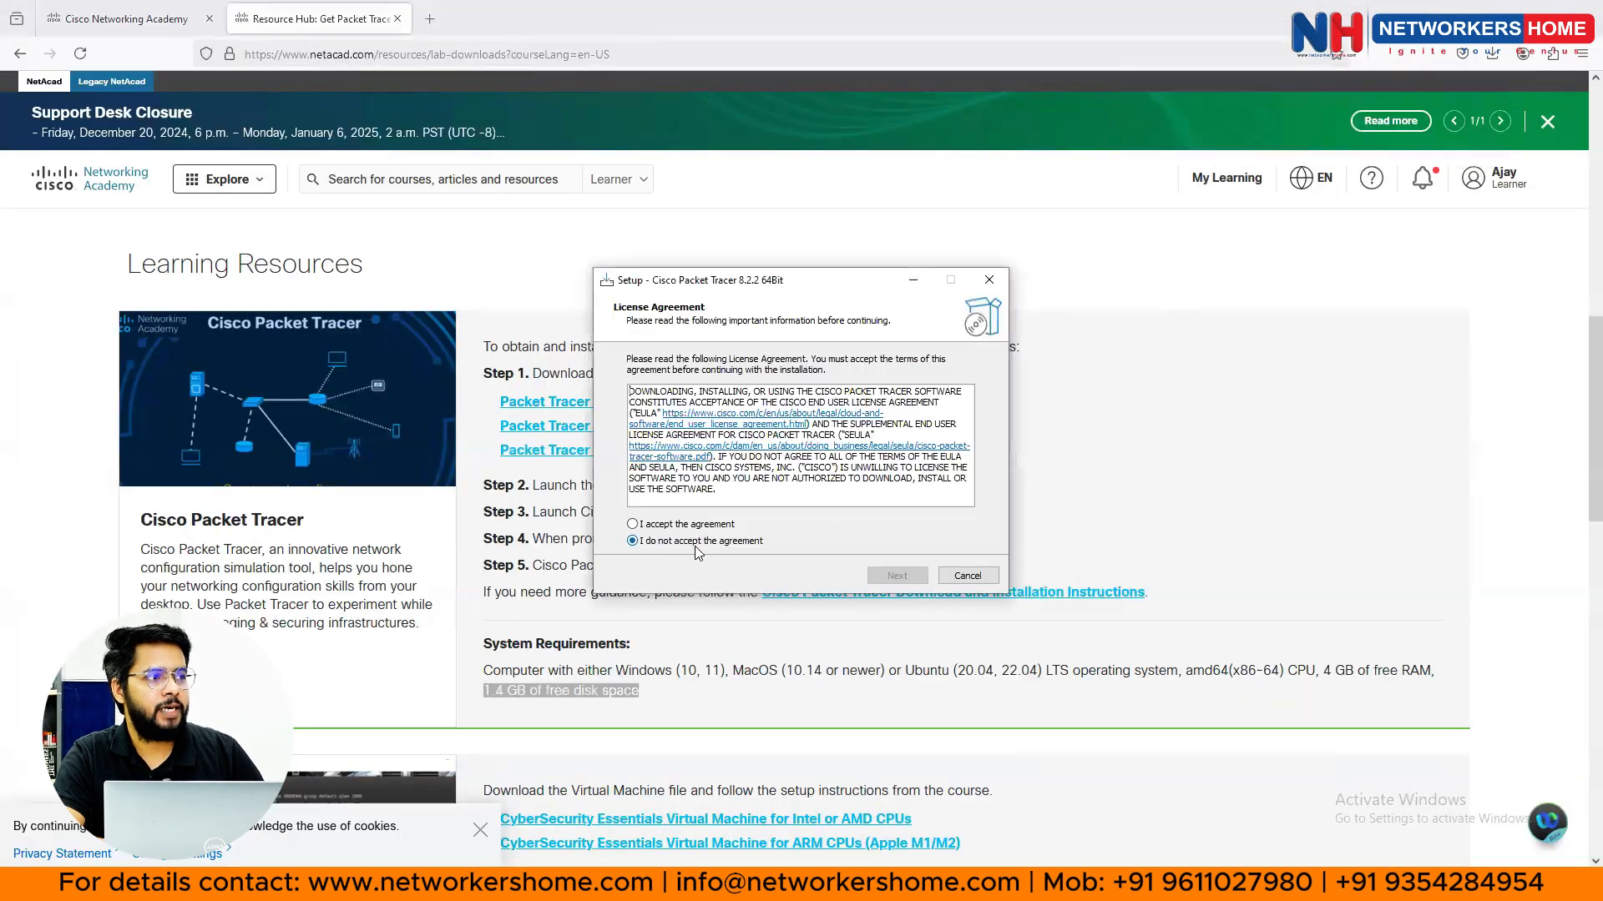
# - Accept the license and move through default install folder, Start Menu folder and desktop shortcut pages
pyautogui.click(649, 526)
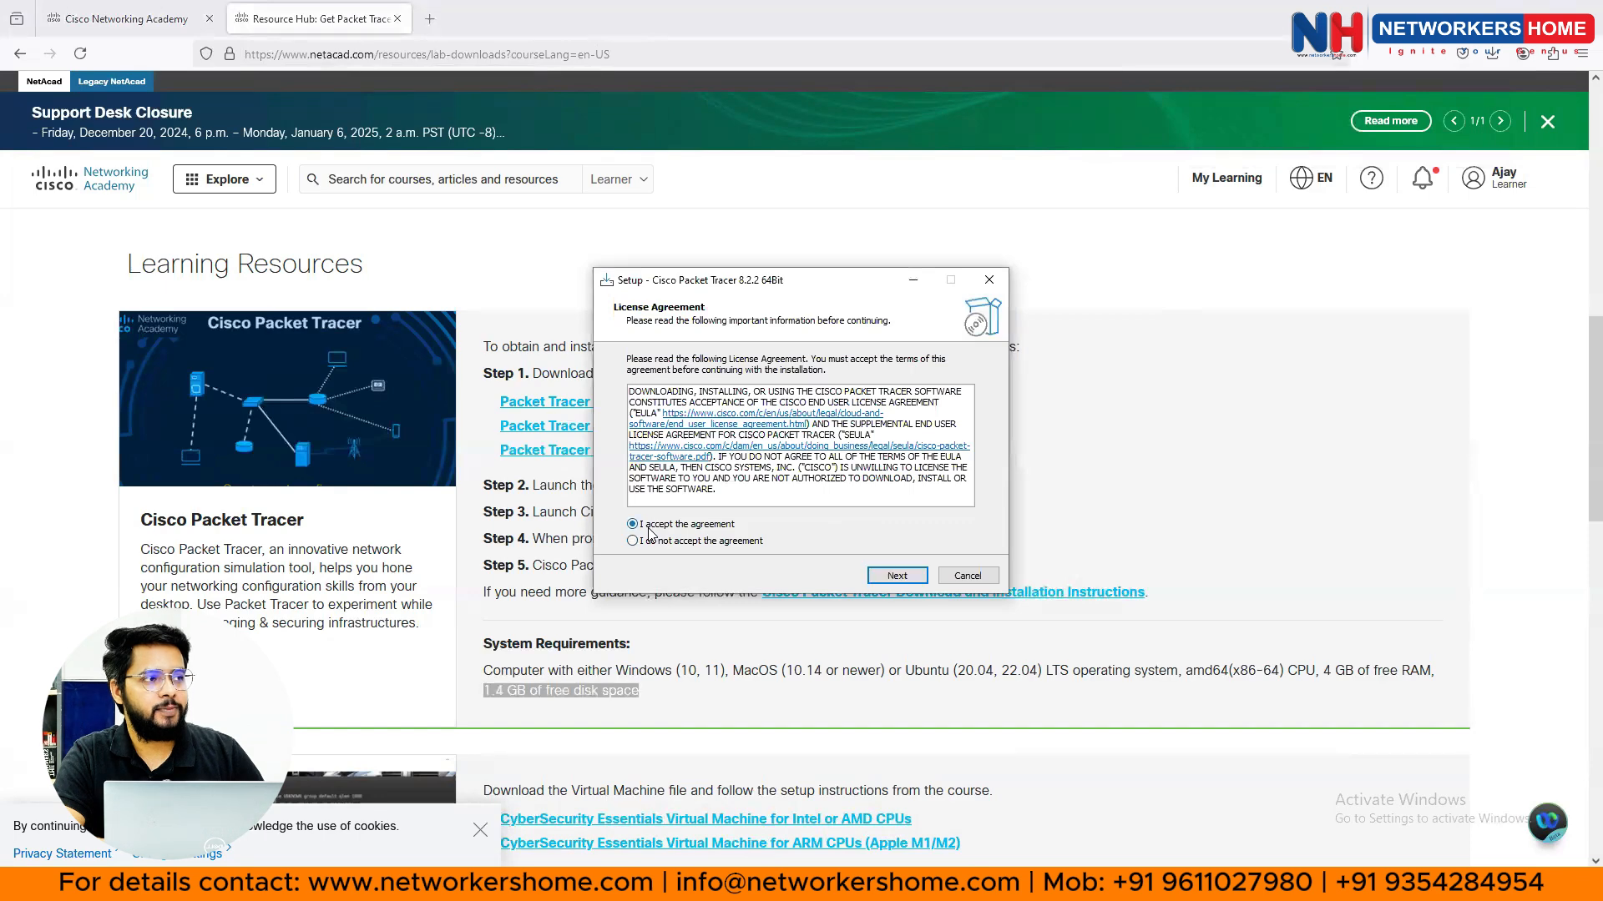
pyautogui.click(898, 576)
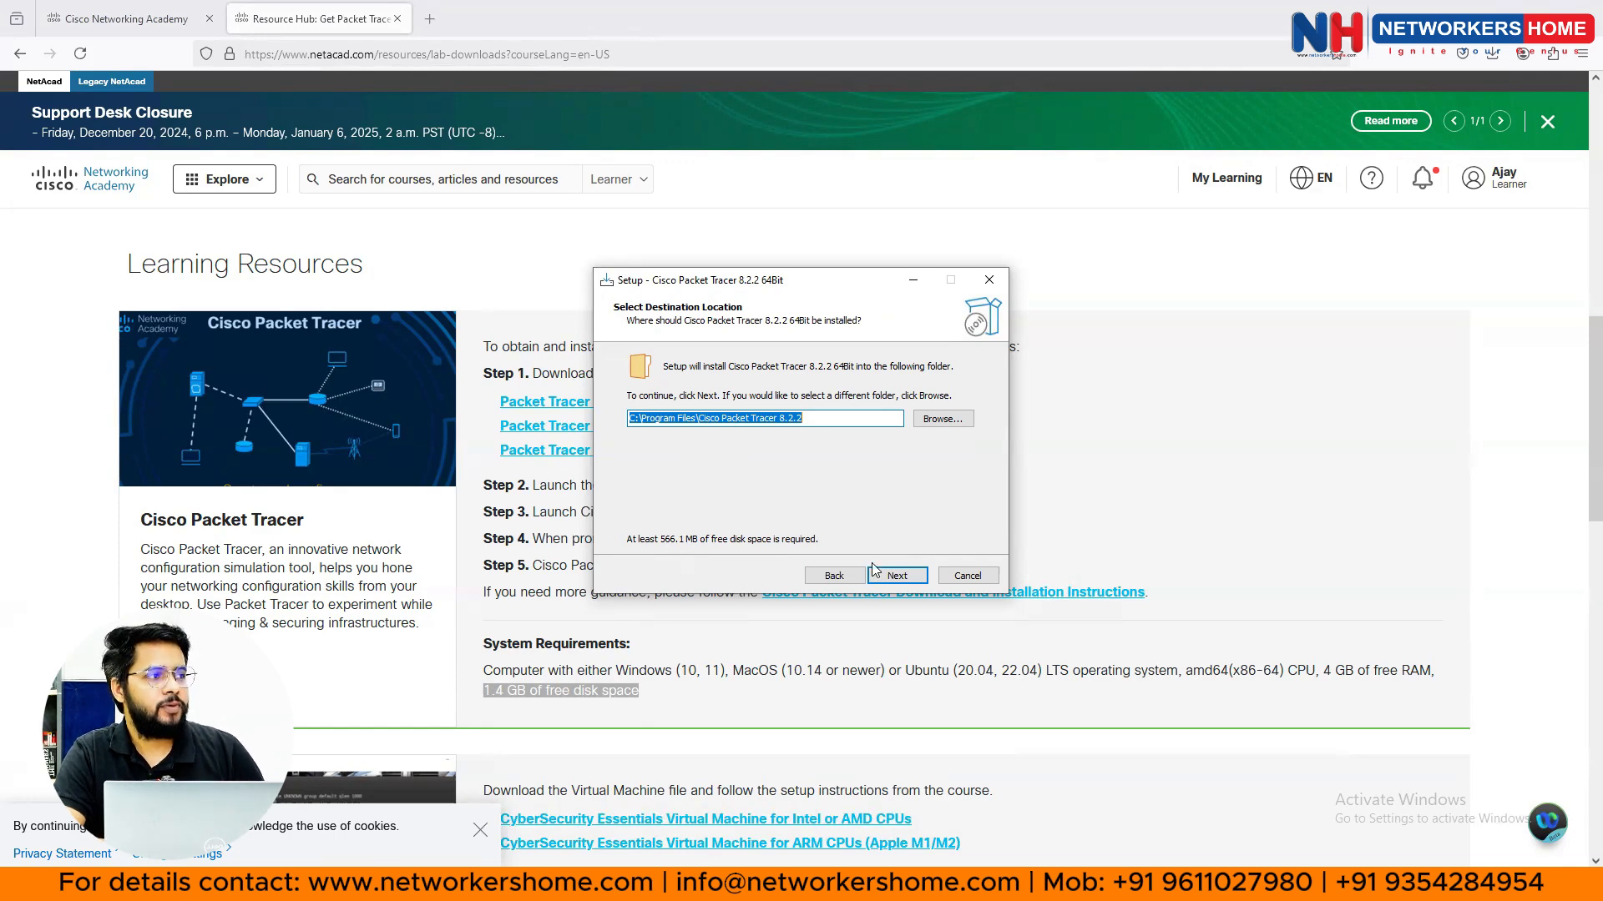
pyautogui.click(900, 576)
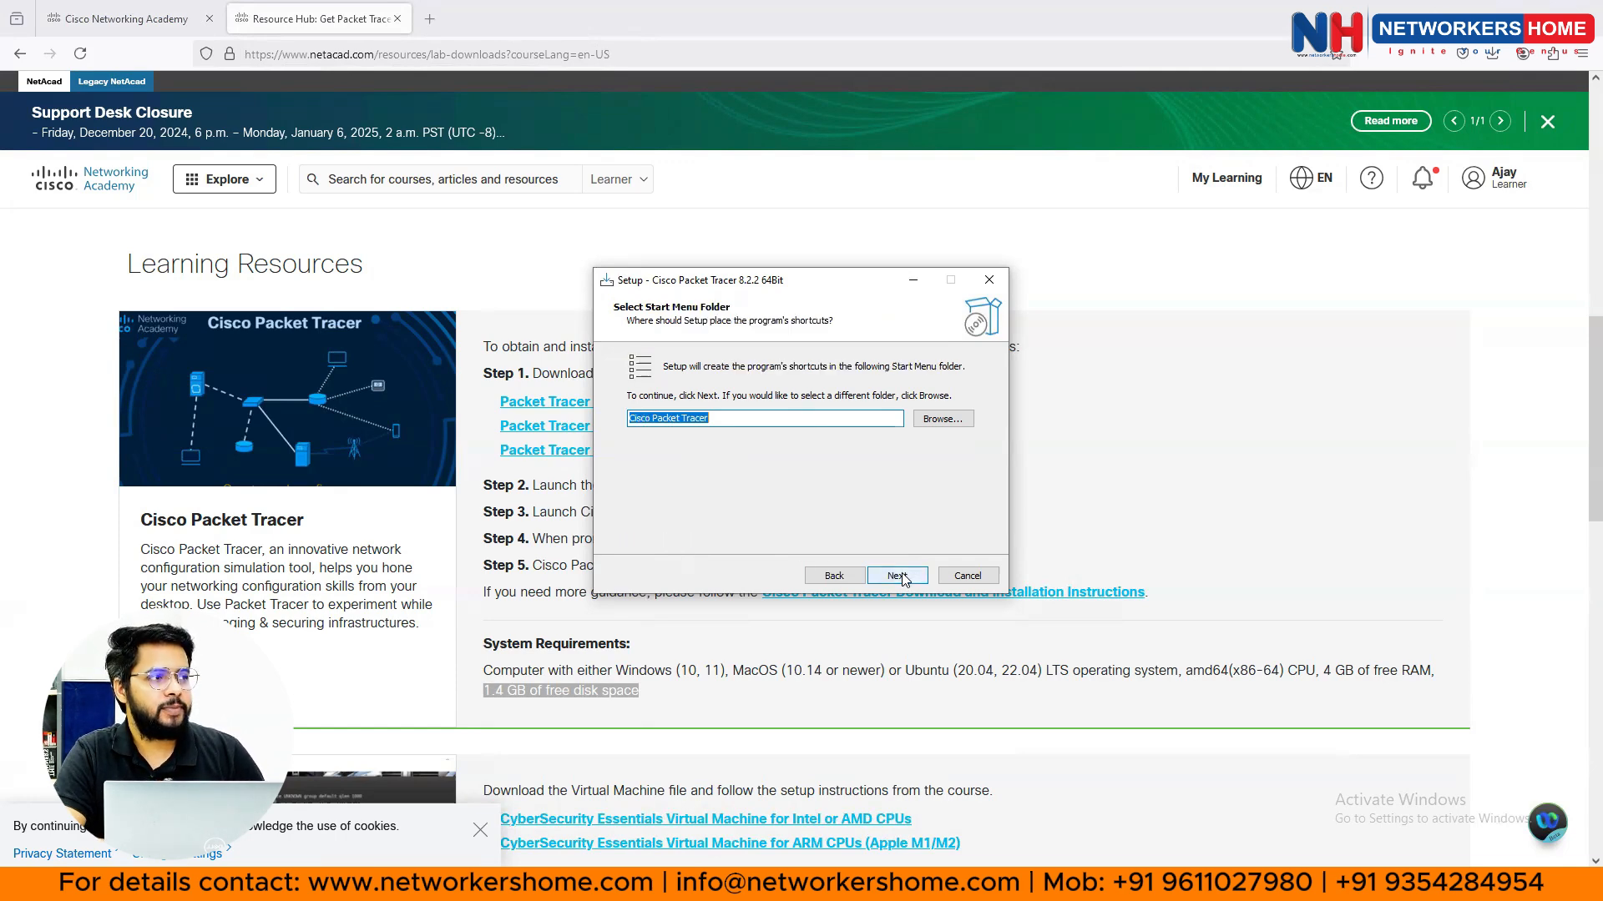
pyautogui.click(900, 576)
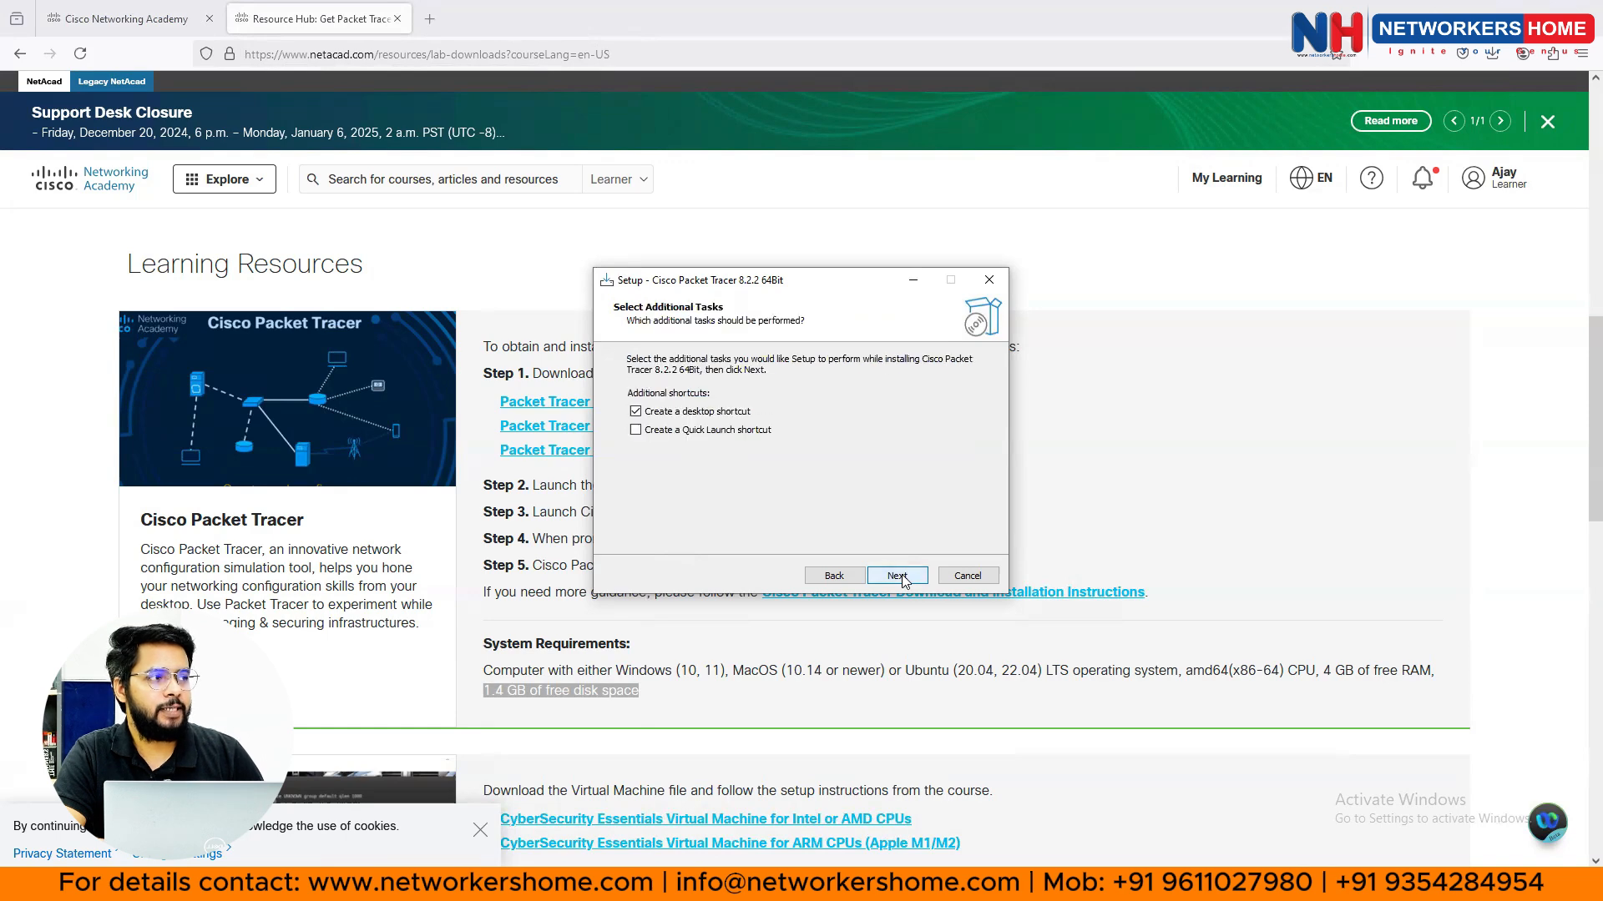
pyautogui.click(900, 577)
# - Start the Packet Tracer 8.2.2 64Bit installation and let it run to the completion page
pyautogui.click(897, 575)
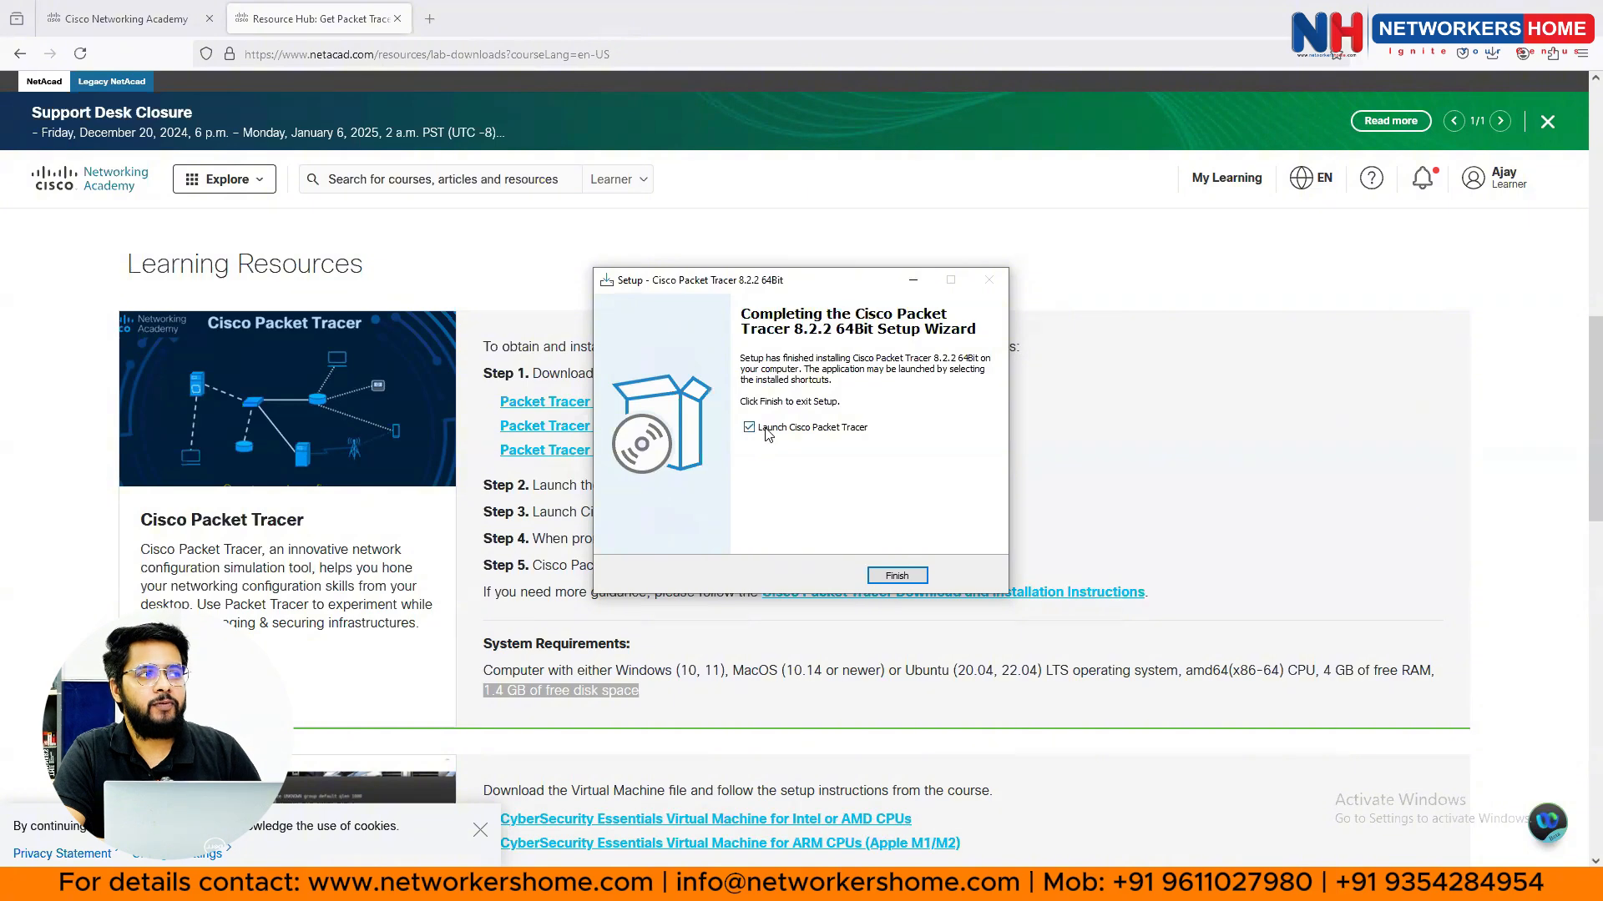
# - Finish the setup with Launch Cisco Packet Tracer left checked
pyautogui.click(897, 576)
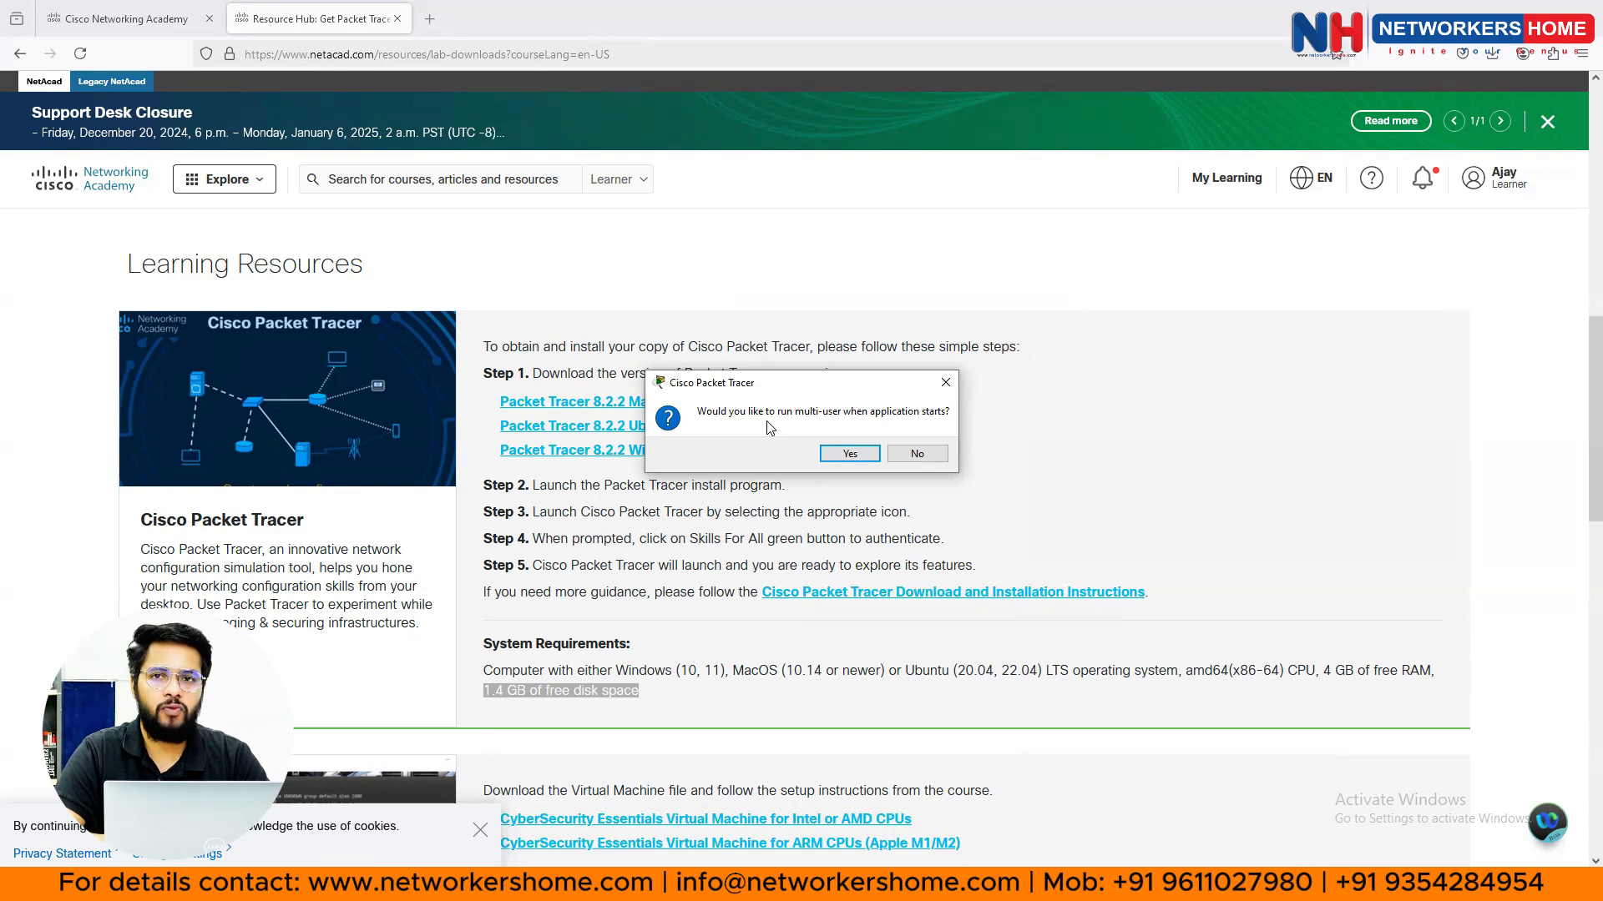
# - Answer No to running Packet Tracer in multi-user mode
pyautogui.click(916, 454)
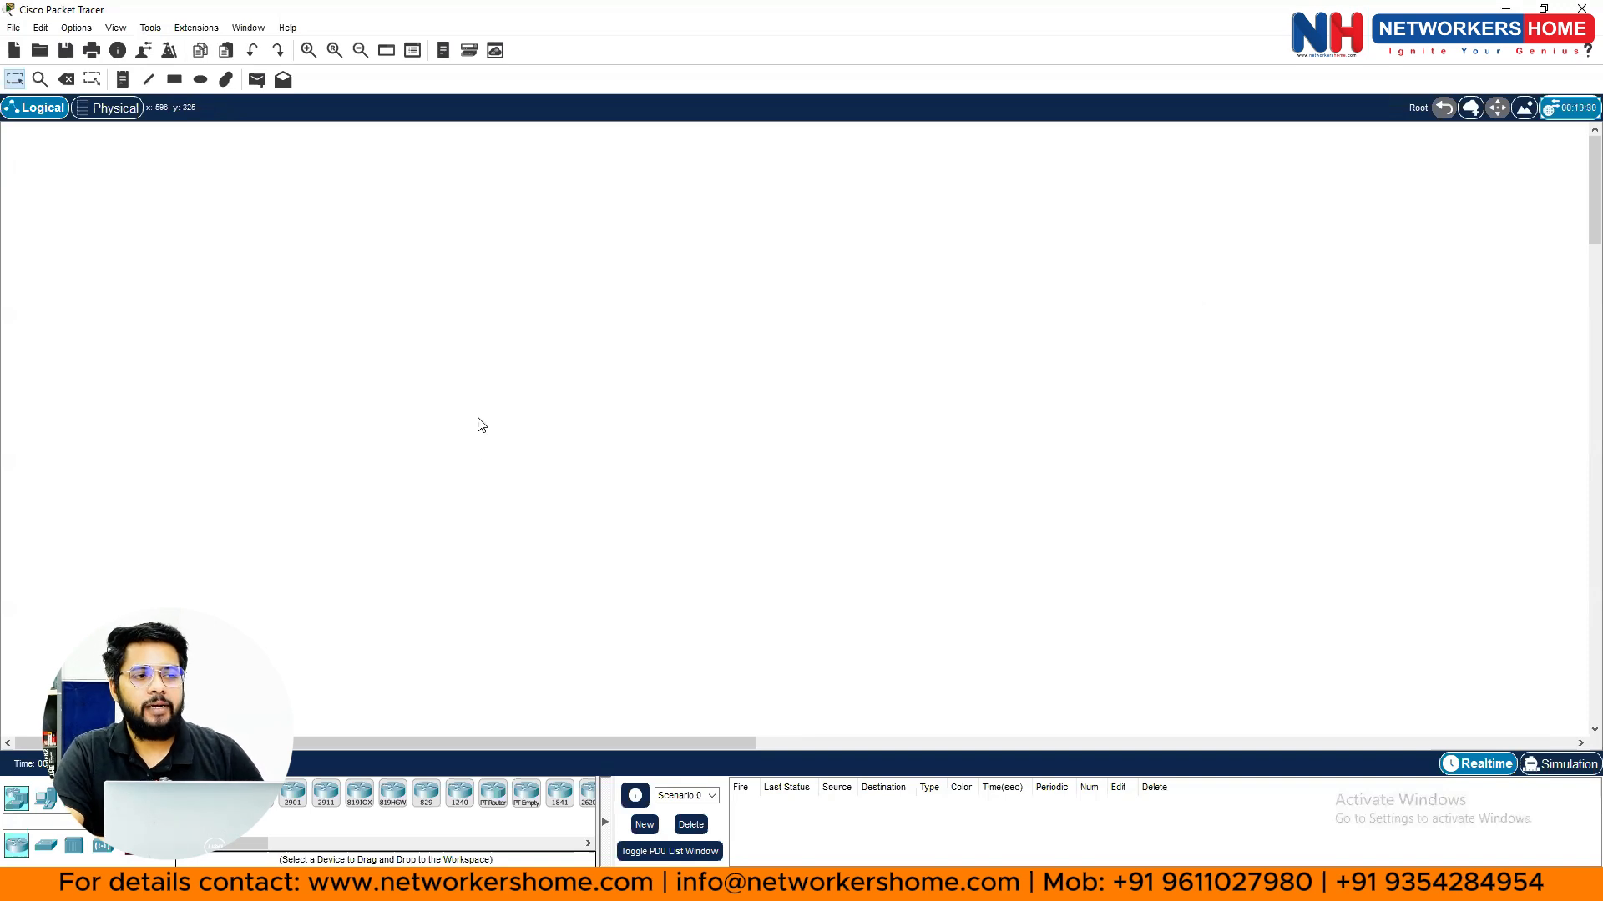
# - Place a 2911 router, Router0, from the Routers list onto the upper-left canvas
pyautogui.click(19, 799)
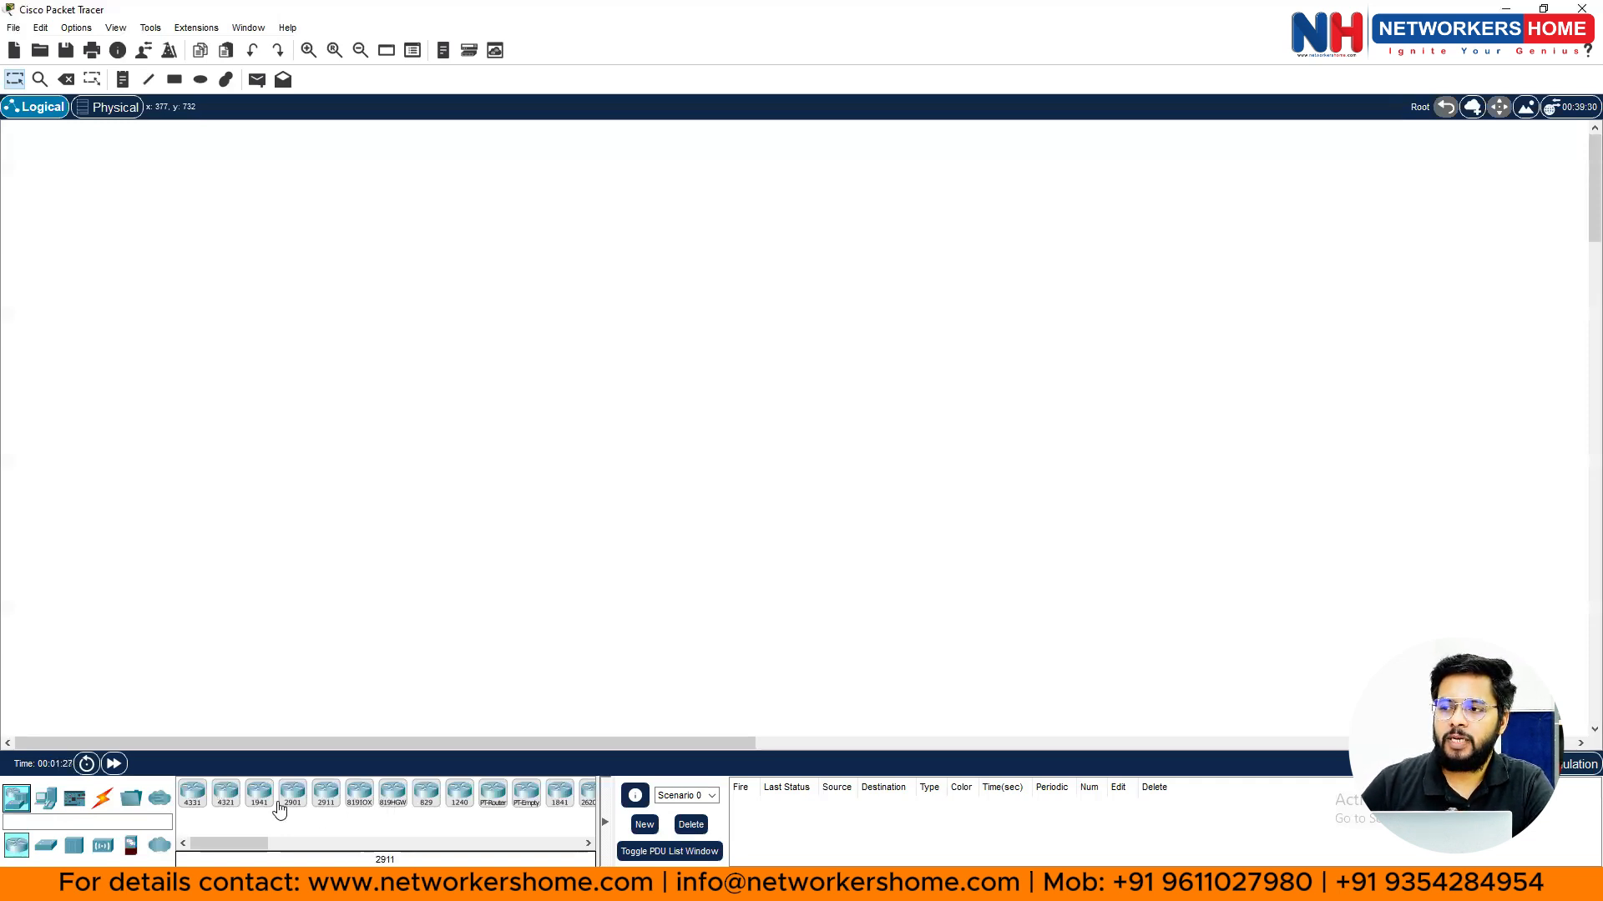
pyautogui.click(326, 798)
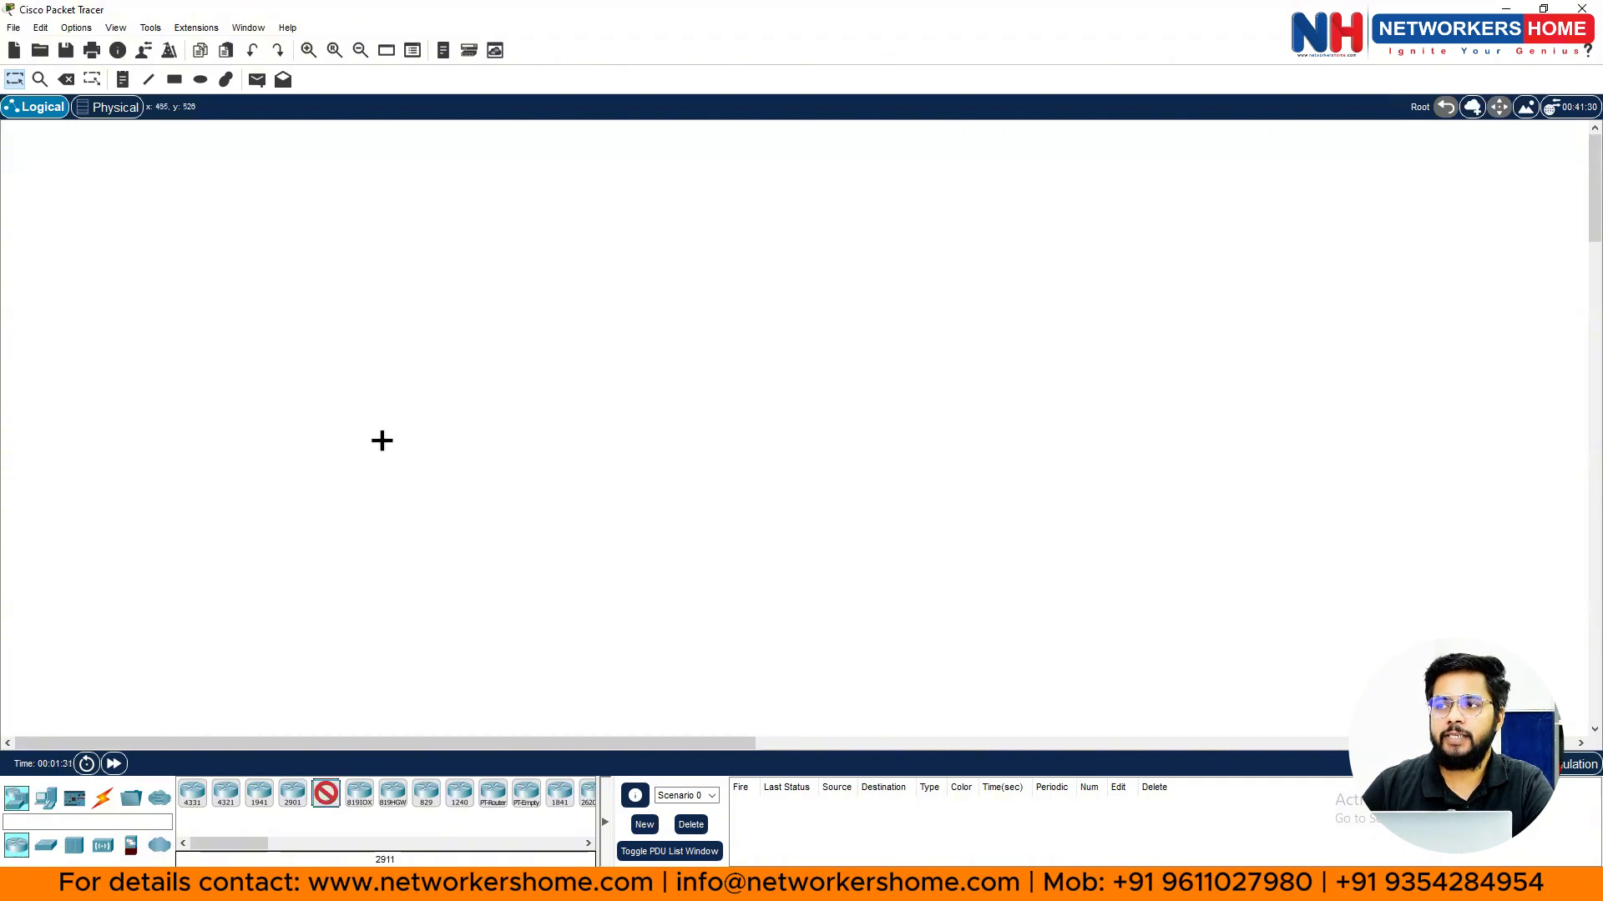
pyautogui.click(218, 290)
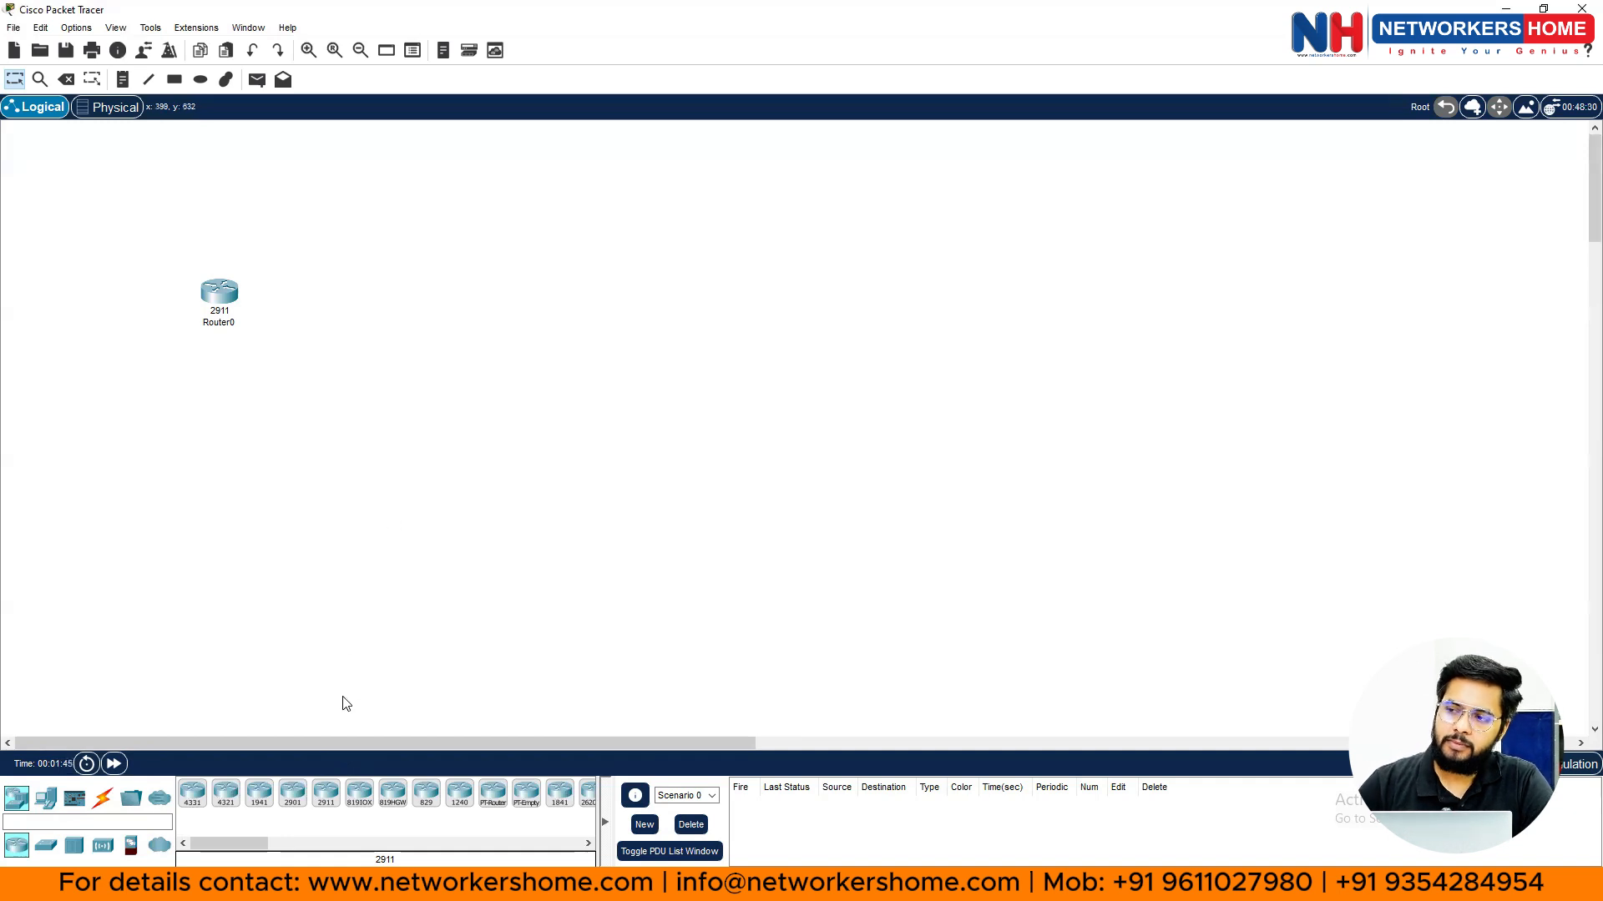
# - Place three more 2911 routers: Router1 right of Router0, Router2 and Router3 below
pyautogui.click(326, 797)
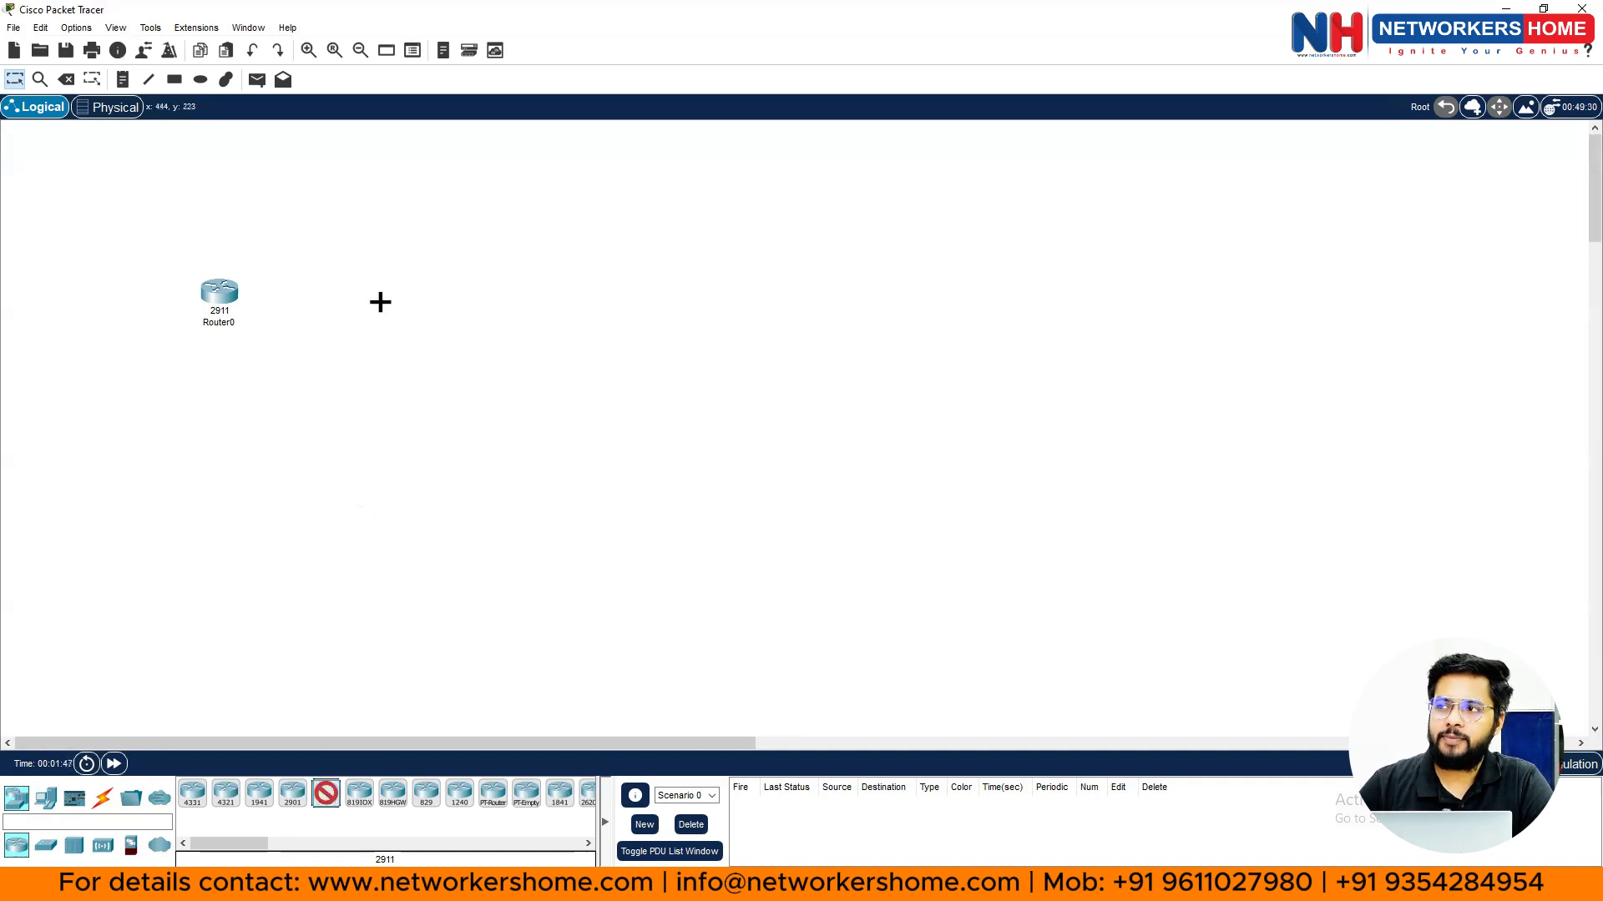
pyautogui.click(386, 294)
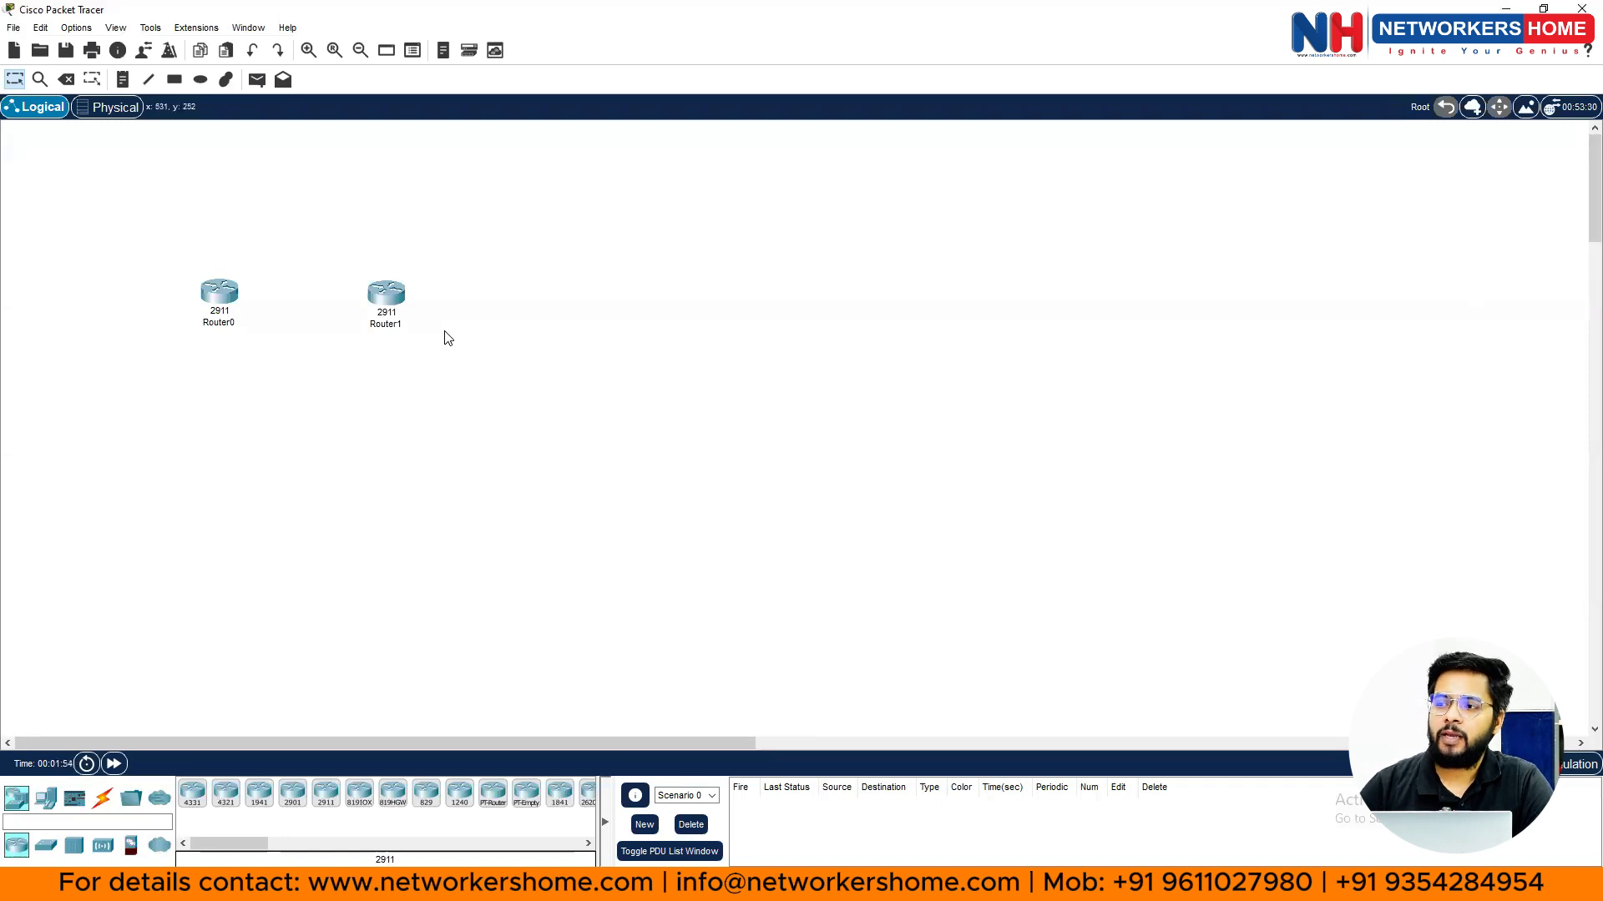
pyautogui.click(326, 795)
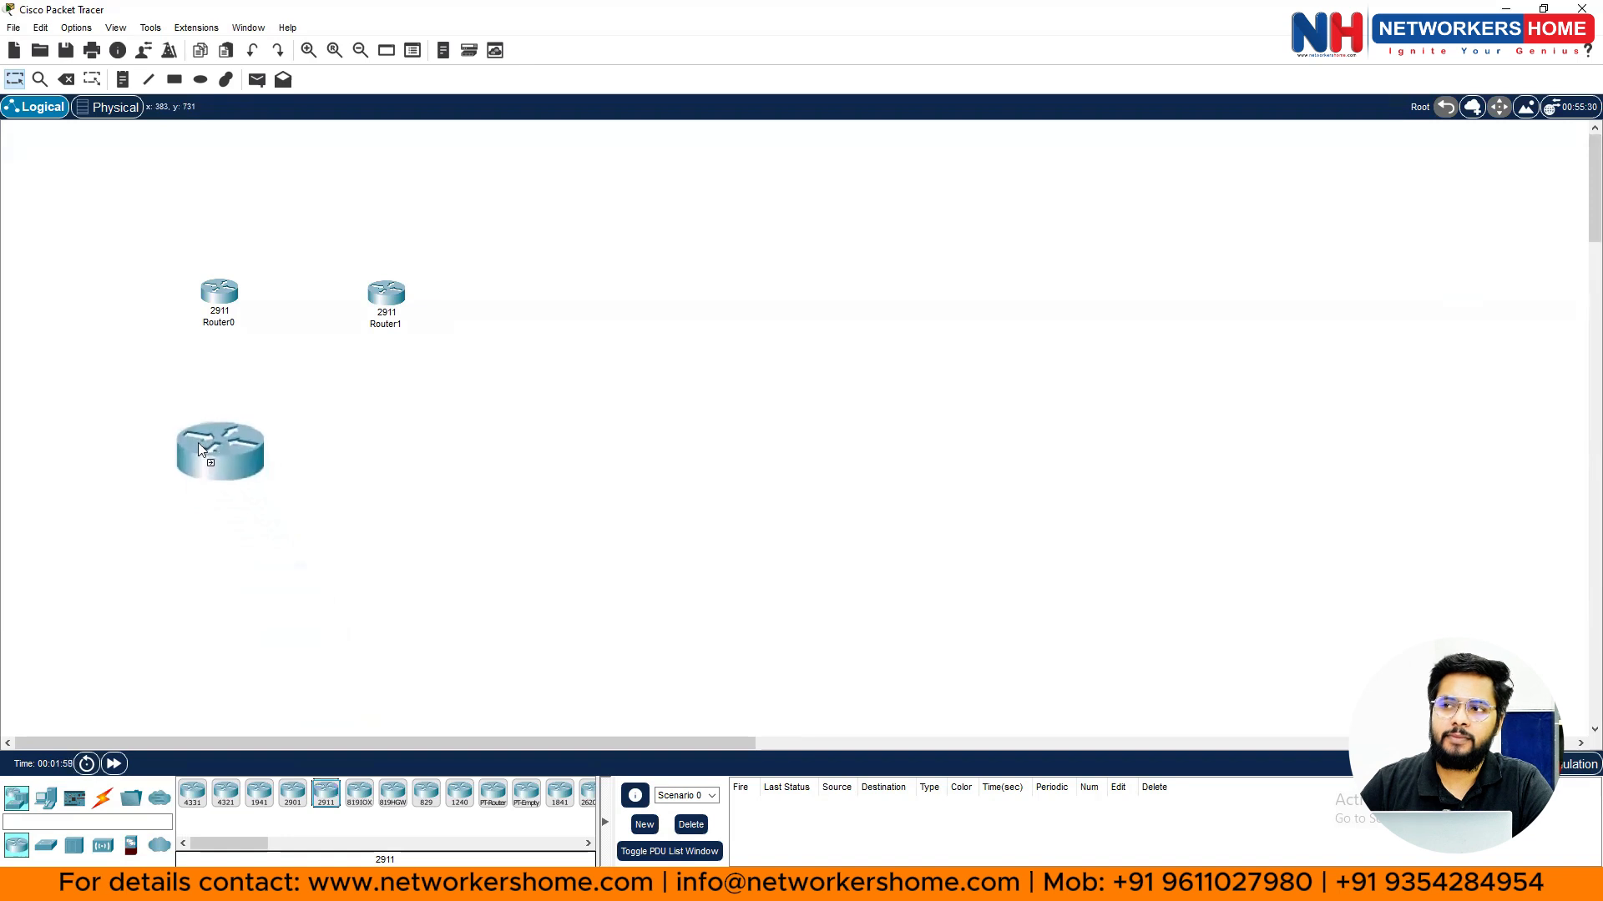
pyautogui.click(198, 446)
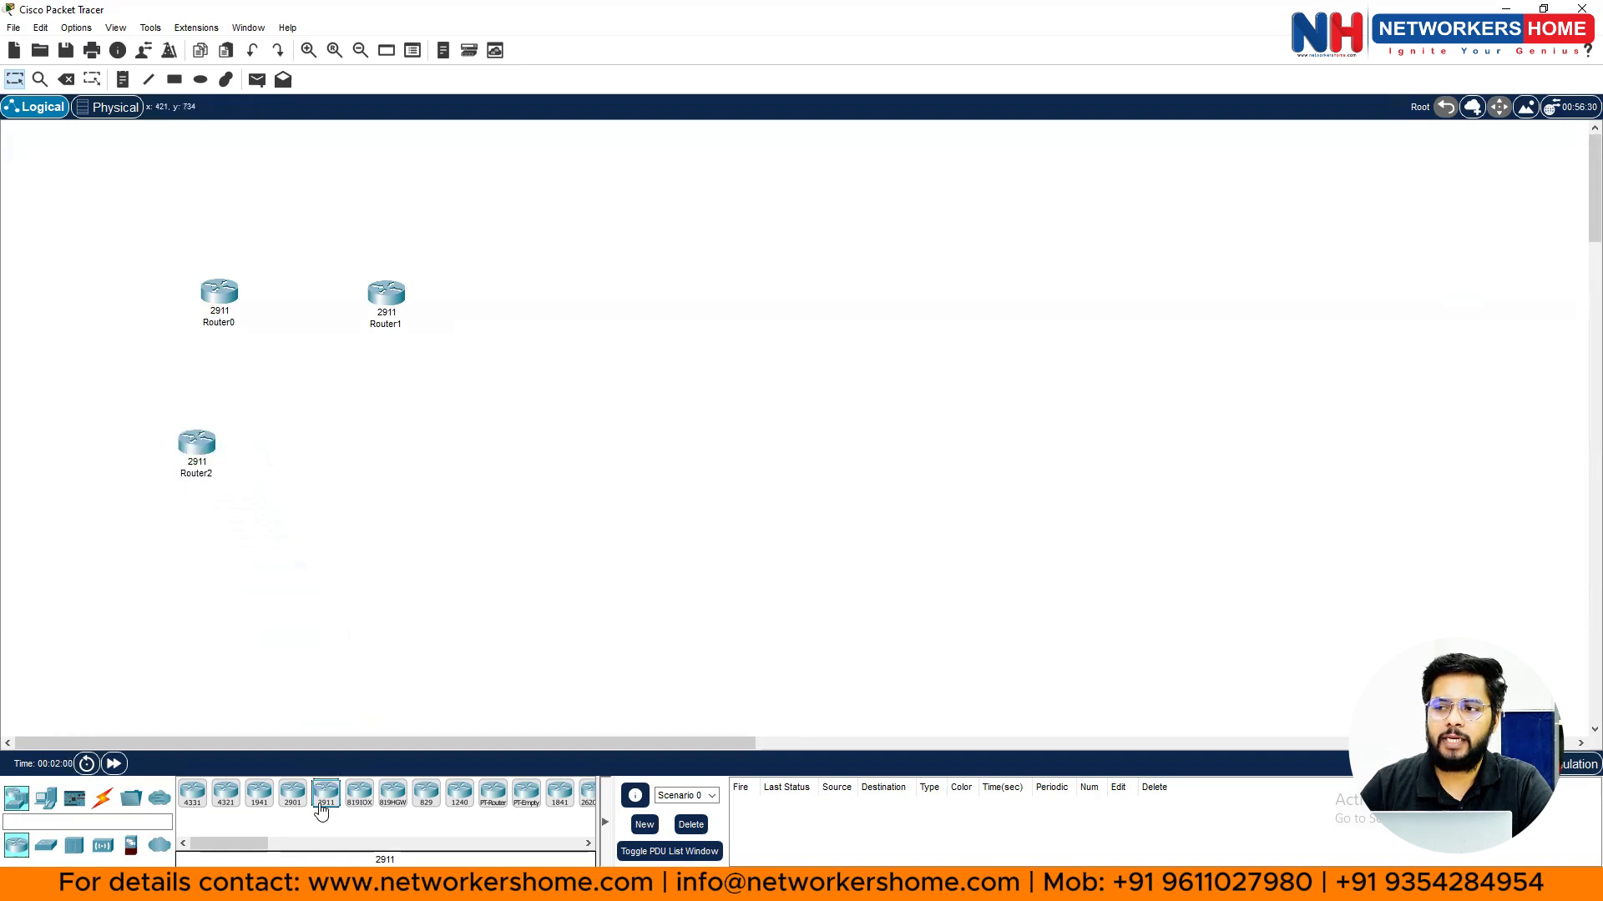
pyautogui.moveTo(318, 803); pyautogui.dragTo(387, 452)
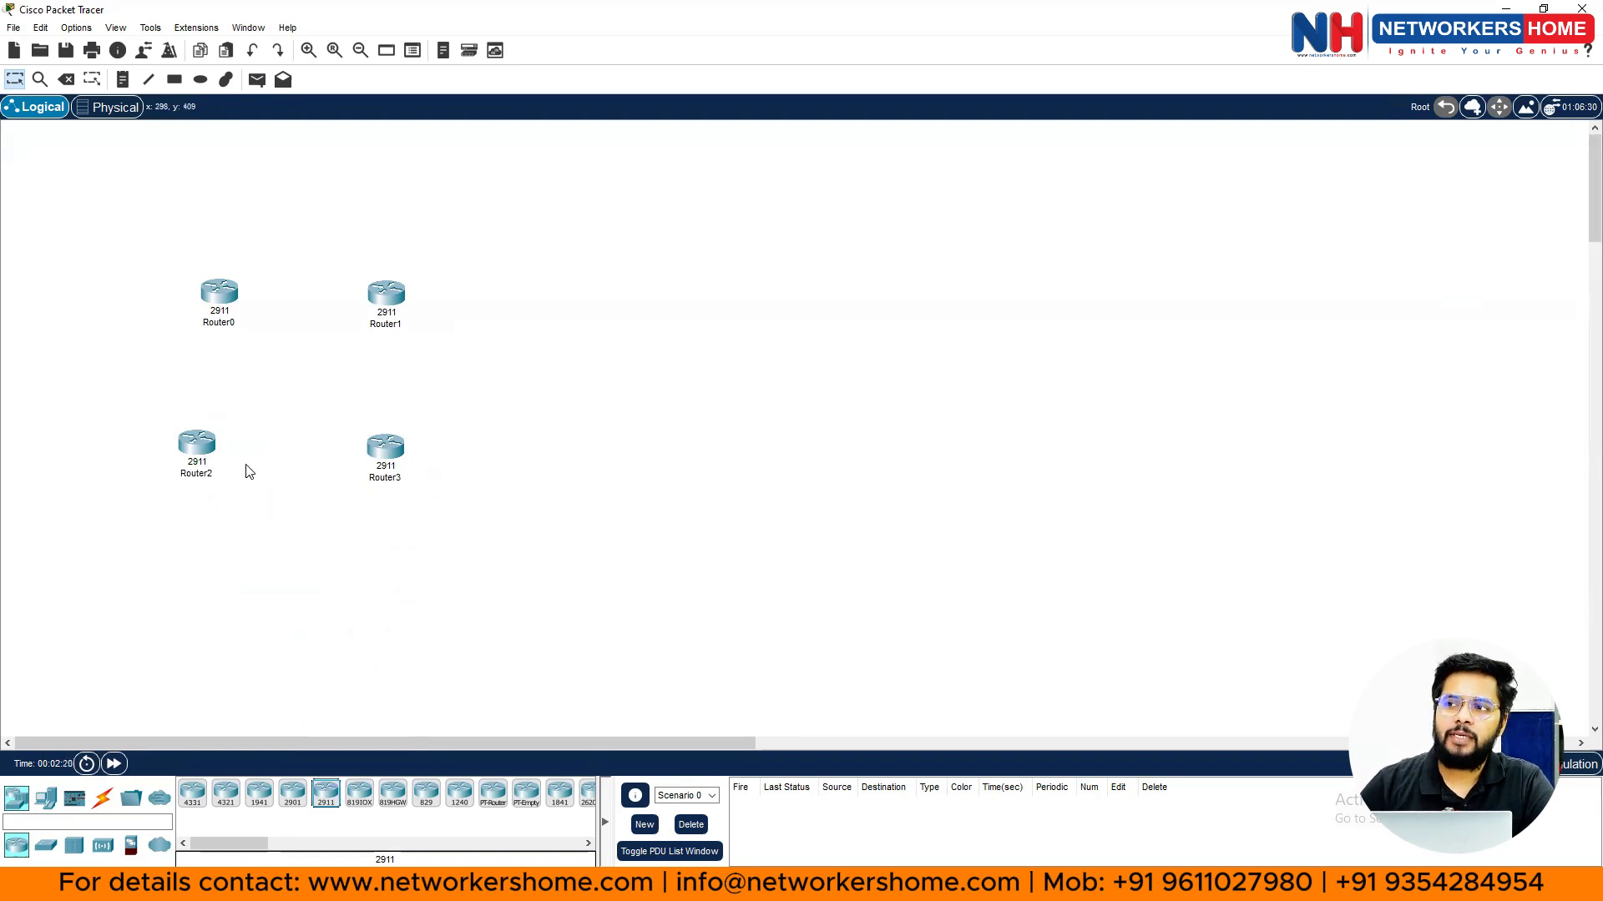
# - Drag Router1, Router2 and Router3 into a neat two-by-two grid with Router0
pyautogui.click(197, 450)
pyautogui.moveTo(193, 443); pyautogui.dragTo(215, 445)
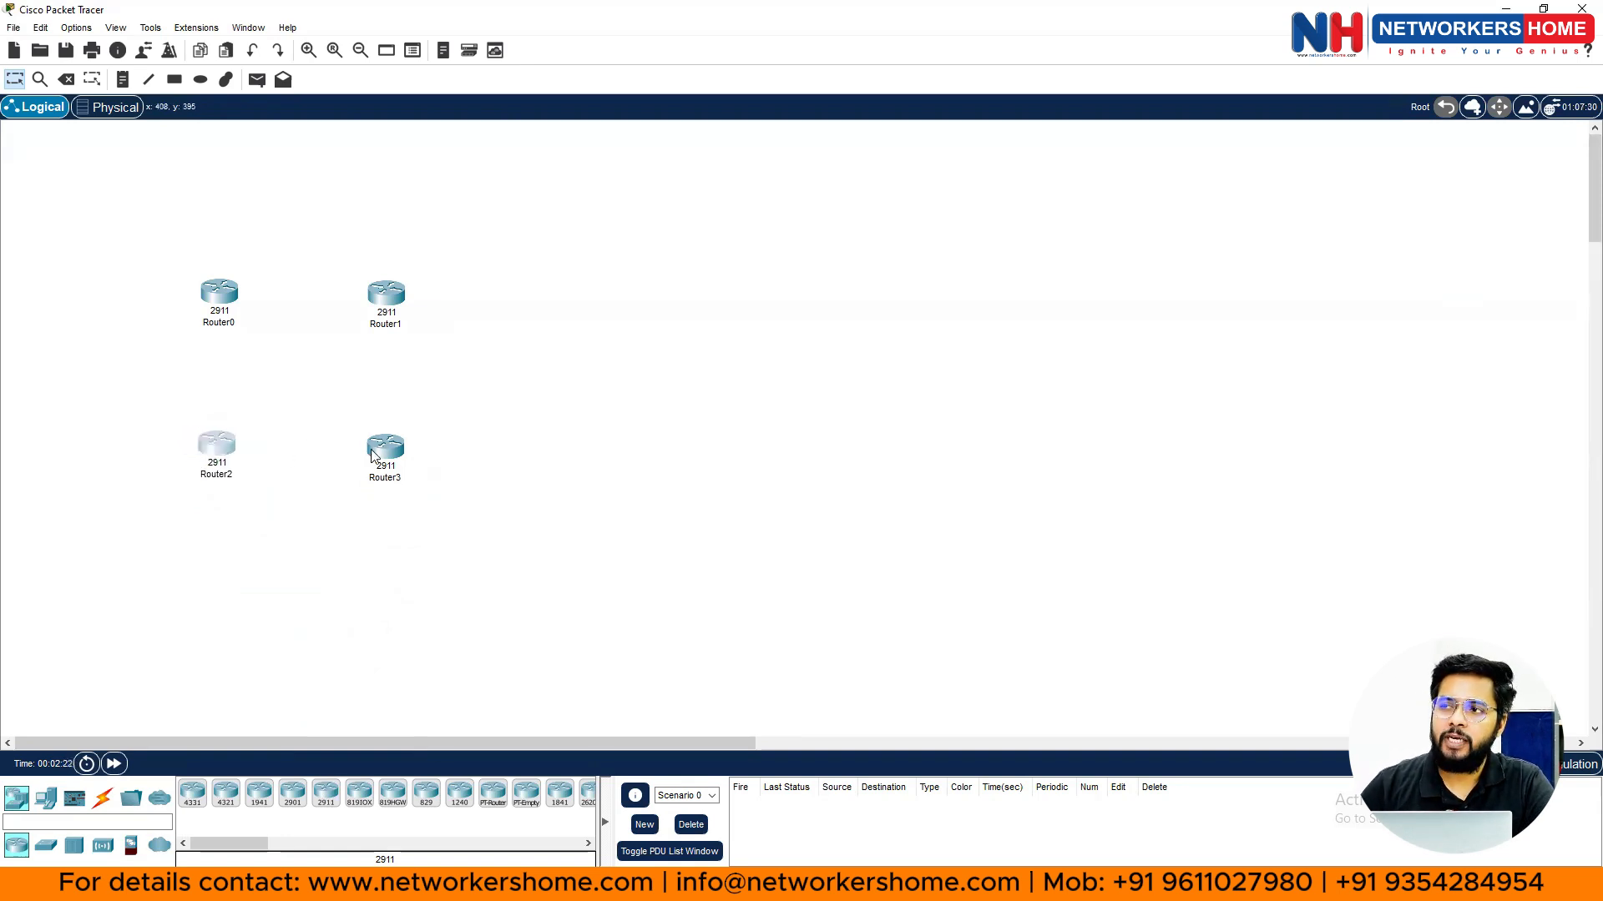
pyautogui.moveTo(387, 446); pyautogui.dragTo(400, 416)
pyautogui.moveTo(388, 296); pyautogui.dragTo(387, 299)
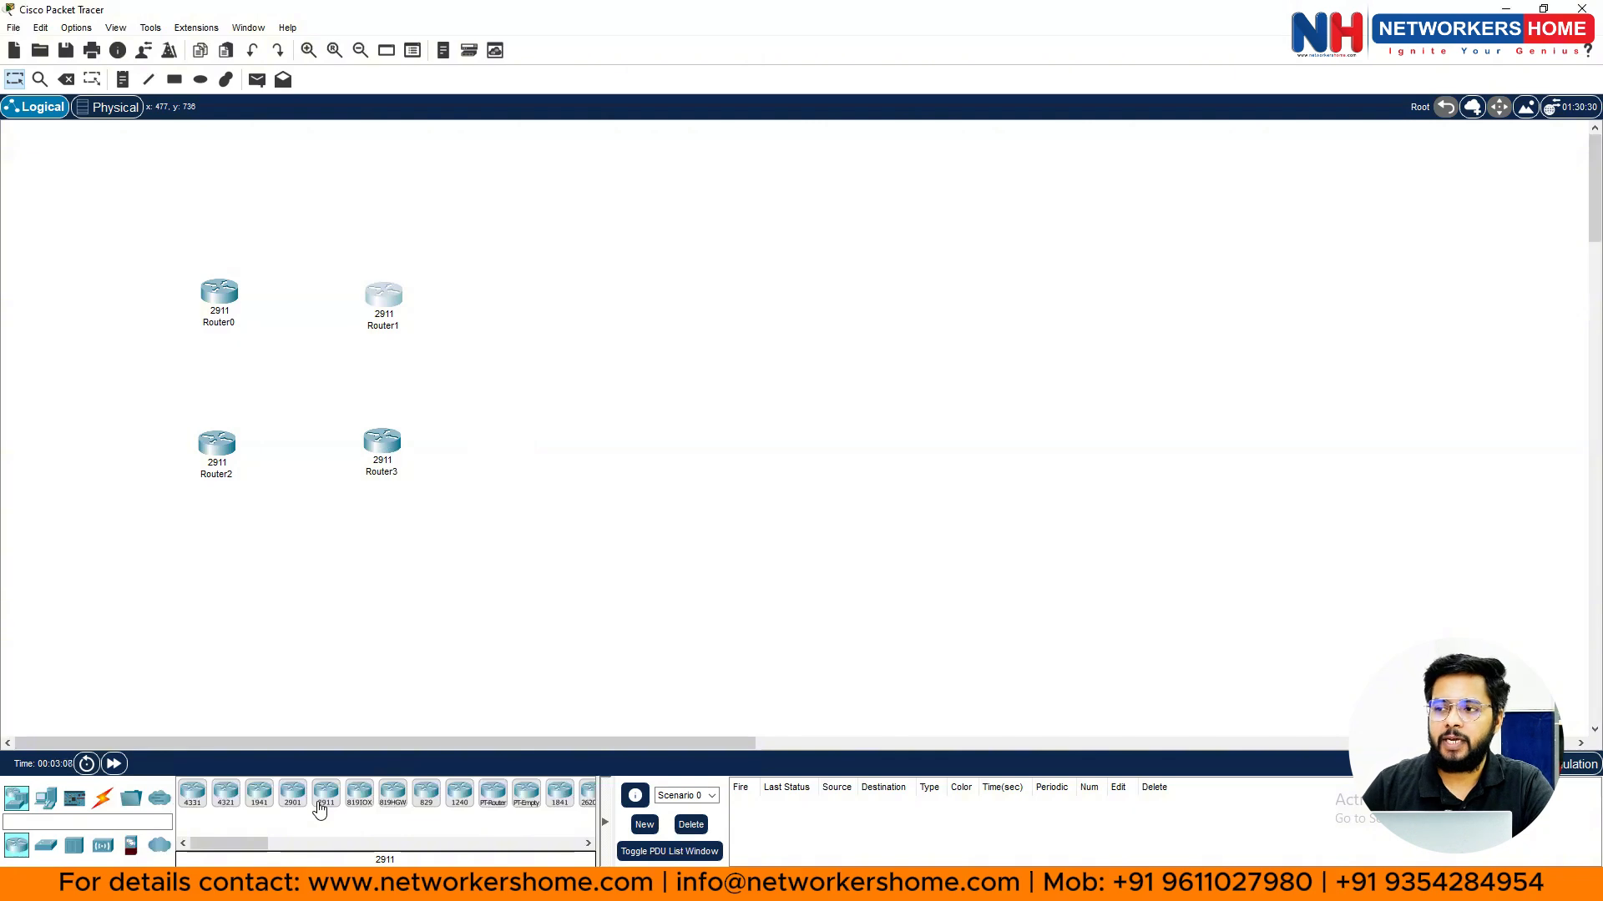
pyautogui.moveTo(322, 808); pyautogui.dragTo(326, 807)
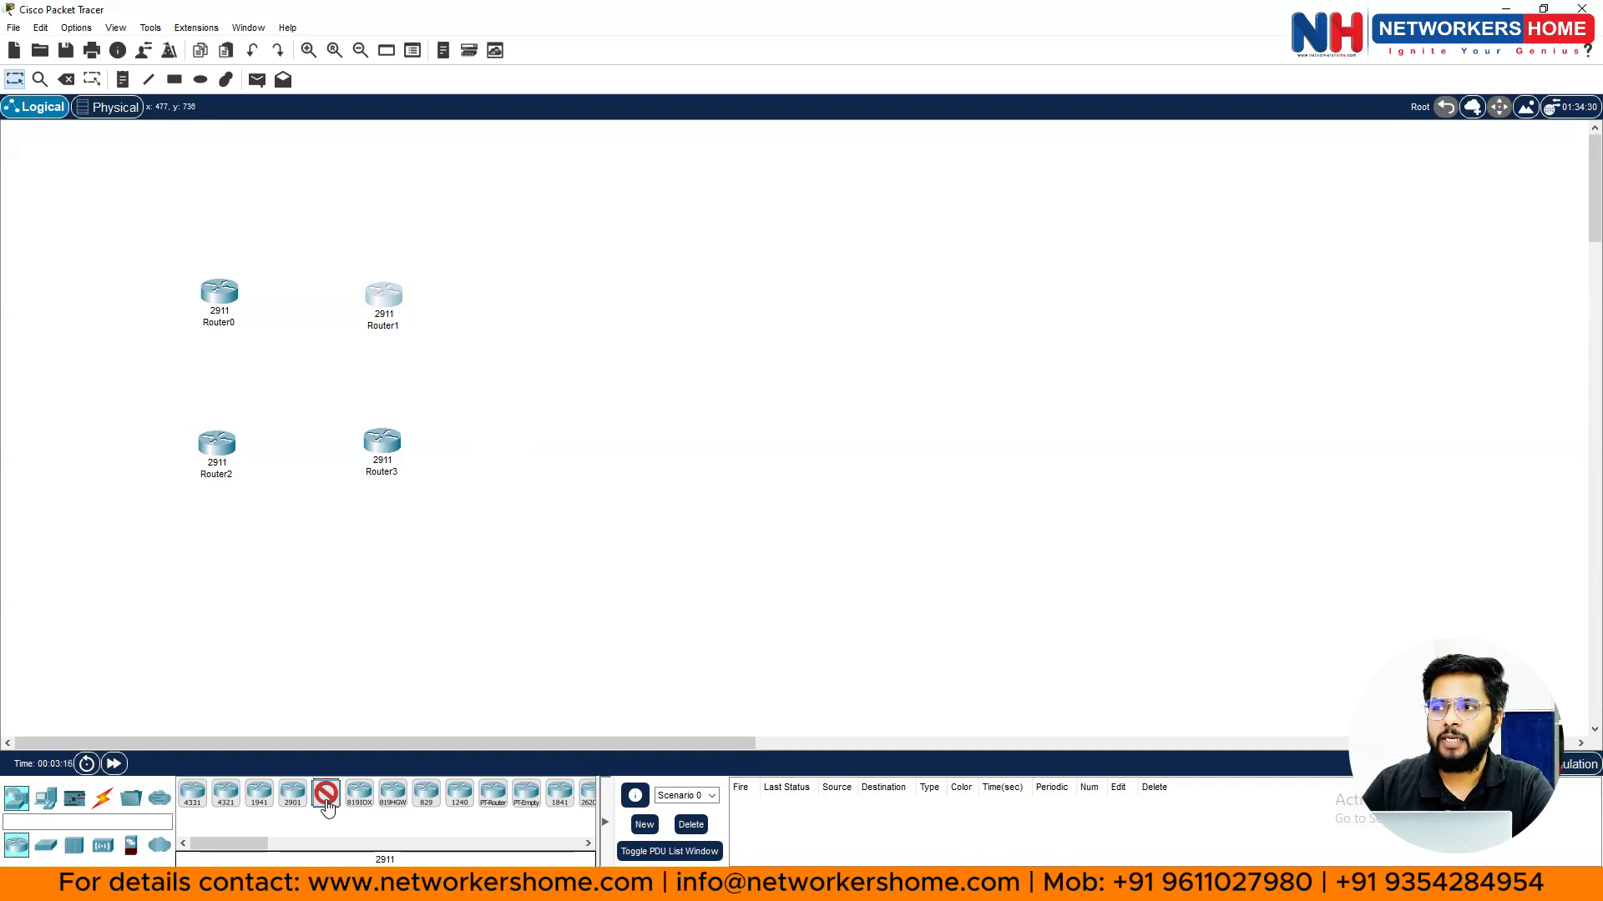
# - Place 2911 routers Router4 through Router14 in rows and columns beside the existing ones
pyautogui.click(213, 557)
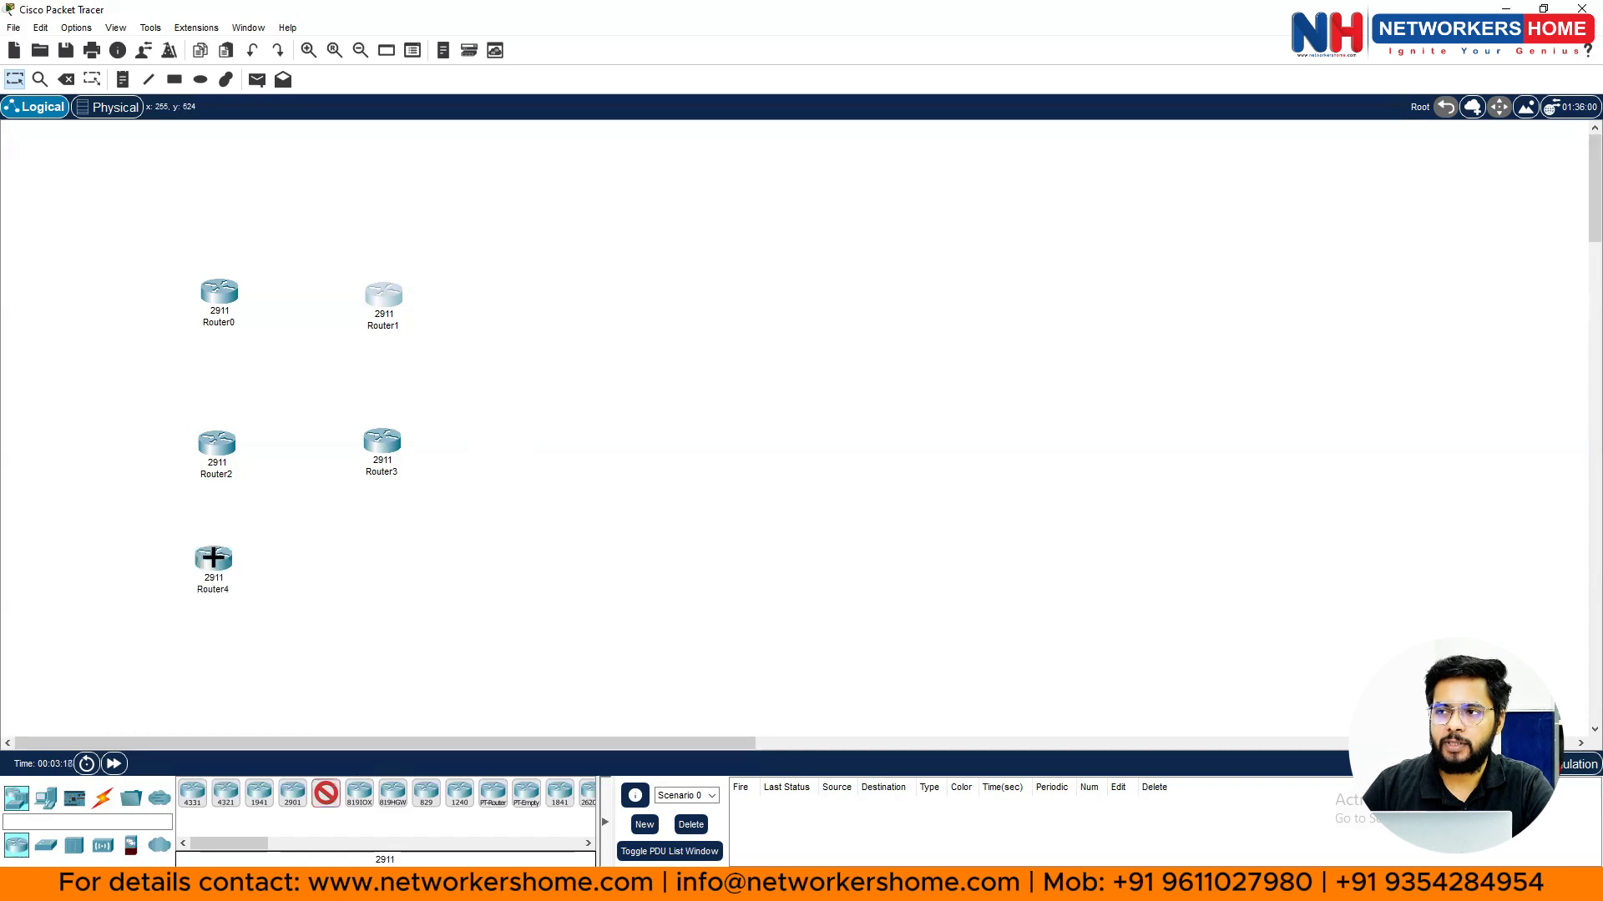
pyautogui.click(379, 557)
pyautogui.click(529, 292)
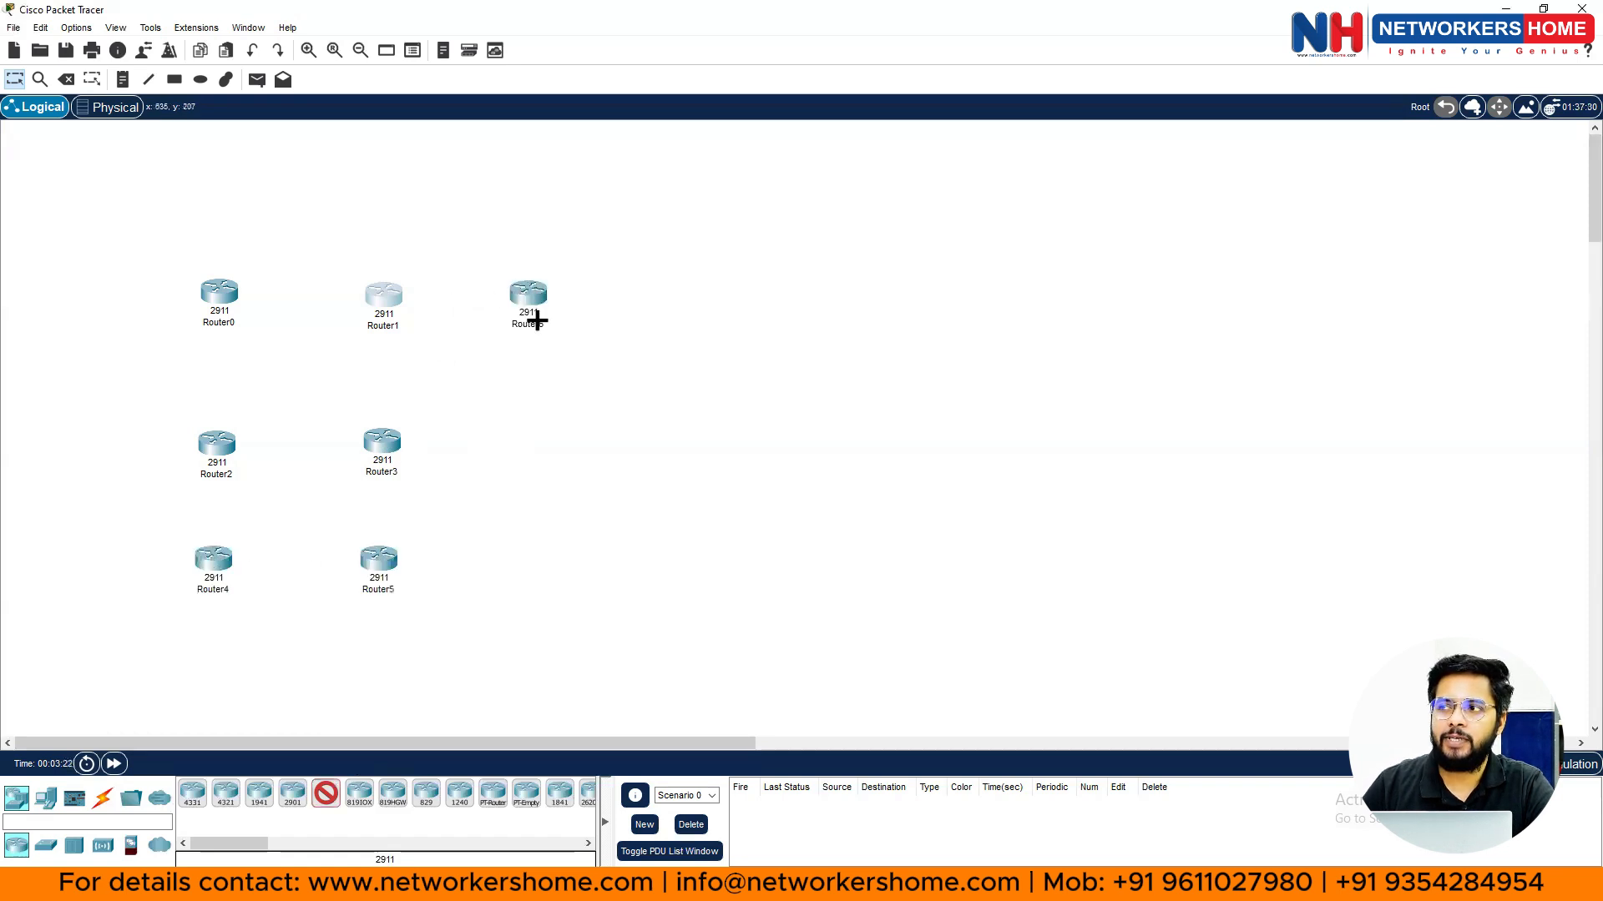
pyautogui.click(530, 451)
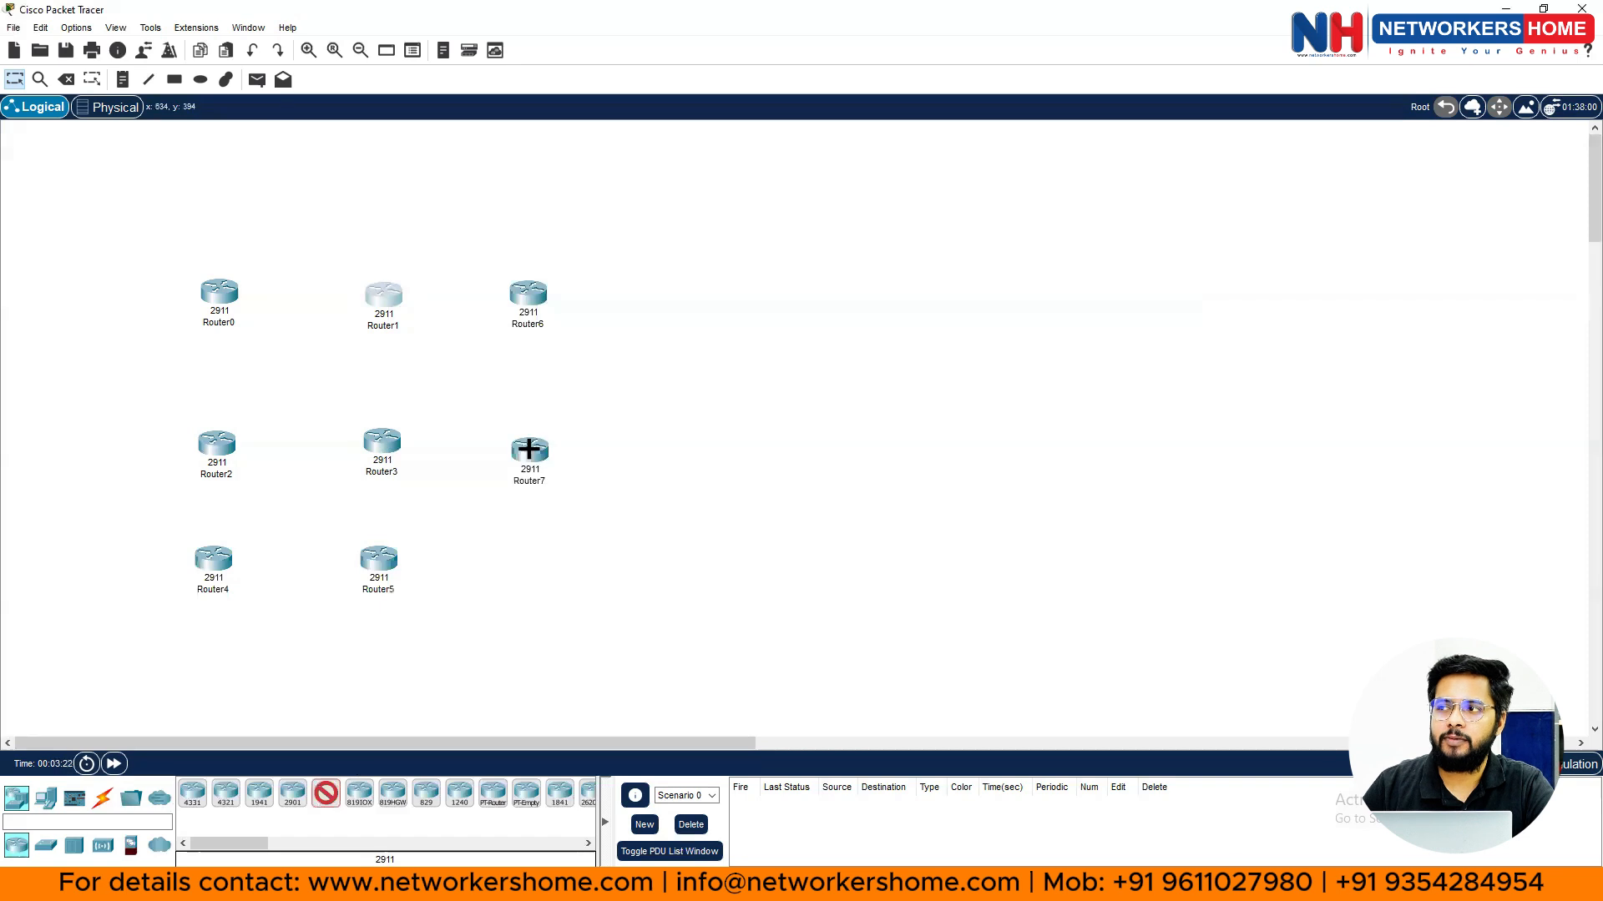
pyautogui.click(524, 572)
pyautogui.click(628, 273)
pyautogui.click(657, 453)
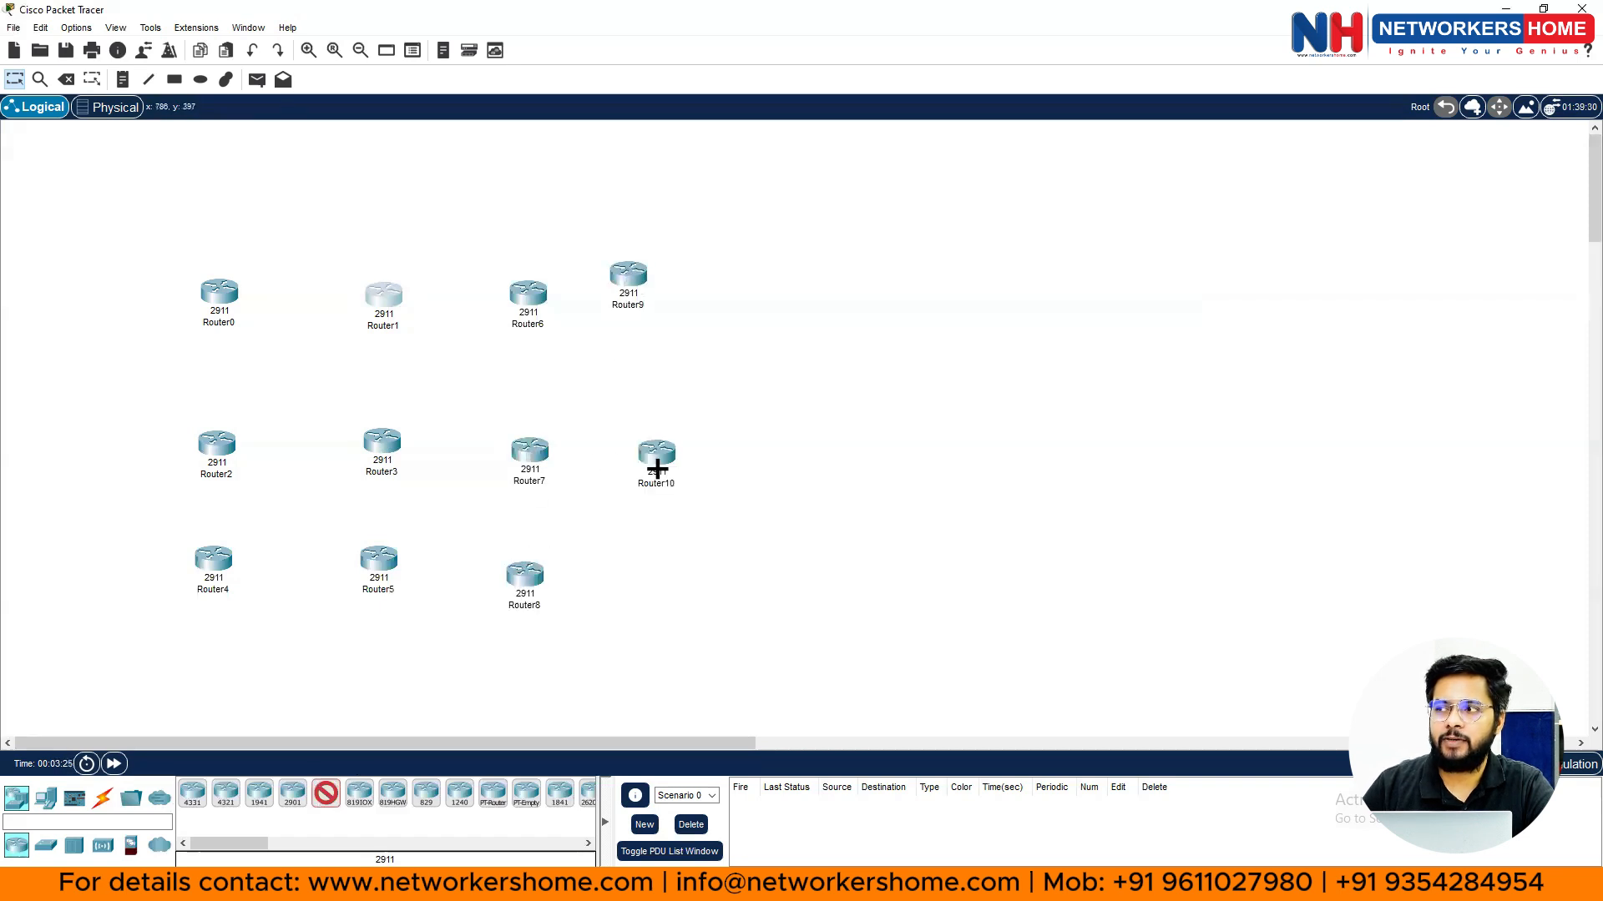
pyautogui.click(646, 582)
pyautogui.click(756, 274)
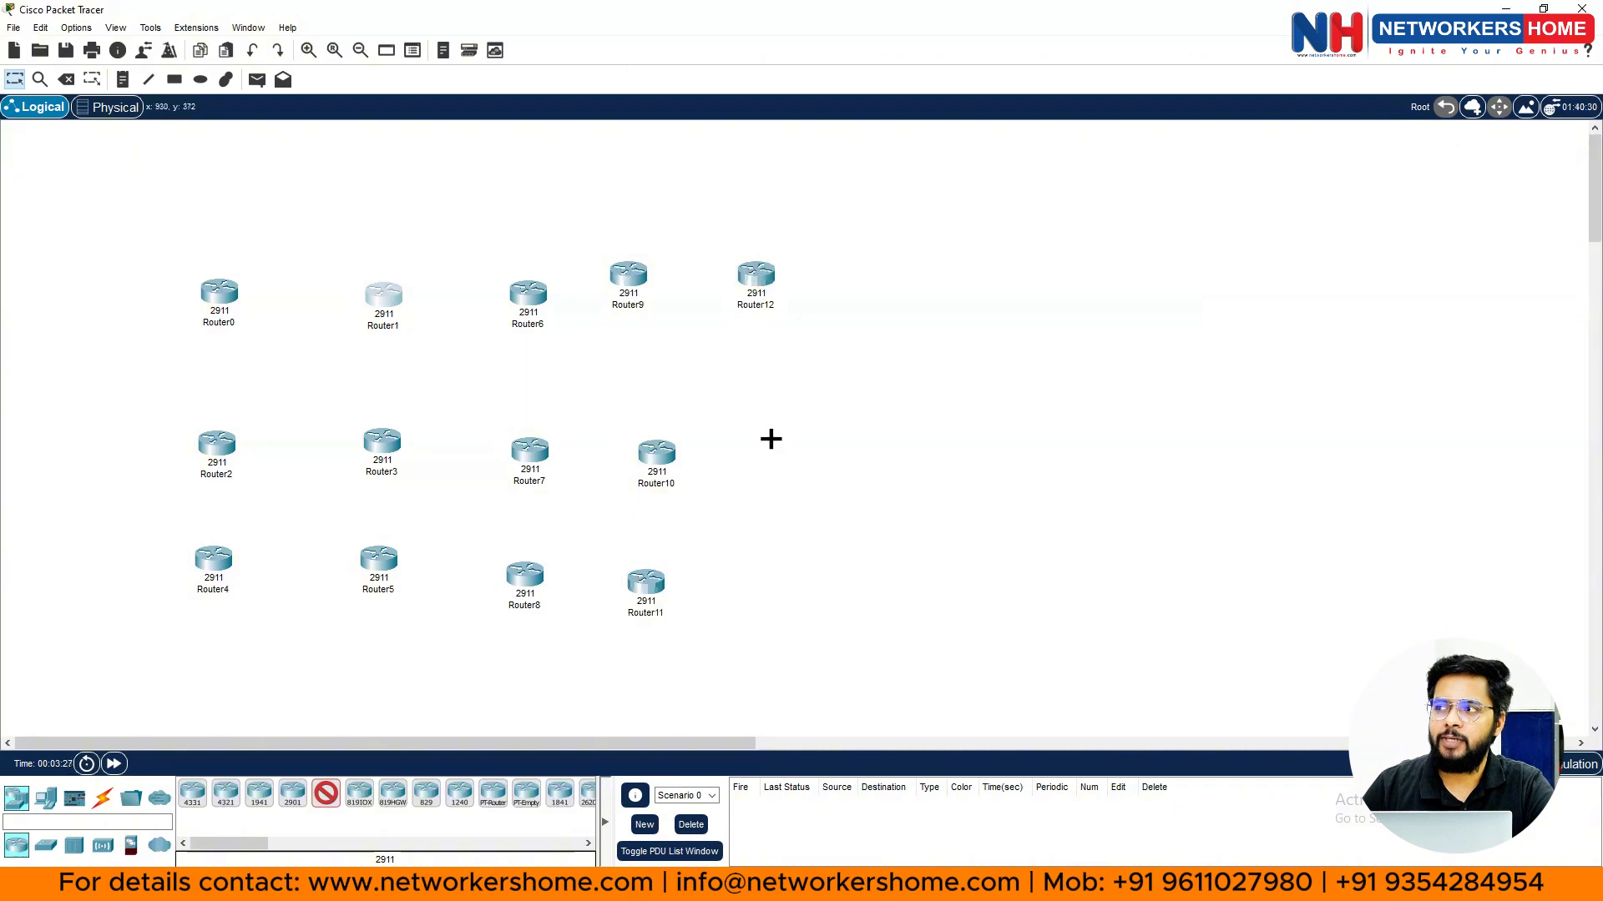
pyautogui.click(769, 441)
pyautogui.click(775, 610)
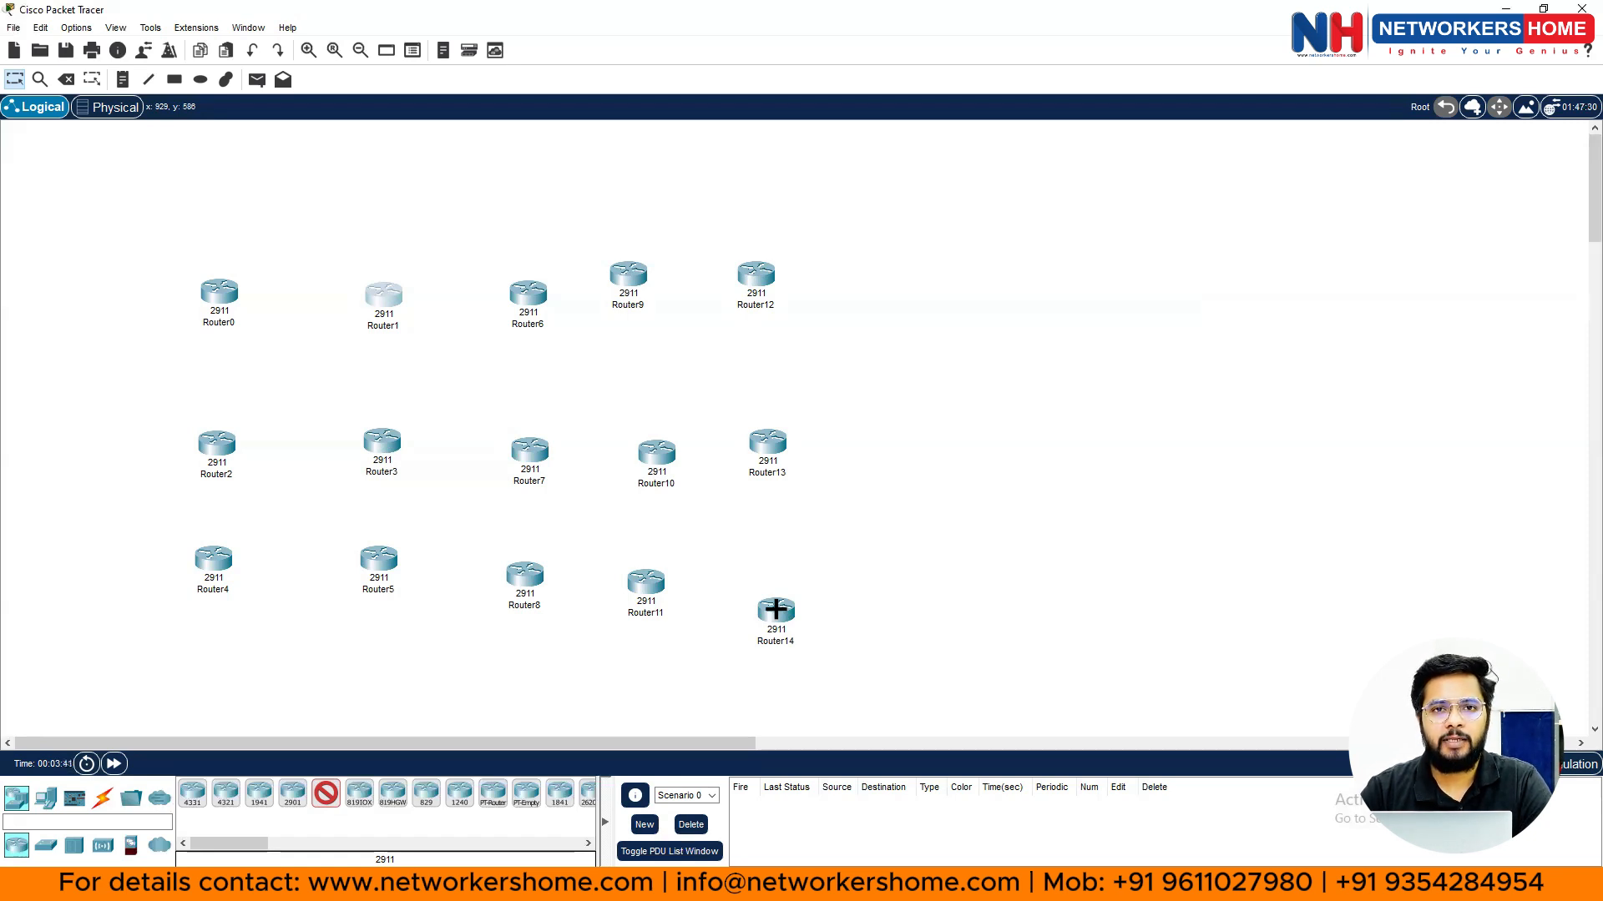
pyautogui.press('Escape')
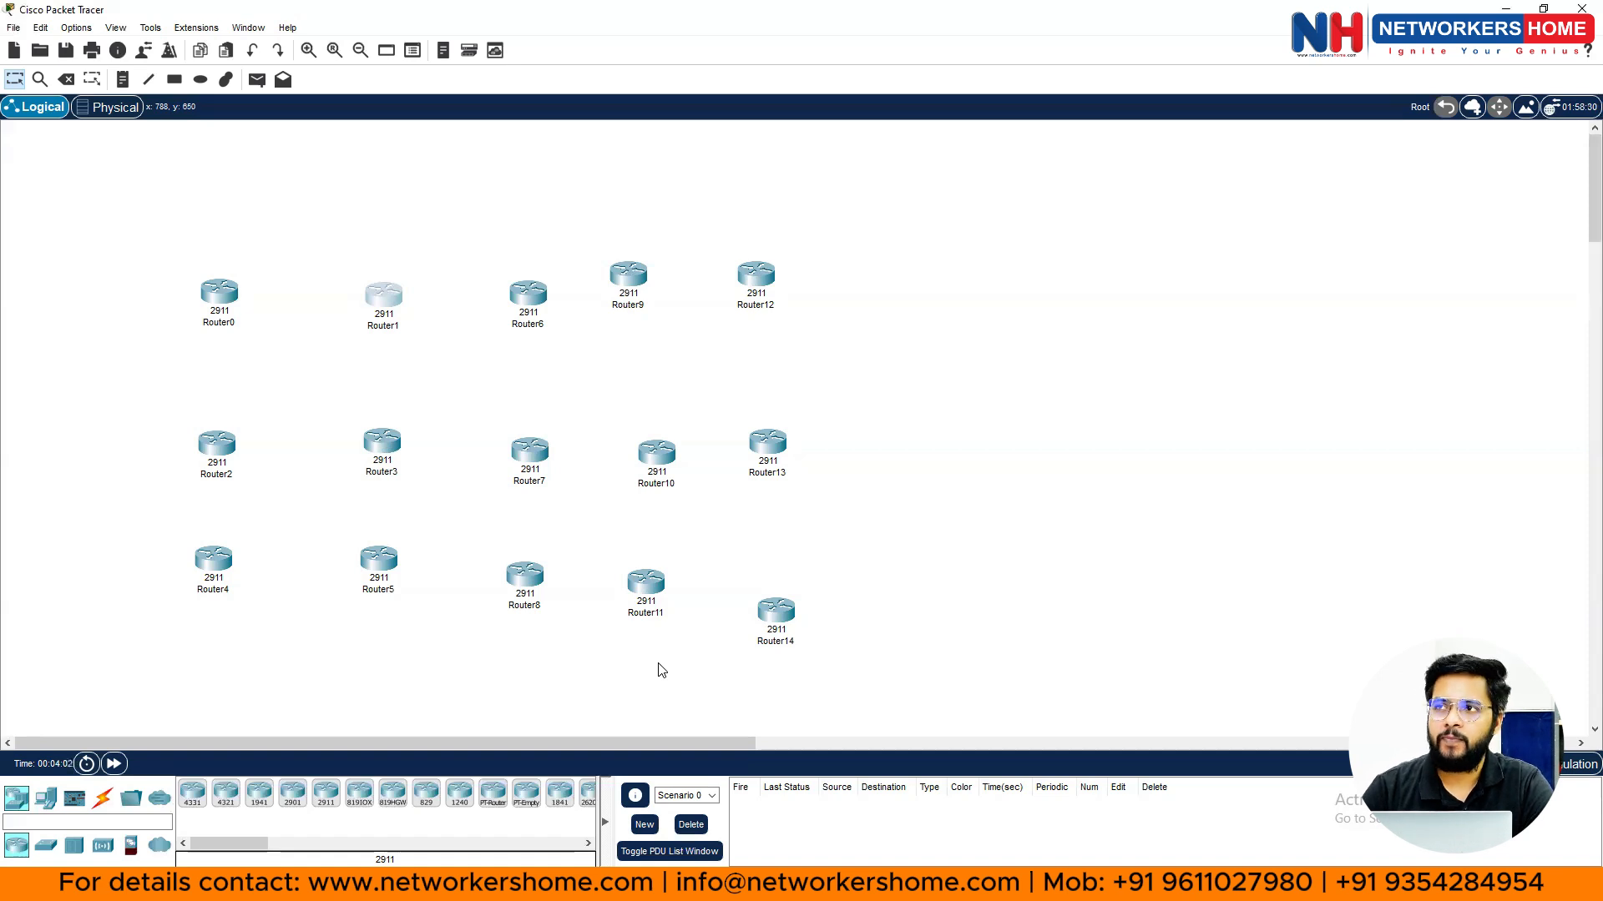
# - Switch to the Delete tool, cancelling an accidental deletion of Router1
pyautogui.click(68, 80)
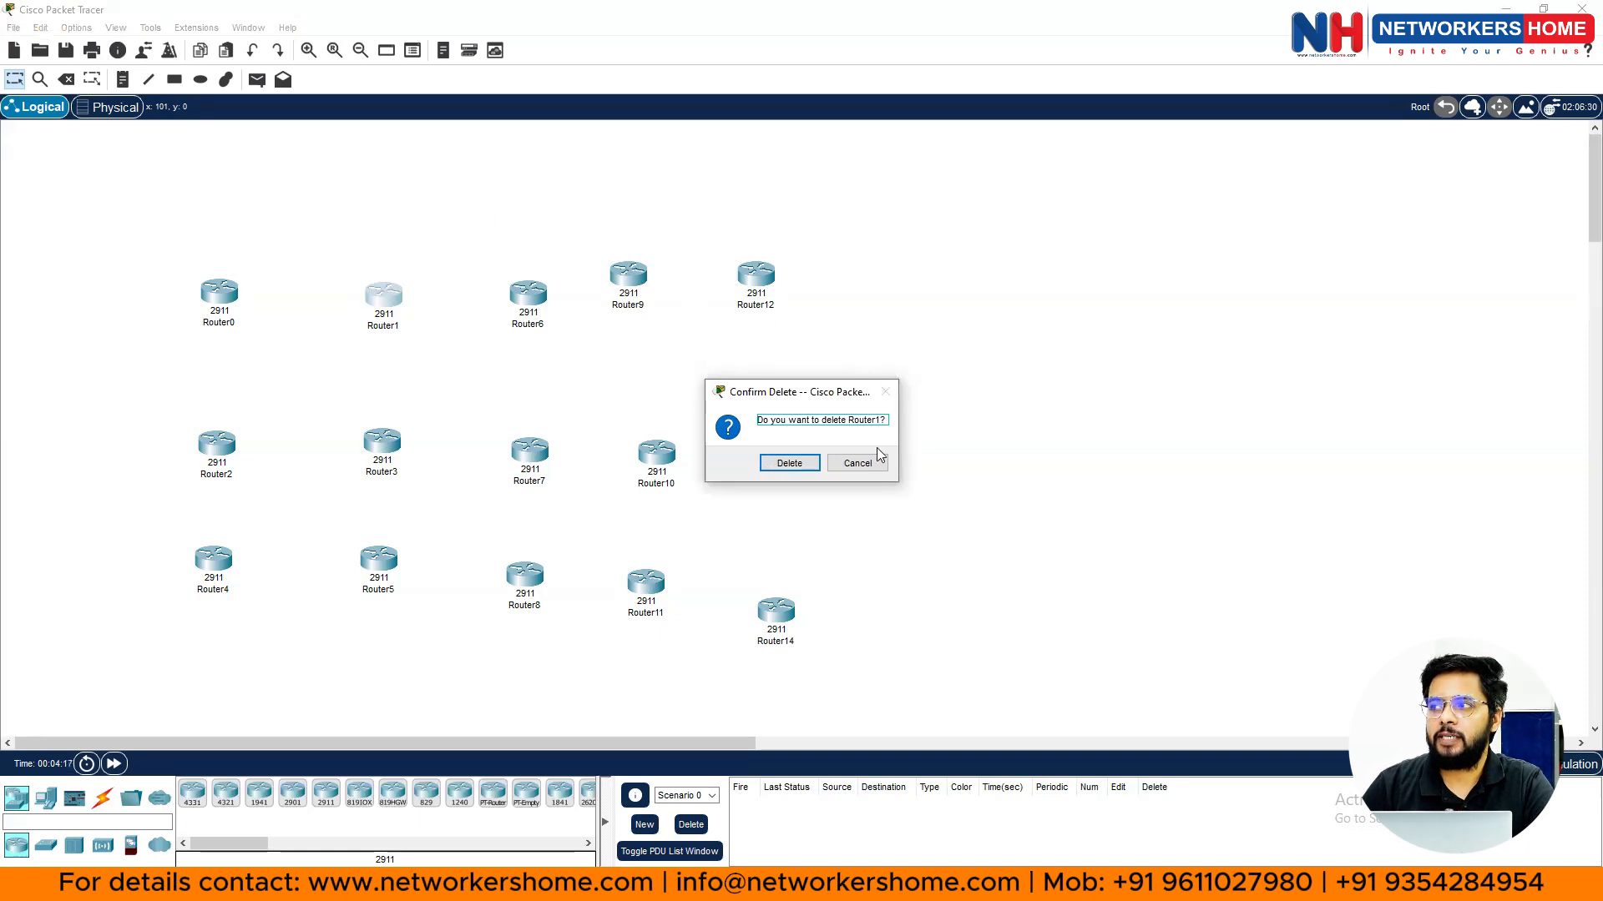
pyautogui.click(858, 463)
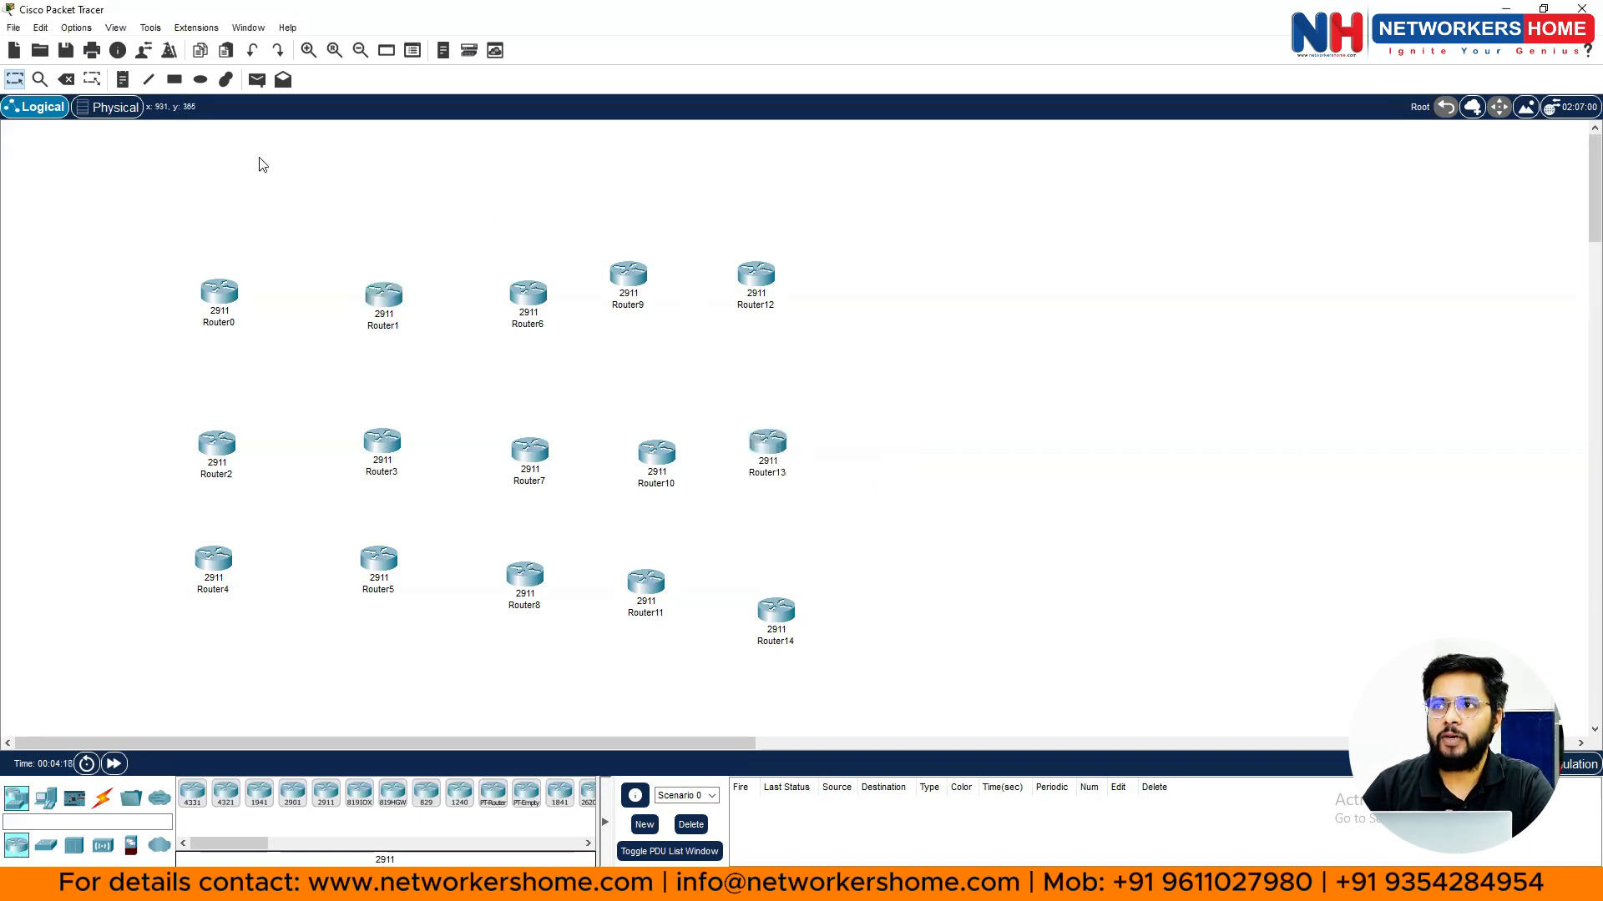
pyautogui.click(67, 81)
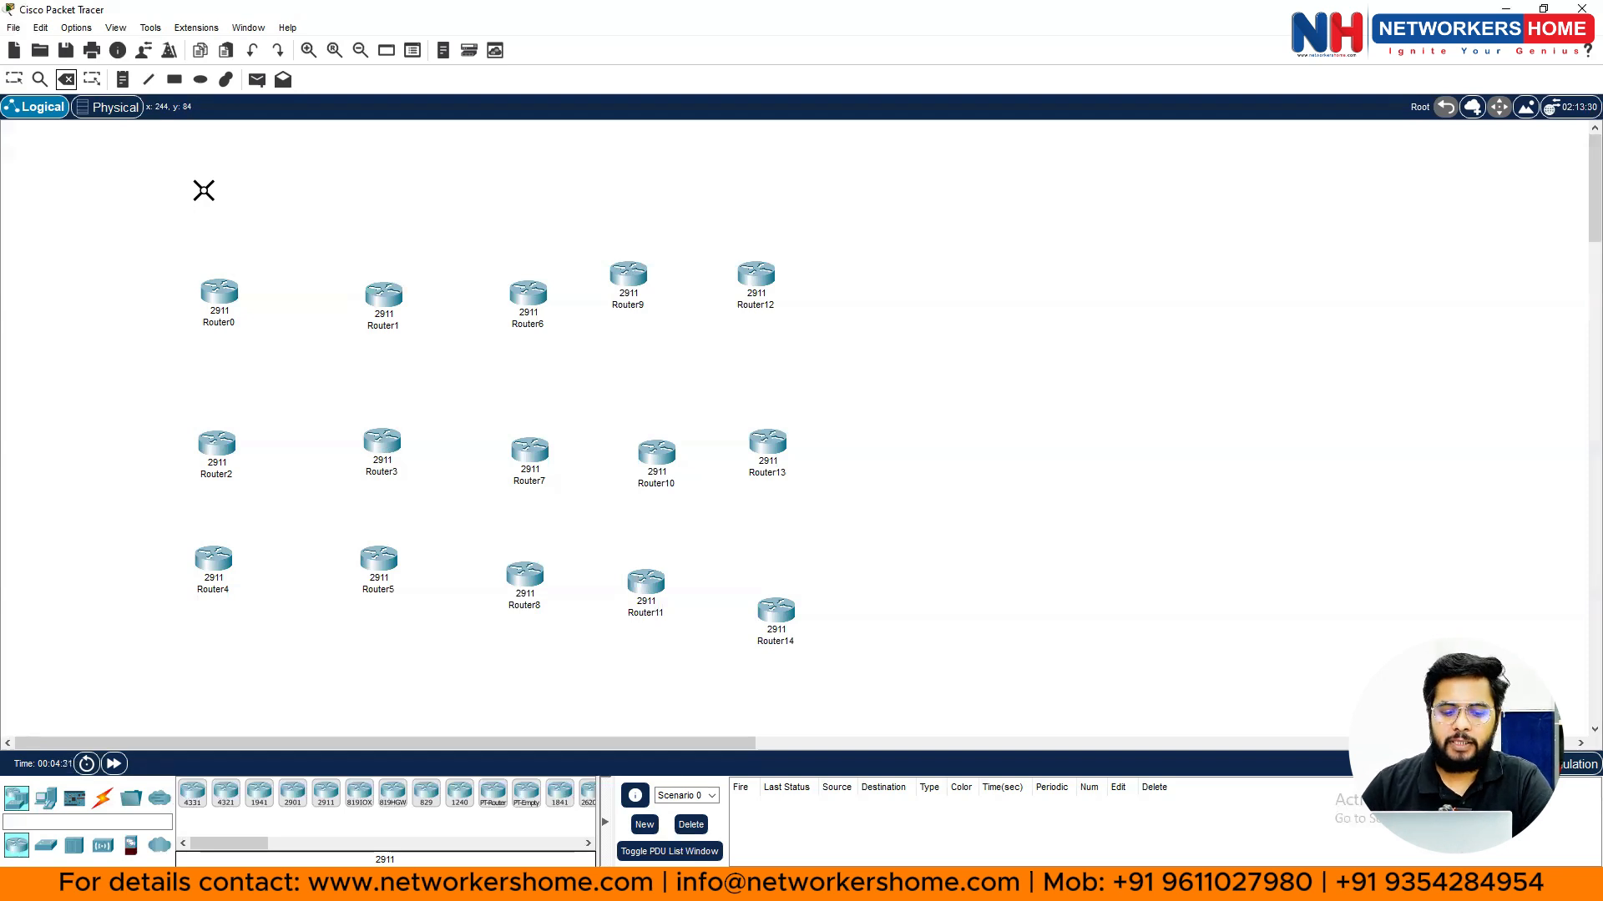
pyautogui.press('Escape')
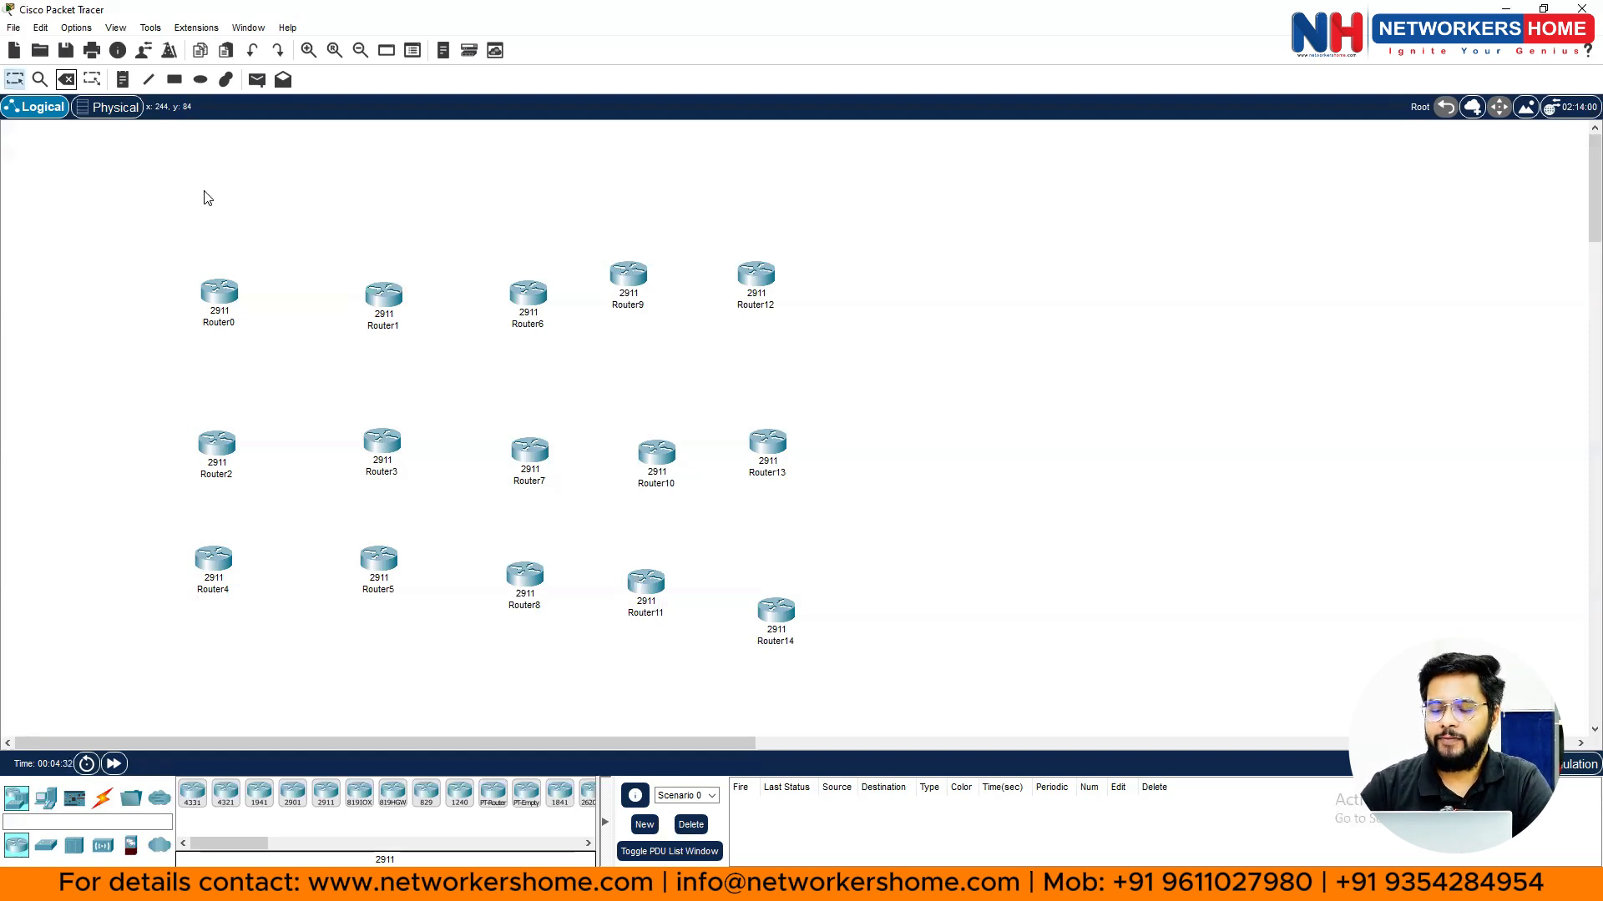
pyautogui.press('Delete')
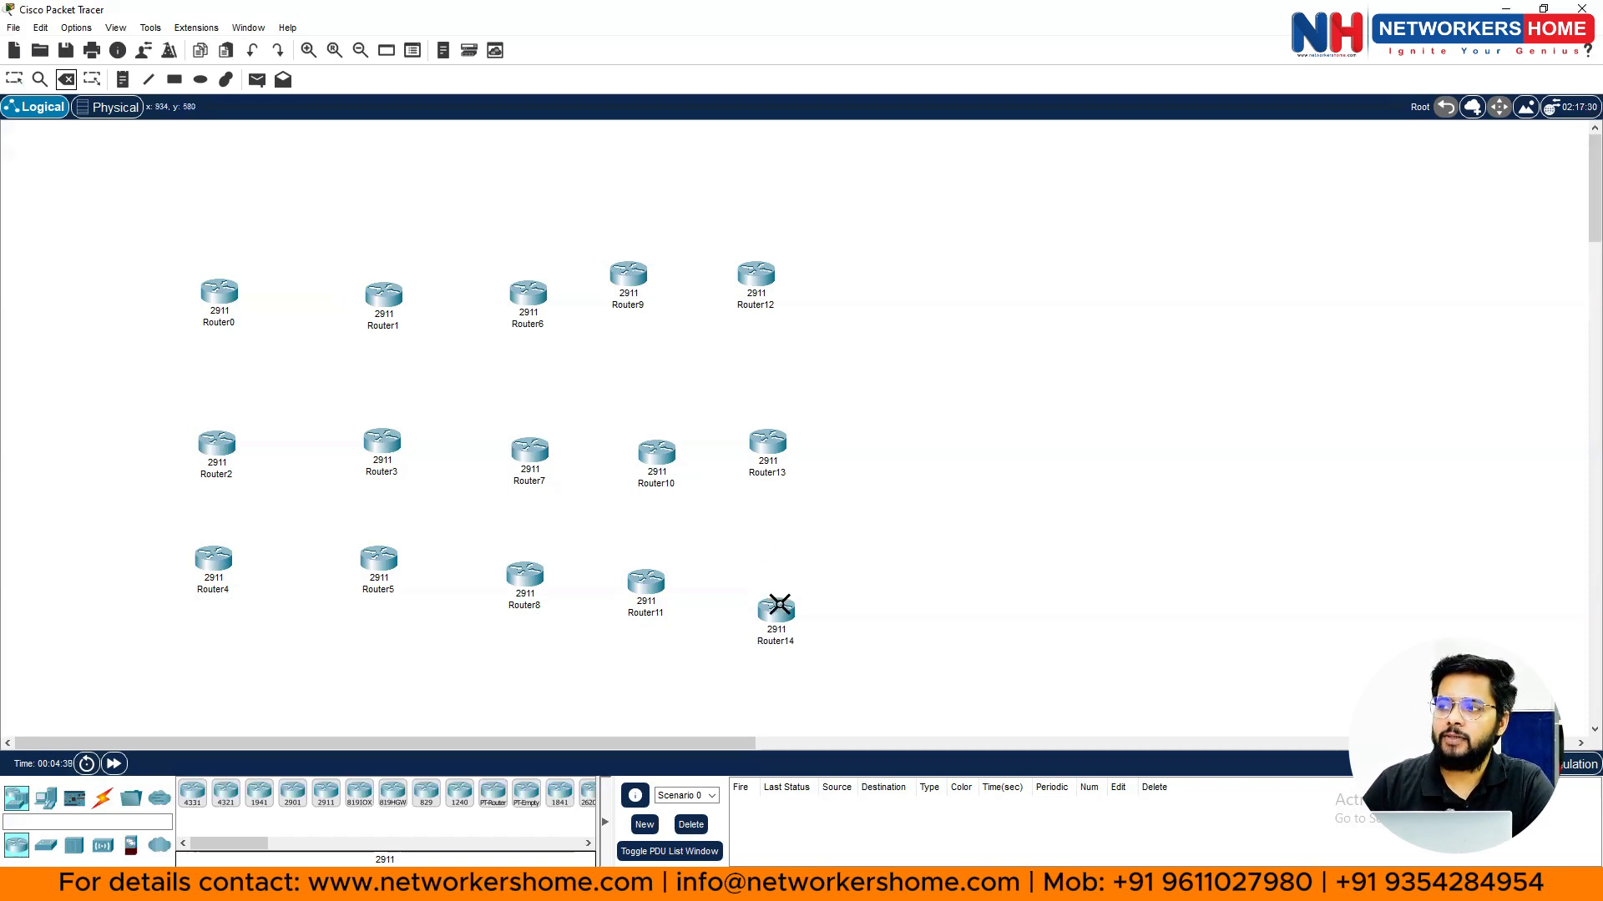
# - Delete Router14, Router13 and Router12, confirming each deletion
pyautogui.click(779, 604)
pyautogui.click(806, 465)
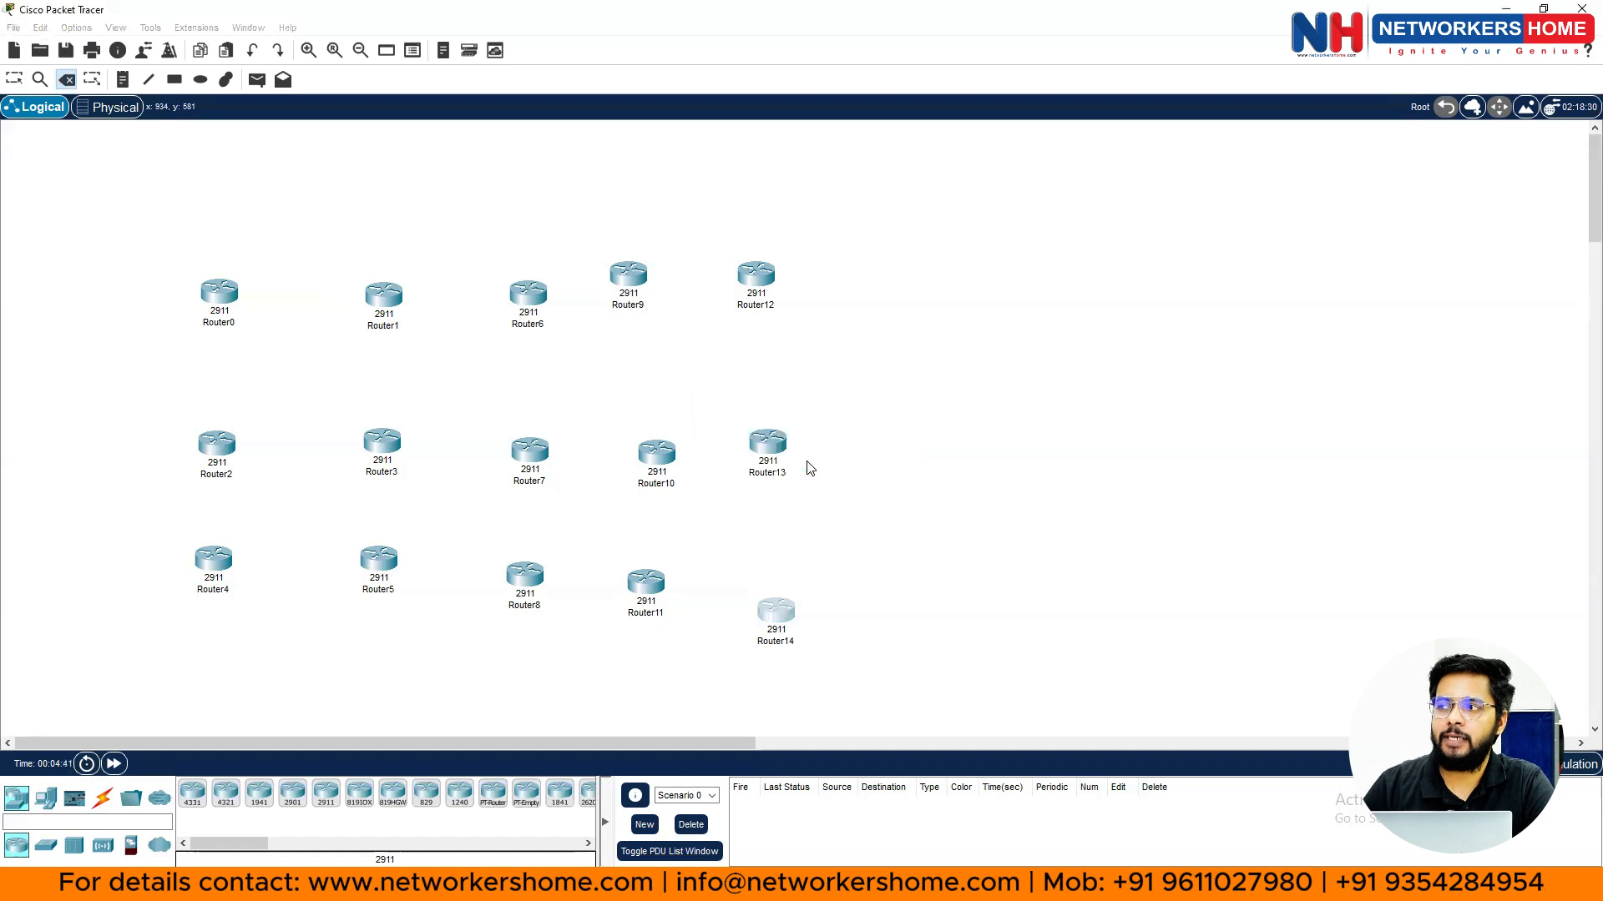
pyautogui.click(757, 440)
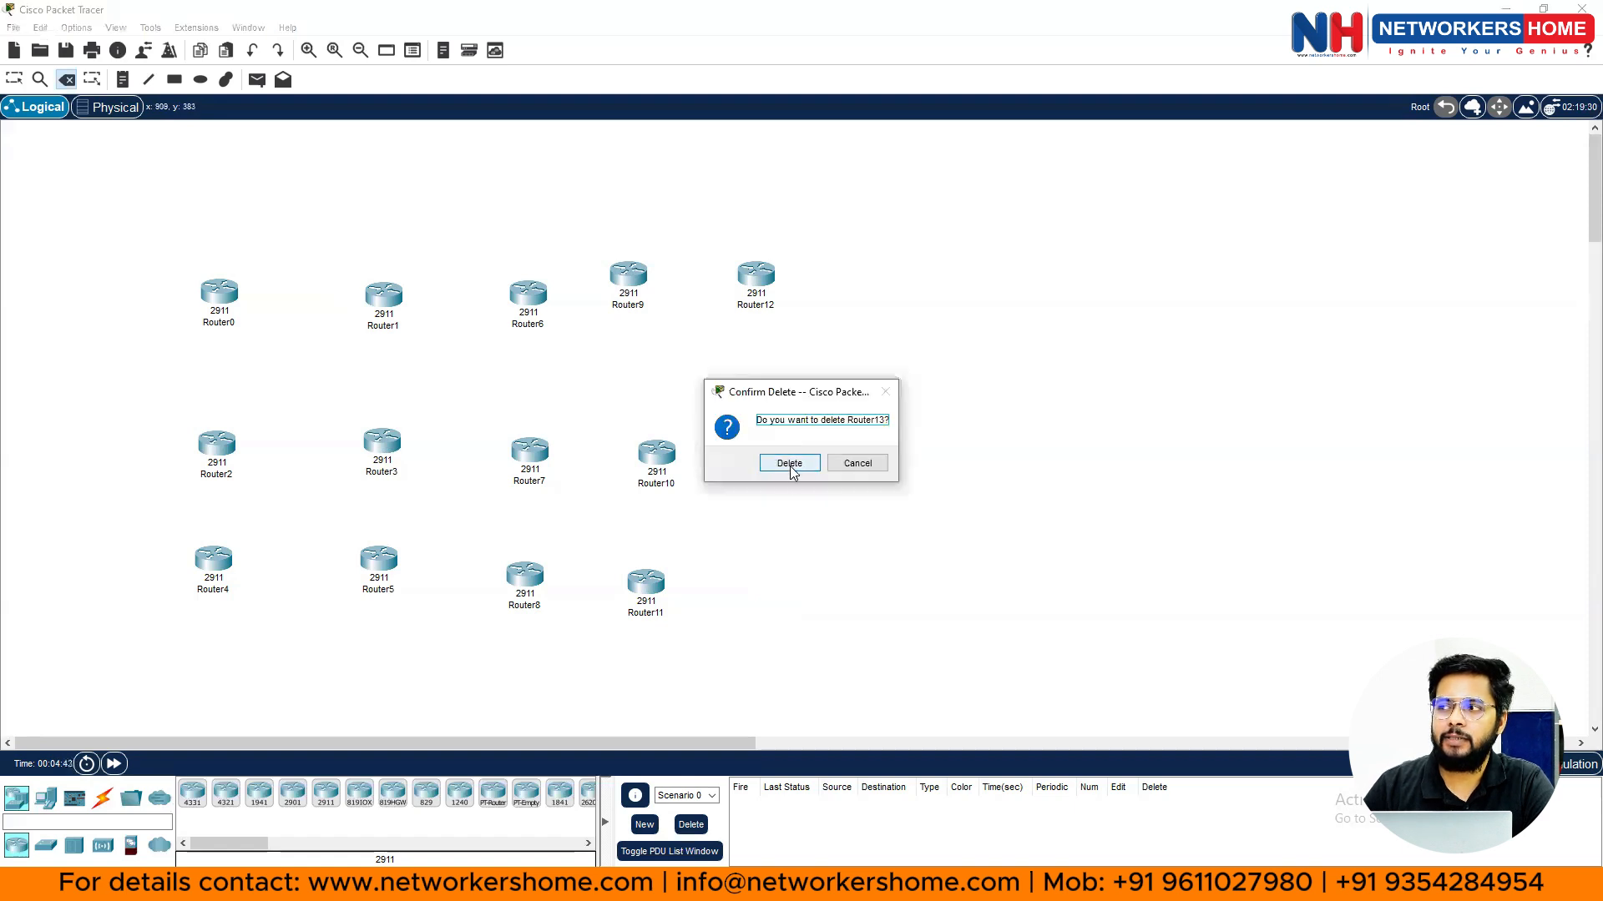
pyautogui.click(789, 463)
pyautogui.click(756, 275)
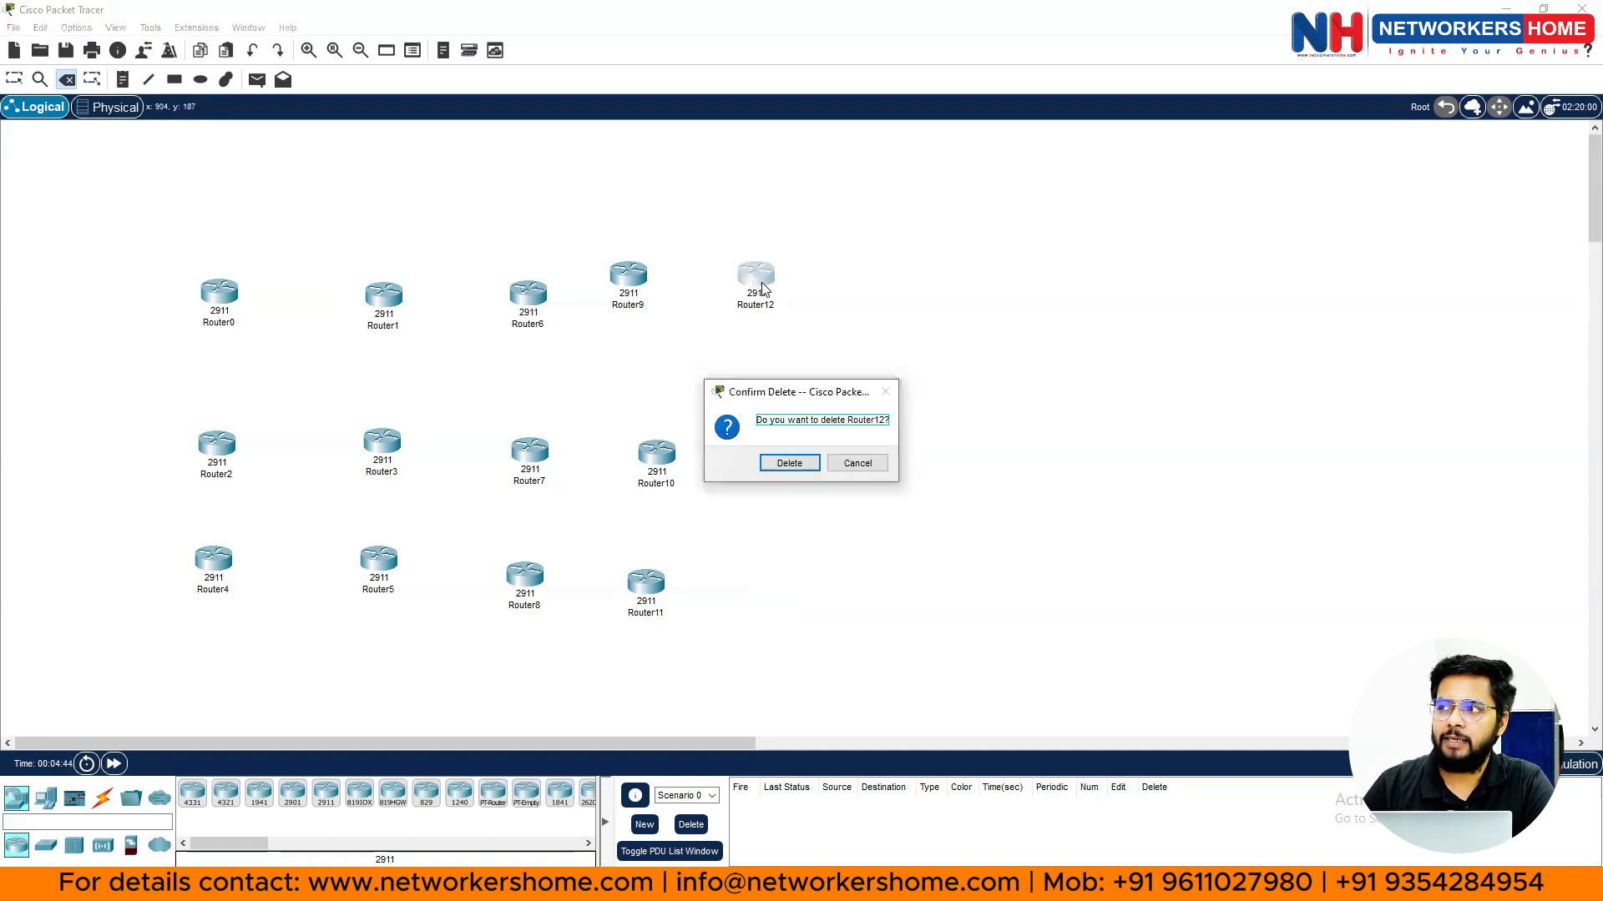
pyautogui.click(806, 466)
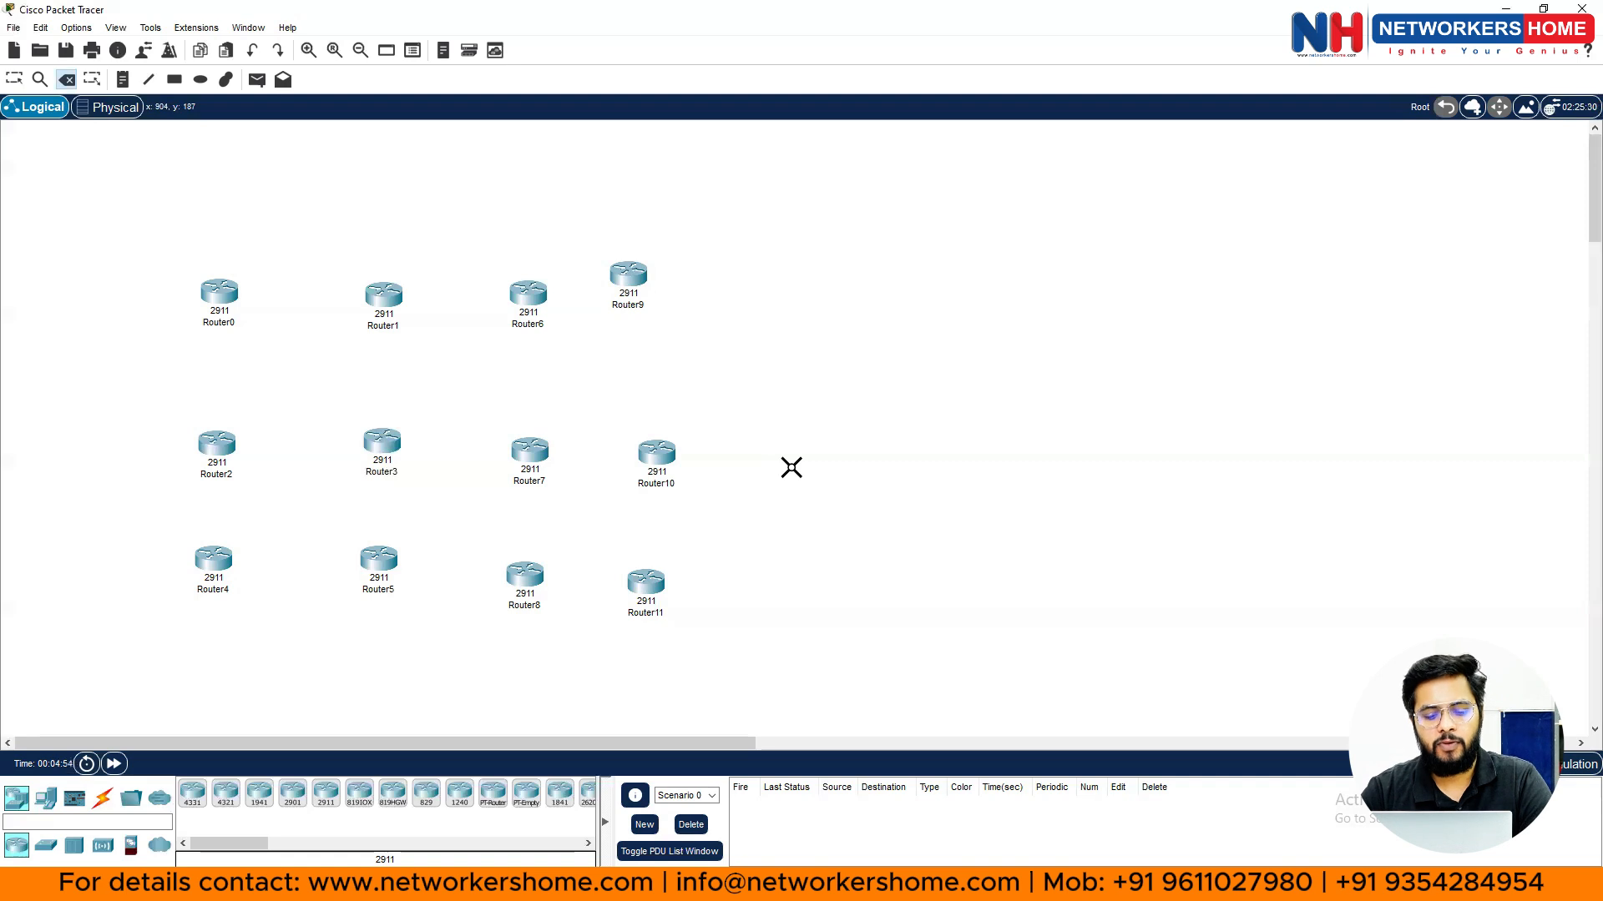
pyautogui.press('Escape')
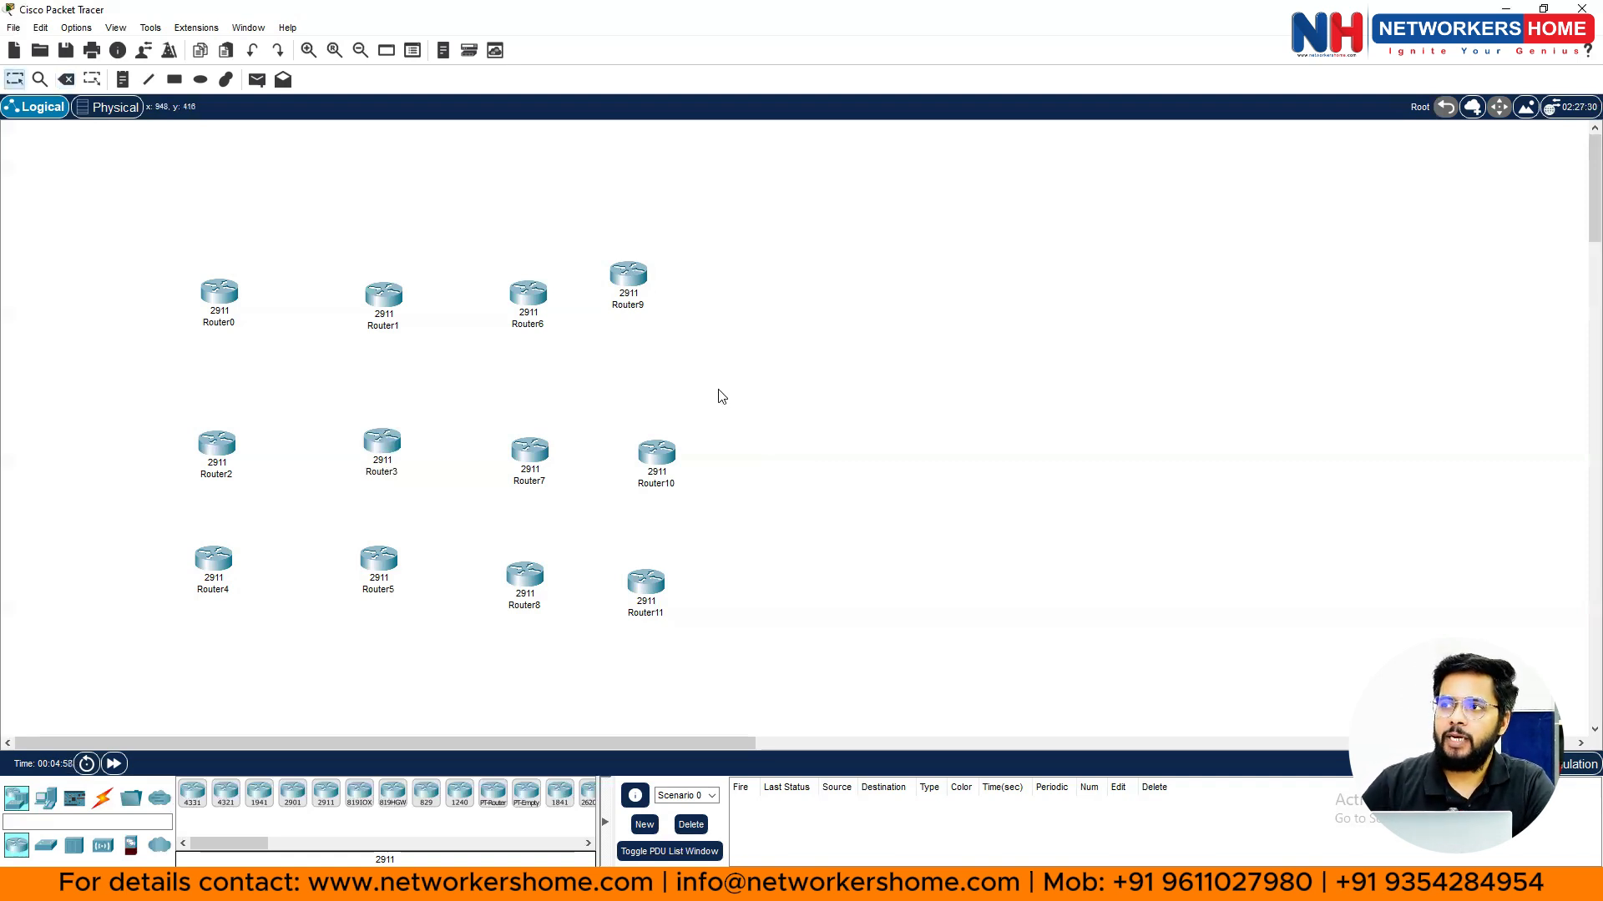
# - Box-select the nine routers right of the first column and delete them
pyautogui.moveTo(290, 183); pyautogui.dragTo(917, 697)
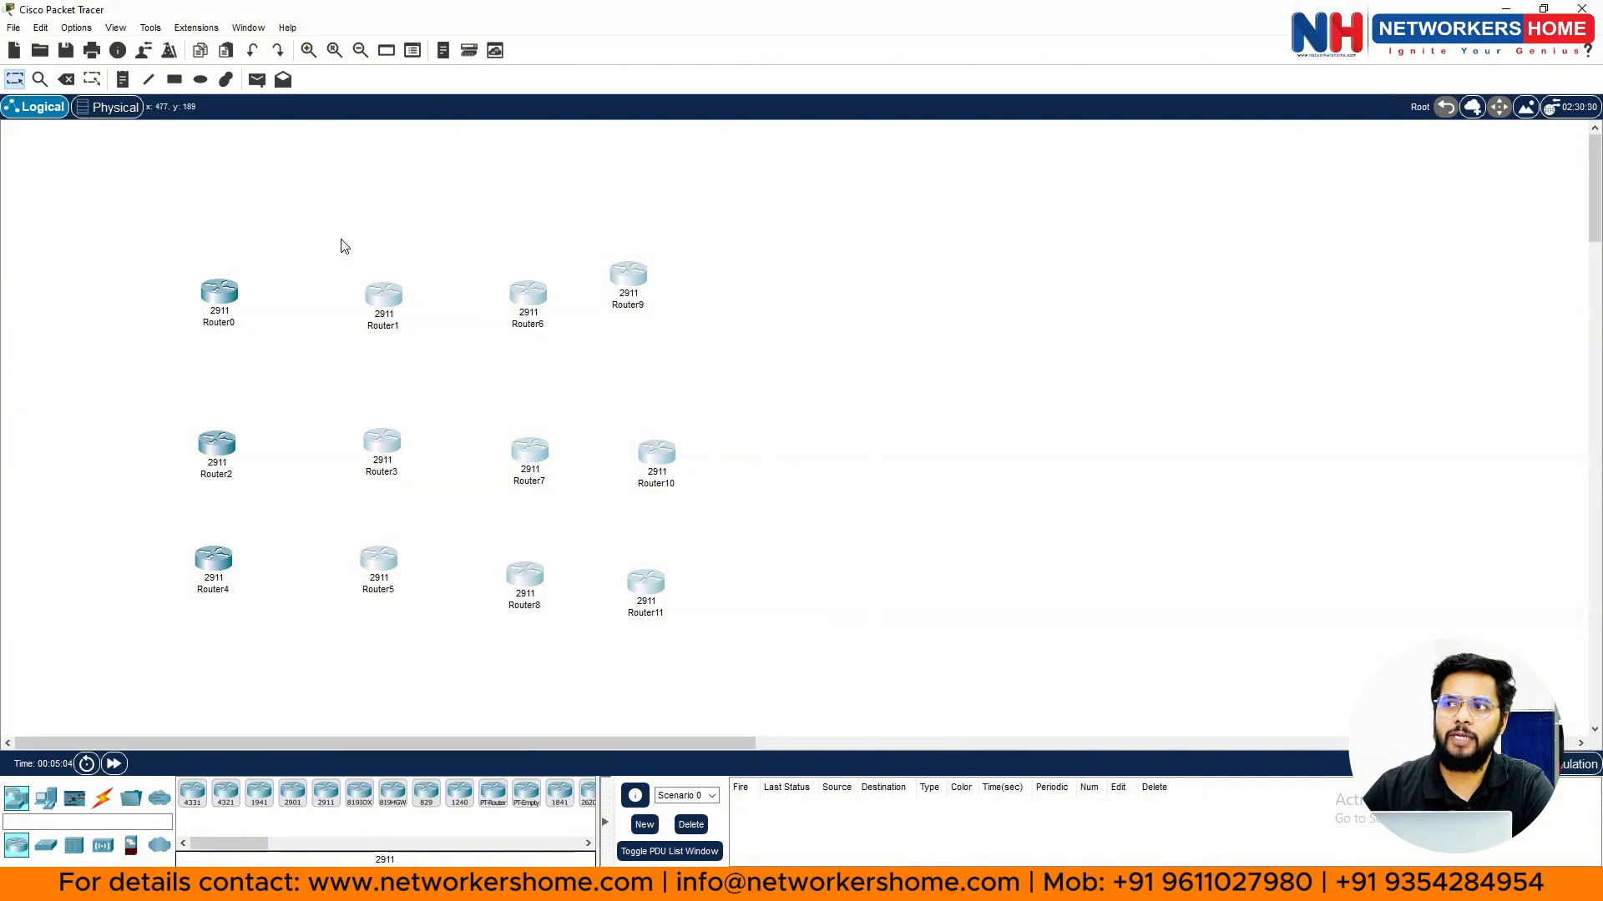
pyautogui.moveTo(304, 213); pyautogui.dragTo(769, 668)
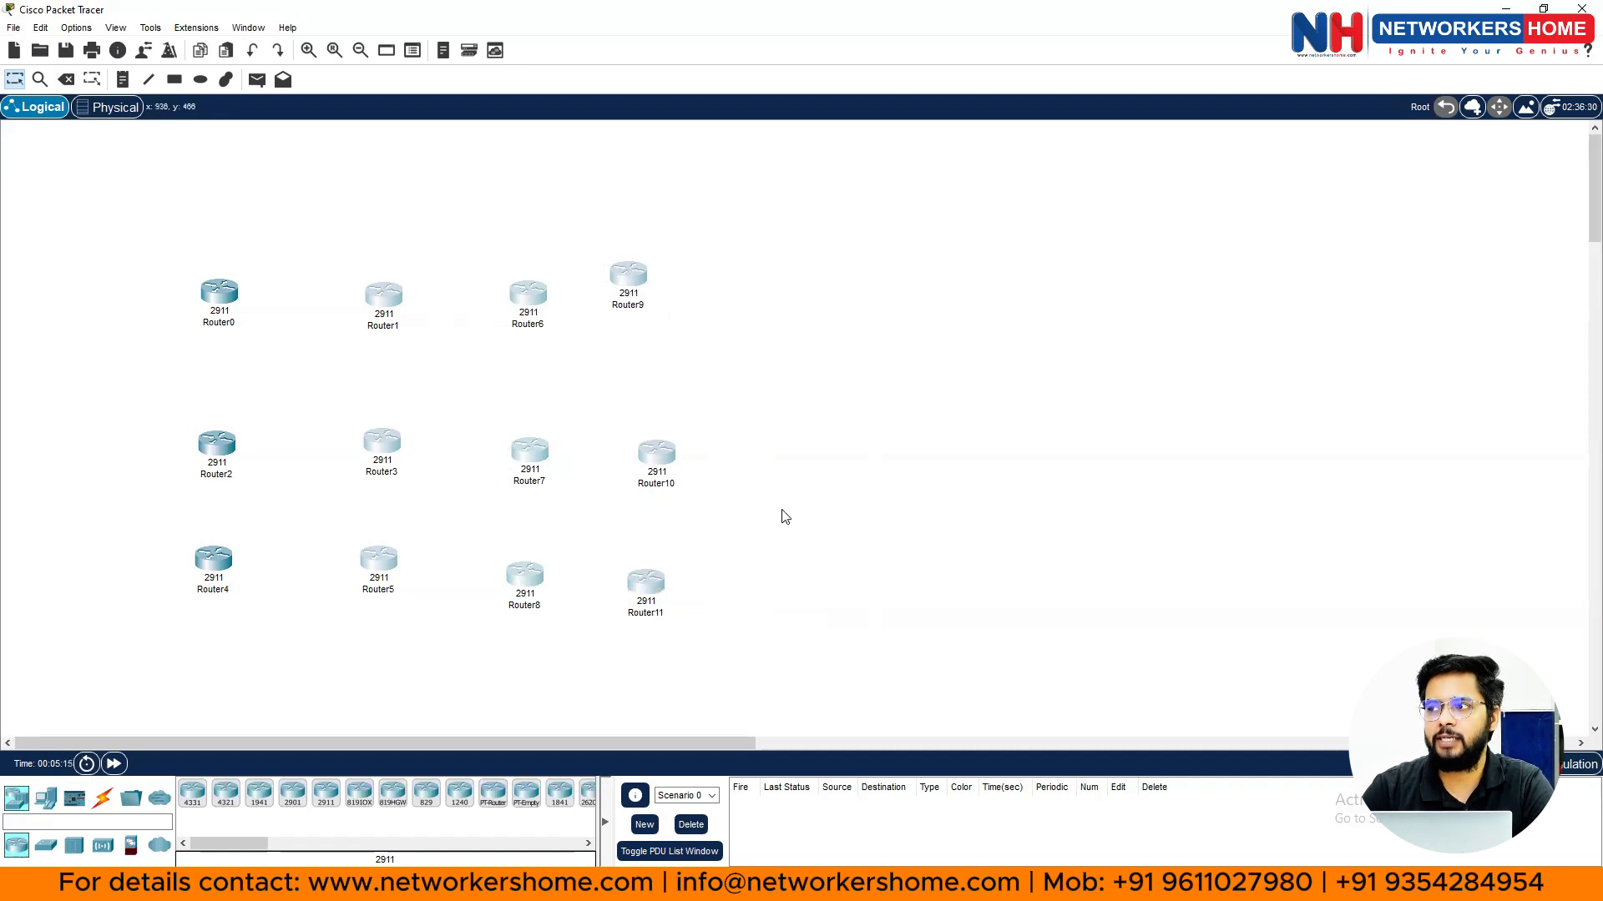
pyautogui.press('Delete')
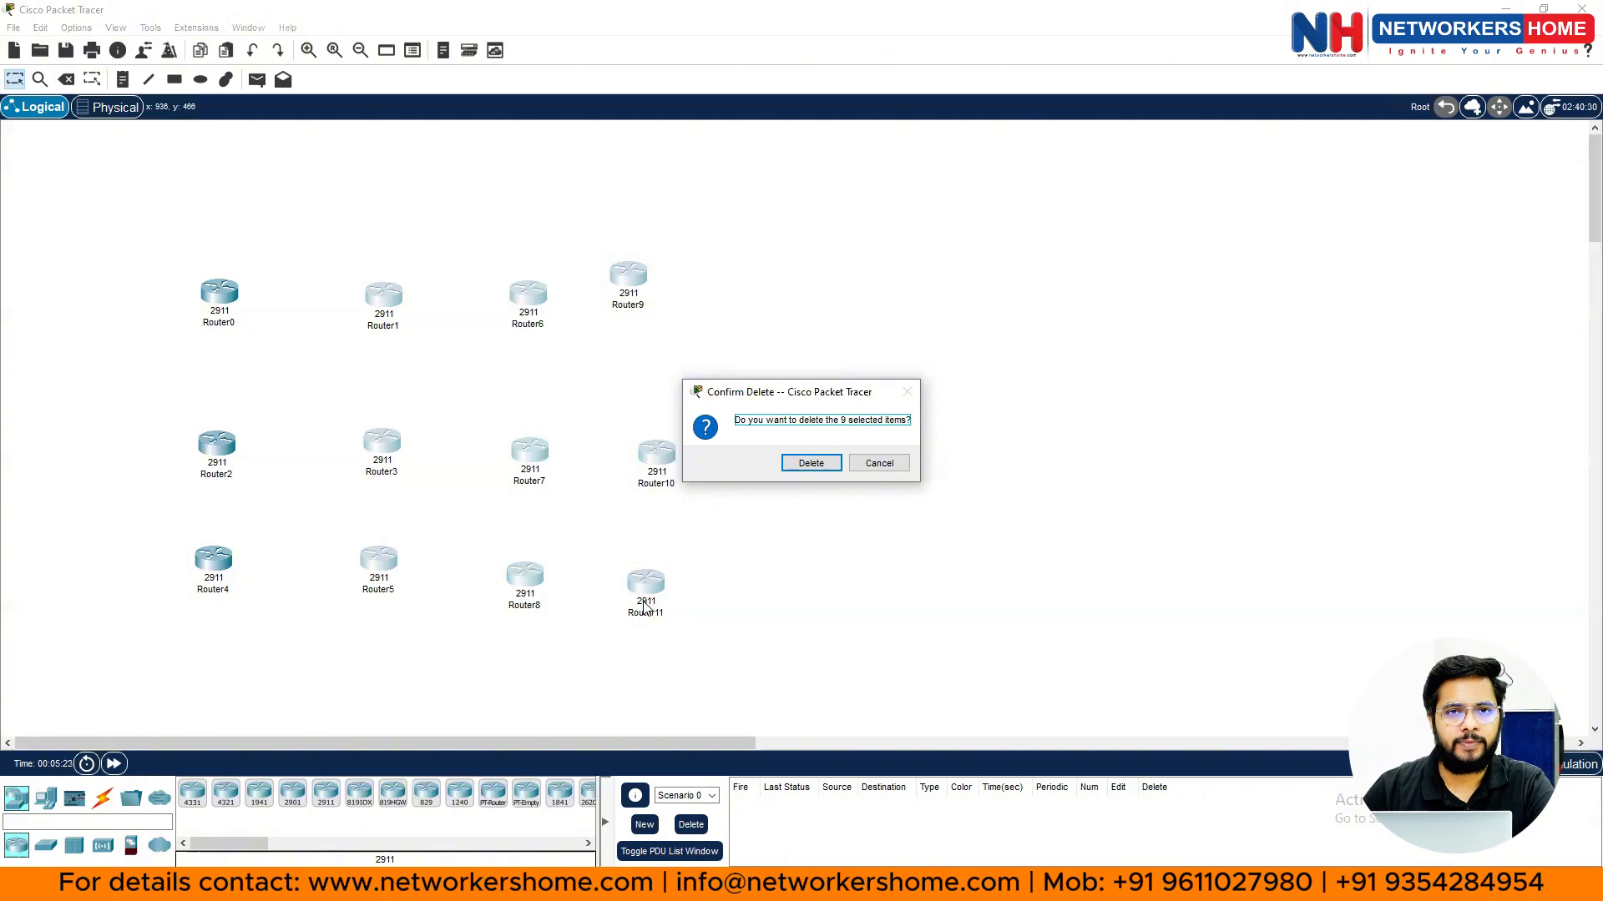
pyautogui.click(808, 464)
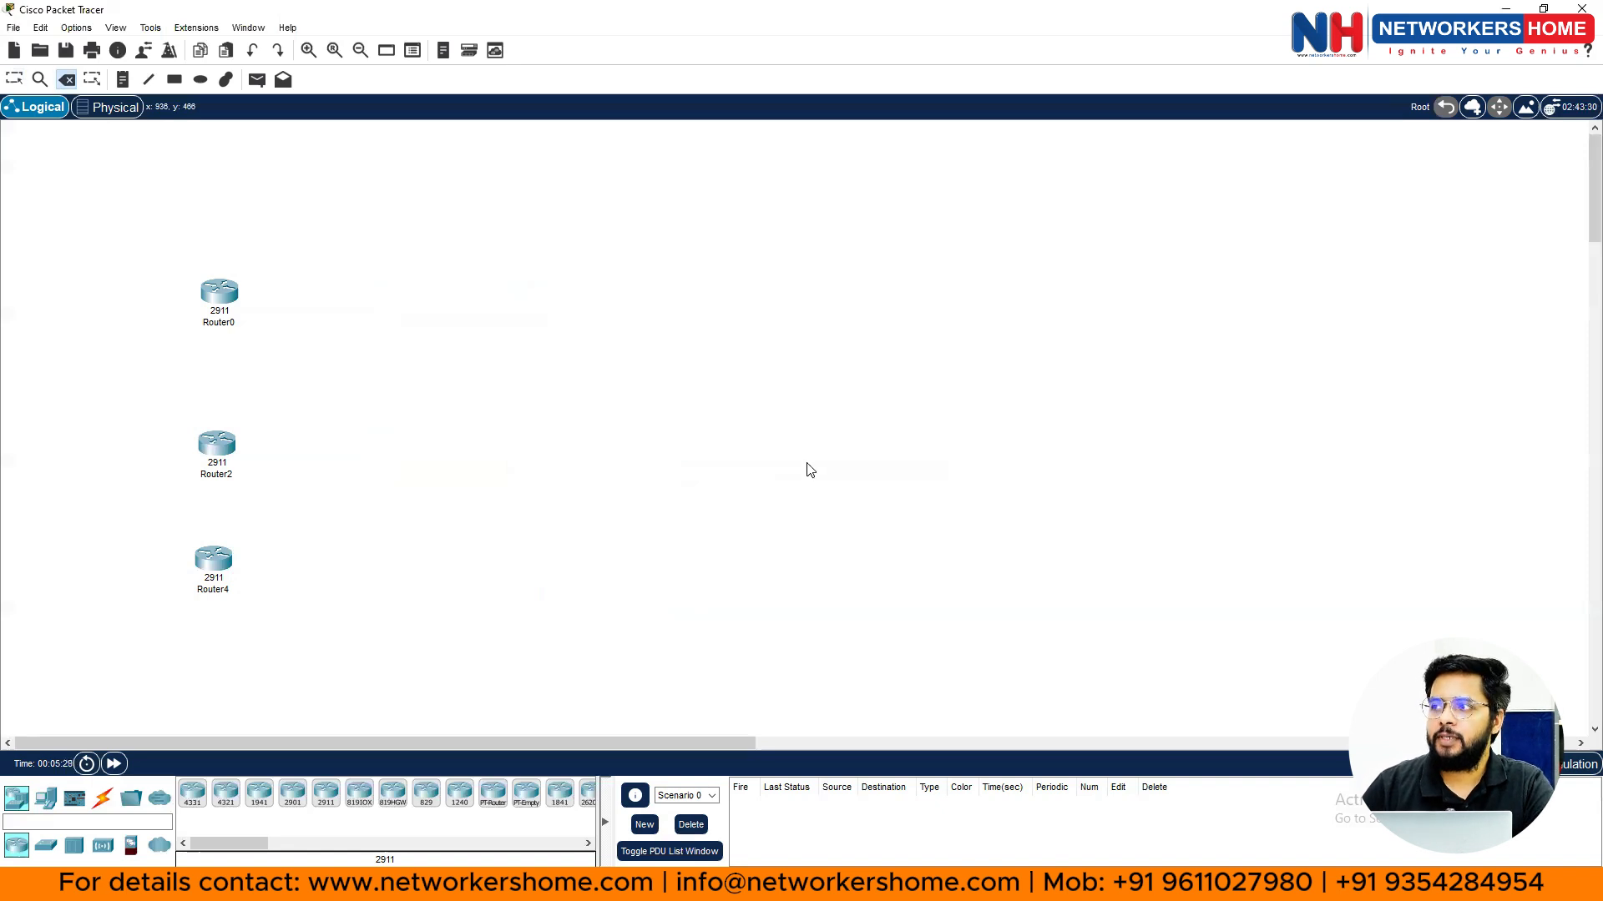
pyautogui.press('Escape')
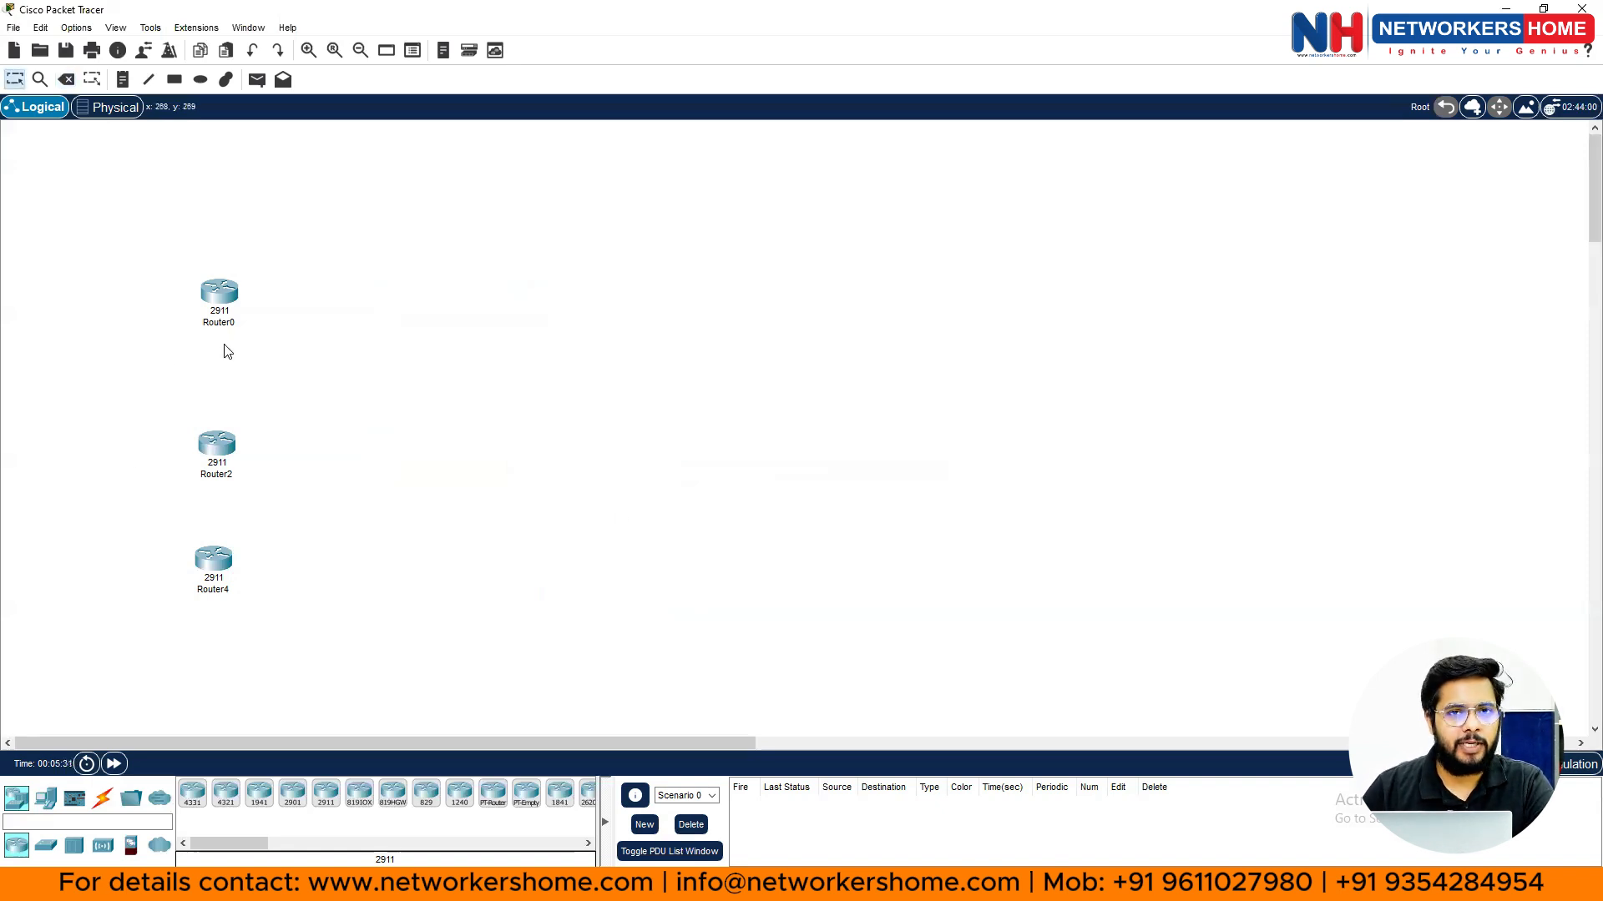
# - Box-select Router0, Router2 and Router4 and delete them, leaving the canvas empty
pyautogui.moveTo(99, 237); pyautogui.dragTo(583, 647)
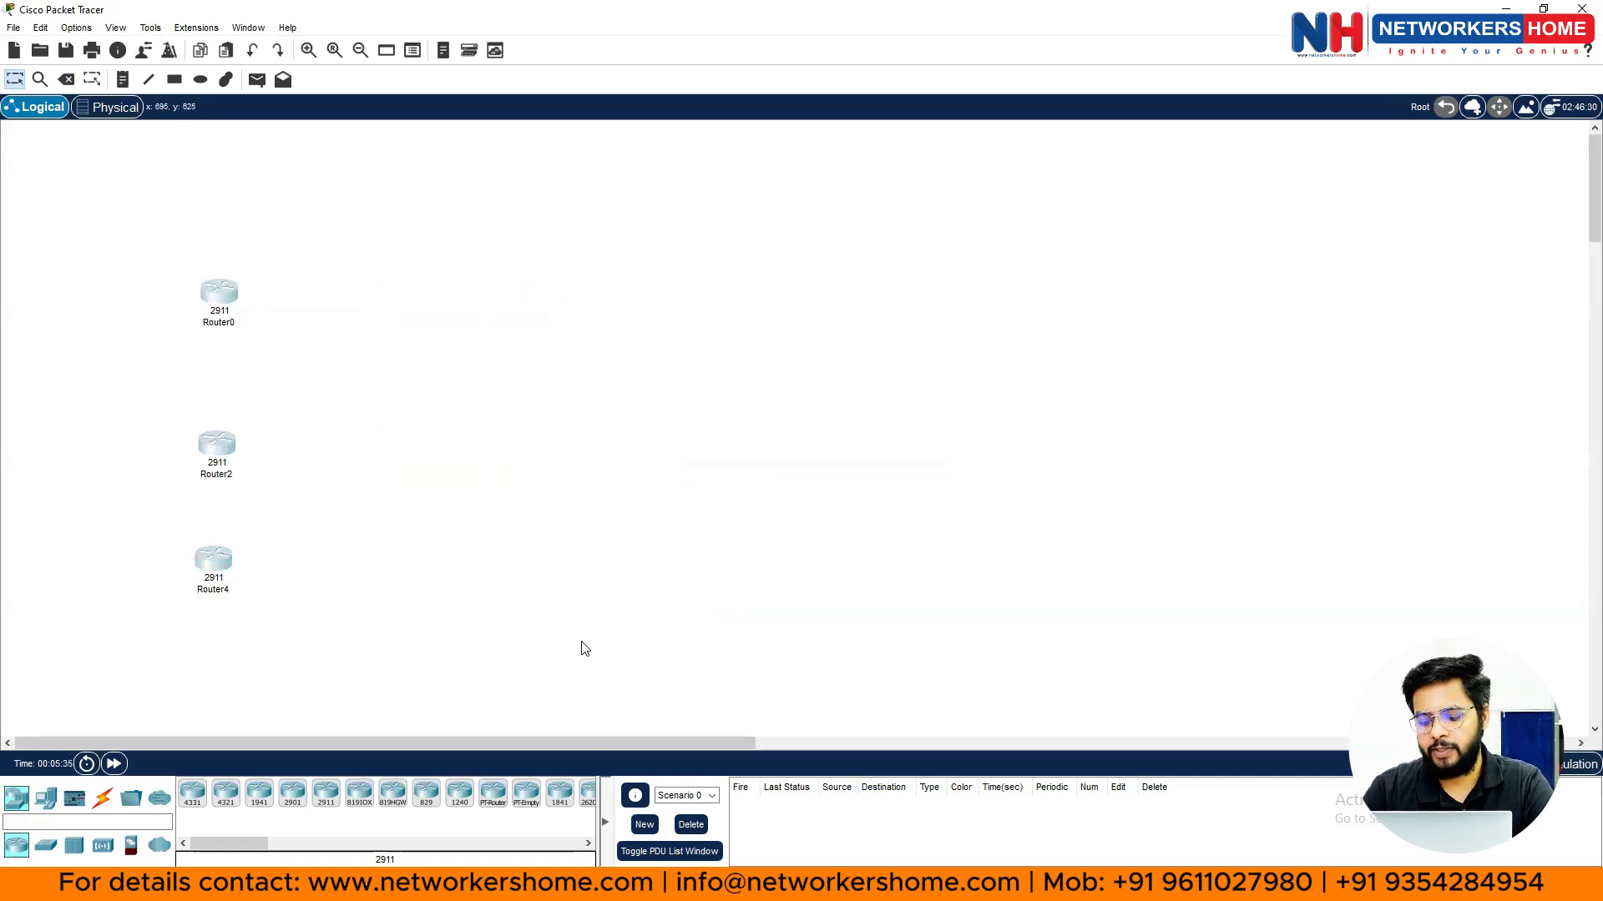
pyautogui.press('Delete')
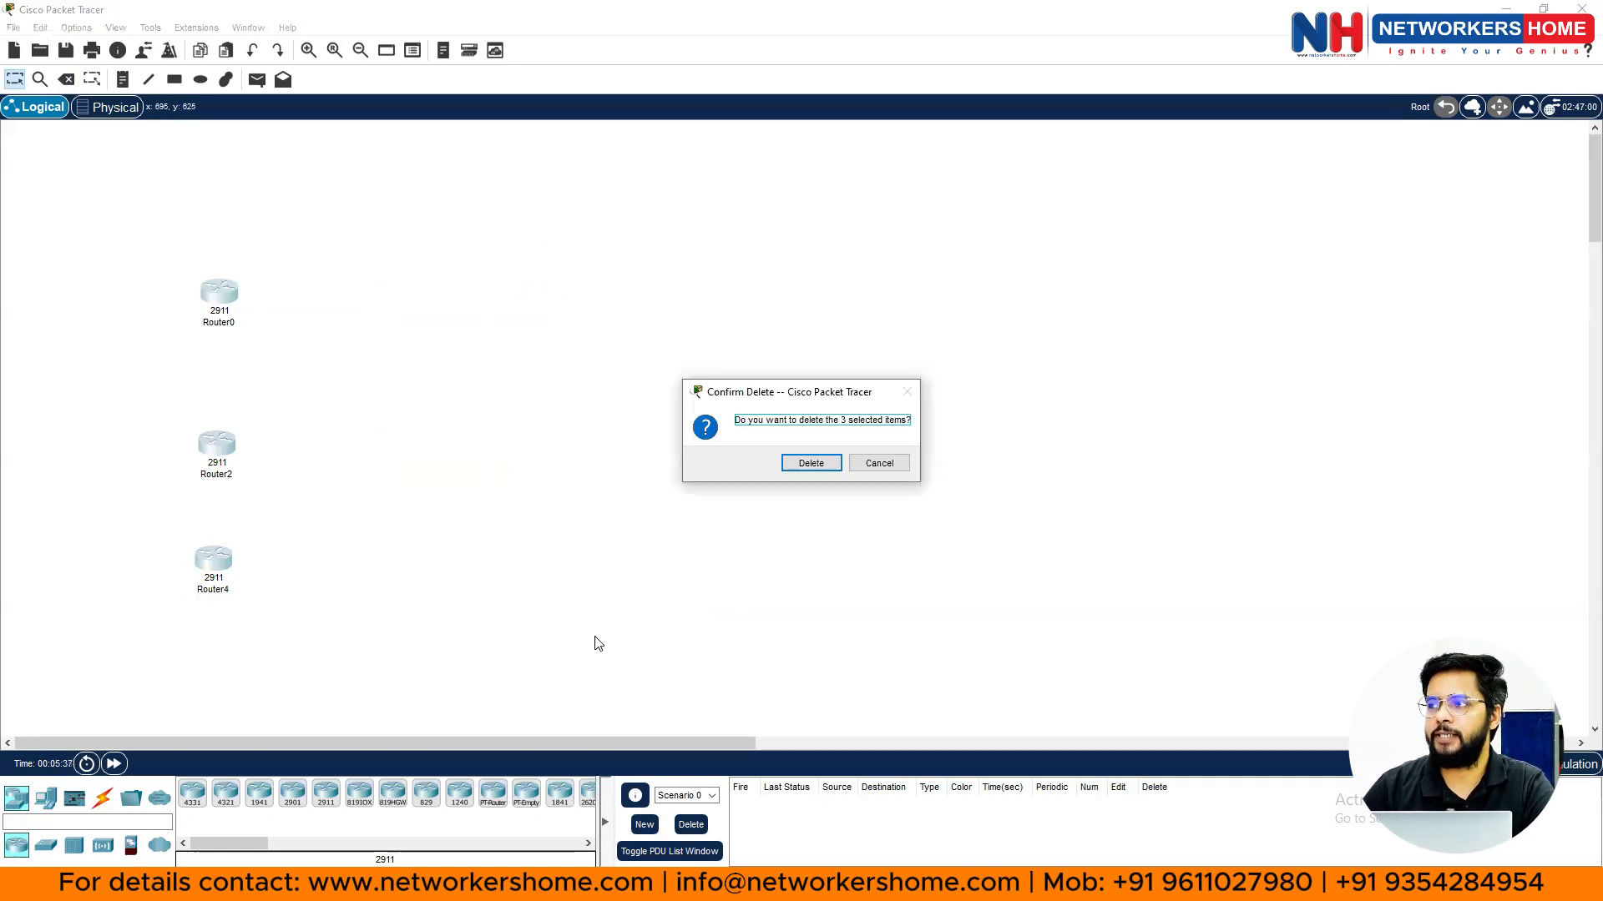
pyautogui.click(814, 463)
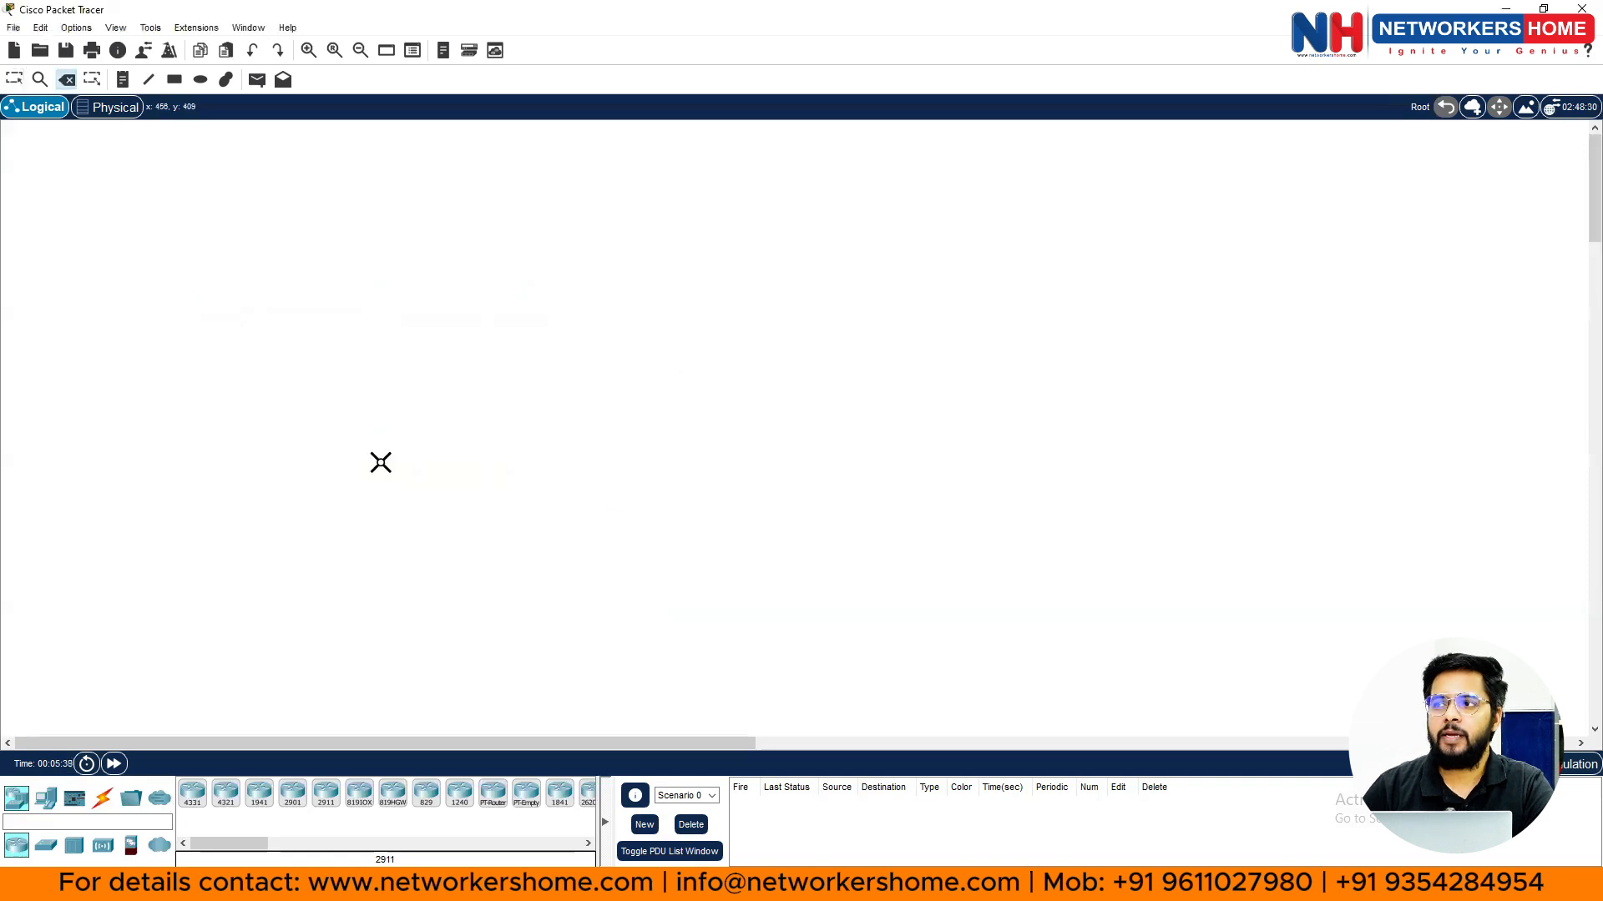
pyautogui.press('Escape')
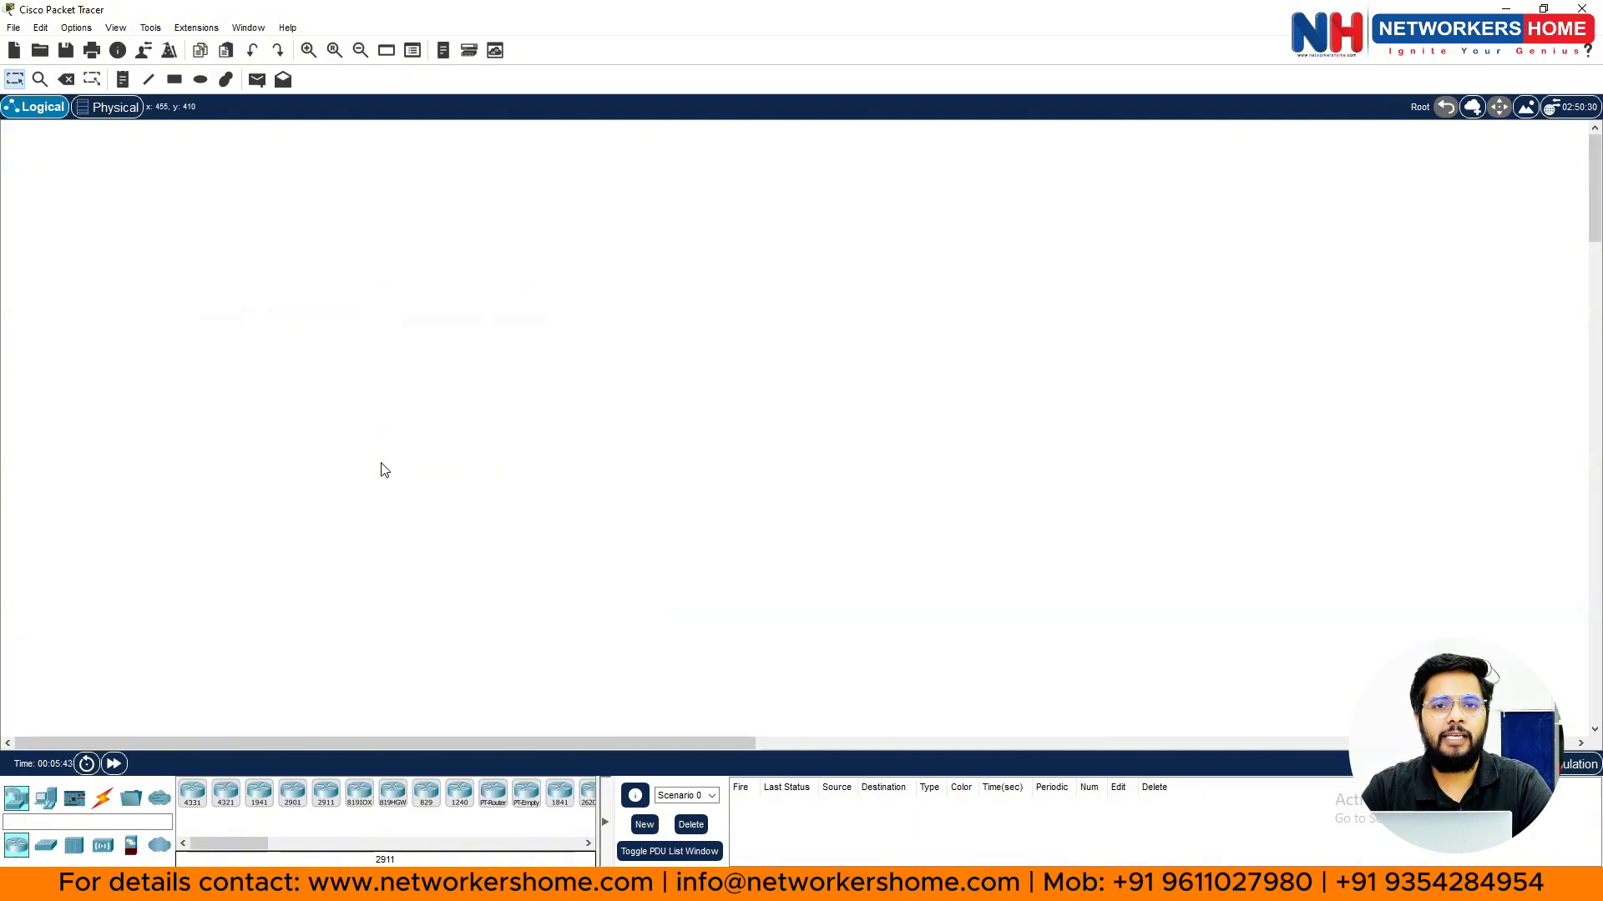
pyautogui.press('Delete')
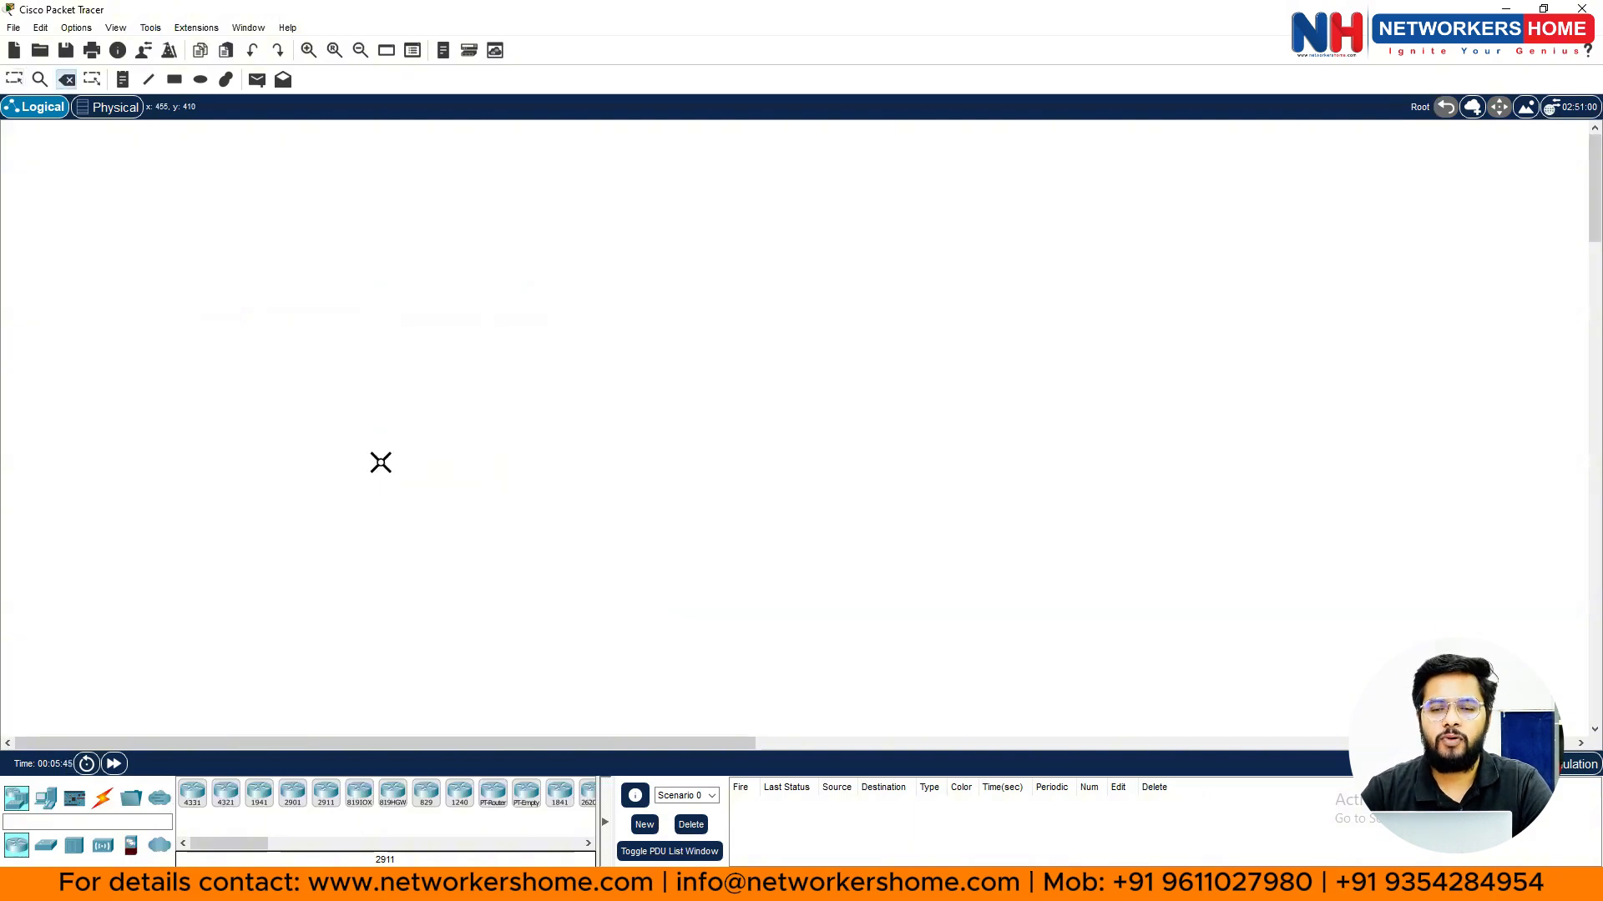
pyautogui.press('Escape')
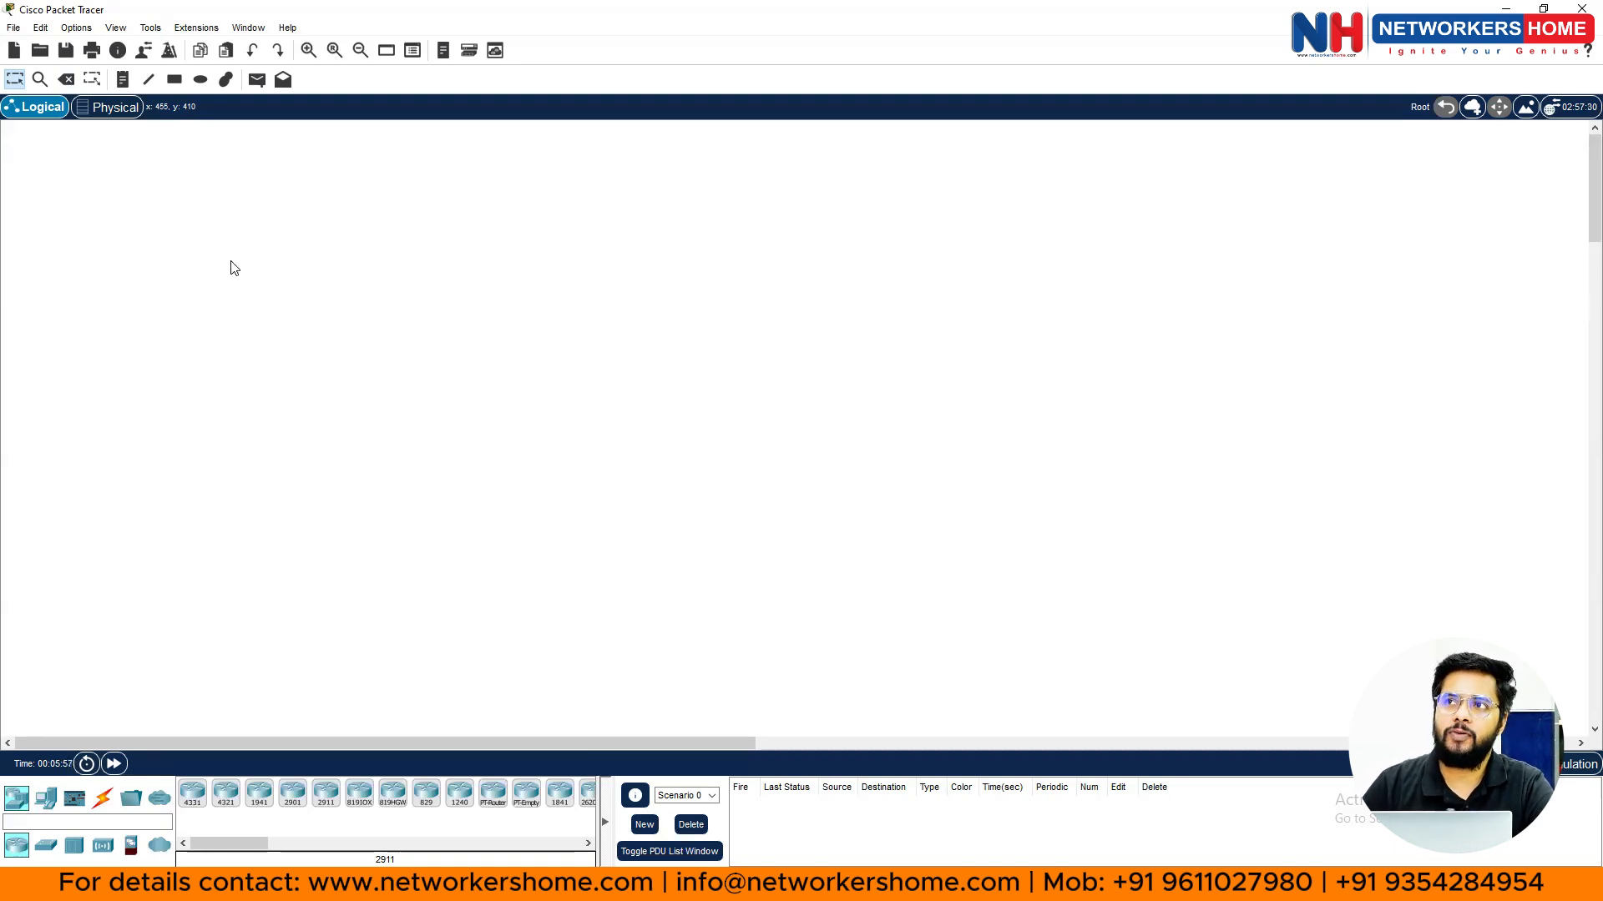
# - Start a new network via File > New, choosing not to save the old one
pyautogui.click(13, 27)
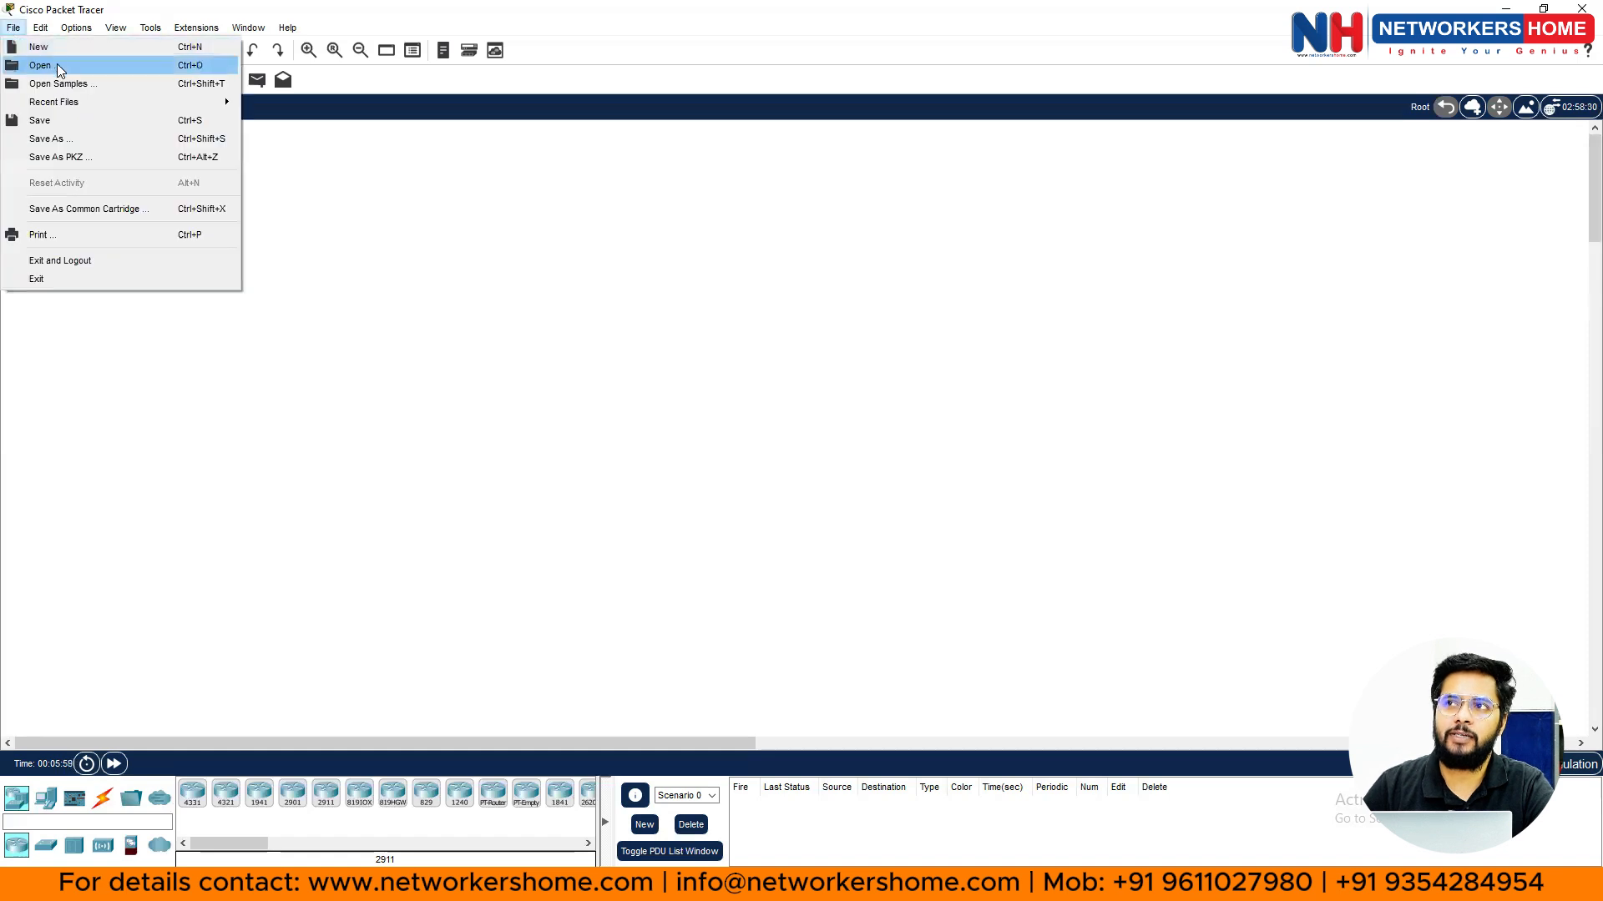
pyautogui.click(62, 48)
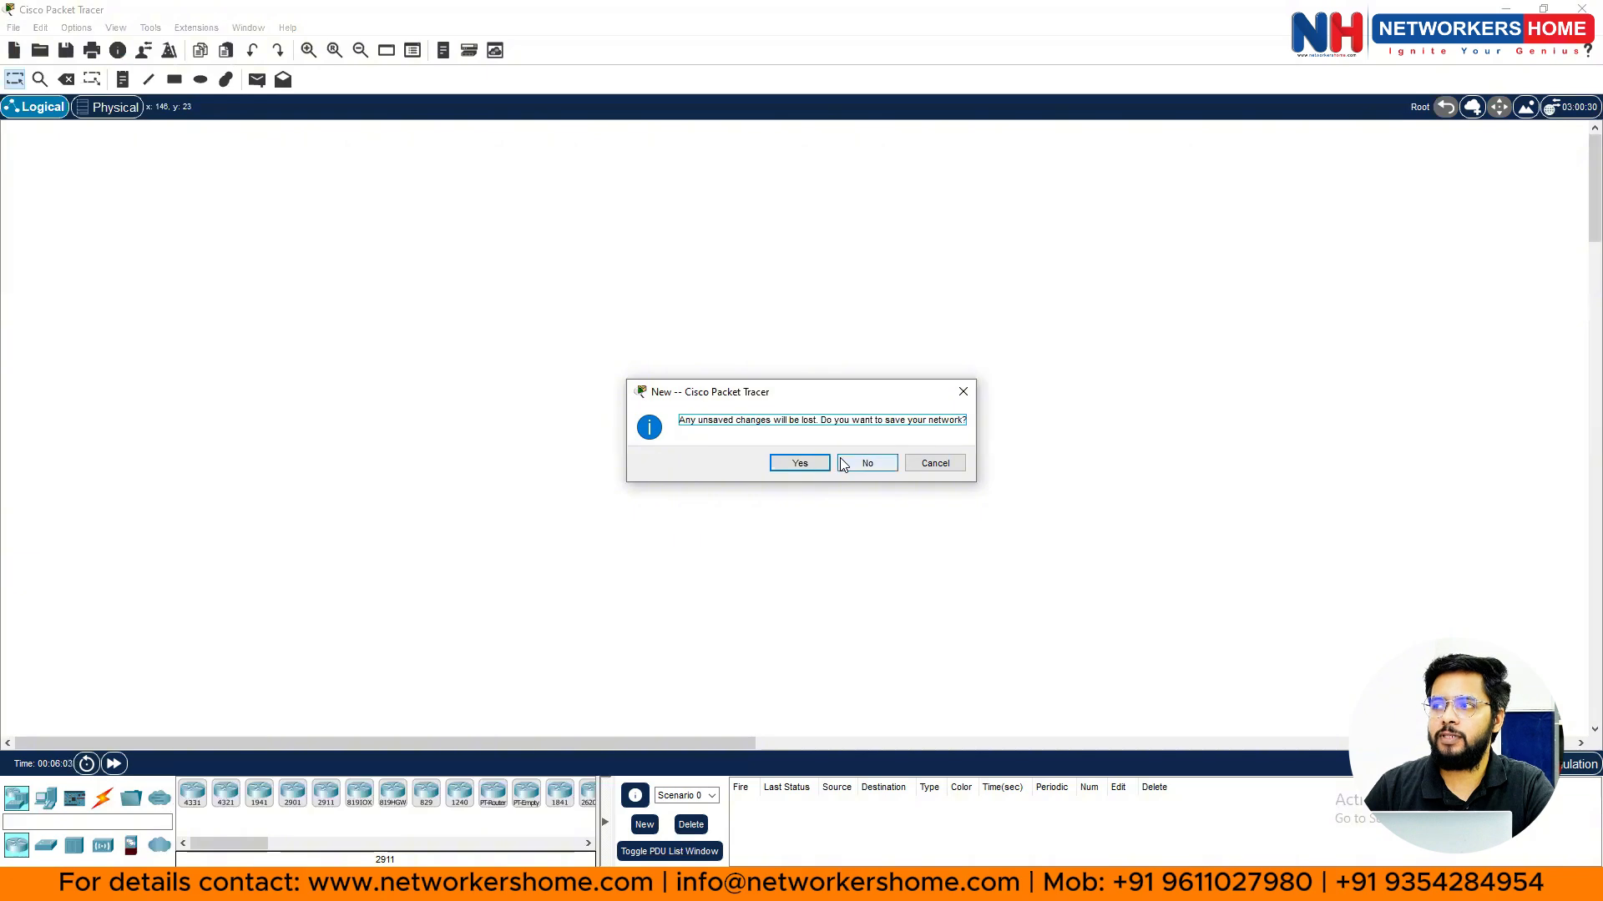
pyautogui.click(868, 465)
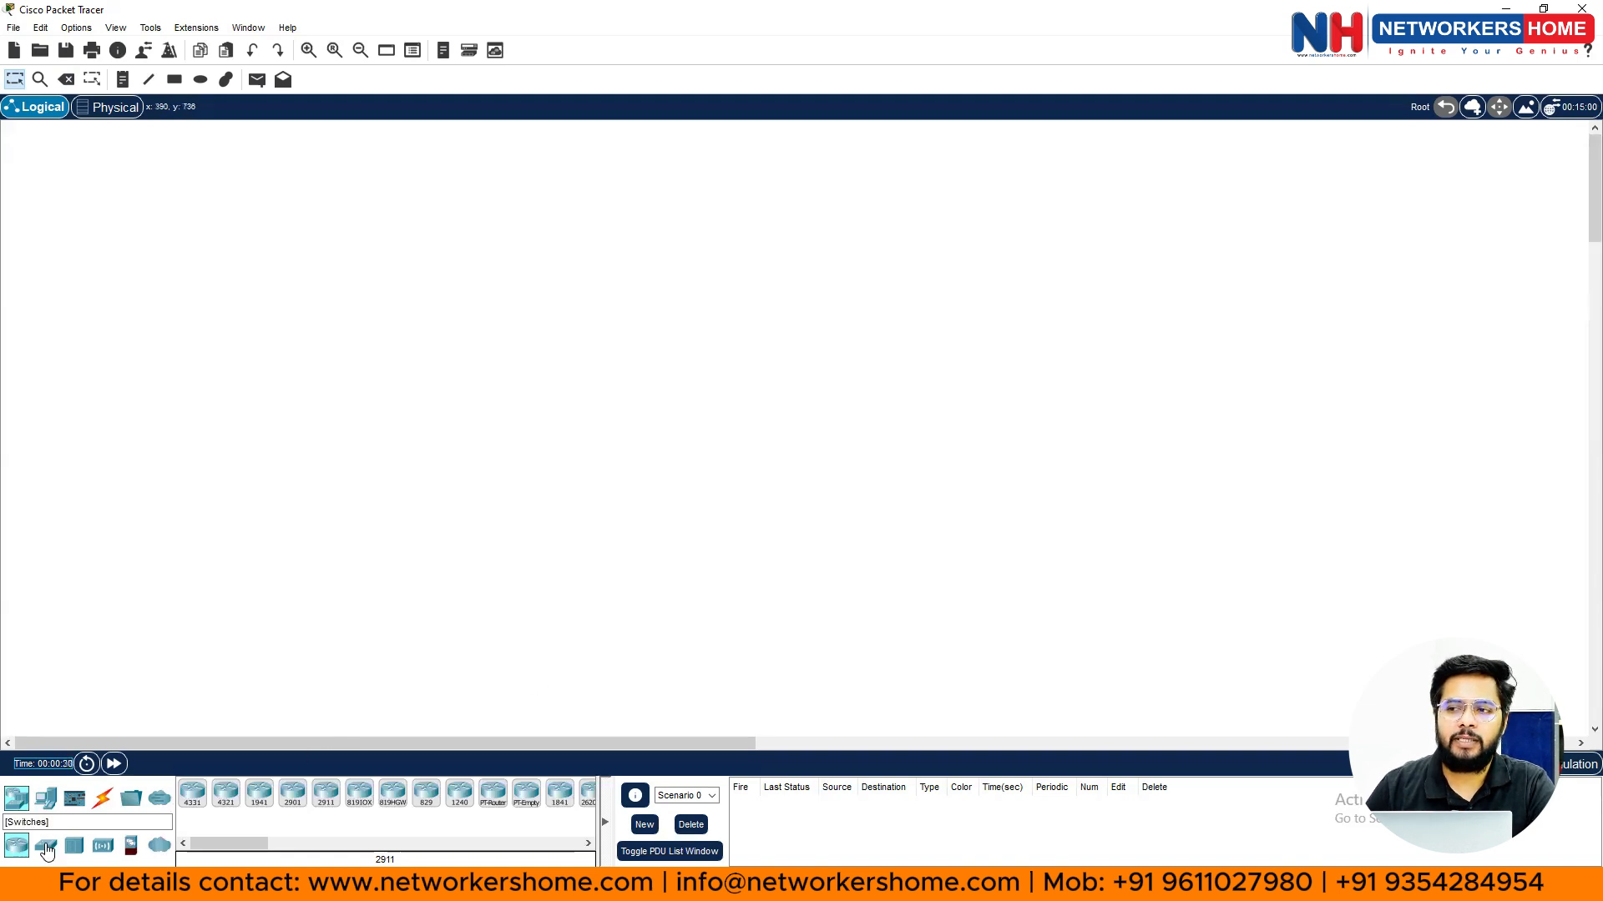
# - Place a 2911 router (Router0) and a 2960-24TT switch (Switch0) below it
pyautogui.click(322, 800)
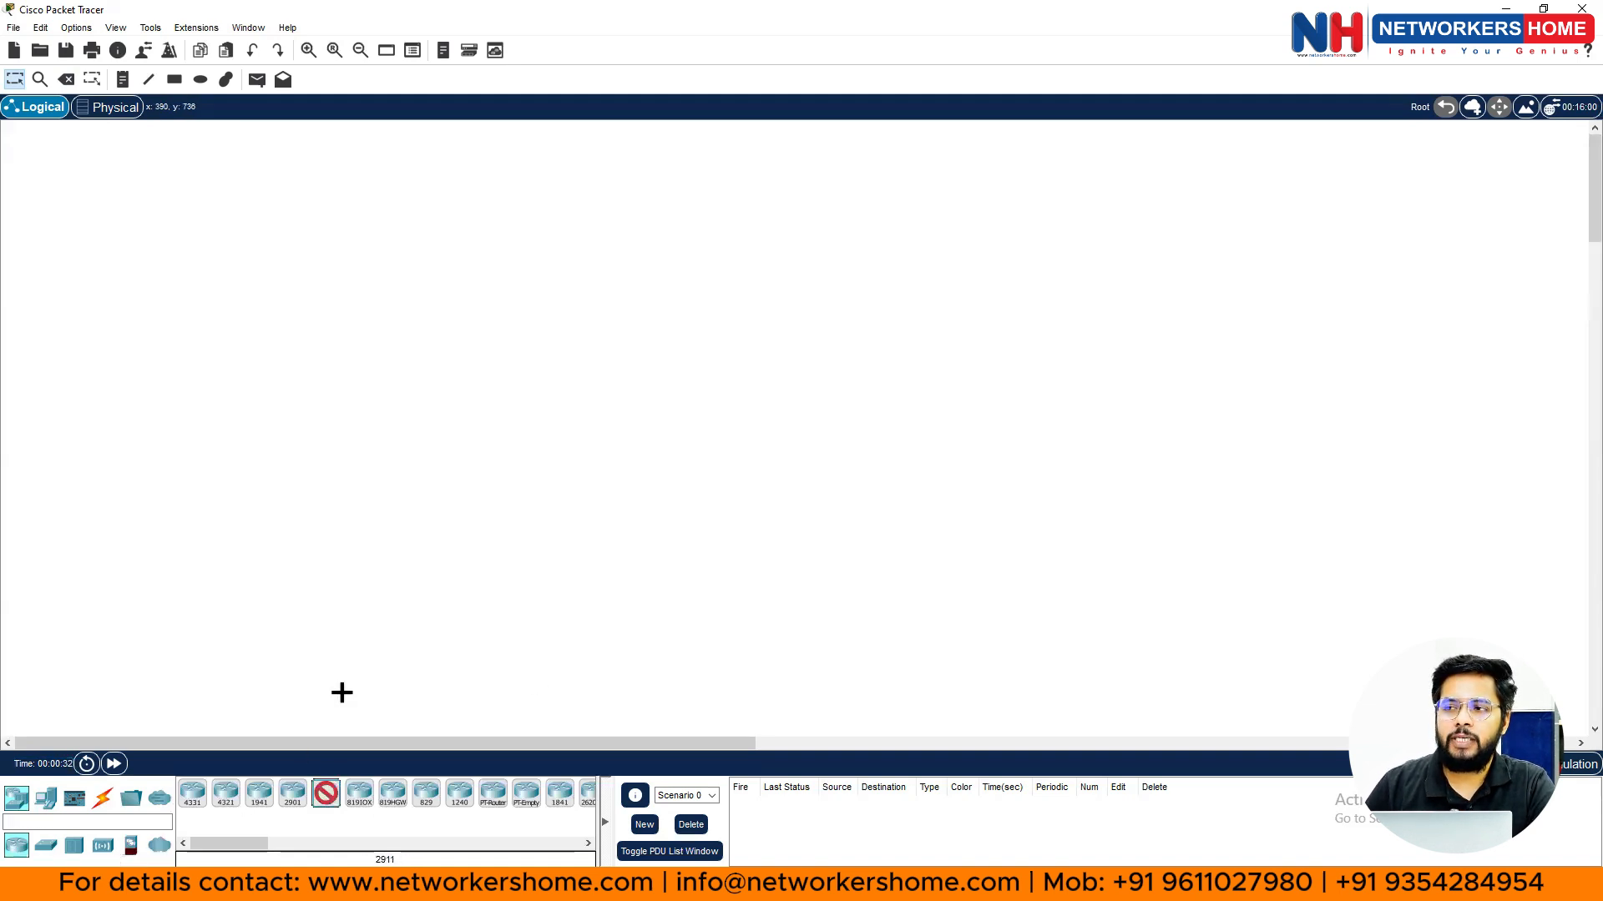
pyautogui.click(212, 237)
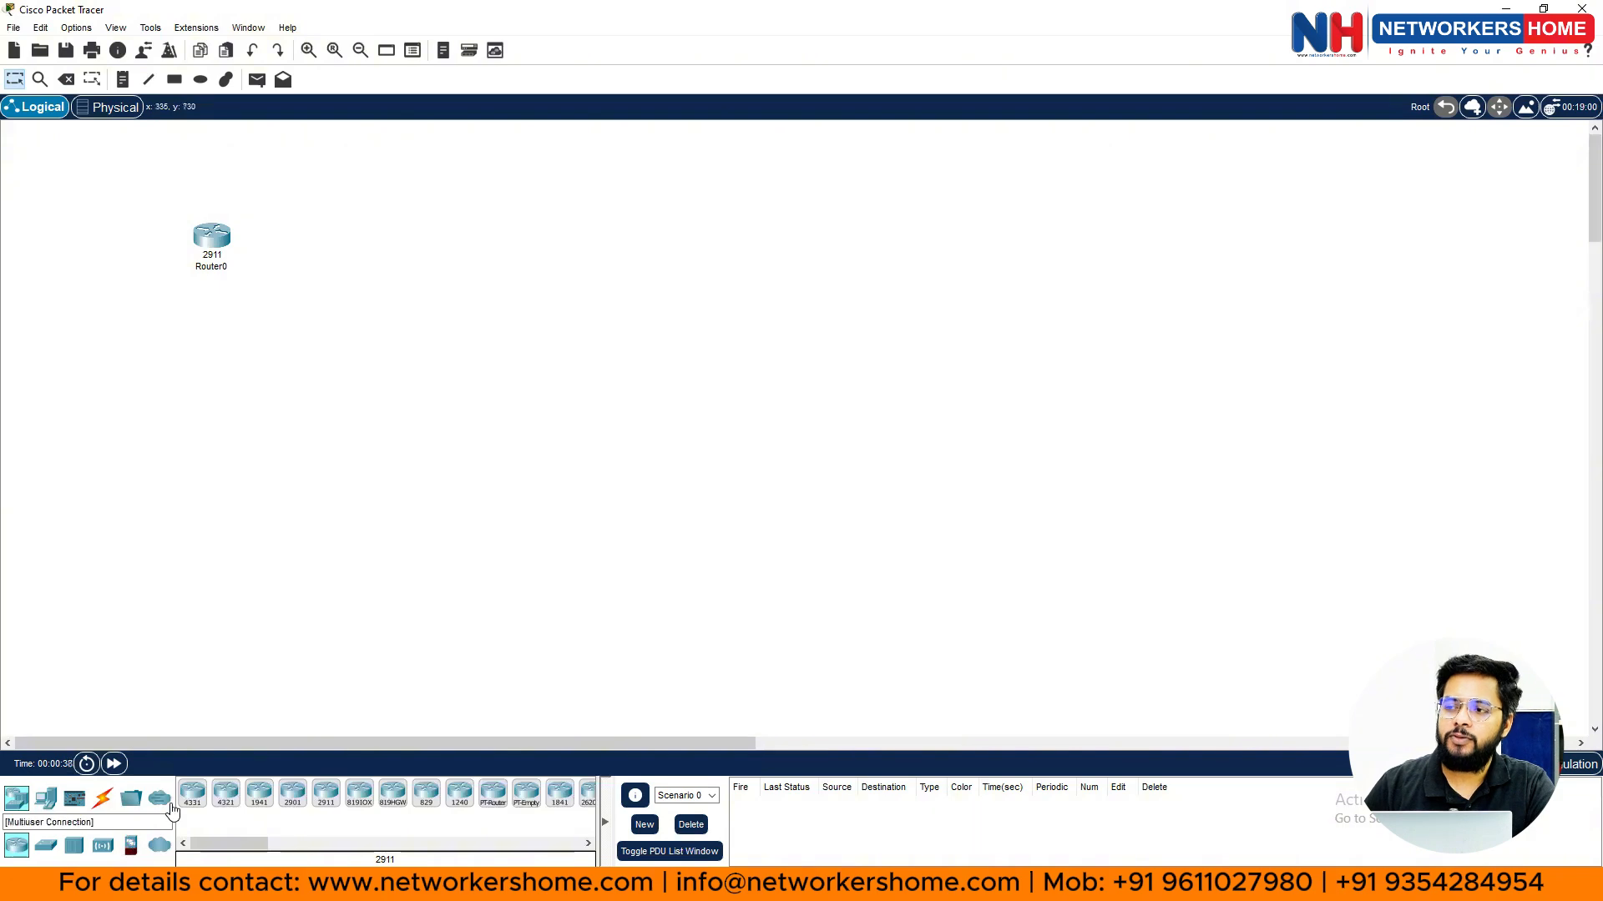
pyautogui.click(44, 848)
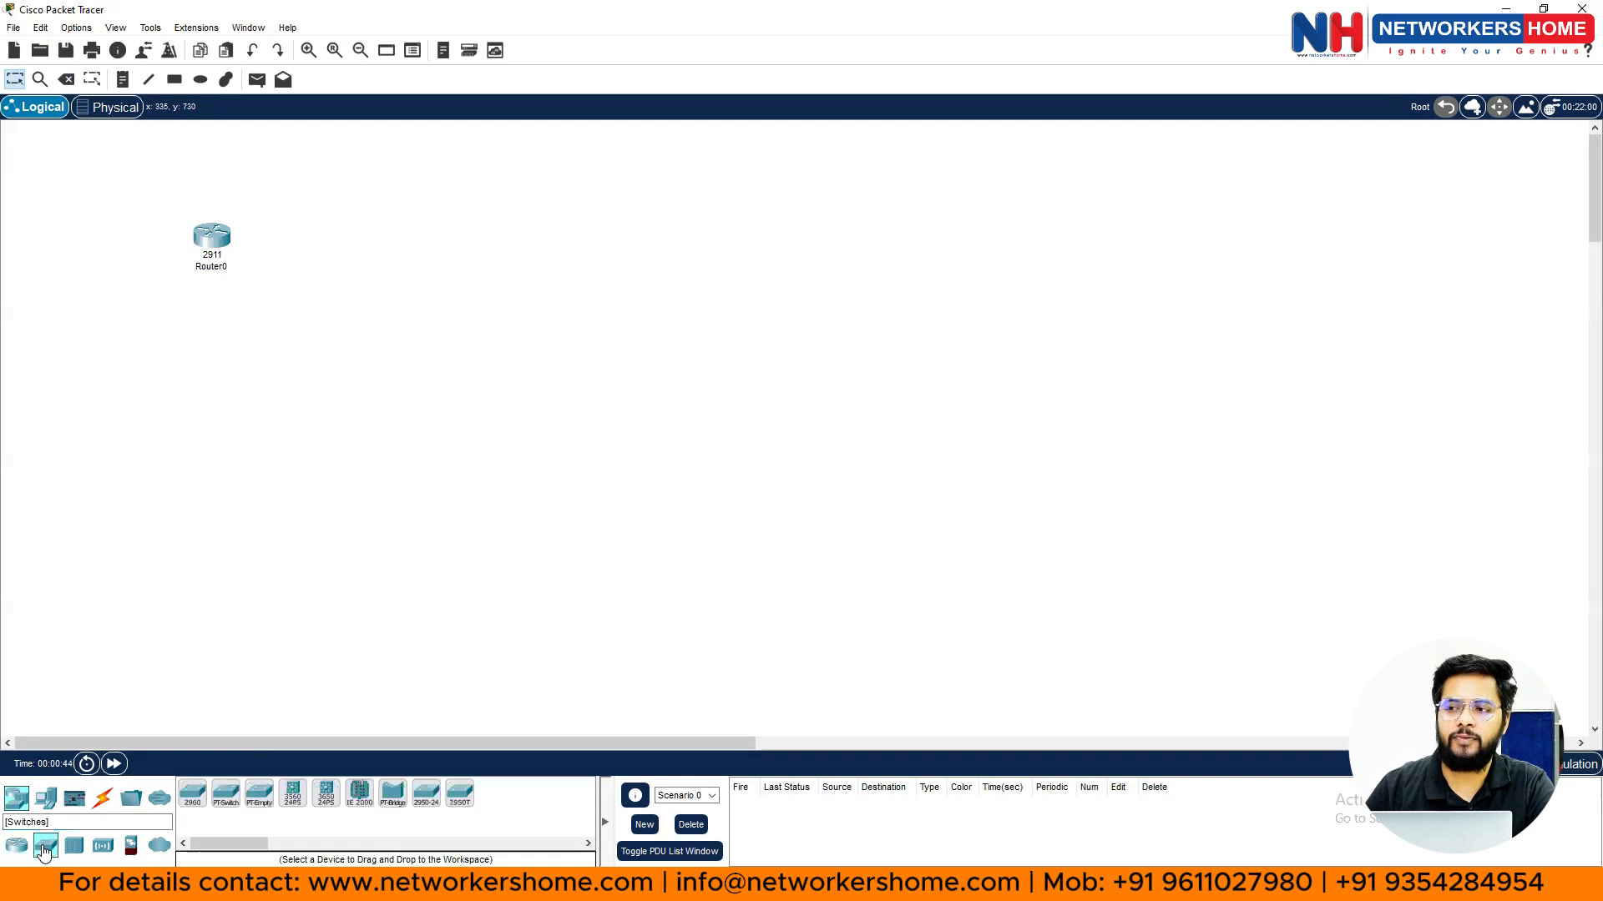
pyautogui.click(197, 803)
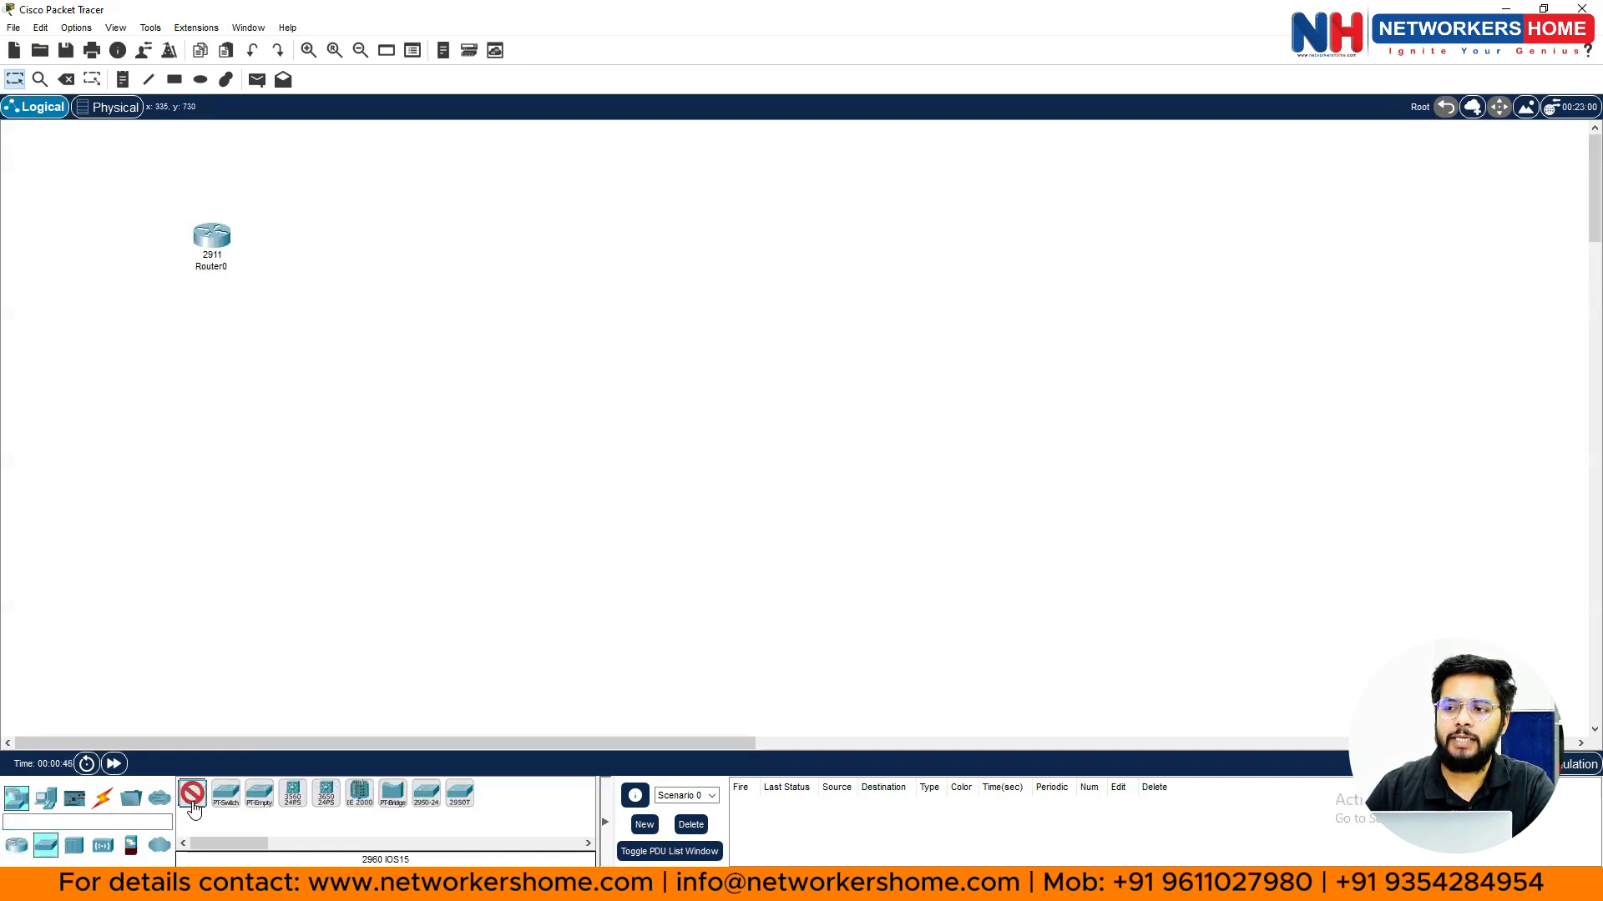
pyautogui.click(204, 377)
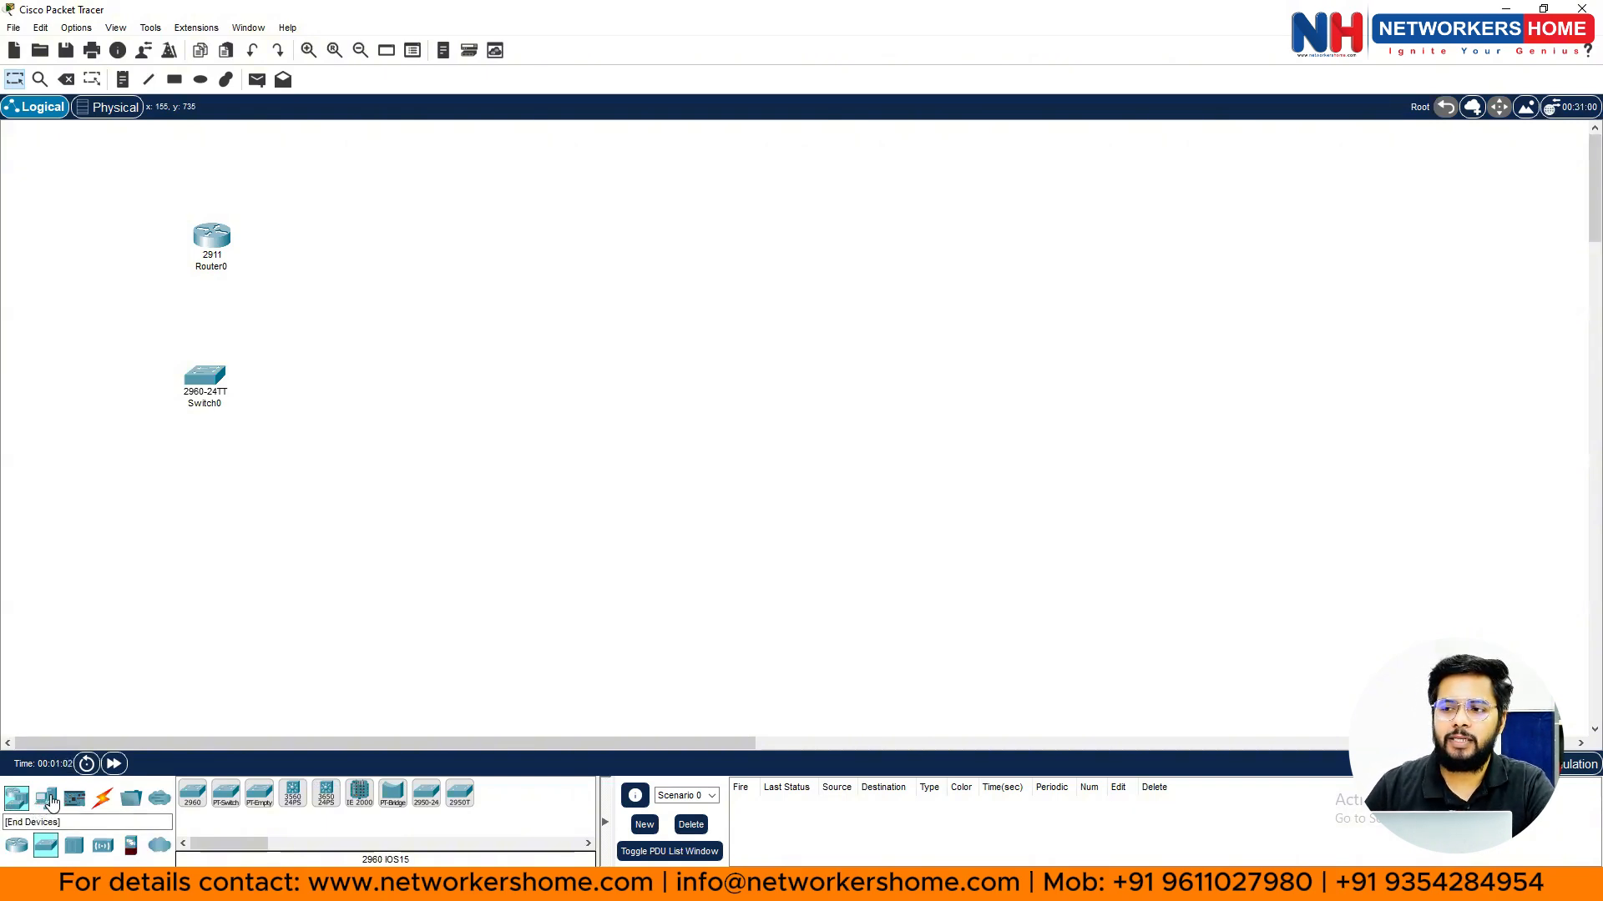
# - Place PC0, Laptop0 and Server0 in a row beneath Switch0
pyautogui.click(49, 799)
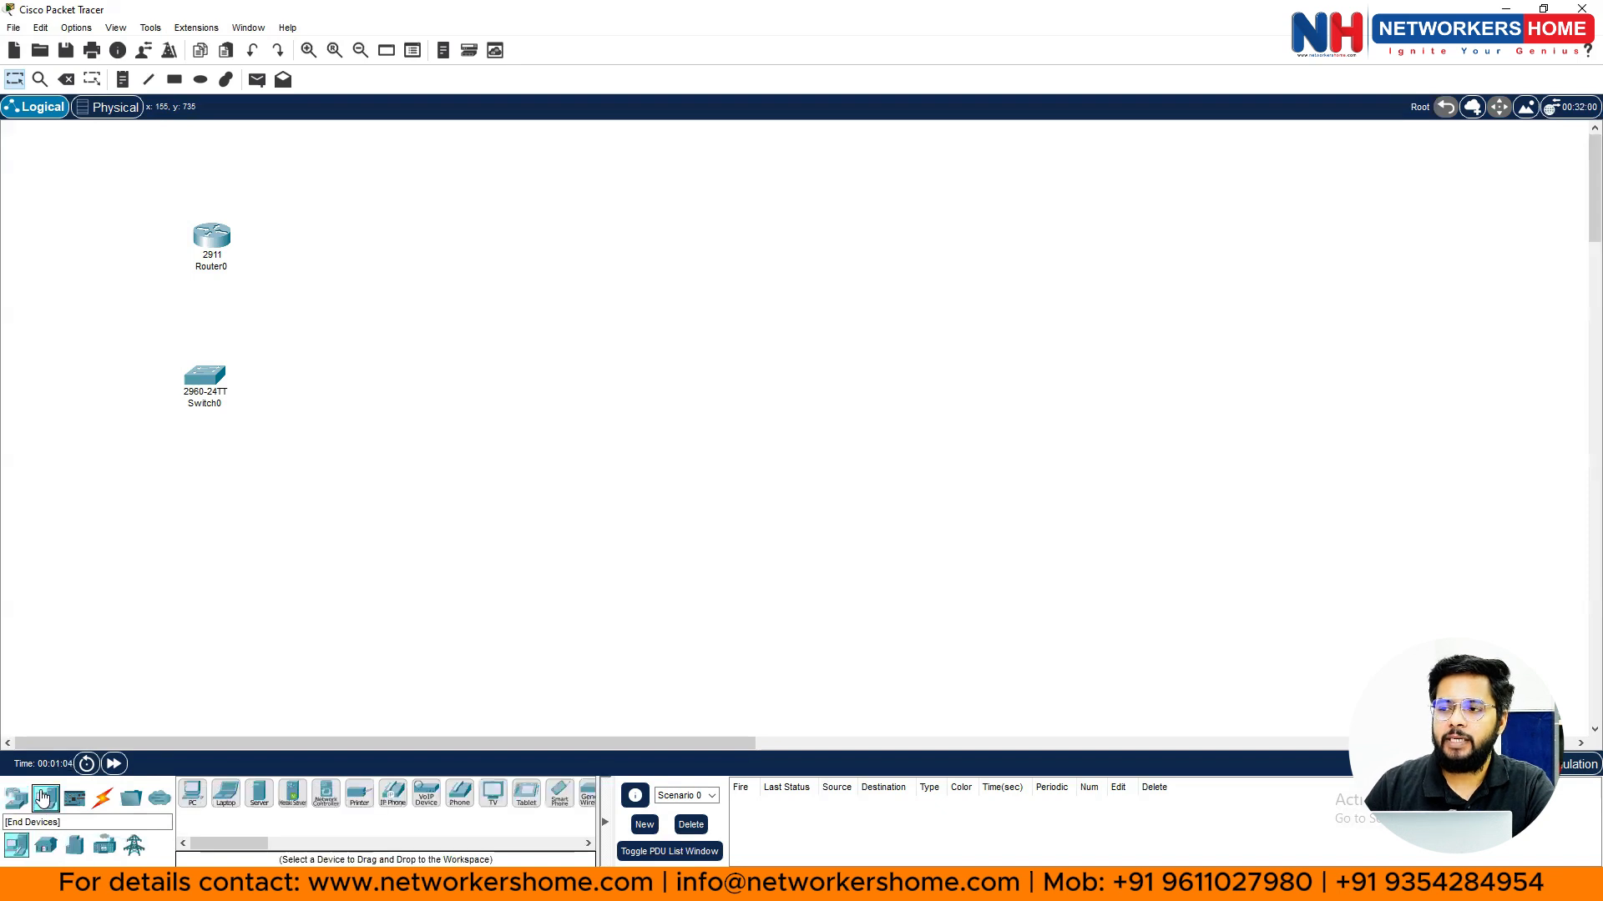
pyautogui.click(191, 797)
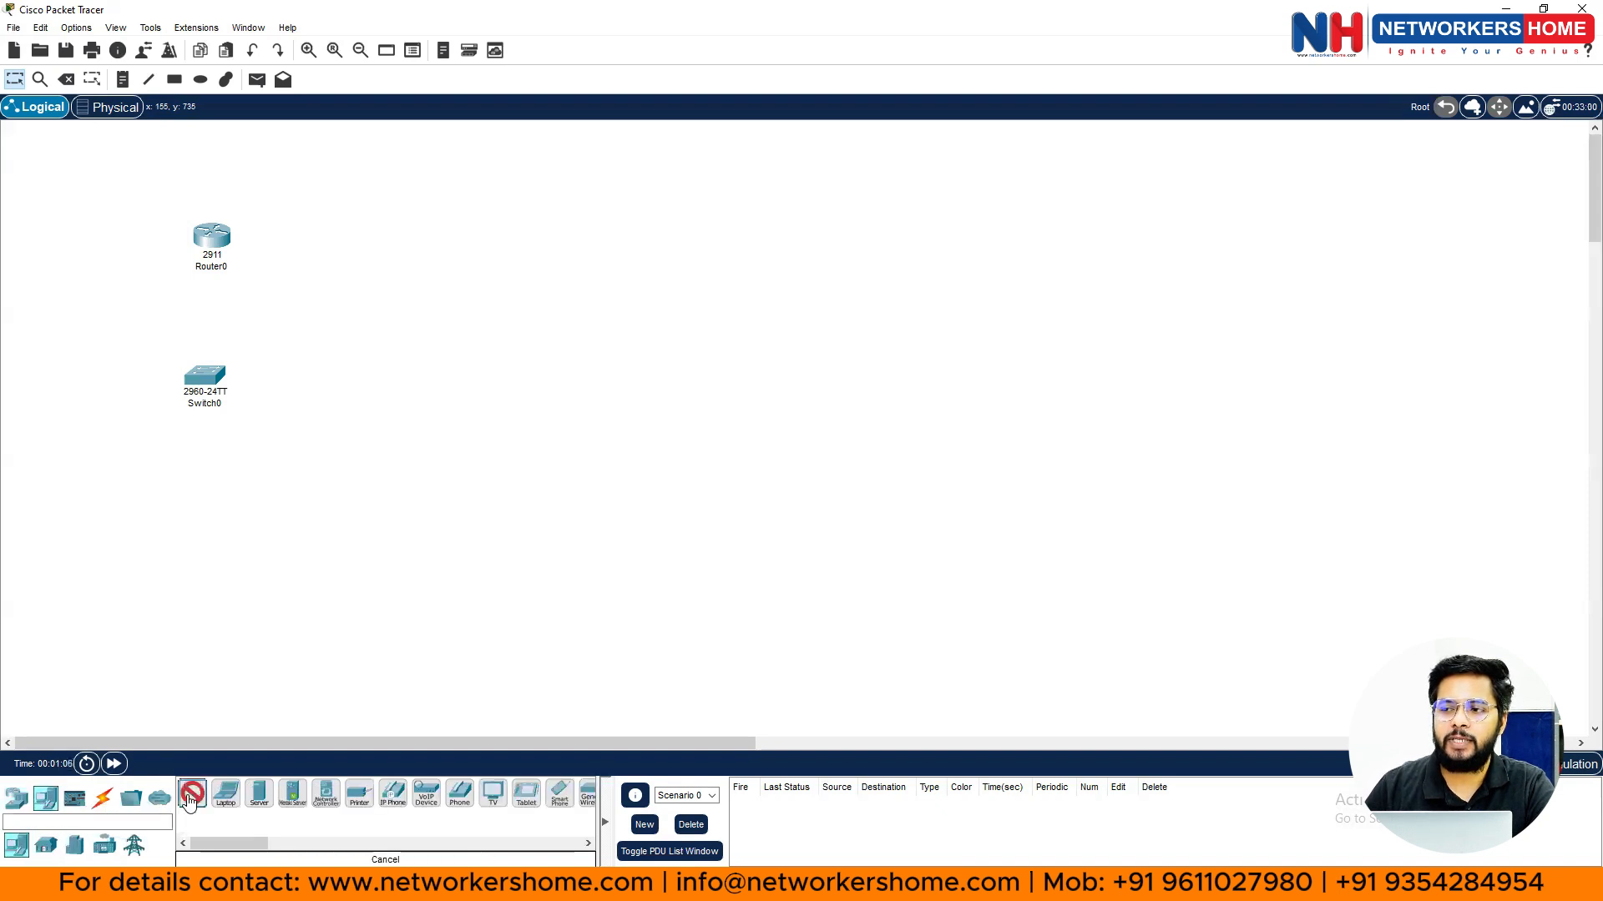
pyautogui.click(106, 546)
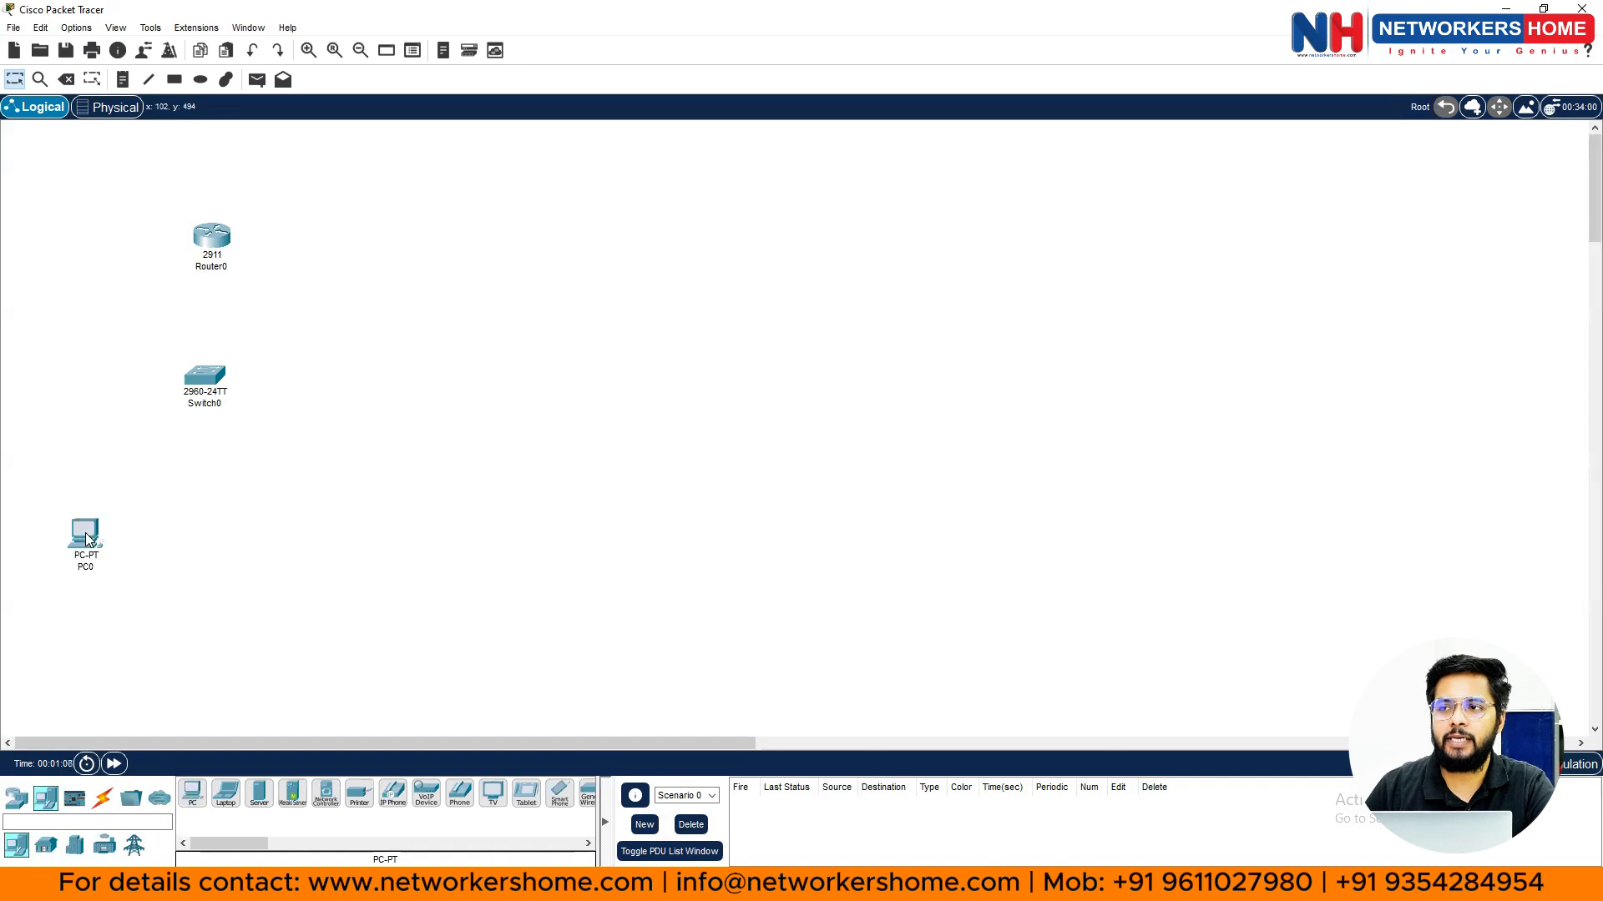
pyautogui.click(229, 803)
pyautogui.click(209, 538)
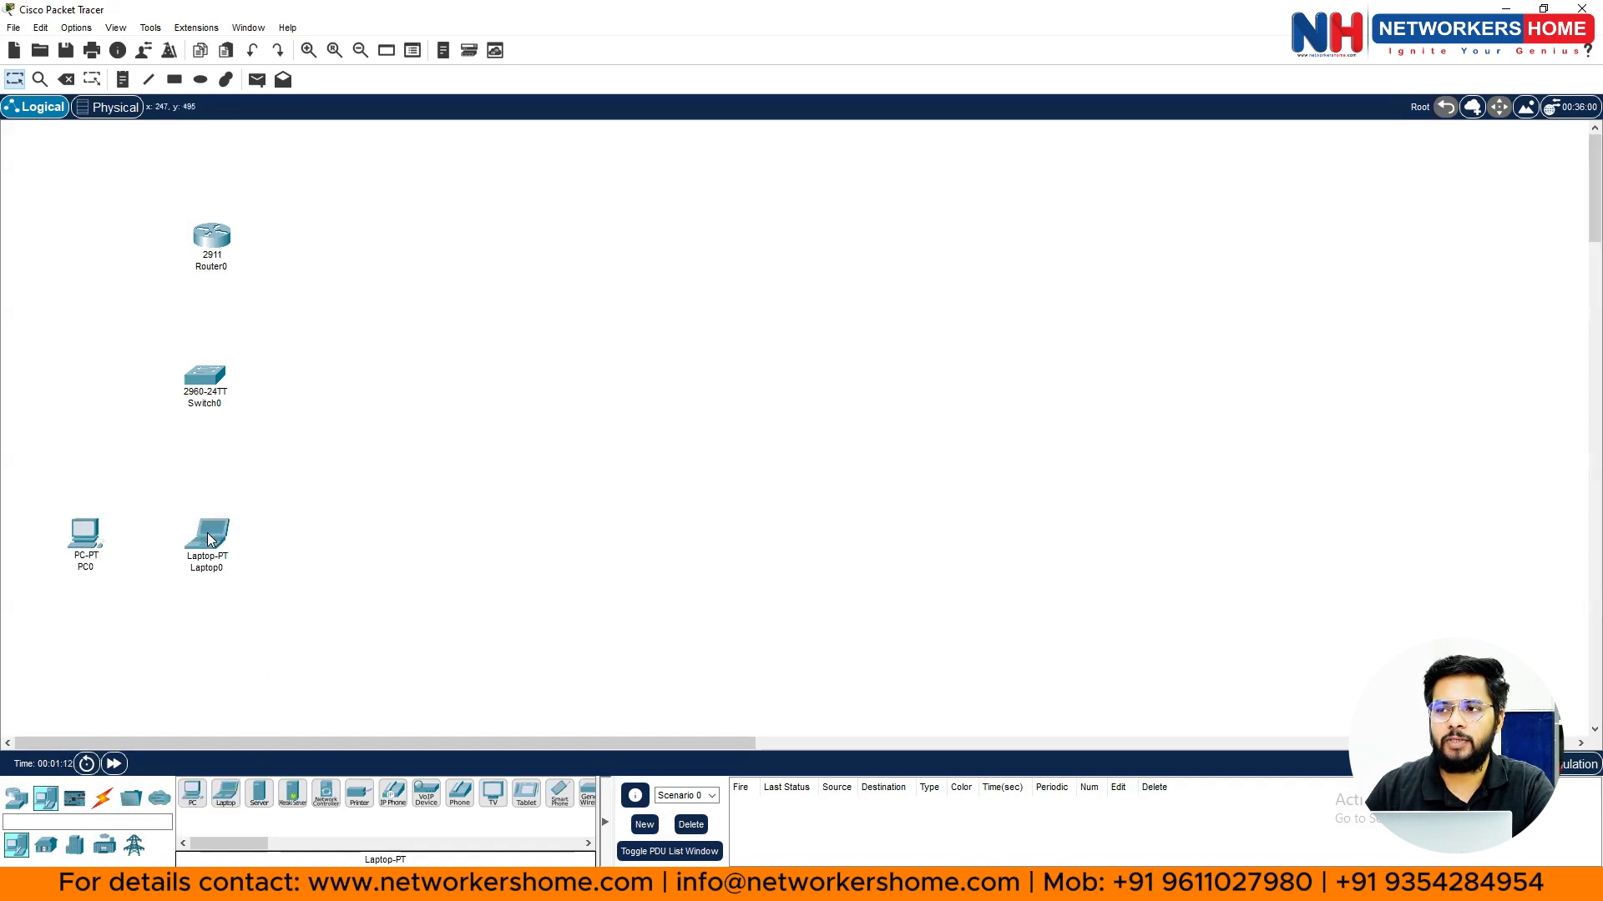
pyautogui.click(258, 795)
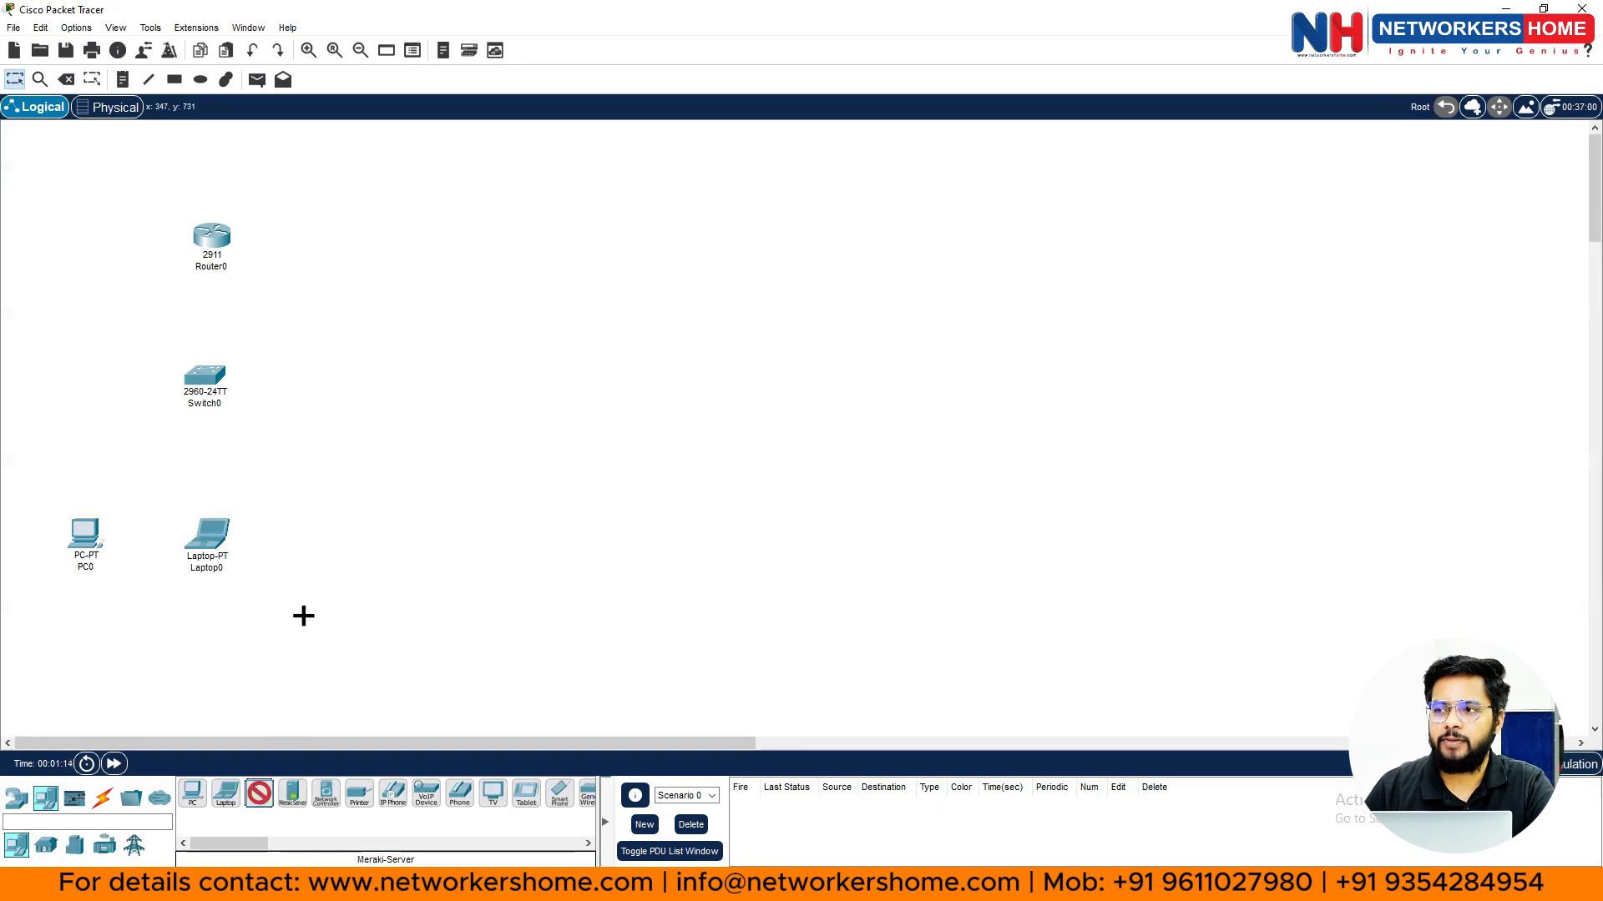
pyautogui.click(355, 521)
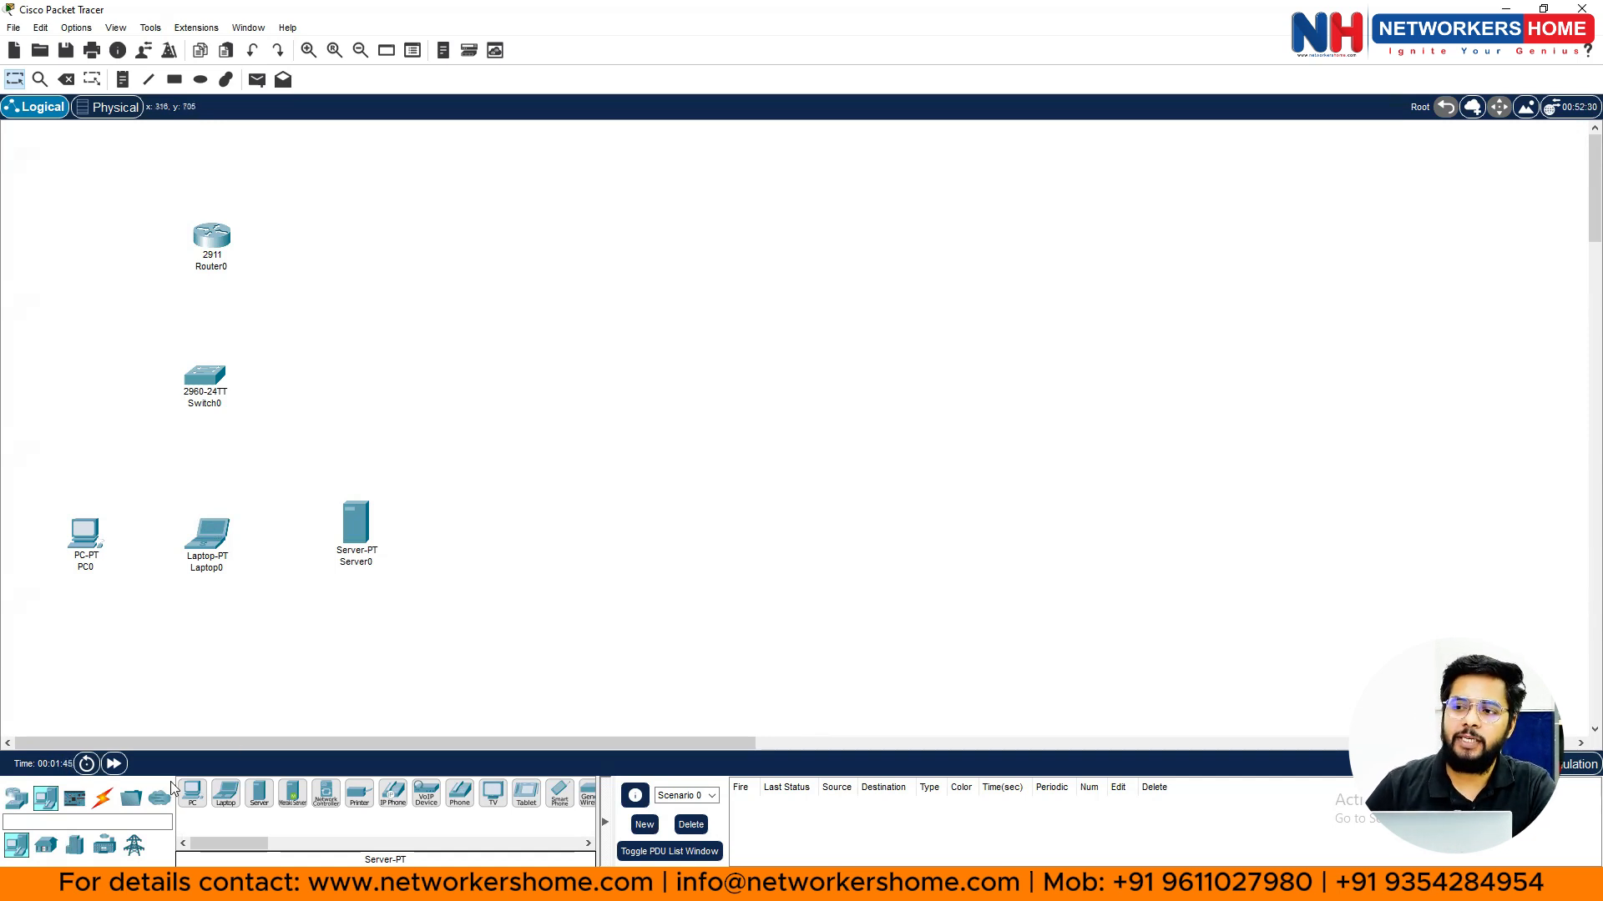
# - Pick the Copper Straight-Through cable from the Connections category
pyautogui.click(104, 799)
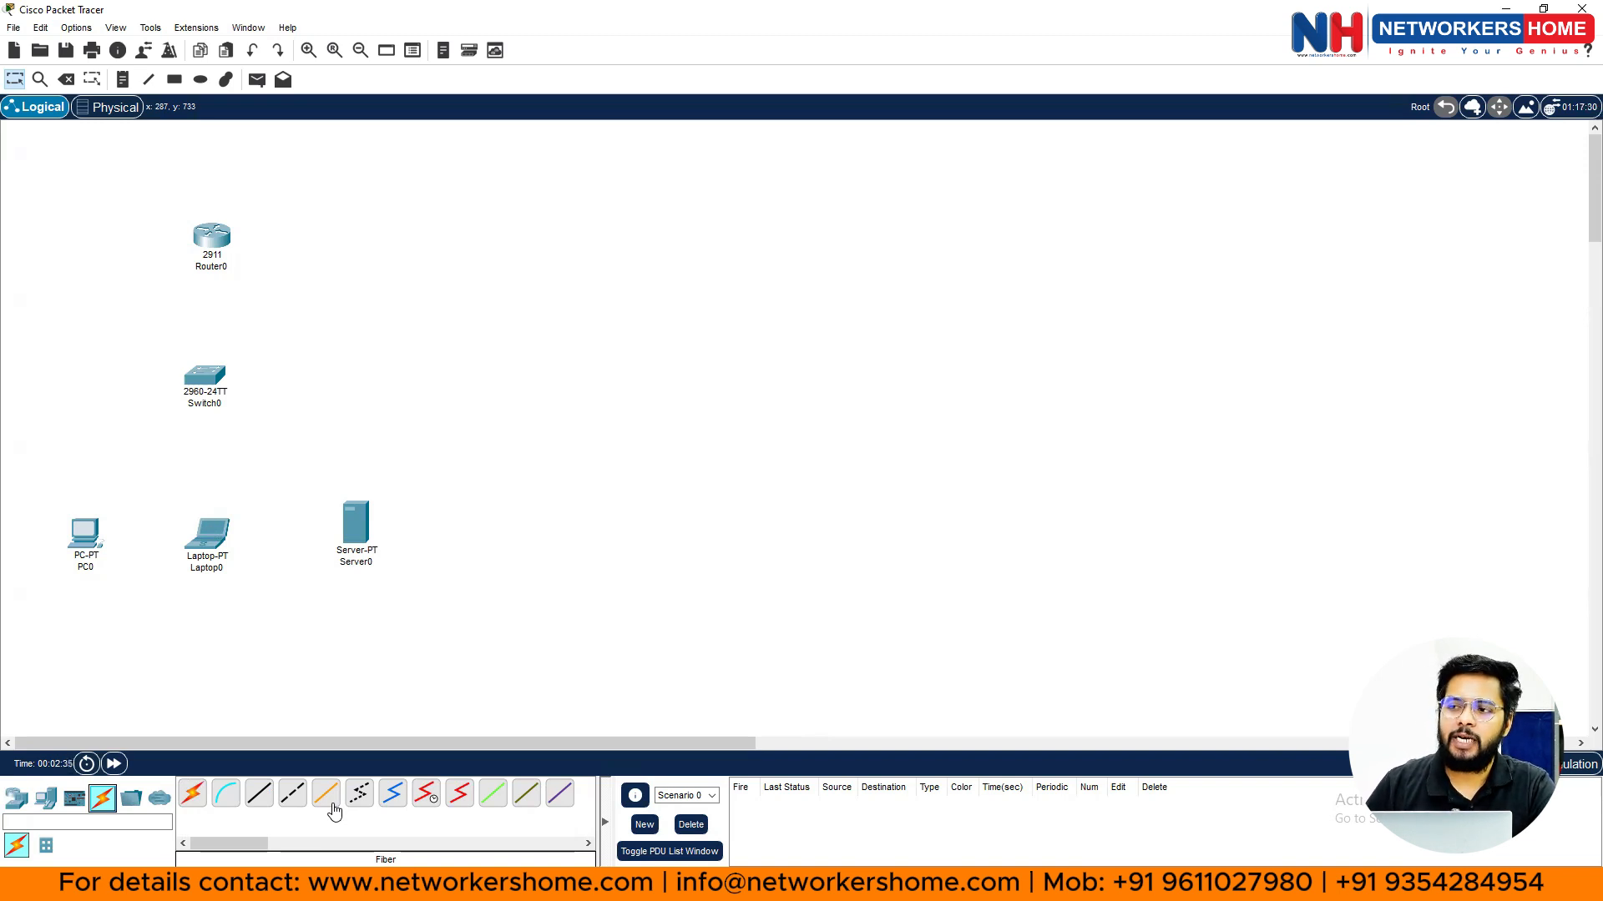
pyautogui.click(267, 802)
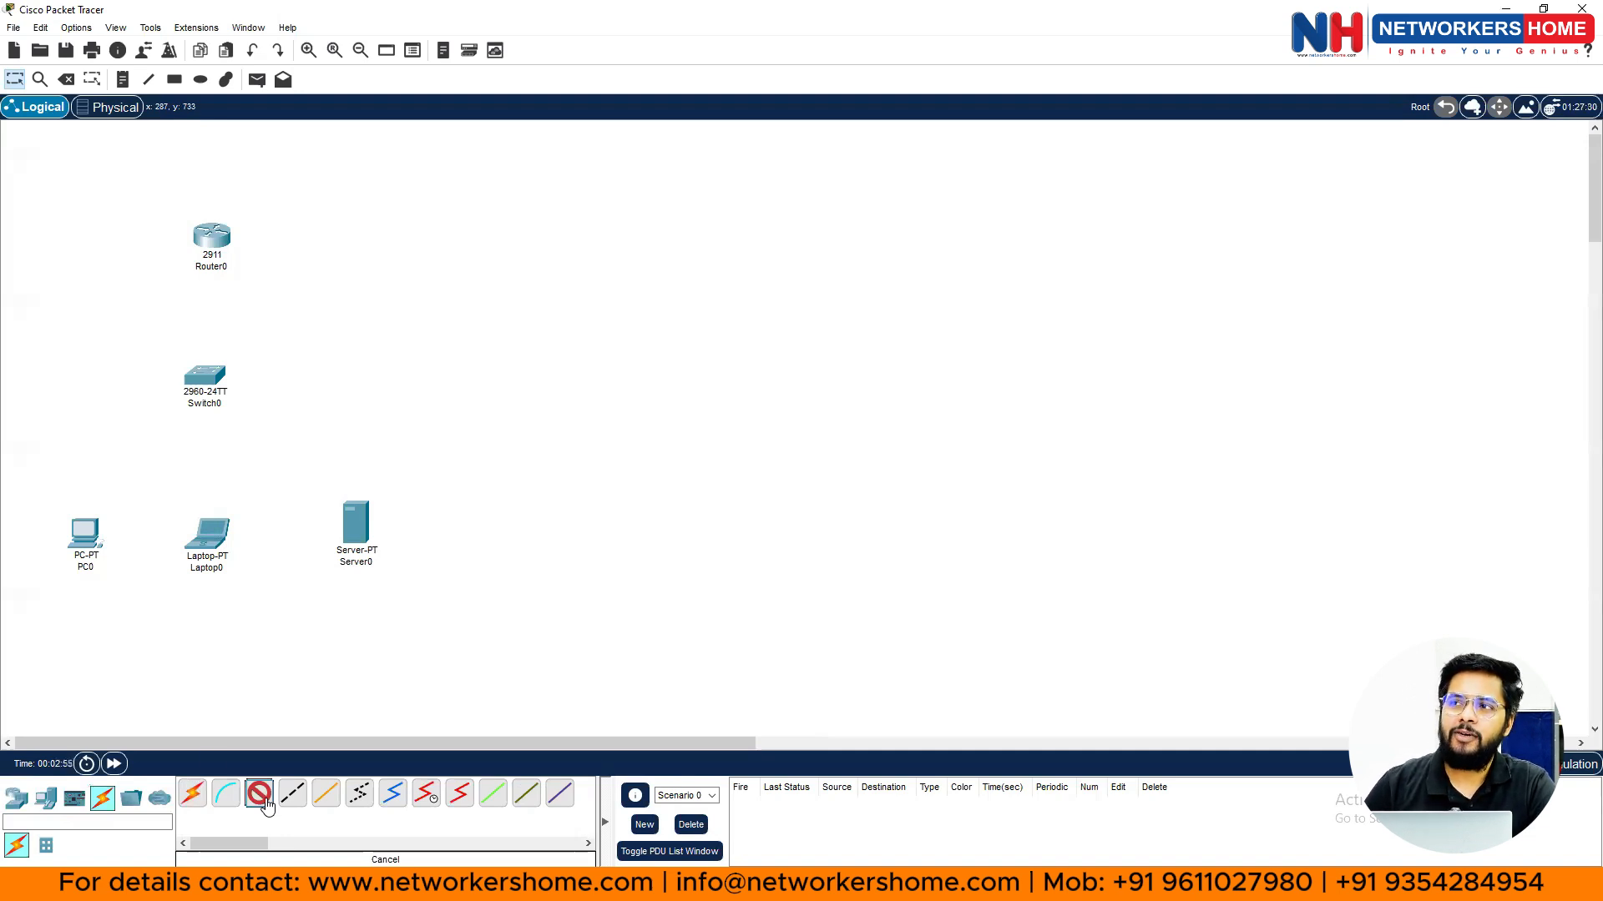
pyautogui.moveTo(216, 377)
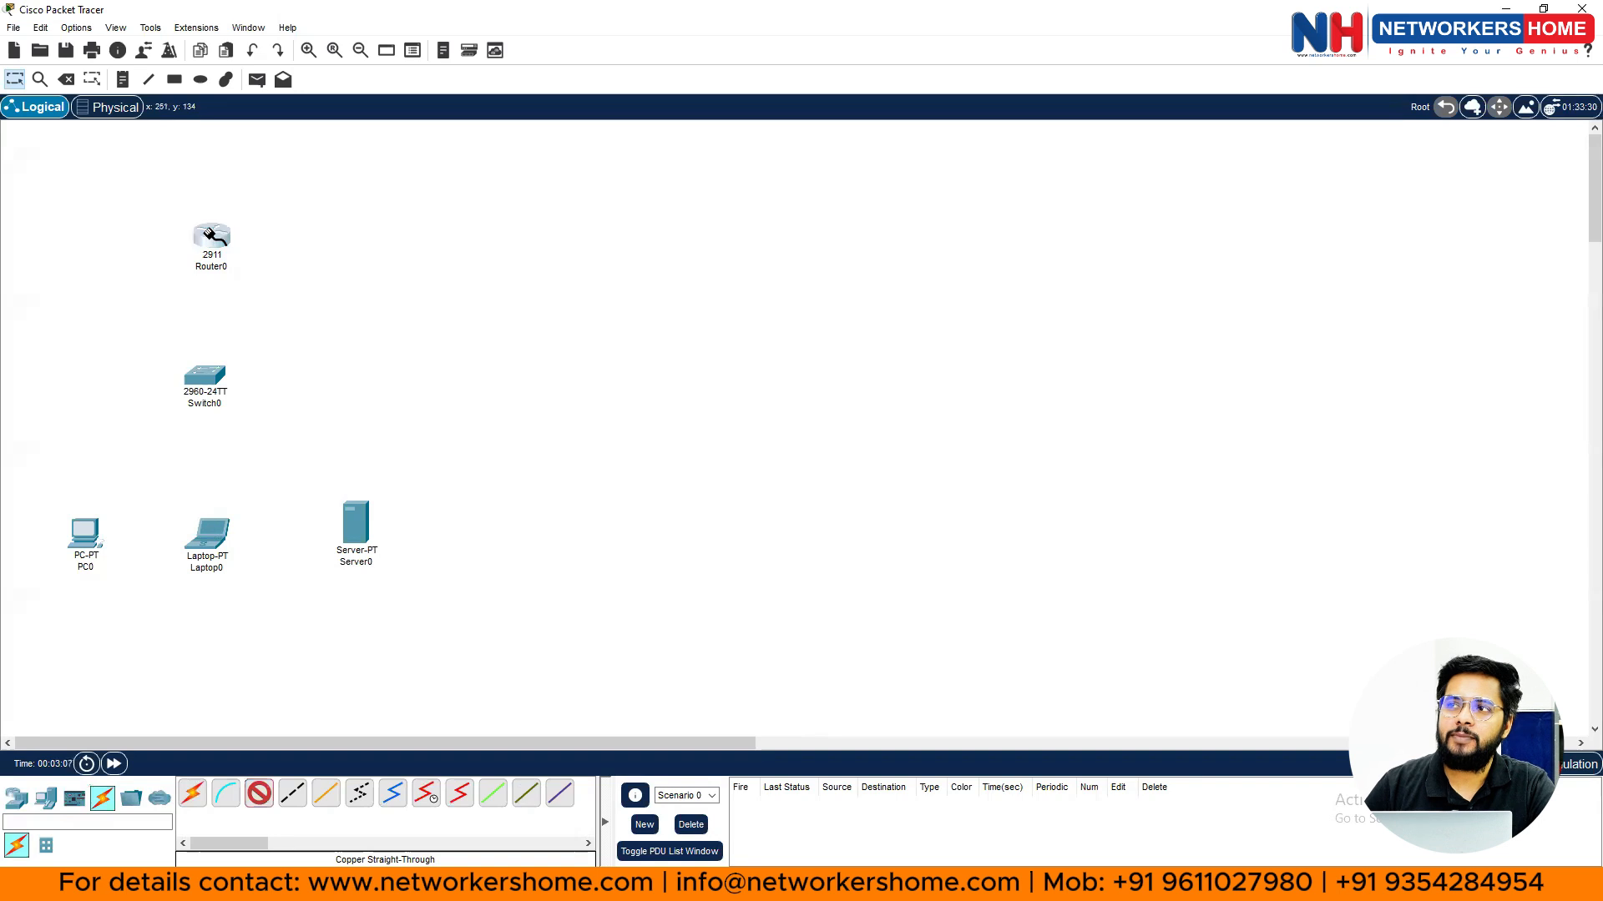
# - Cable Router0's GigabitEthernet0/0 to Switch0's FastEthernet0/1
pyautogui.click(212, 238)
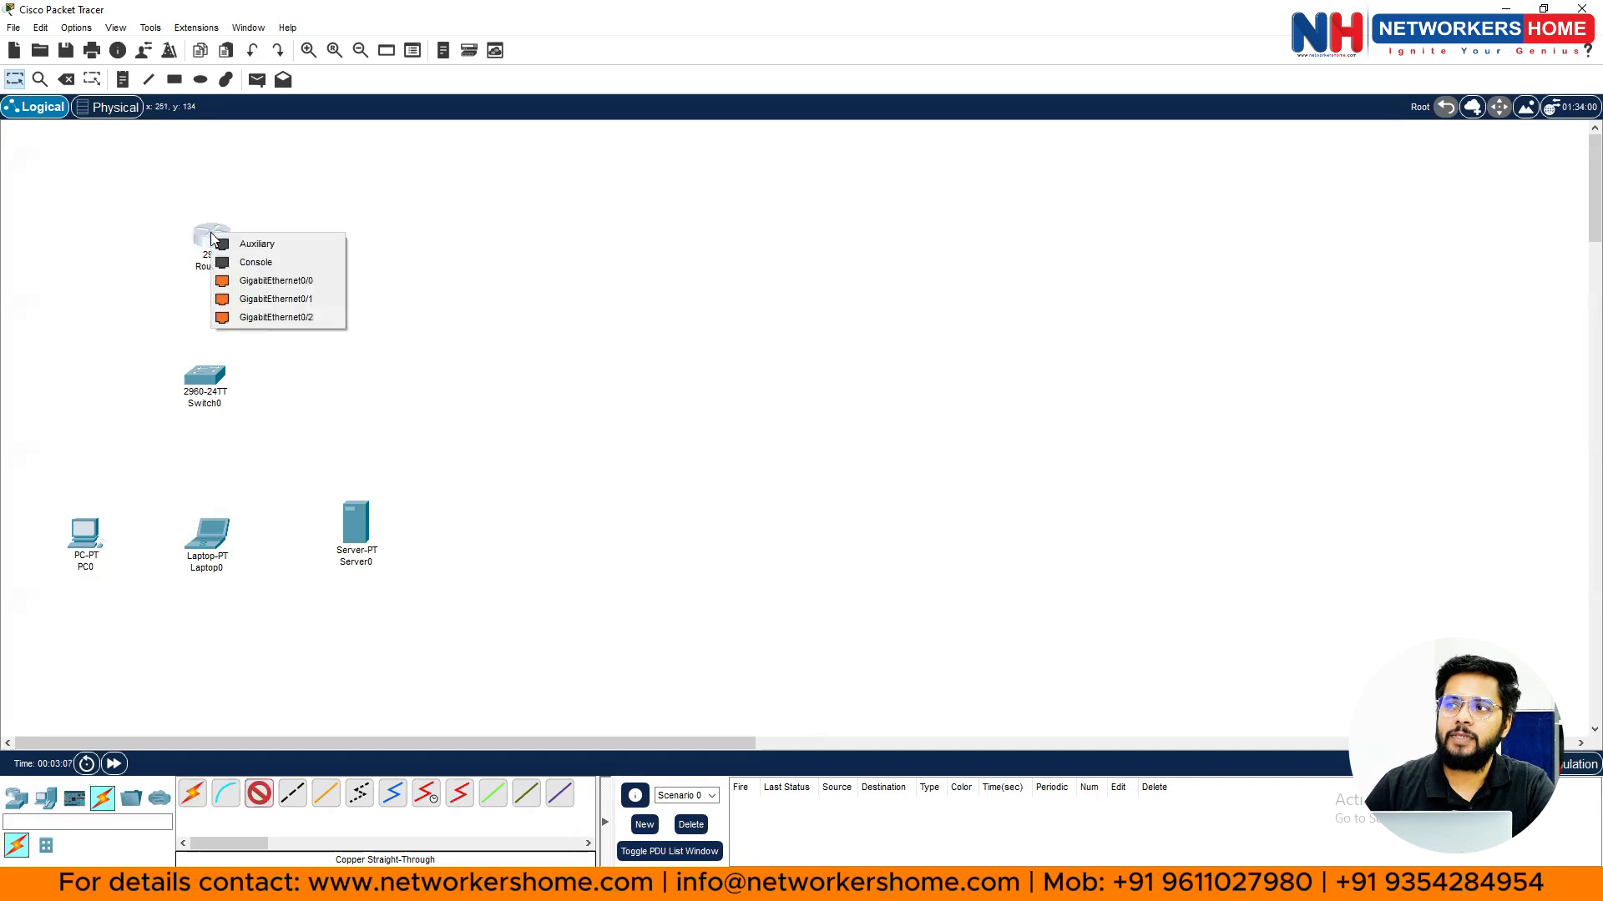
pyautogui.click(309, 281)
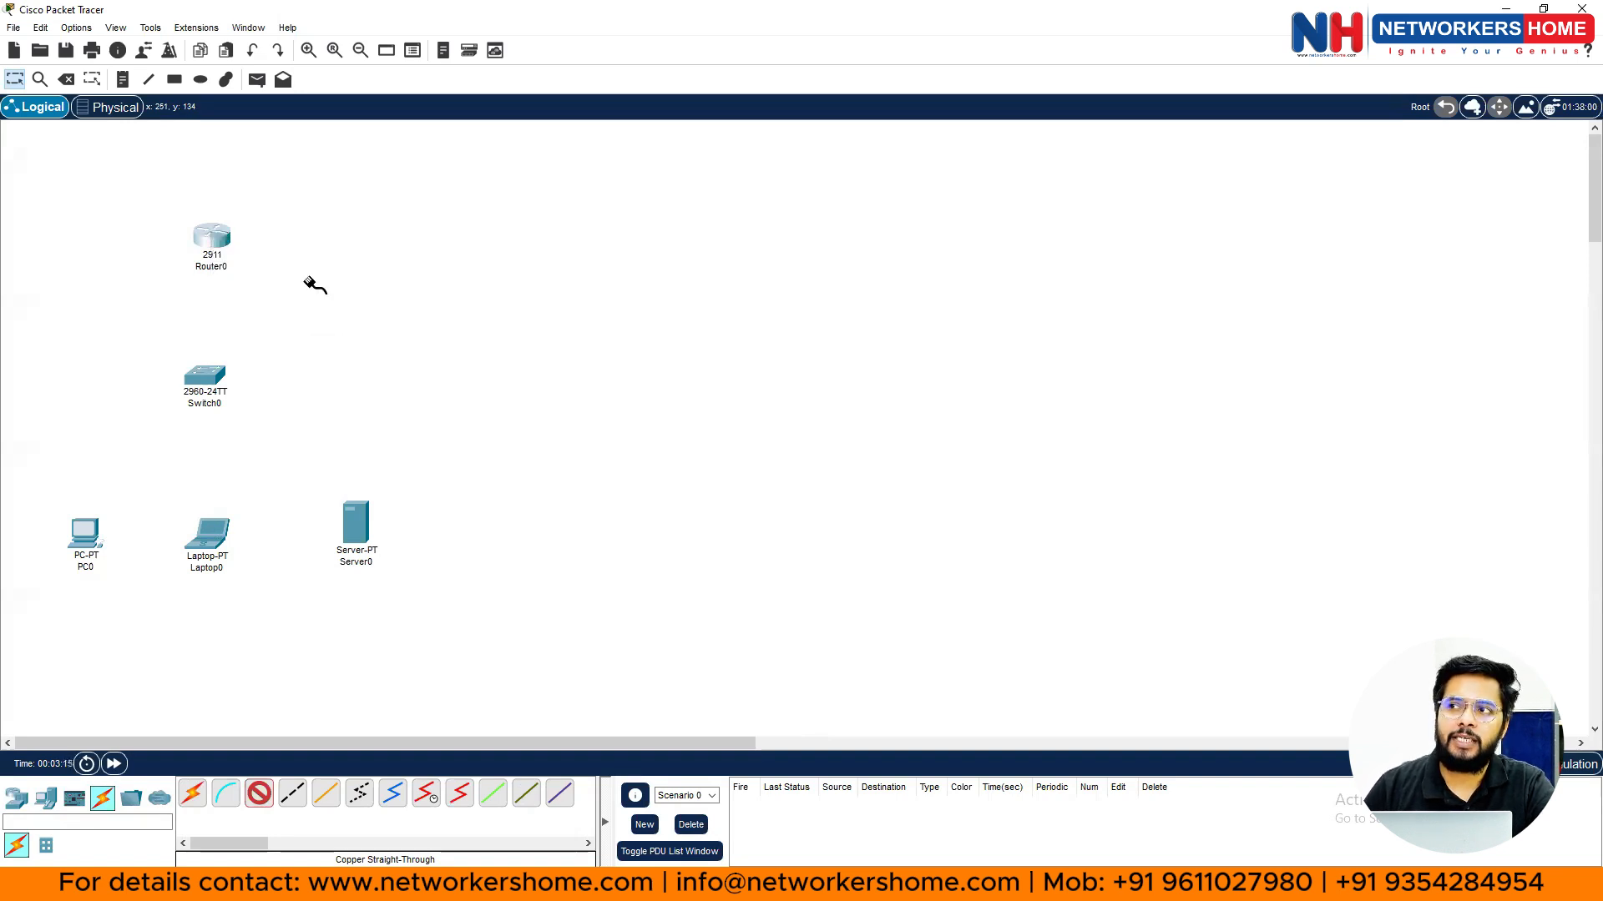
pyautogui.click(215, 378)
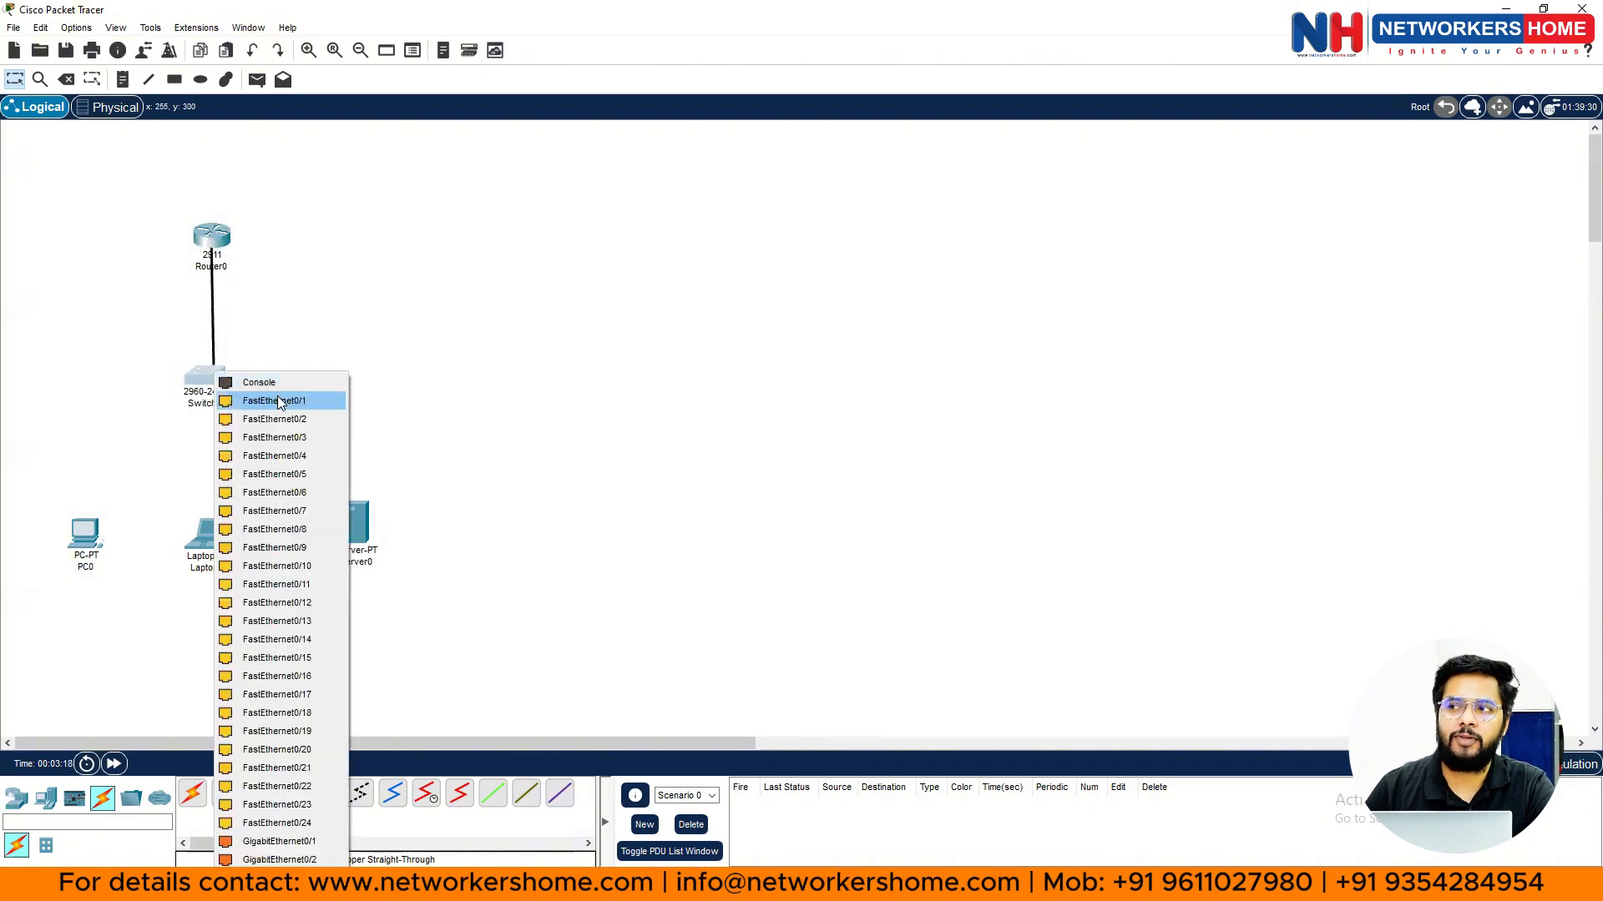
pyautogui.click(279, 402)
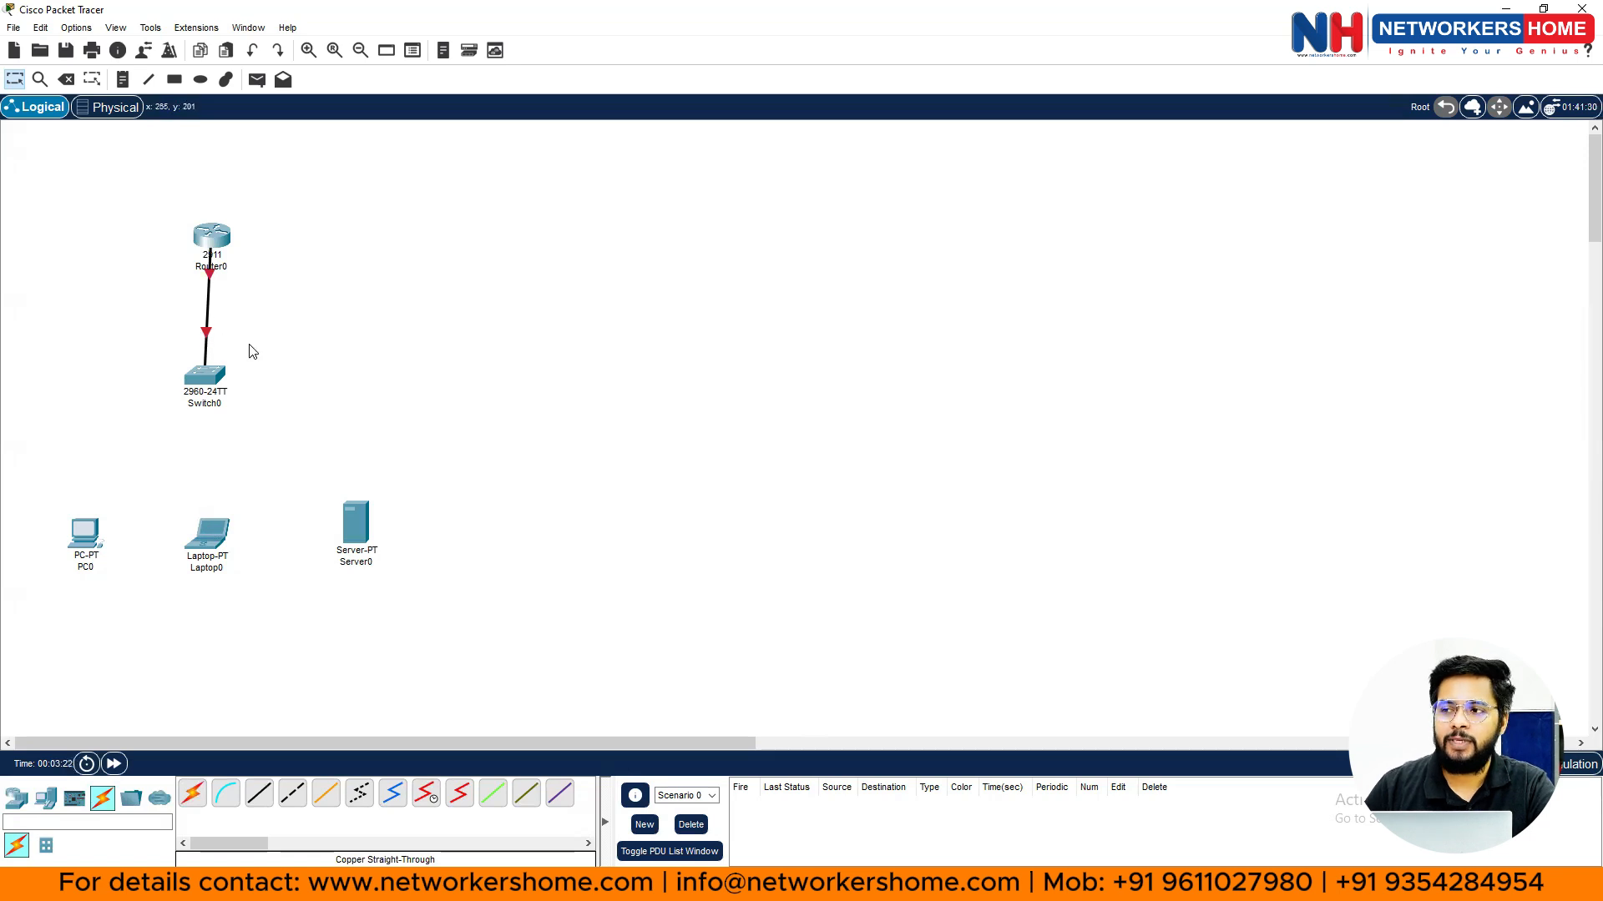
# - Link Switch0 Fa0/2 to PC0 and Fa0/3 to Laptop0 on their FastEthernet0 ports
pyautogui.click(260, 796)
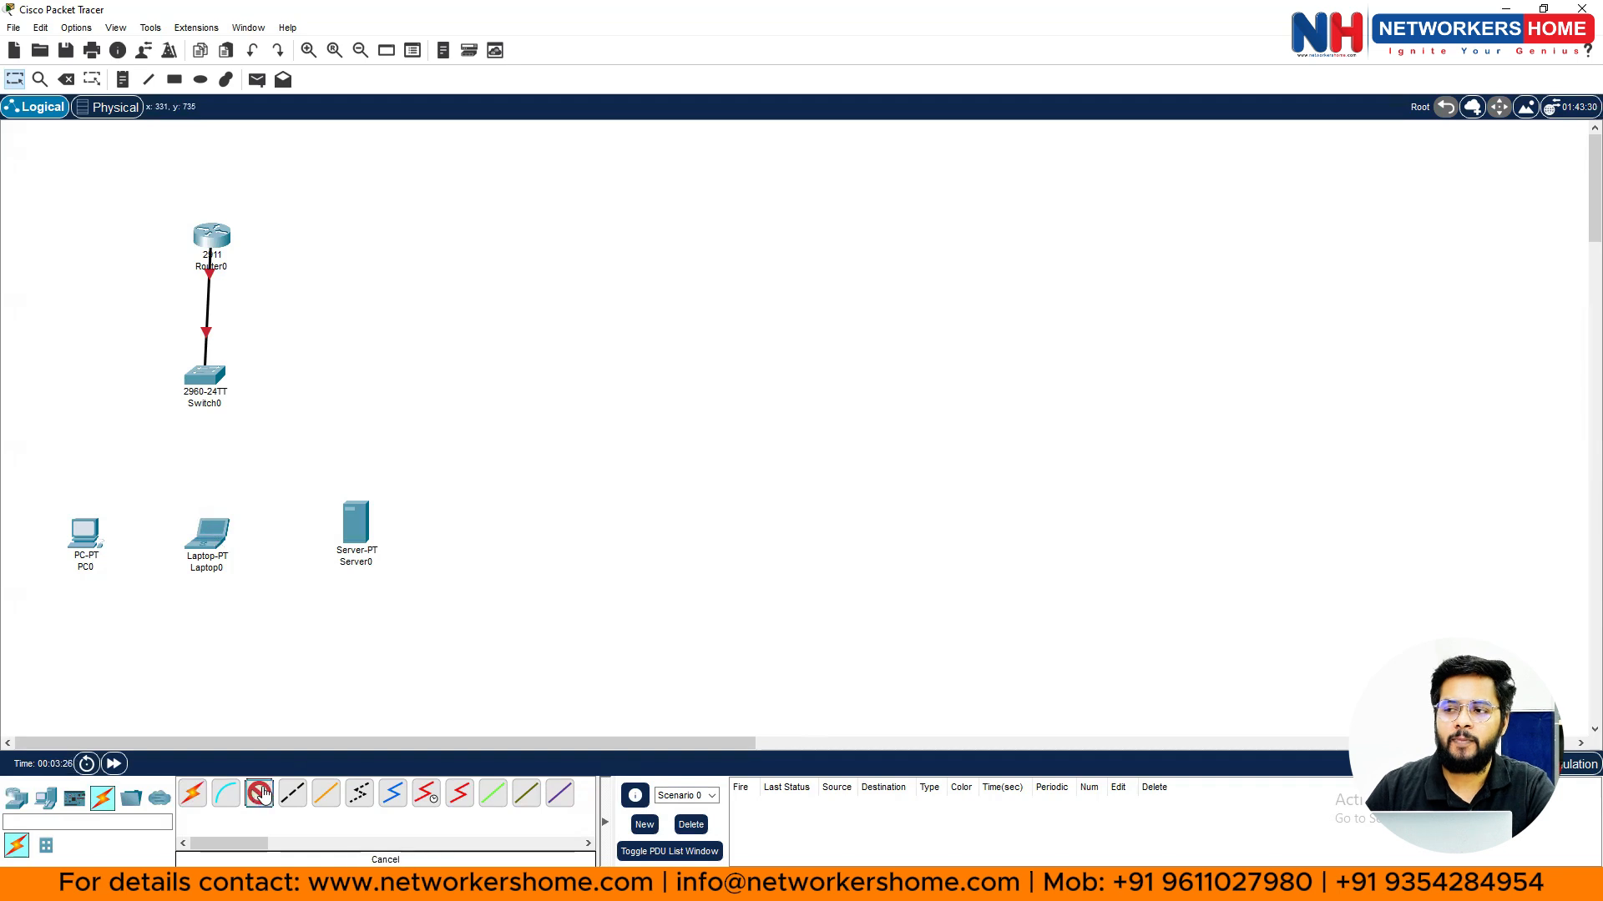
pyautogui.click(208, 376)
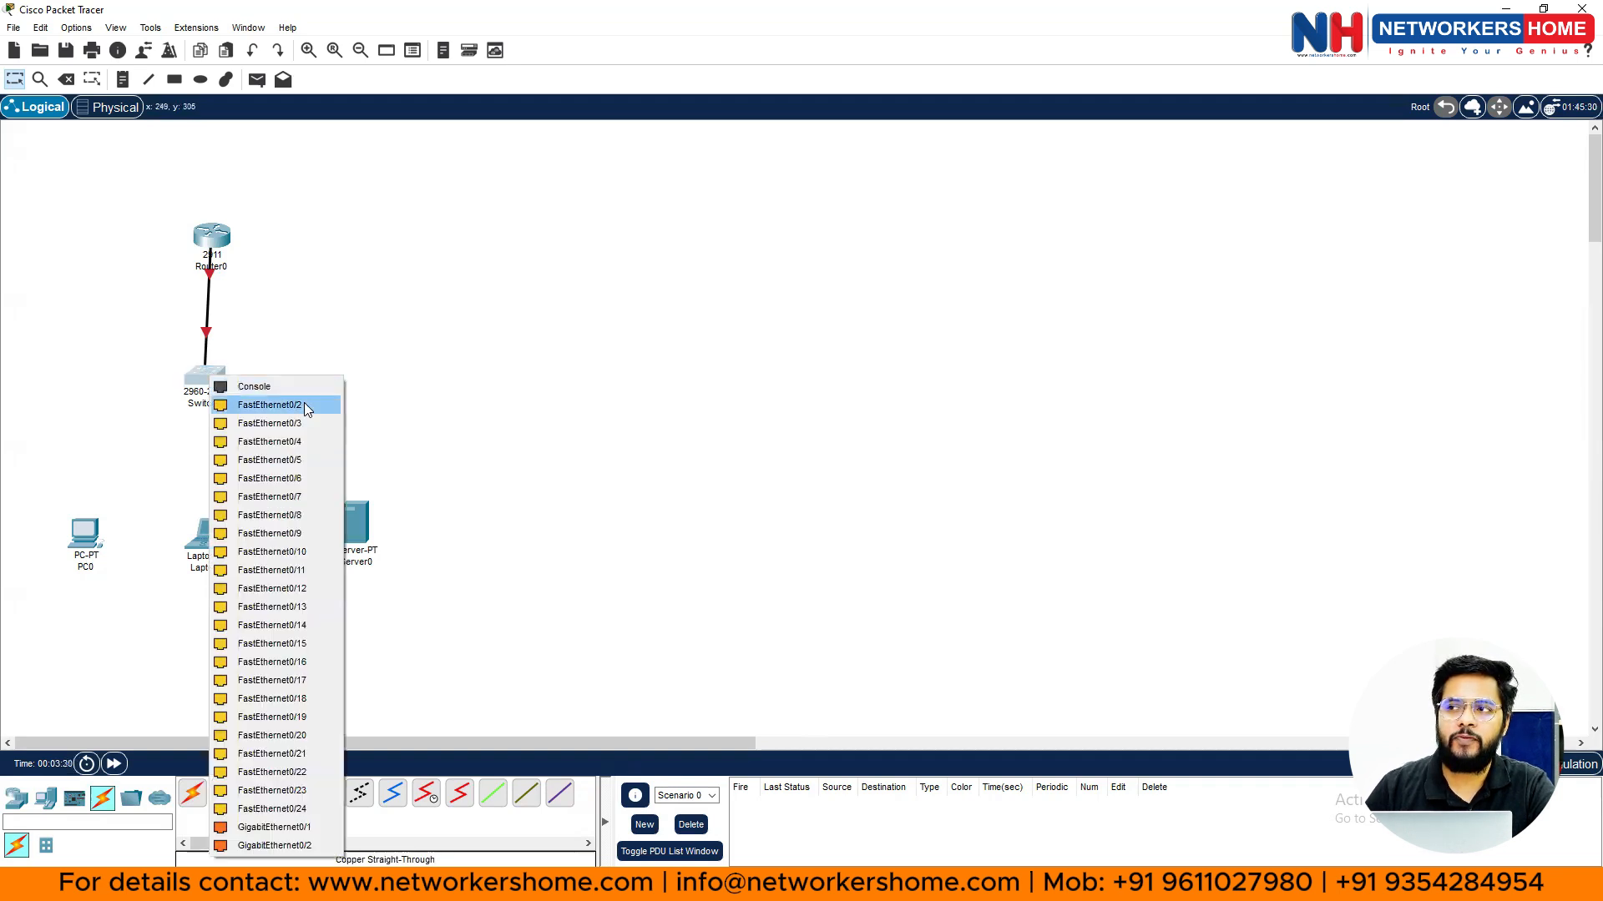
pyautogui.click(306, 408)
pyautogui.click(107, 543)
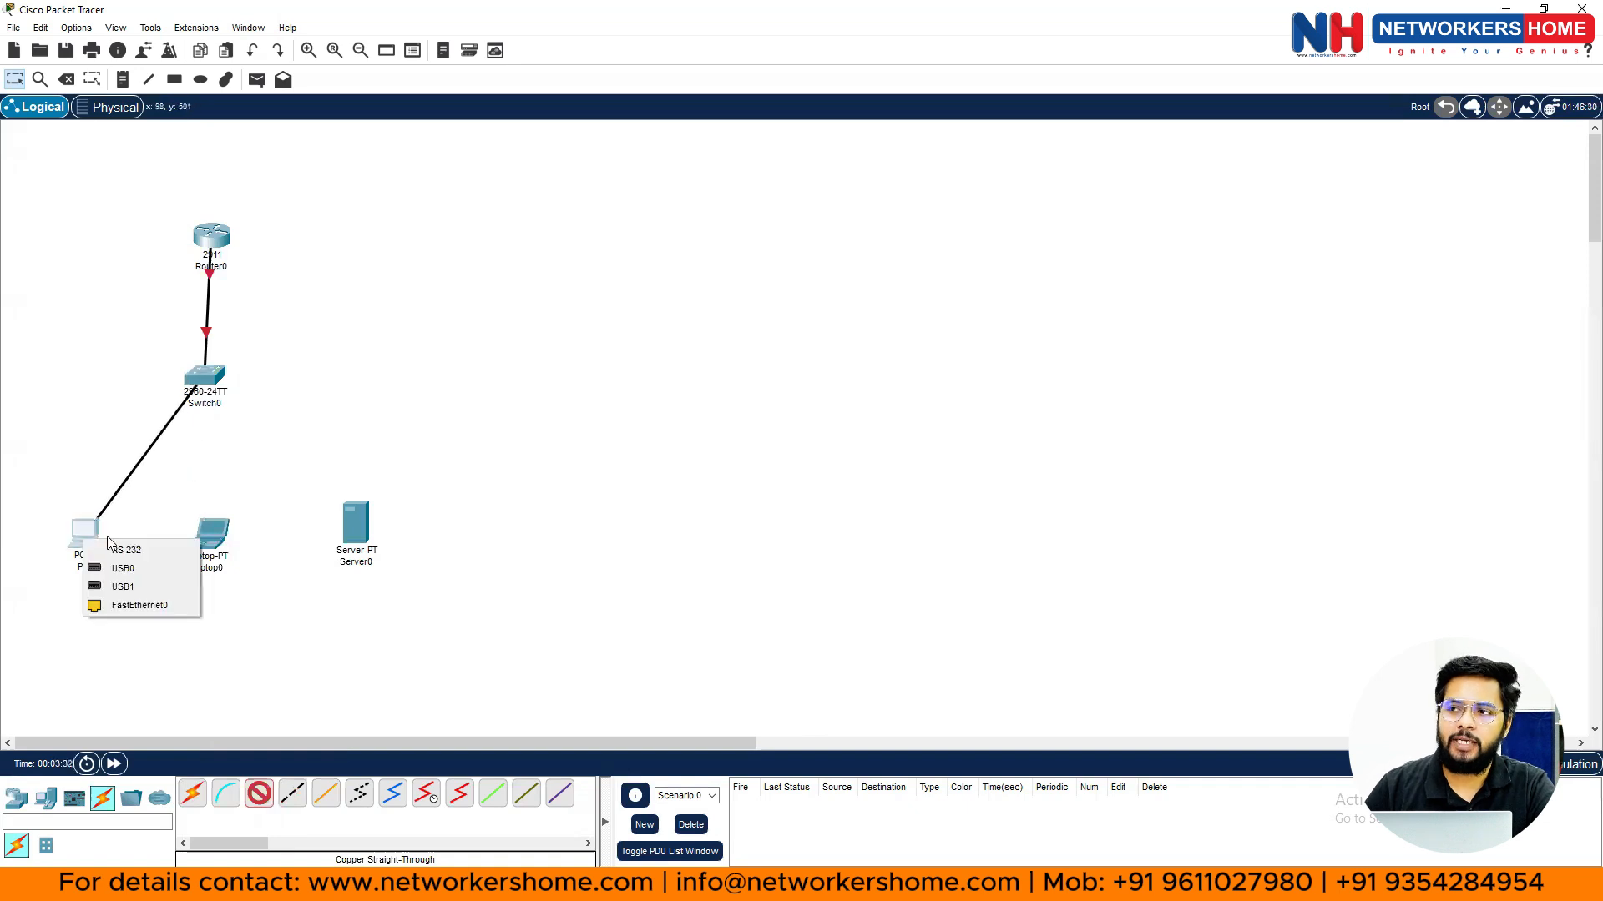
pyautogui.click(143, 603)
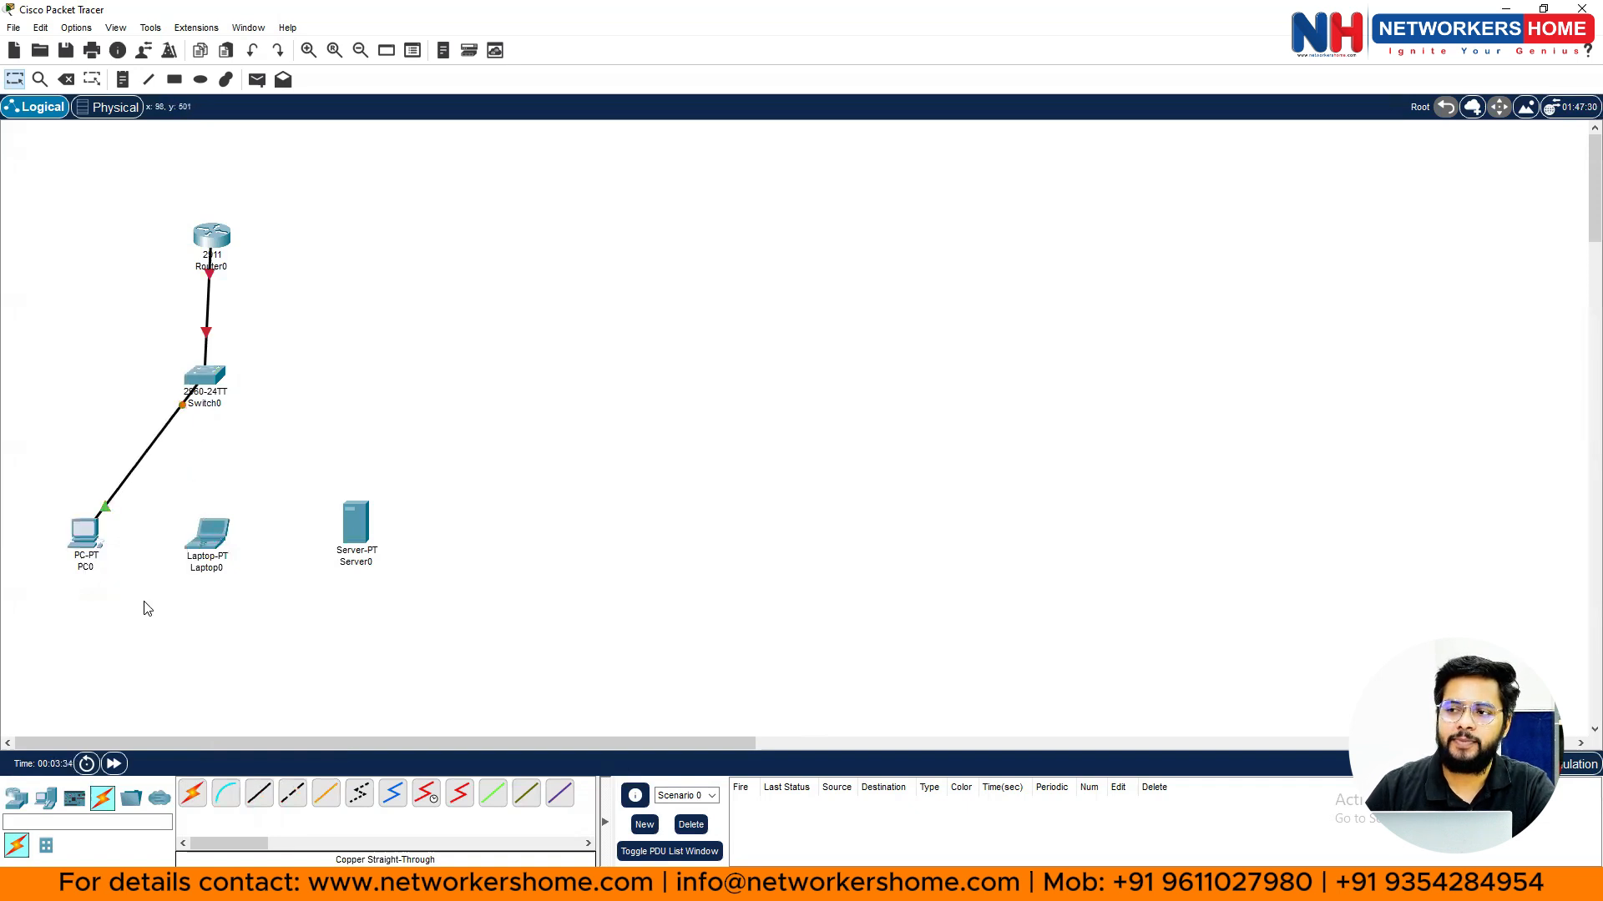
pyautogui.click(259, 794)
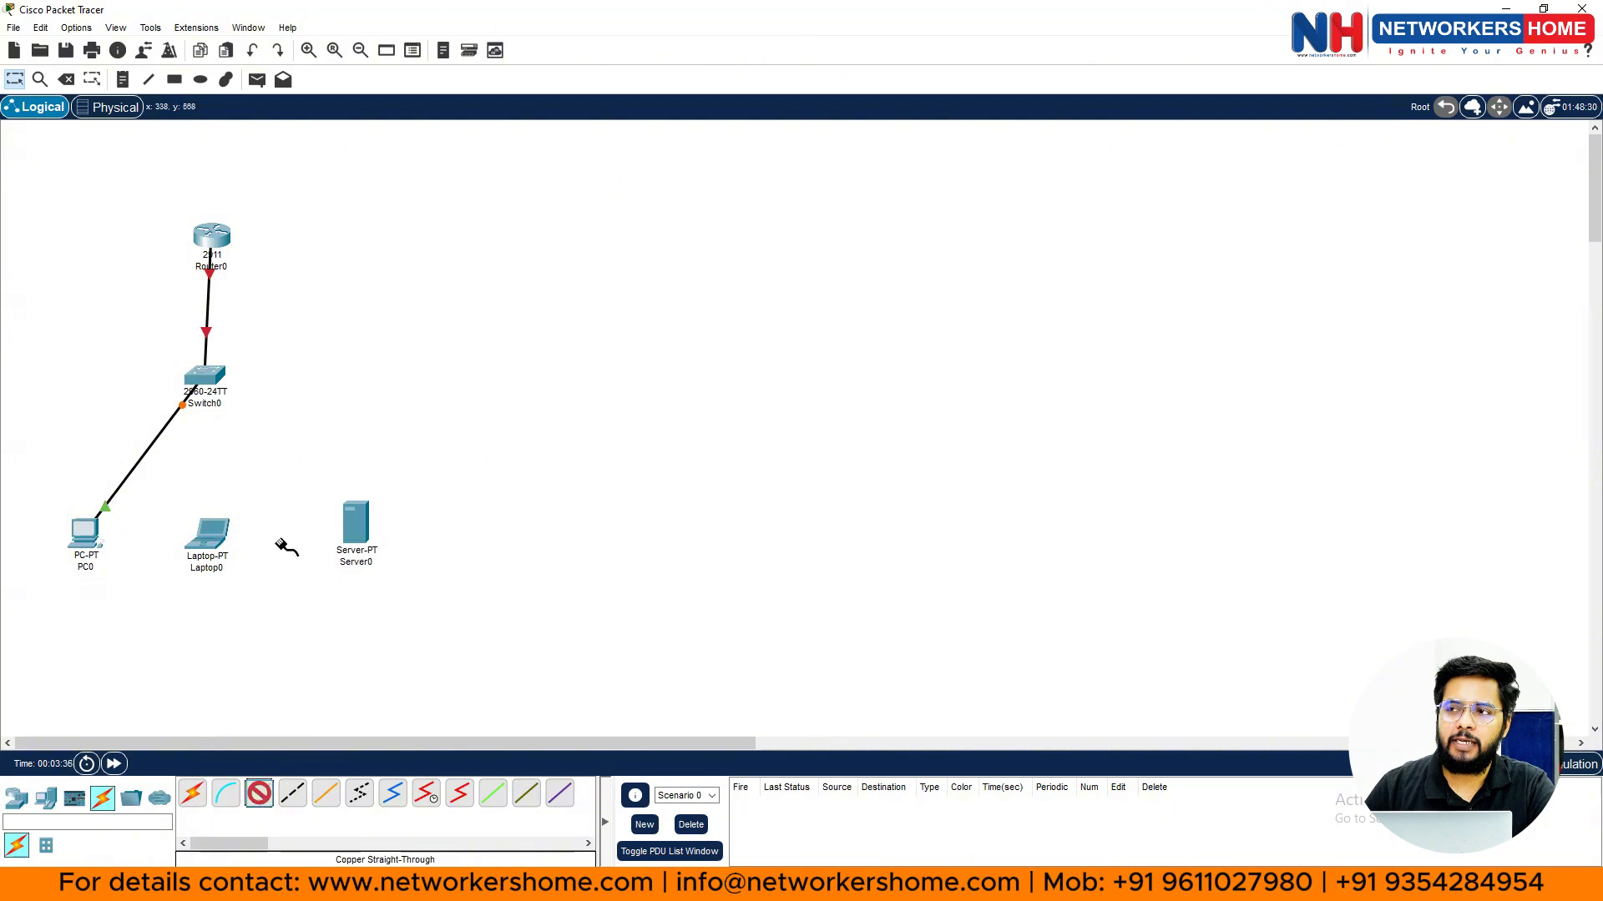
pyautogui.click(217, 378)
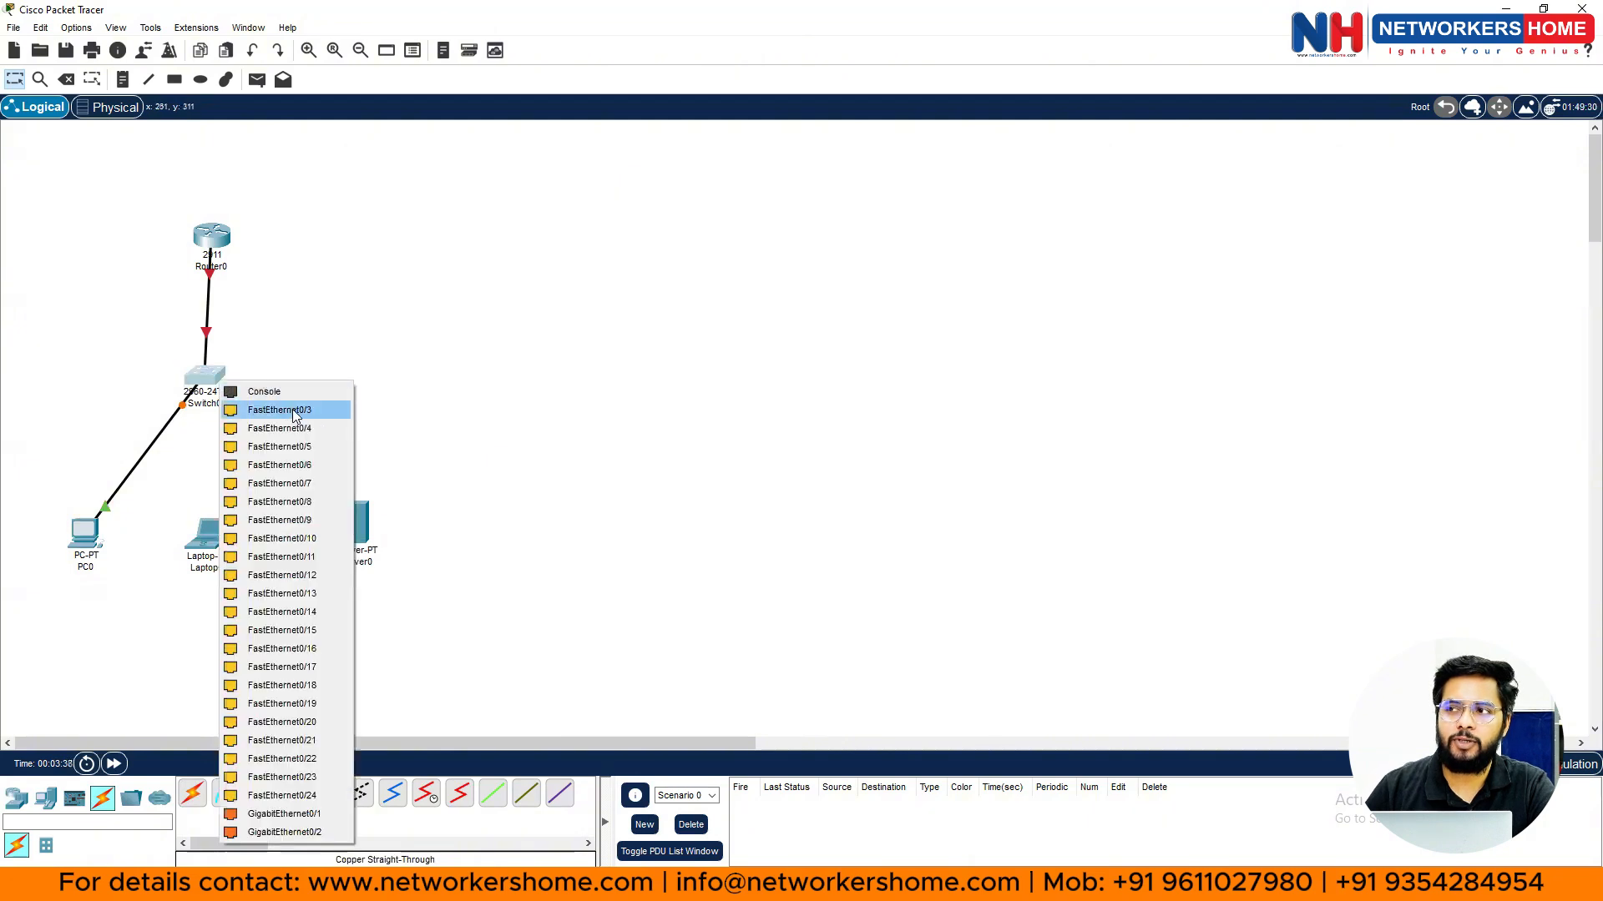
pyautogui.click(294, 415)
pyautogui.click(209, 539)
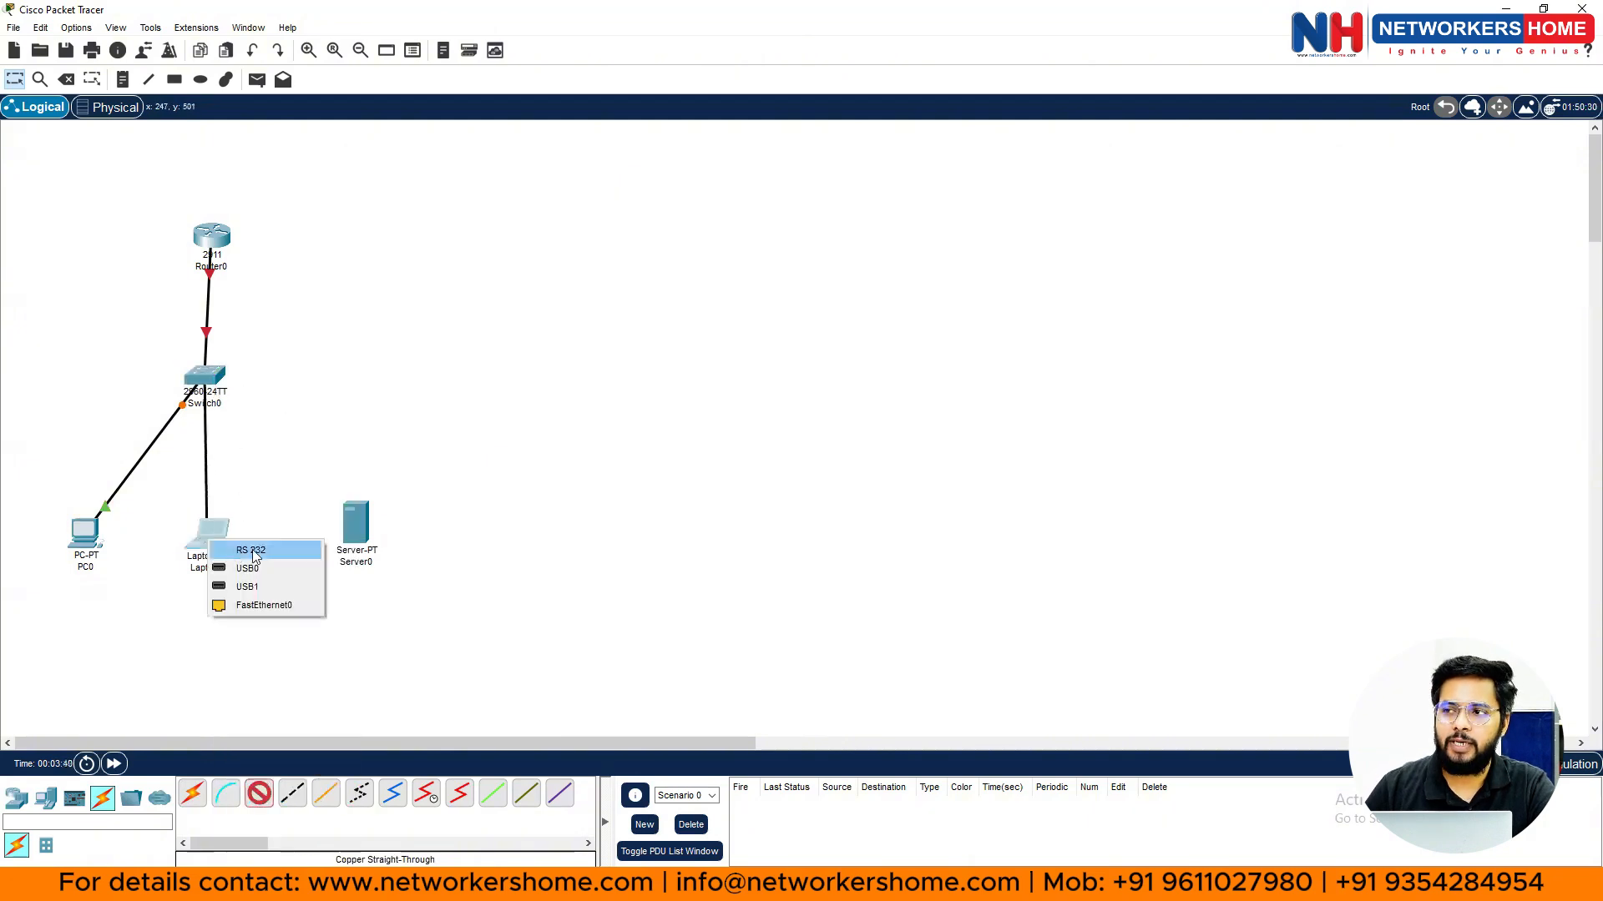
pyautogui.click(270, 607)
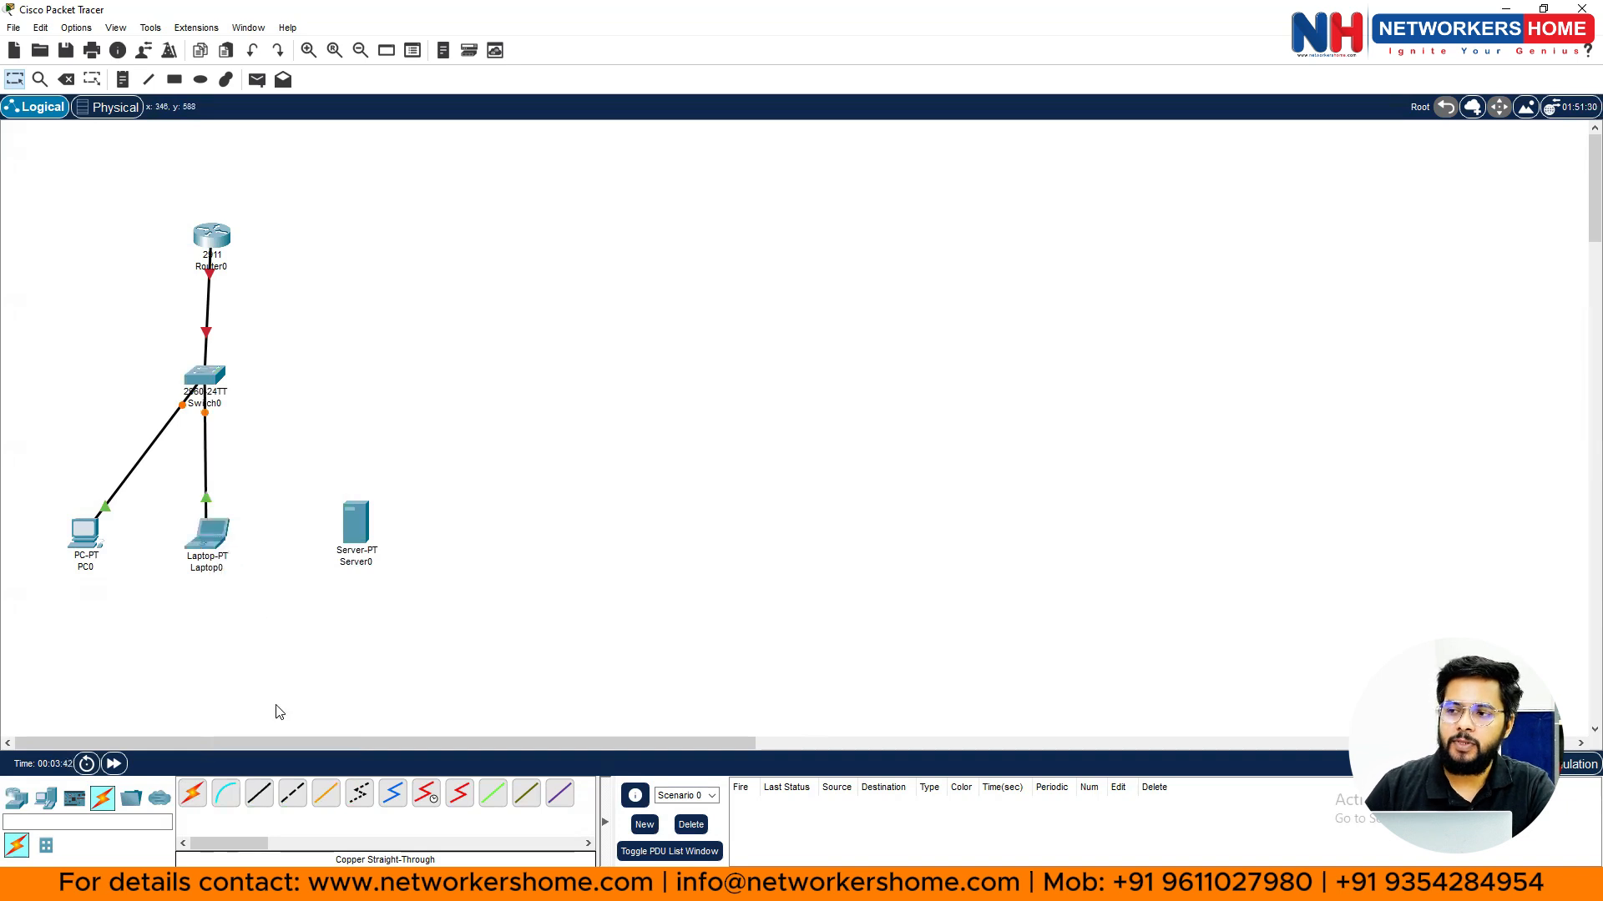
# - Link Switch0's FastEthernet0/4 to Server0's FastEthernet0 with another straight-through cable
pyautogui.click(259, 793)
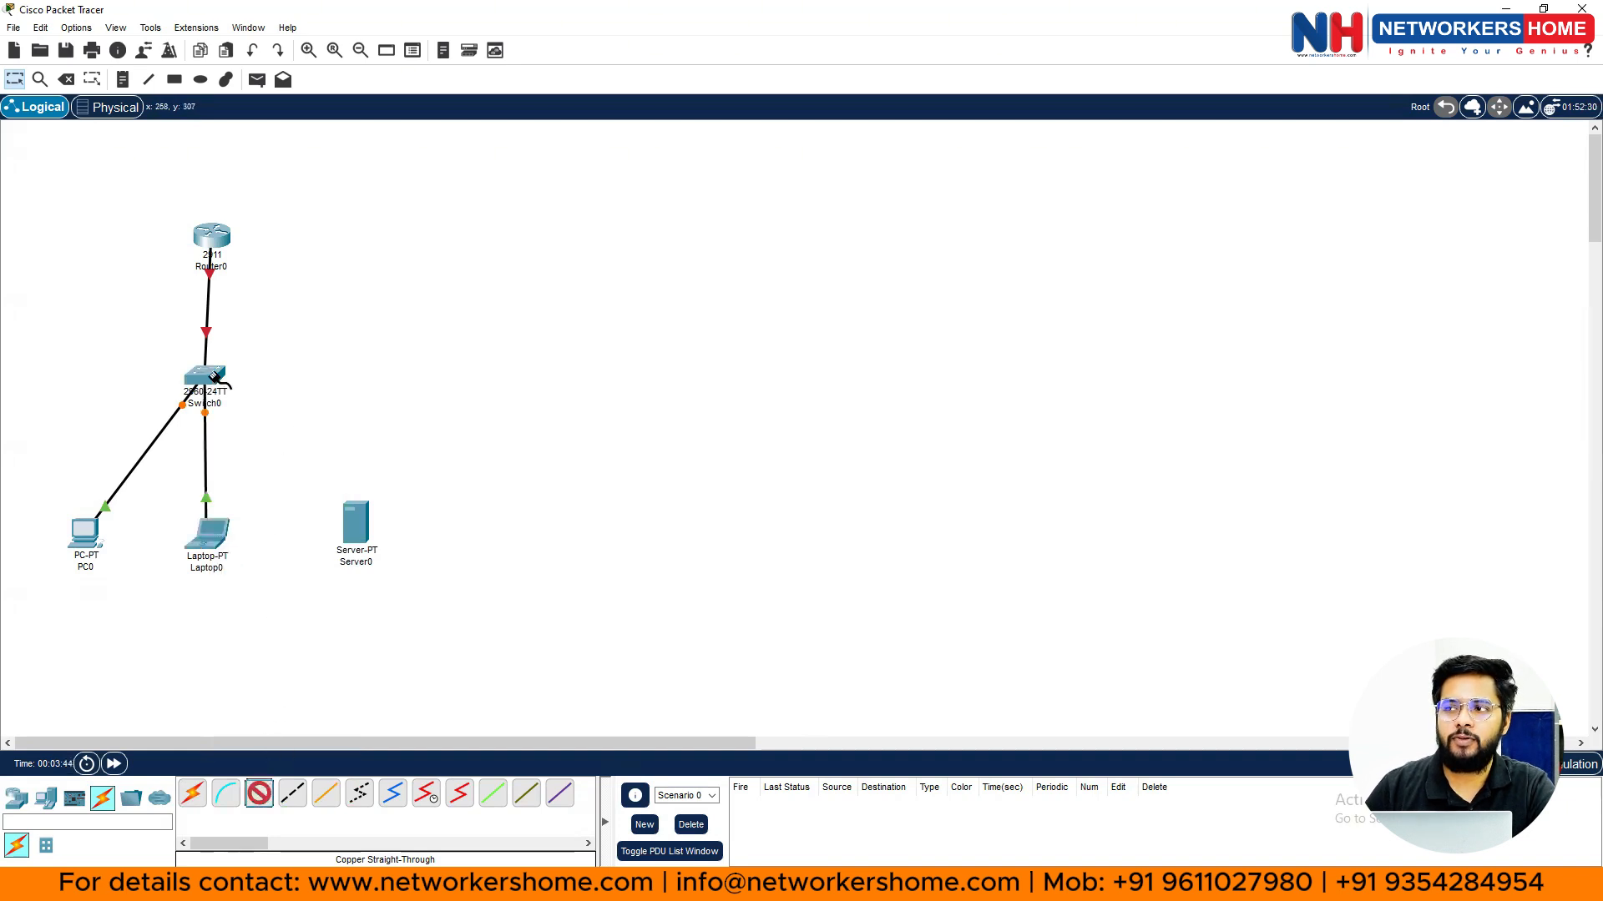
pyautogui.click(214, 375)
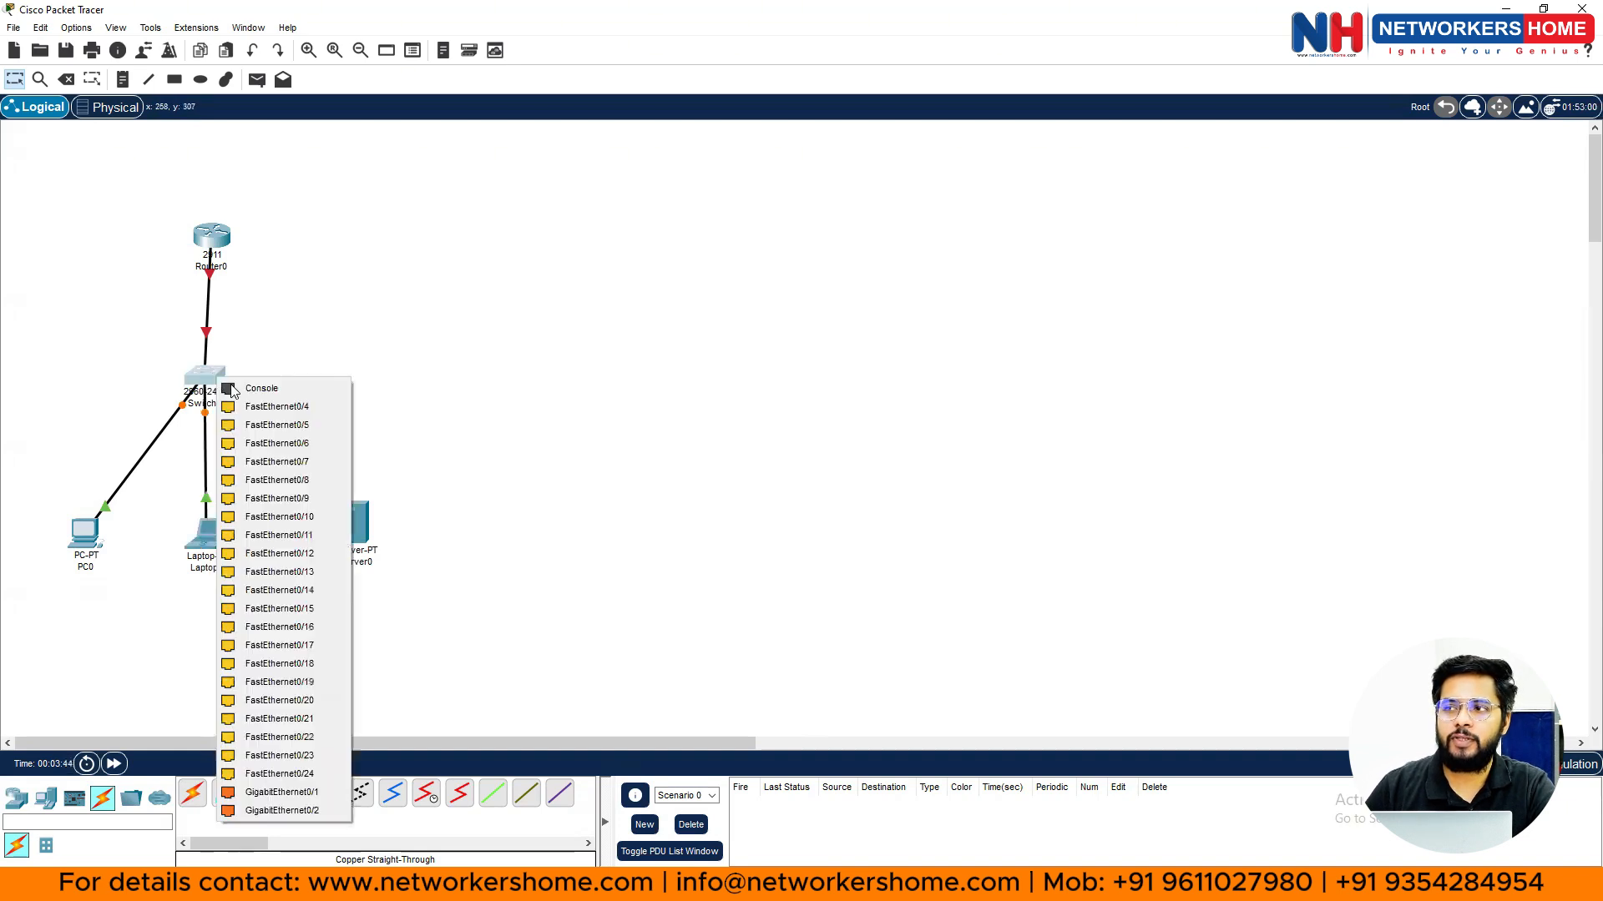
pyautogui.click(283, 408)
pyautogui.click(359, 523)
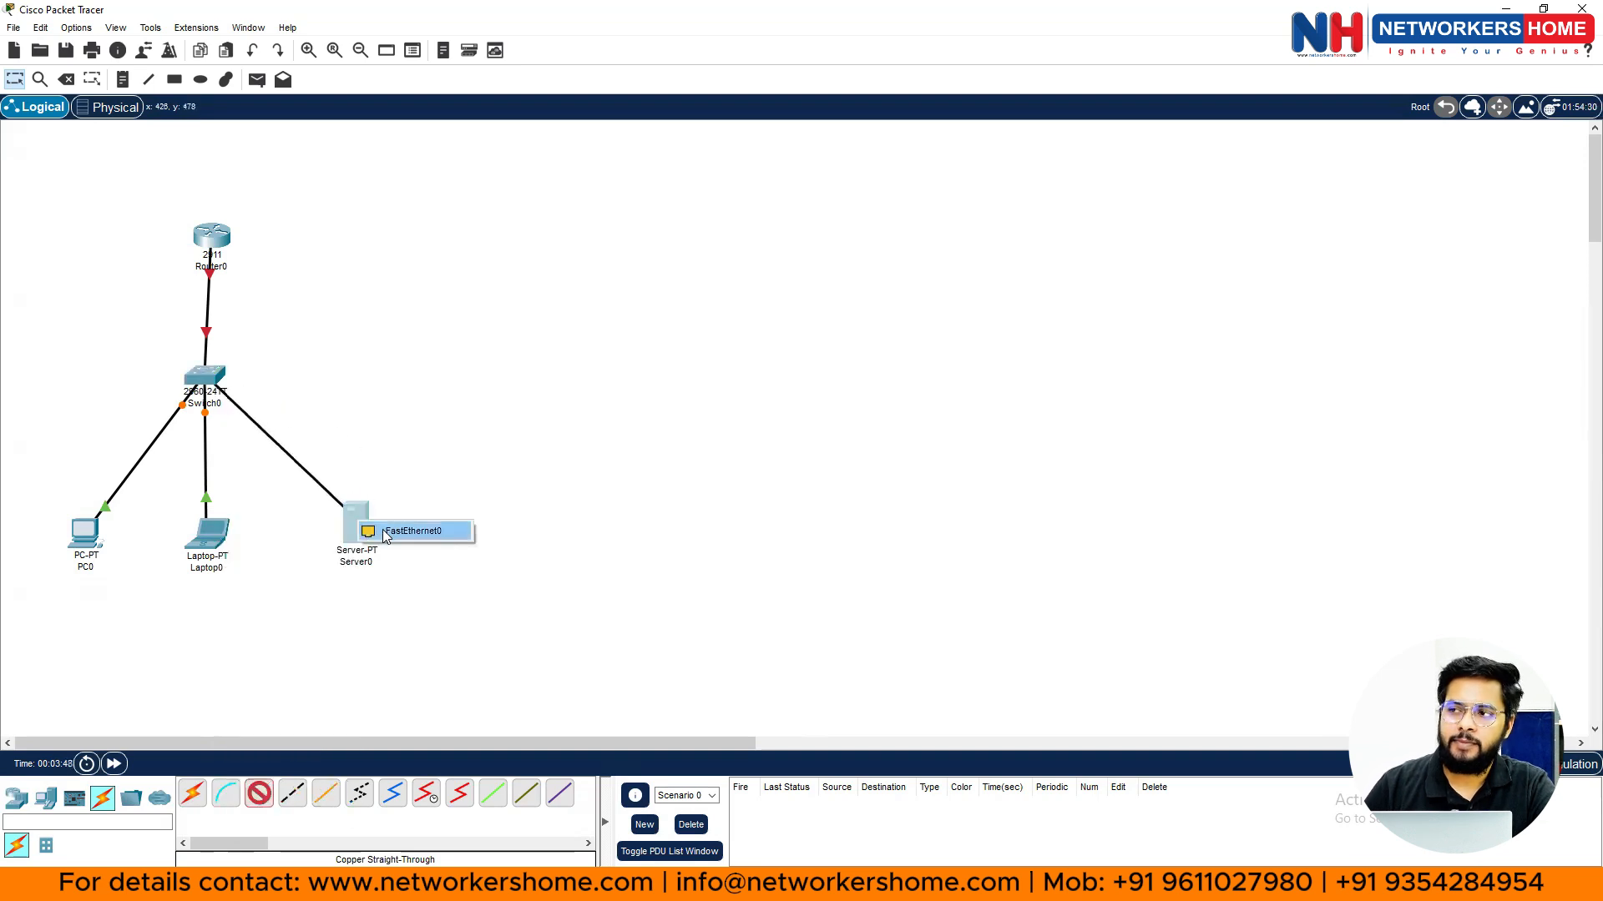
pyautogui.click(386, 534)
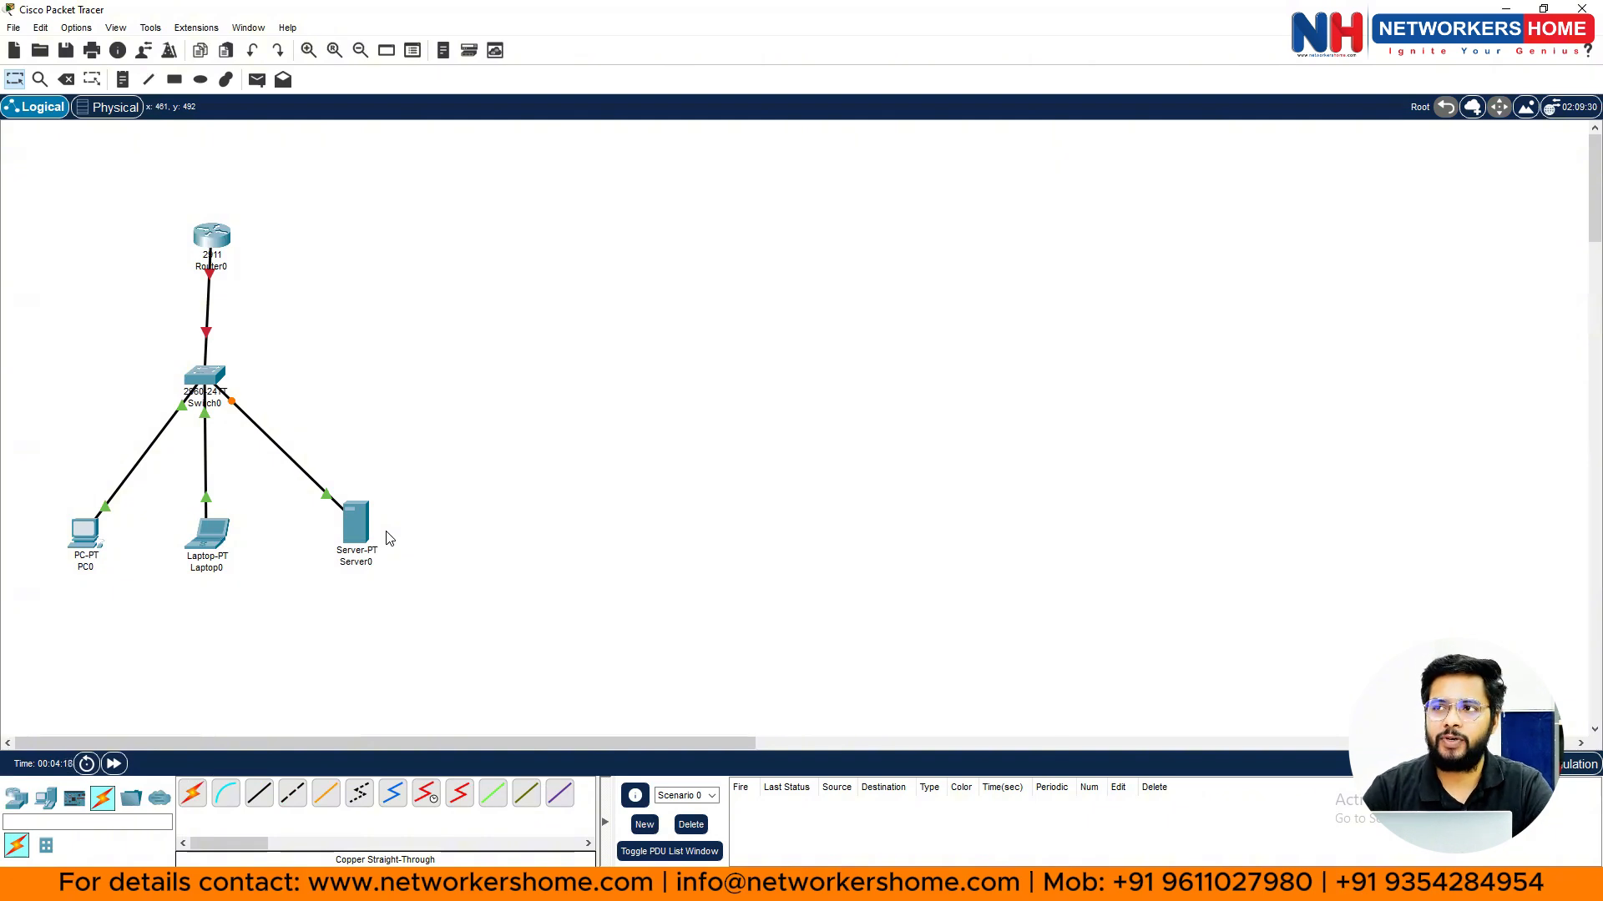
# - Delete the existing Router0, Laptop0, PC0 and other Switch0 links with the Delete tool
pyautogui.click(66, 80)
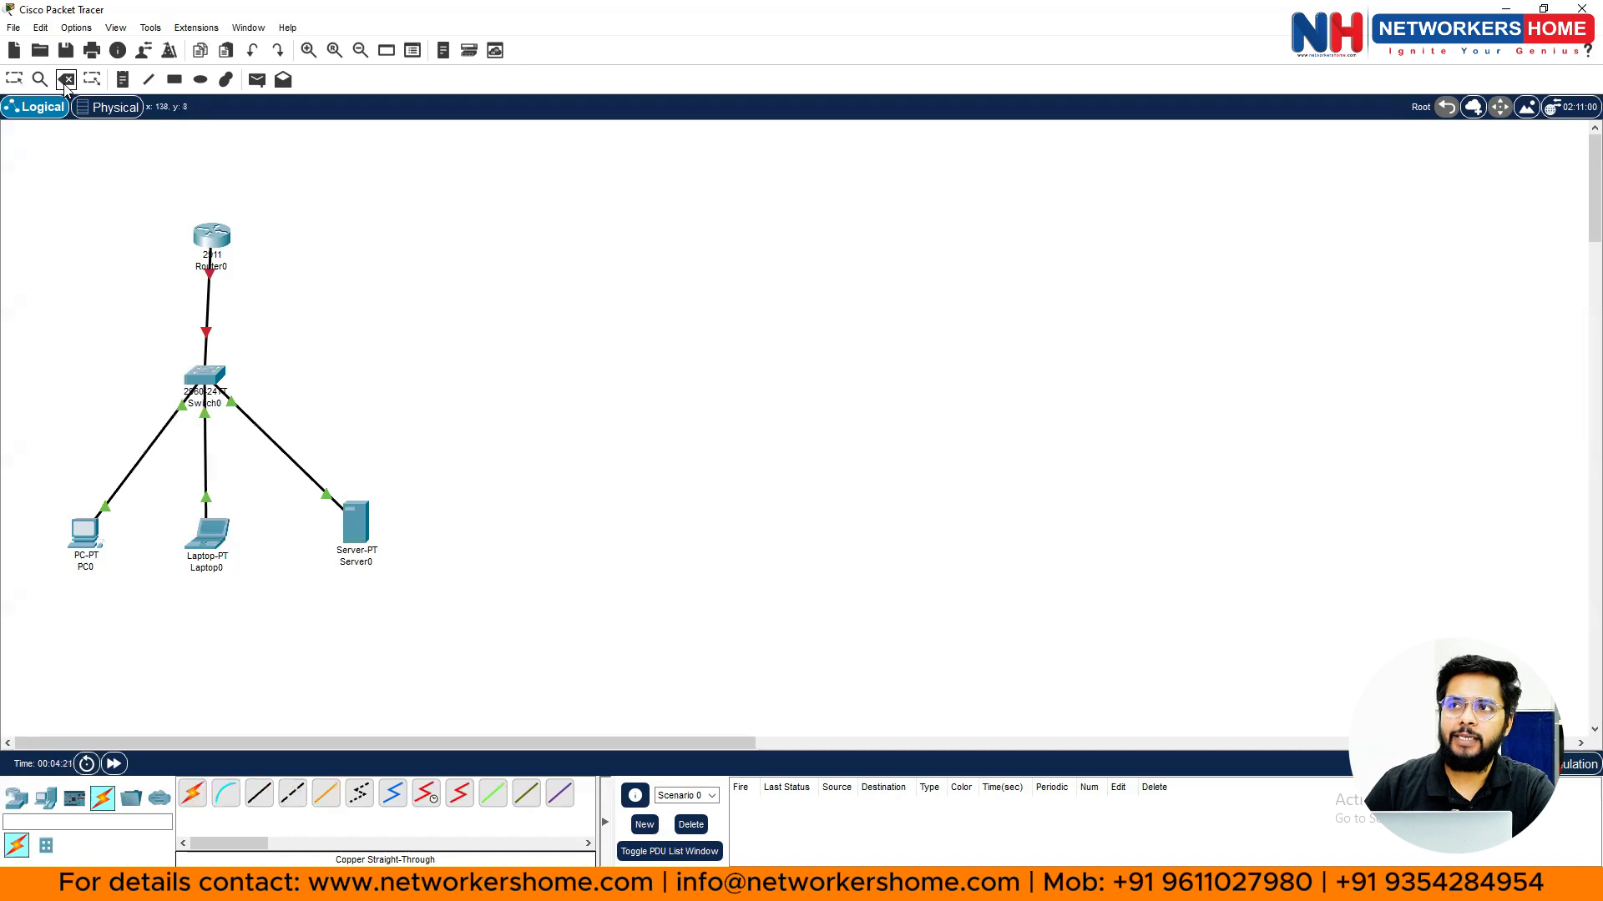
pyautogui.click(206, 315)
pyautogui.click(251, 421)
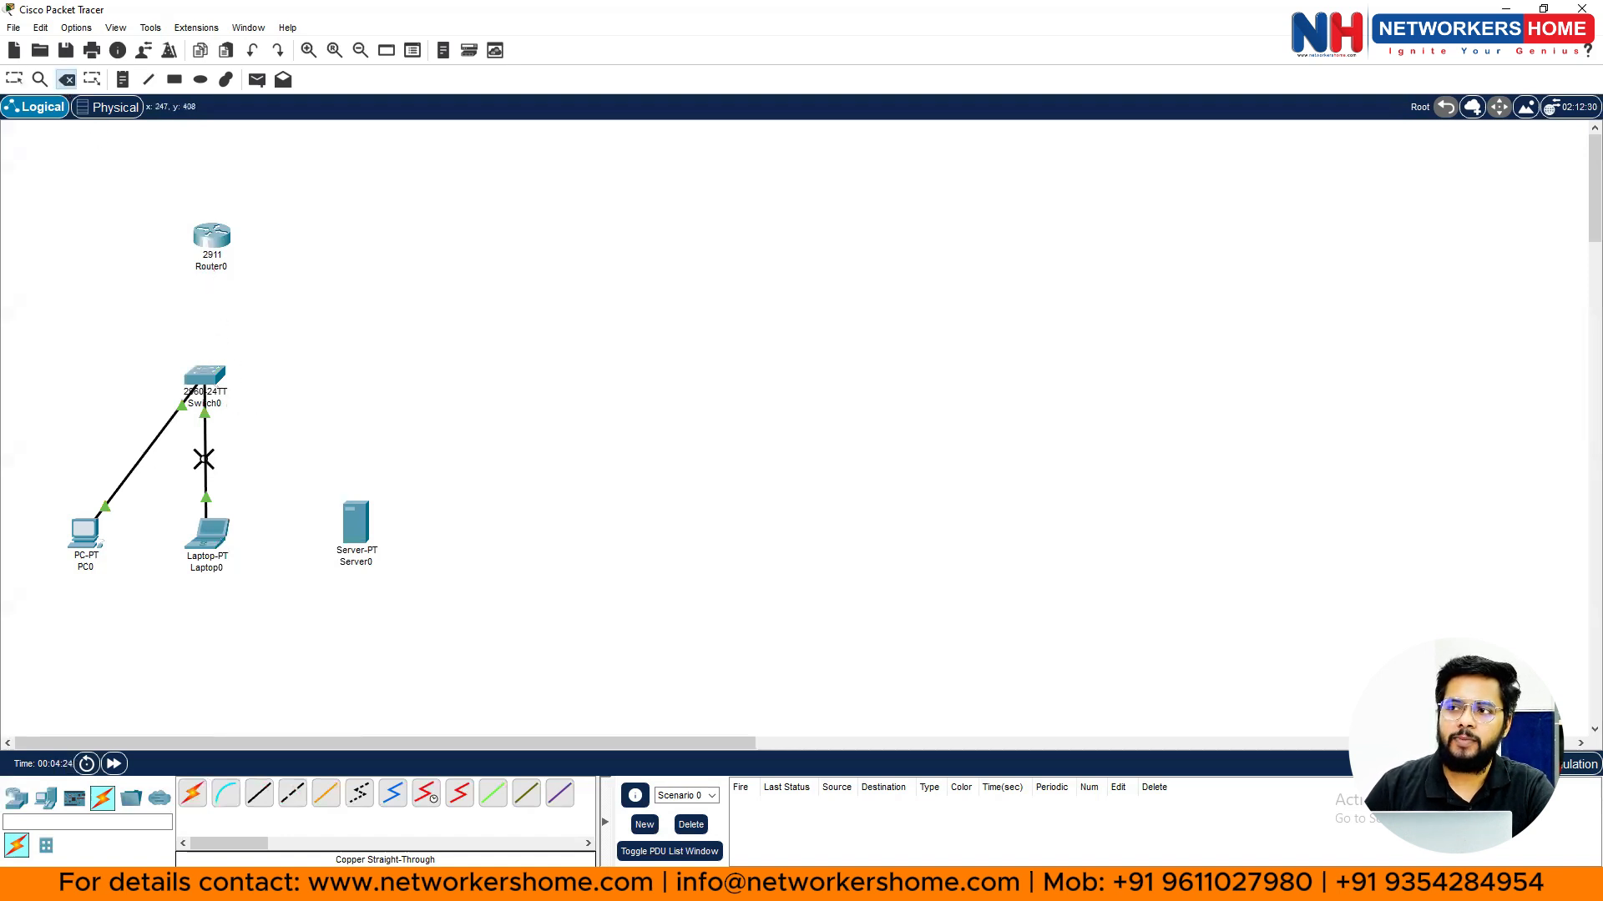
pyautogui.click(203, 459)
pyautogui.click(154, 450)
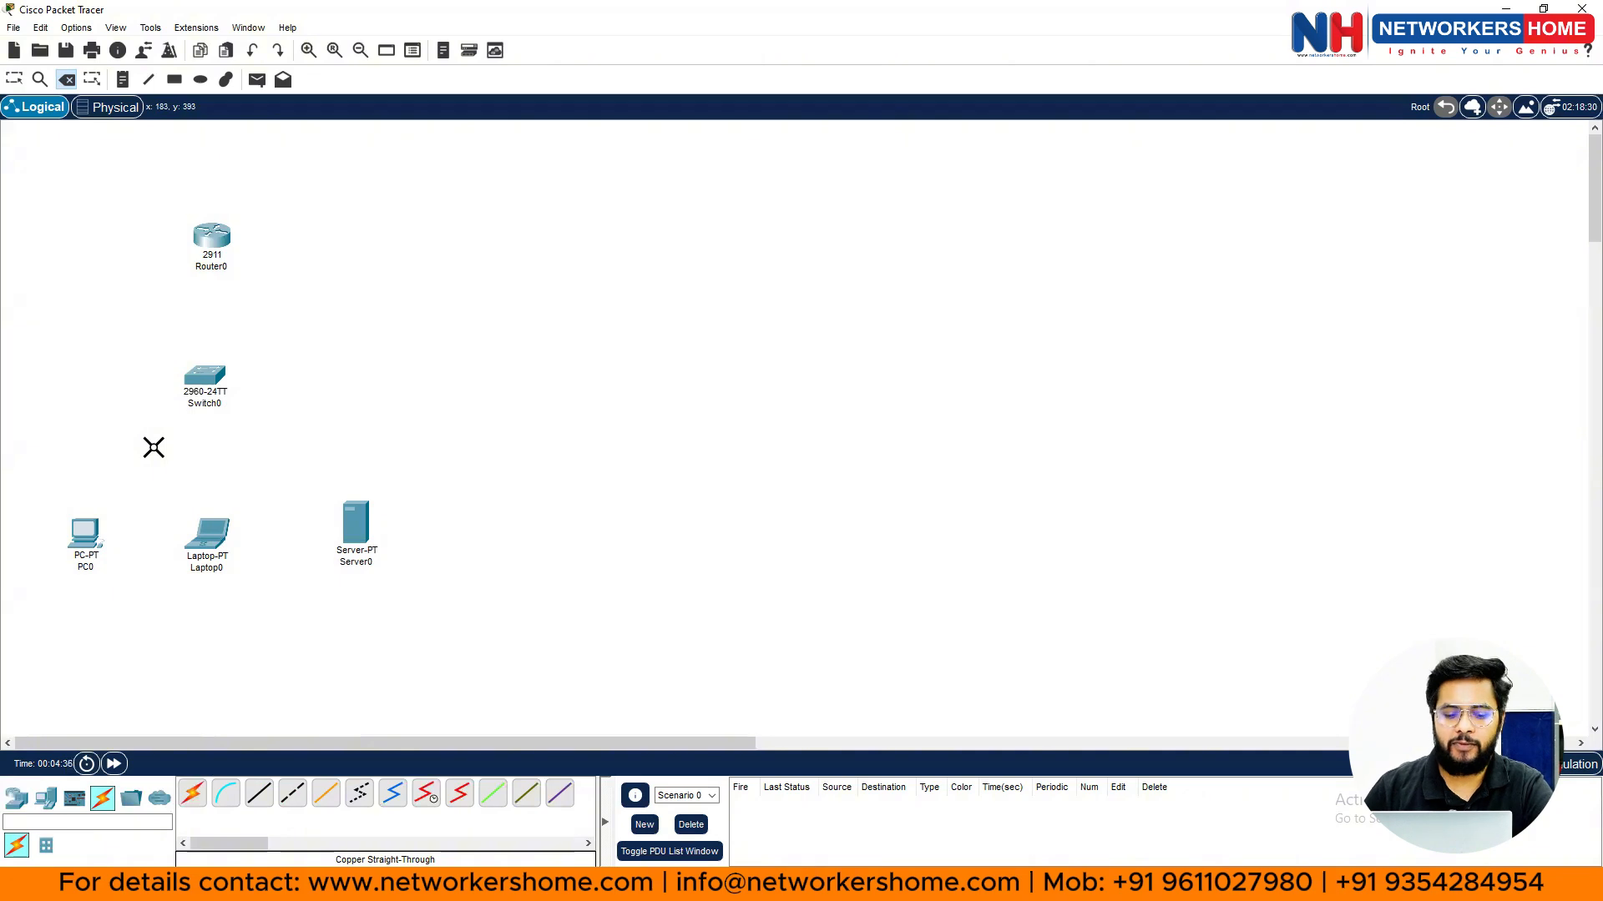
pyautogui.press('Escape')
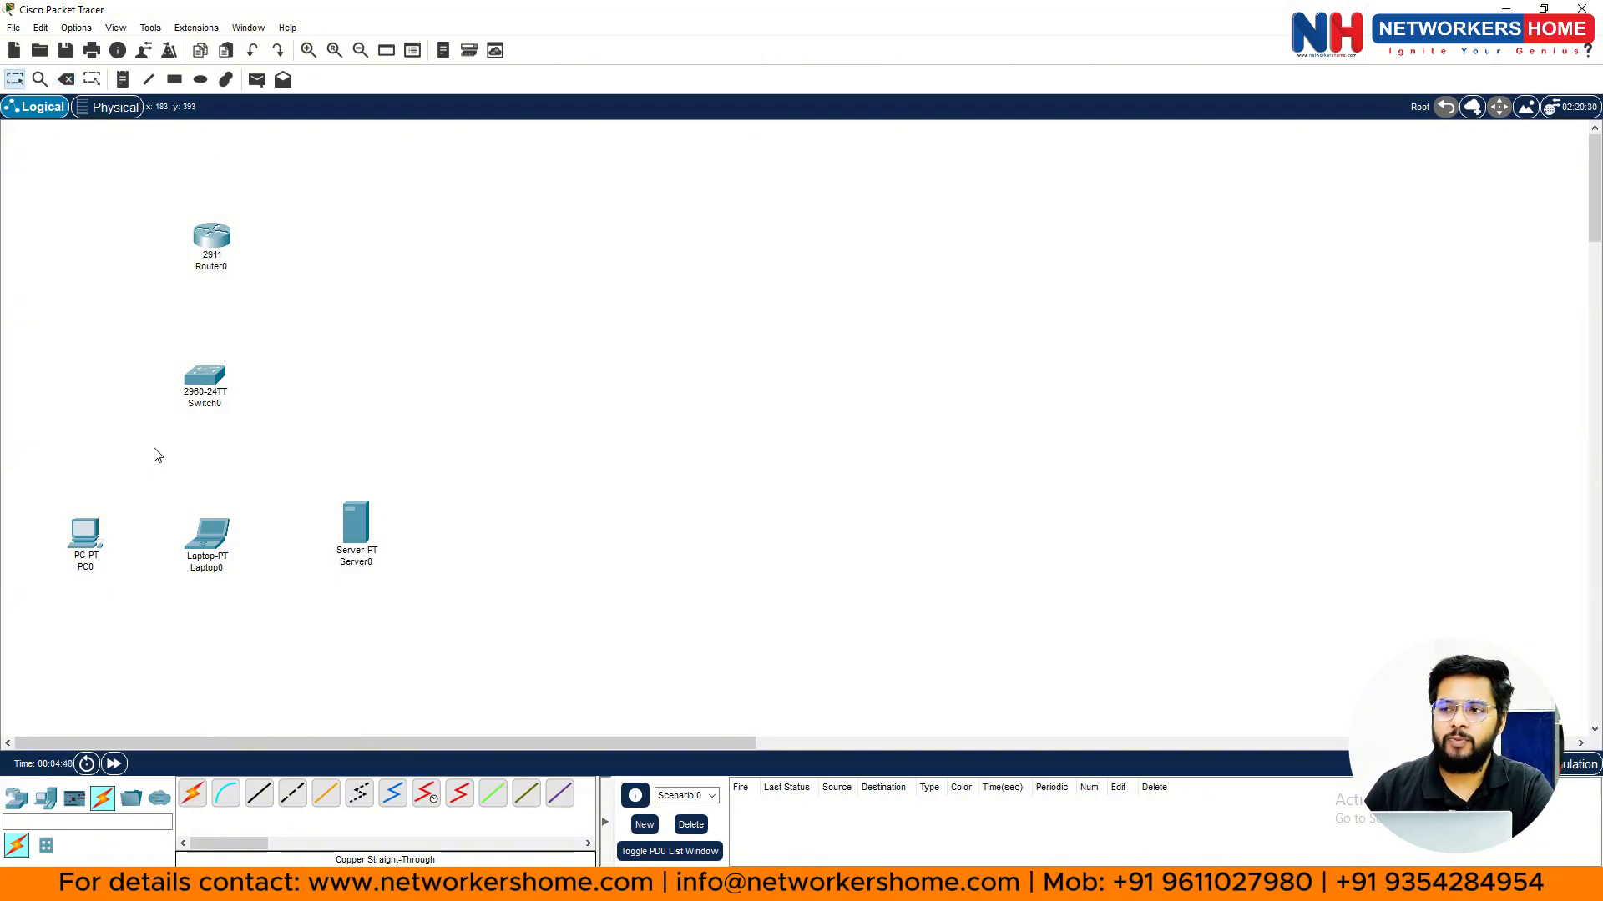
# - Reconnect Router0's GigabitEthernet0/0 to Switch0 with a Copper Straight-Through cable
pyautogui.click(264, 796)
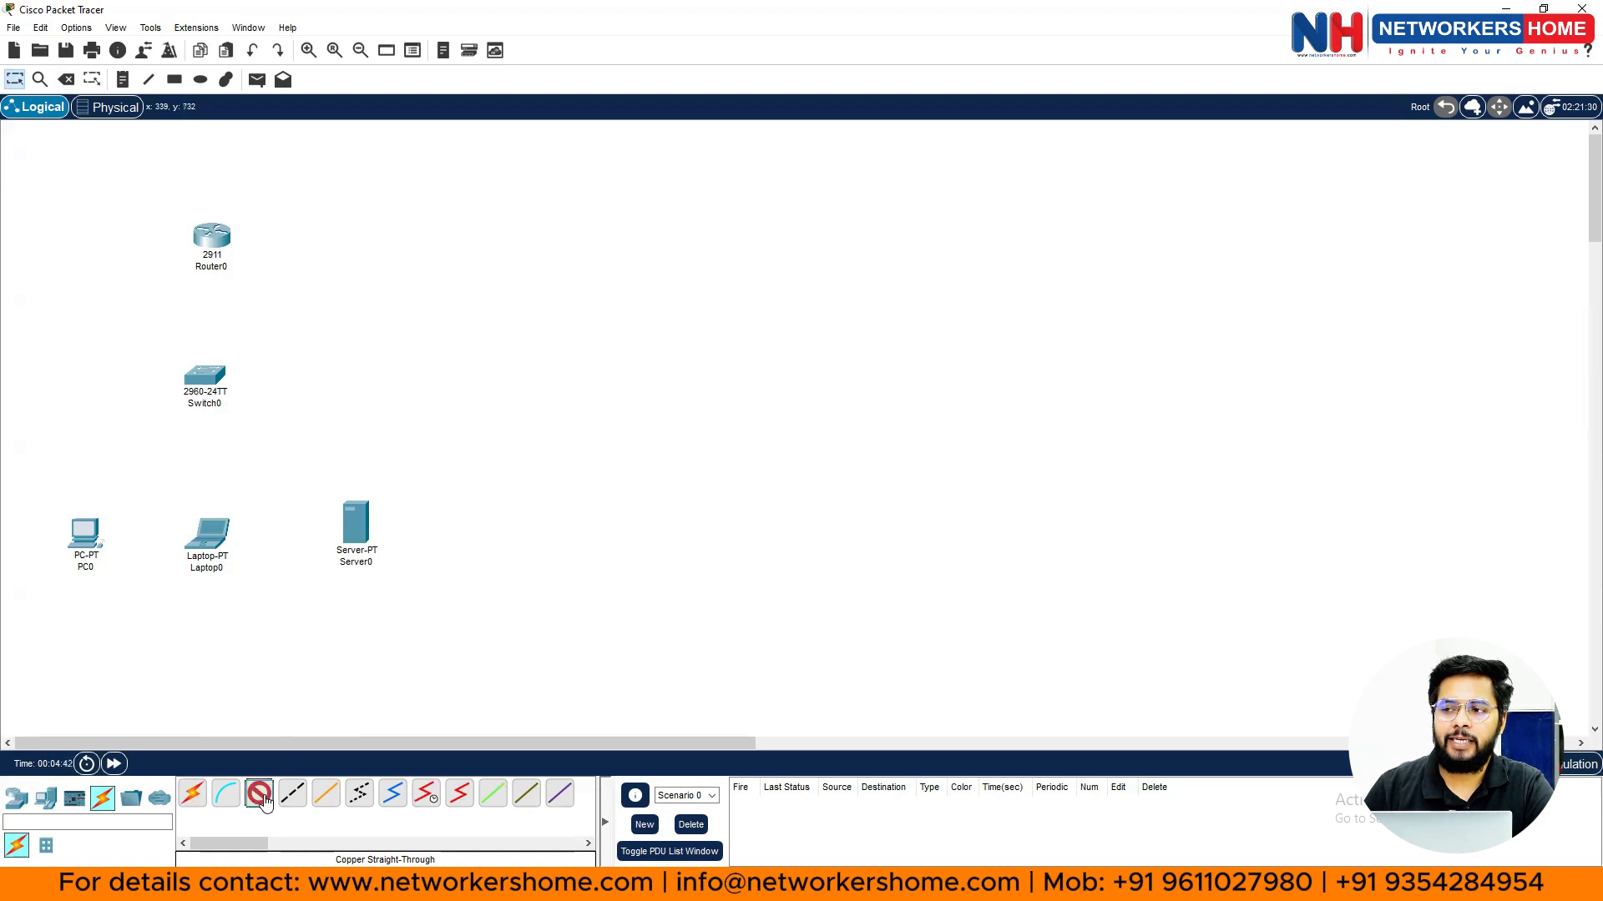
pyautogui.click(218, 237)
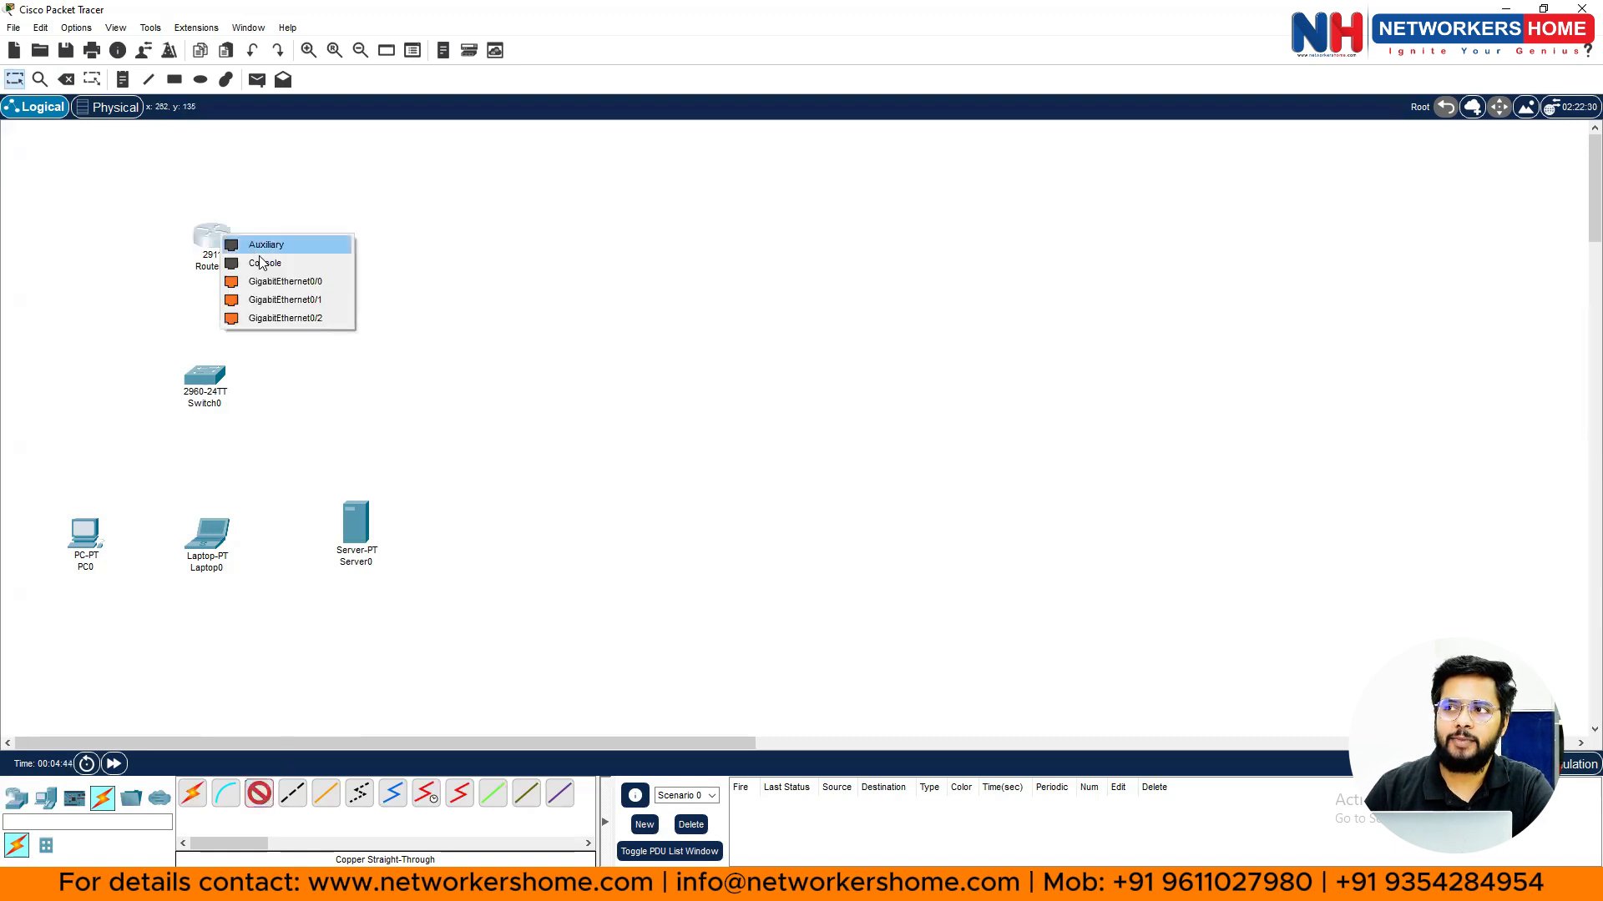
pyautogui.click(276, 282)
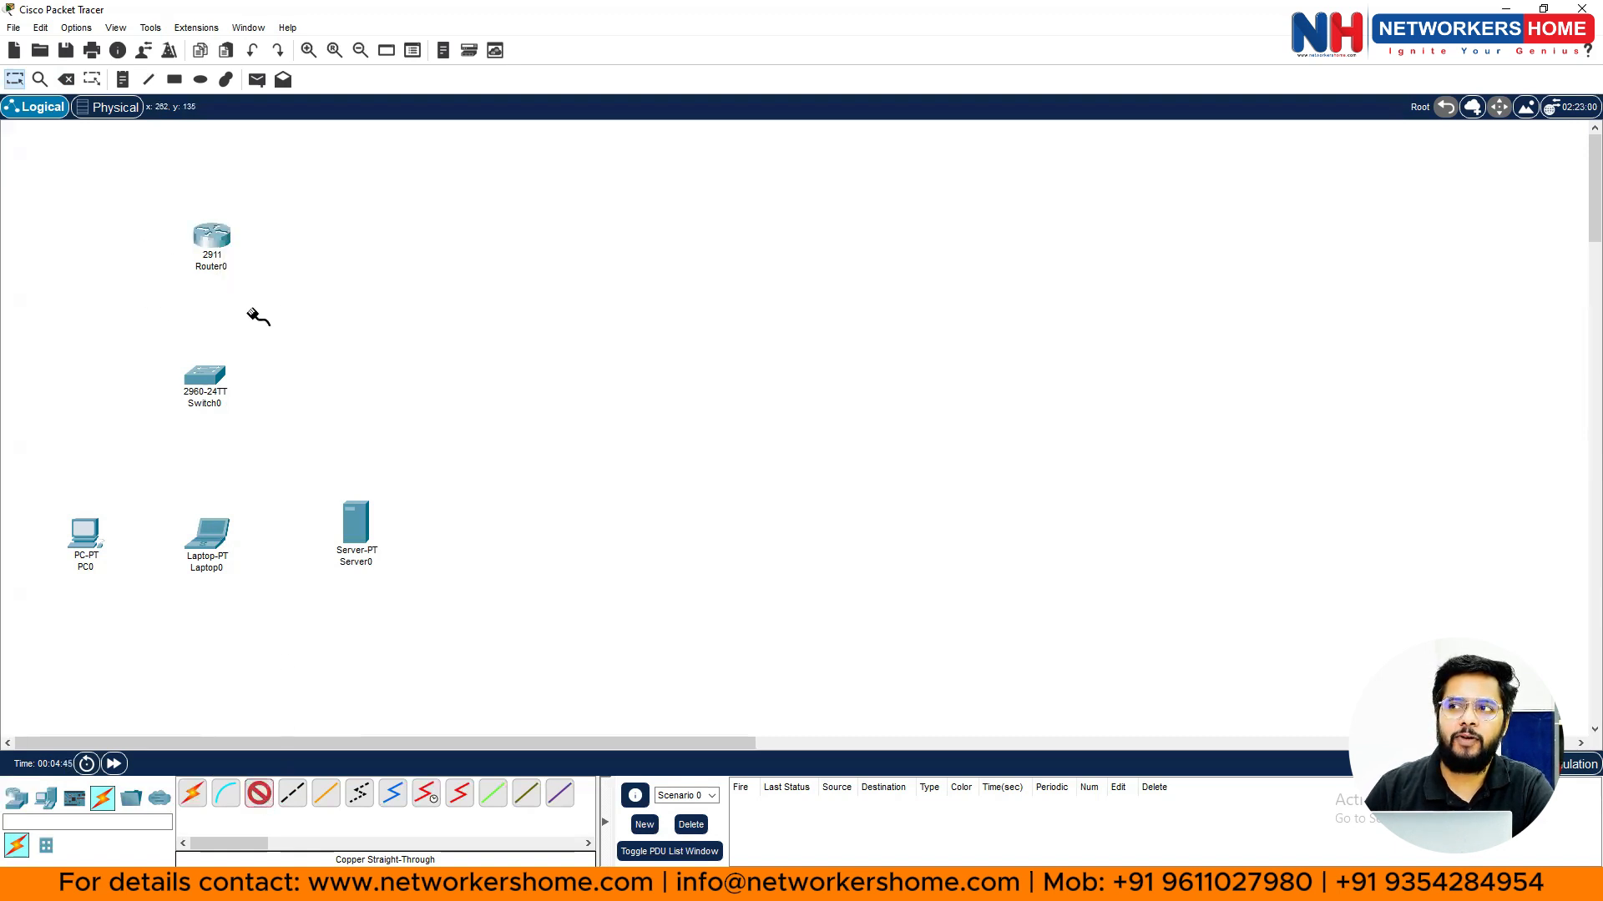
pyautogui.click(211, 373)
pyautogui.click(271, 399)
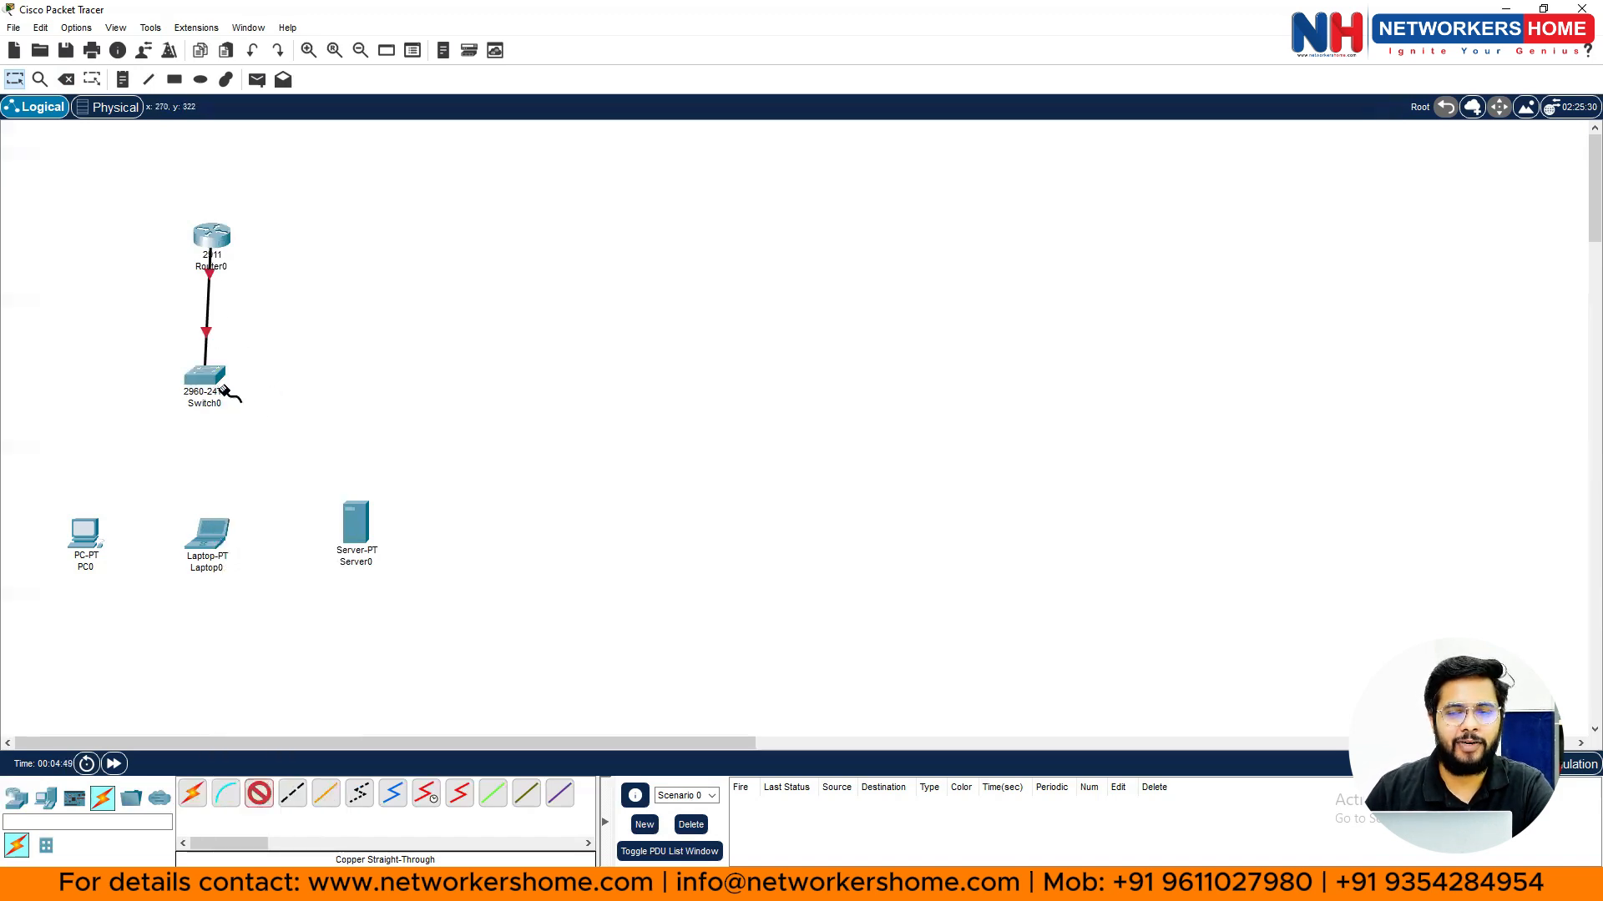
# - Cable Switch0 Fa0/2 to PC0 and Fa0/3 to Laptop0 FastEthernet0
pyautogui.click(207, 377)
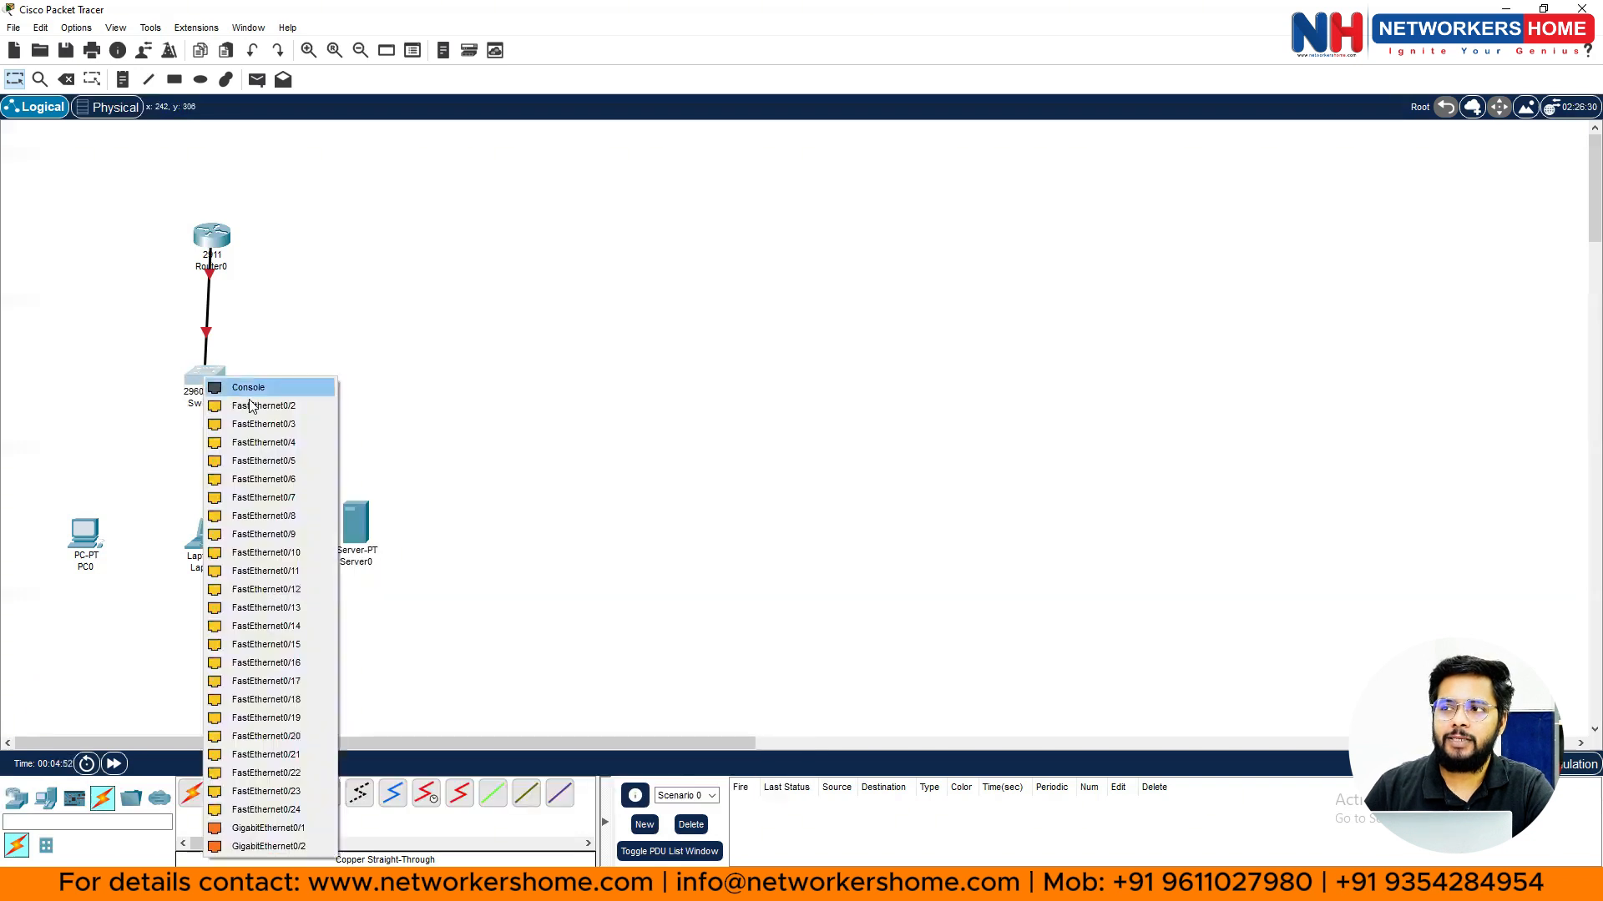
pyautogui.click(253, 407)
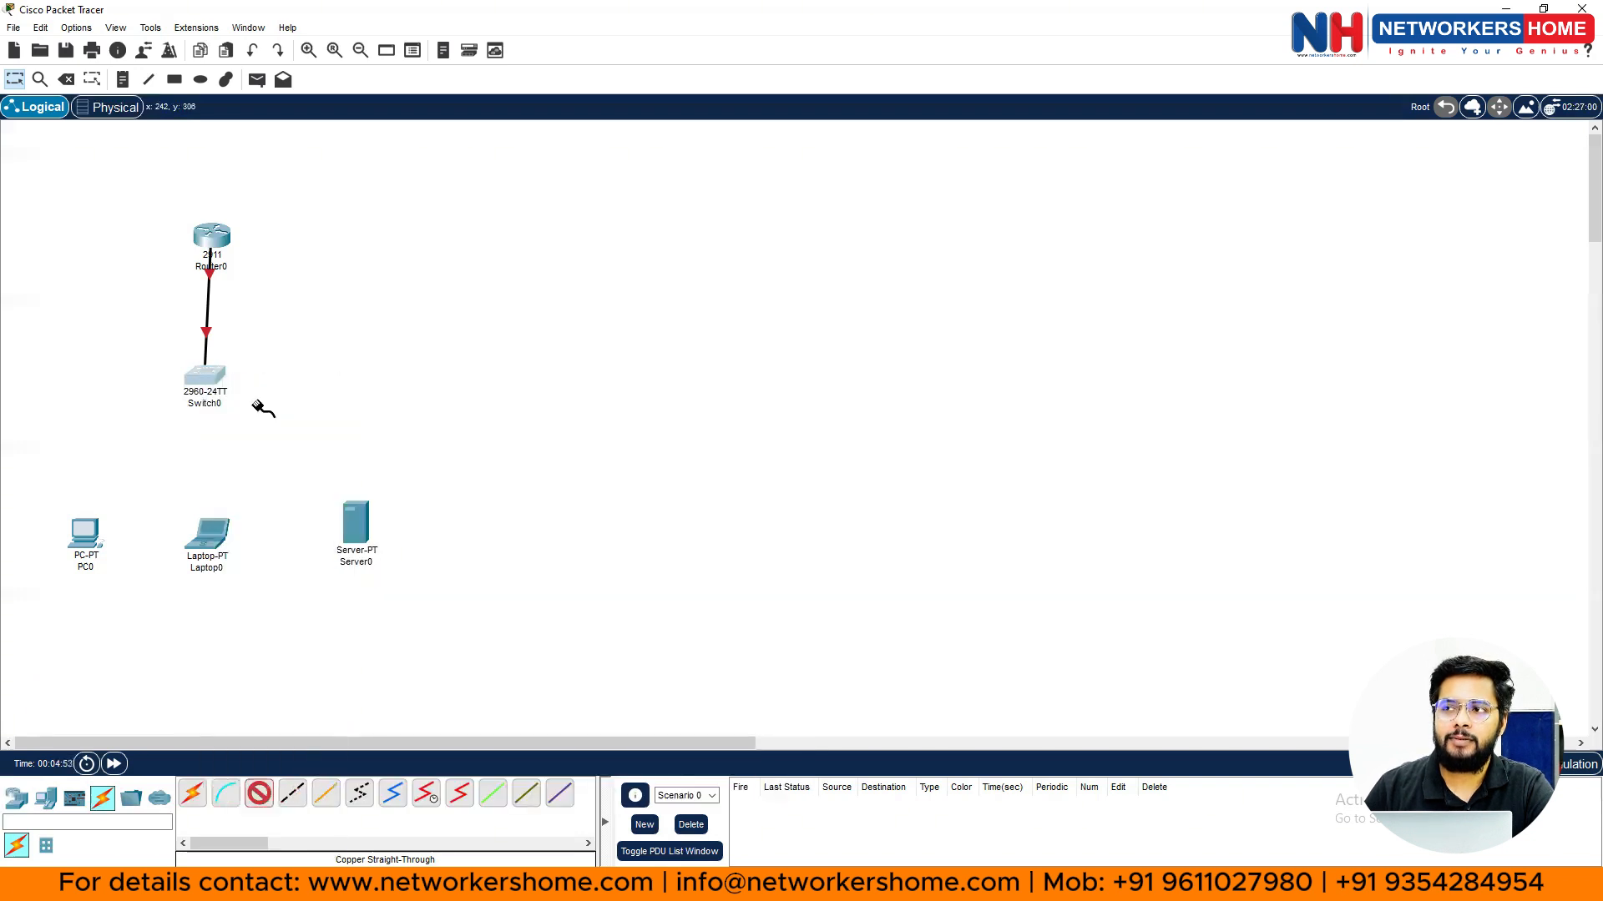
pyautogui.click(83, 530)
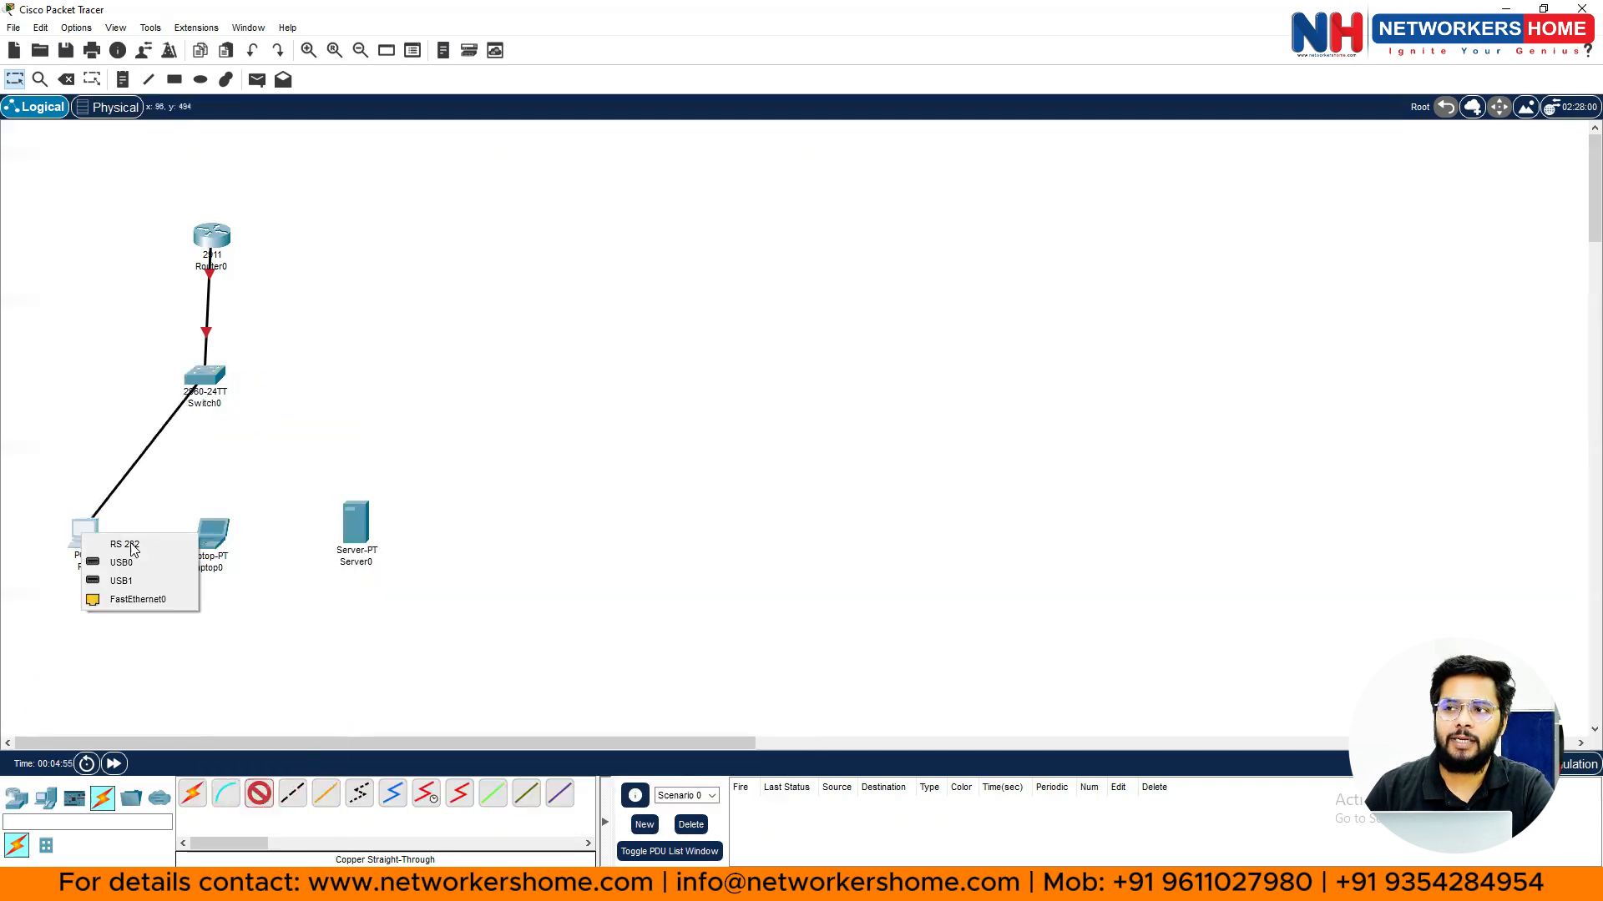
pyautogui.click(131, 601)
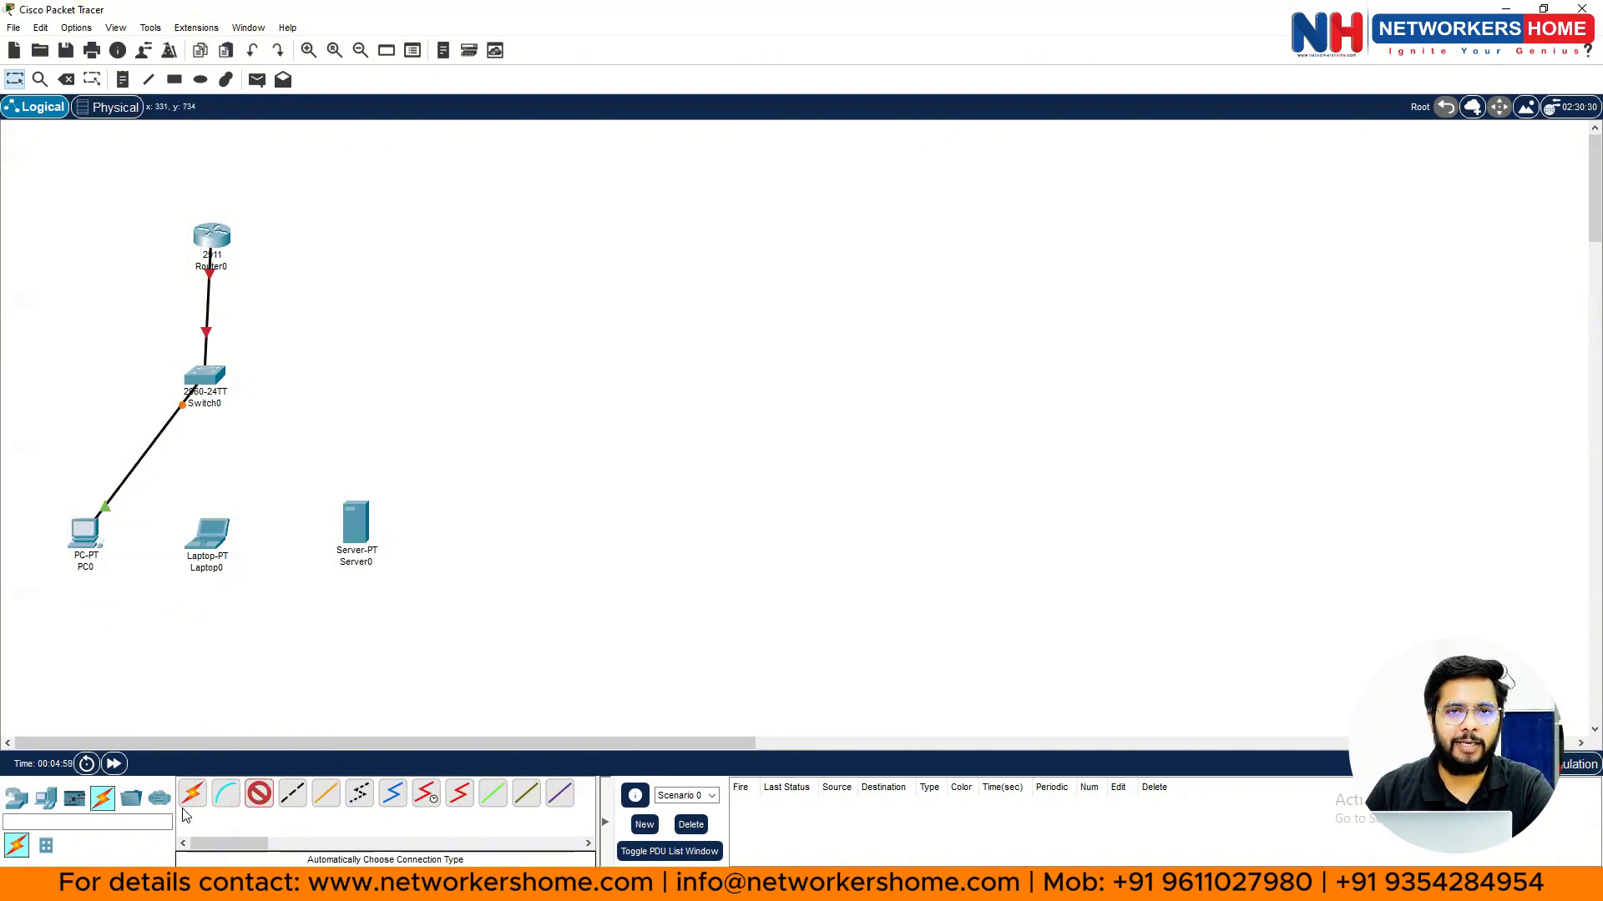
pyautogui.click(212, 373)
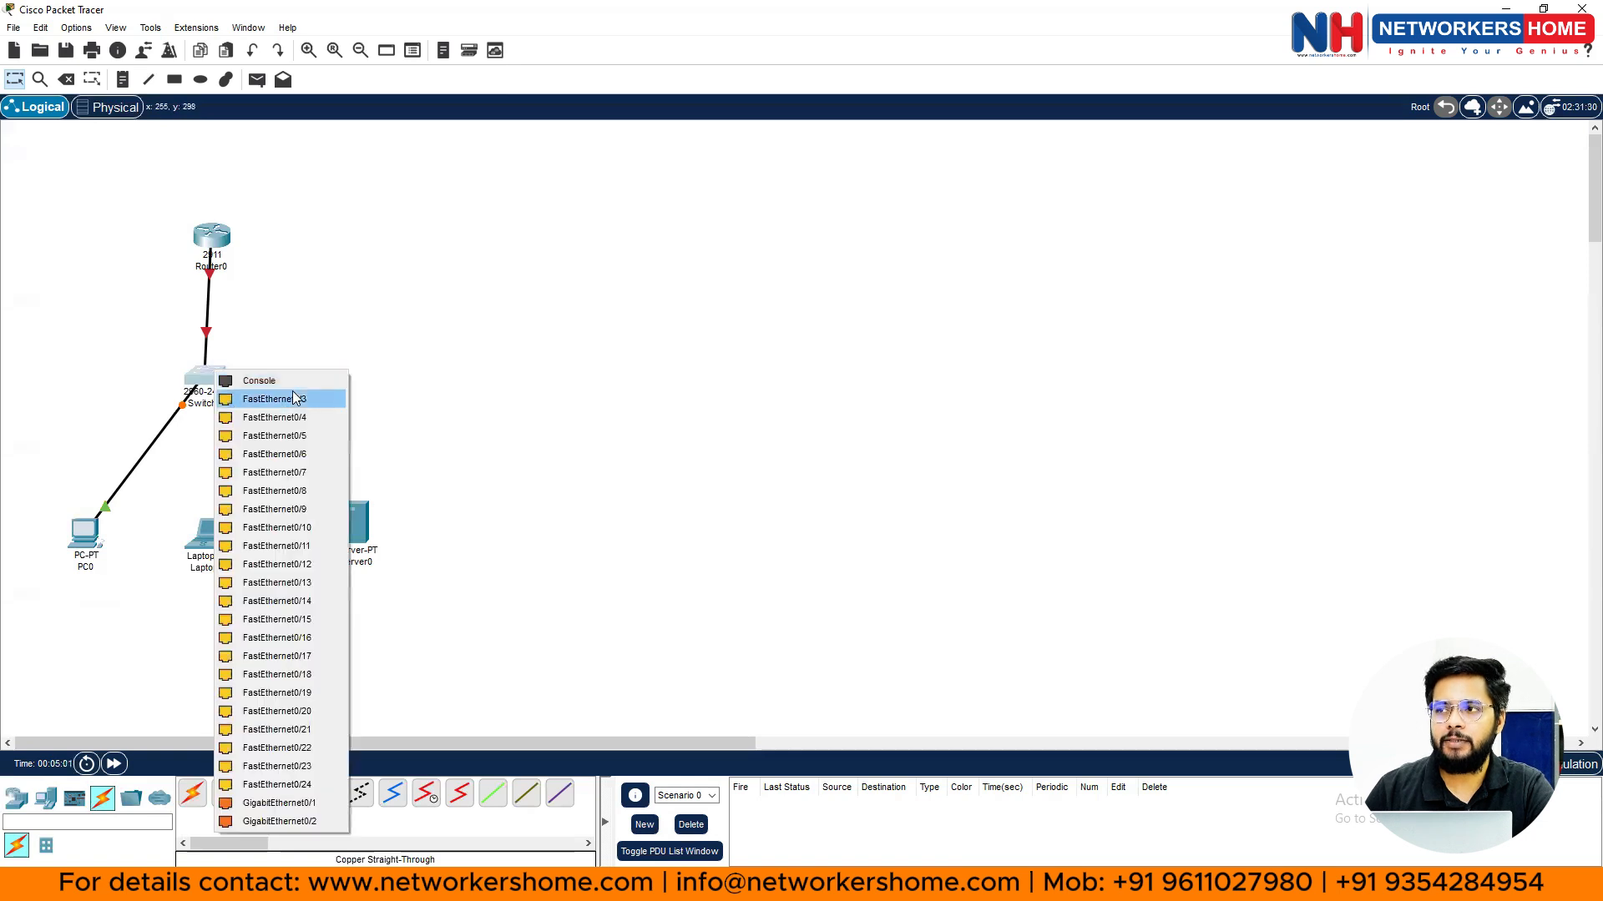
pyautogui.click(294, 398)
pyautogui.click(209, 534)
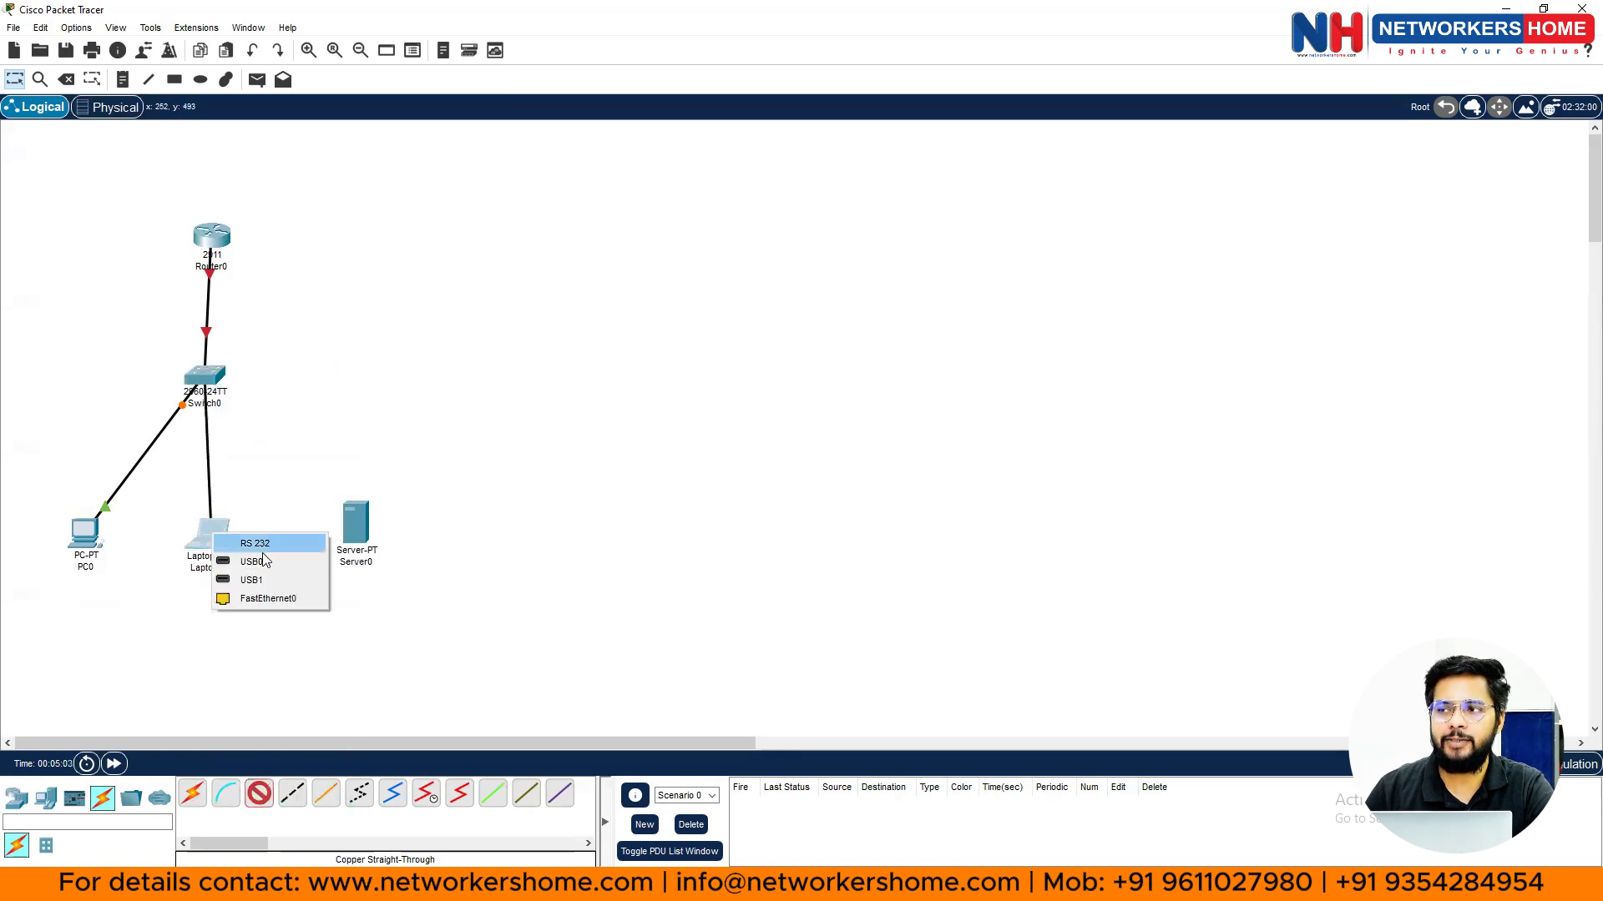
pyautogui.click(259, 599)
# - Cable Switch0's FastEthernet0/5 to Server0's FastEthernet0
pyautogui.click(207, 377)
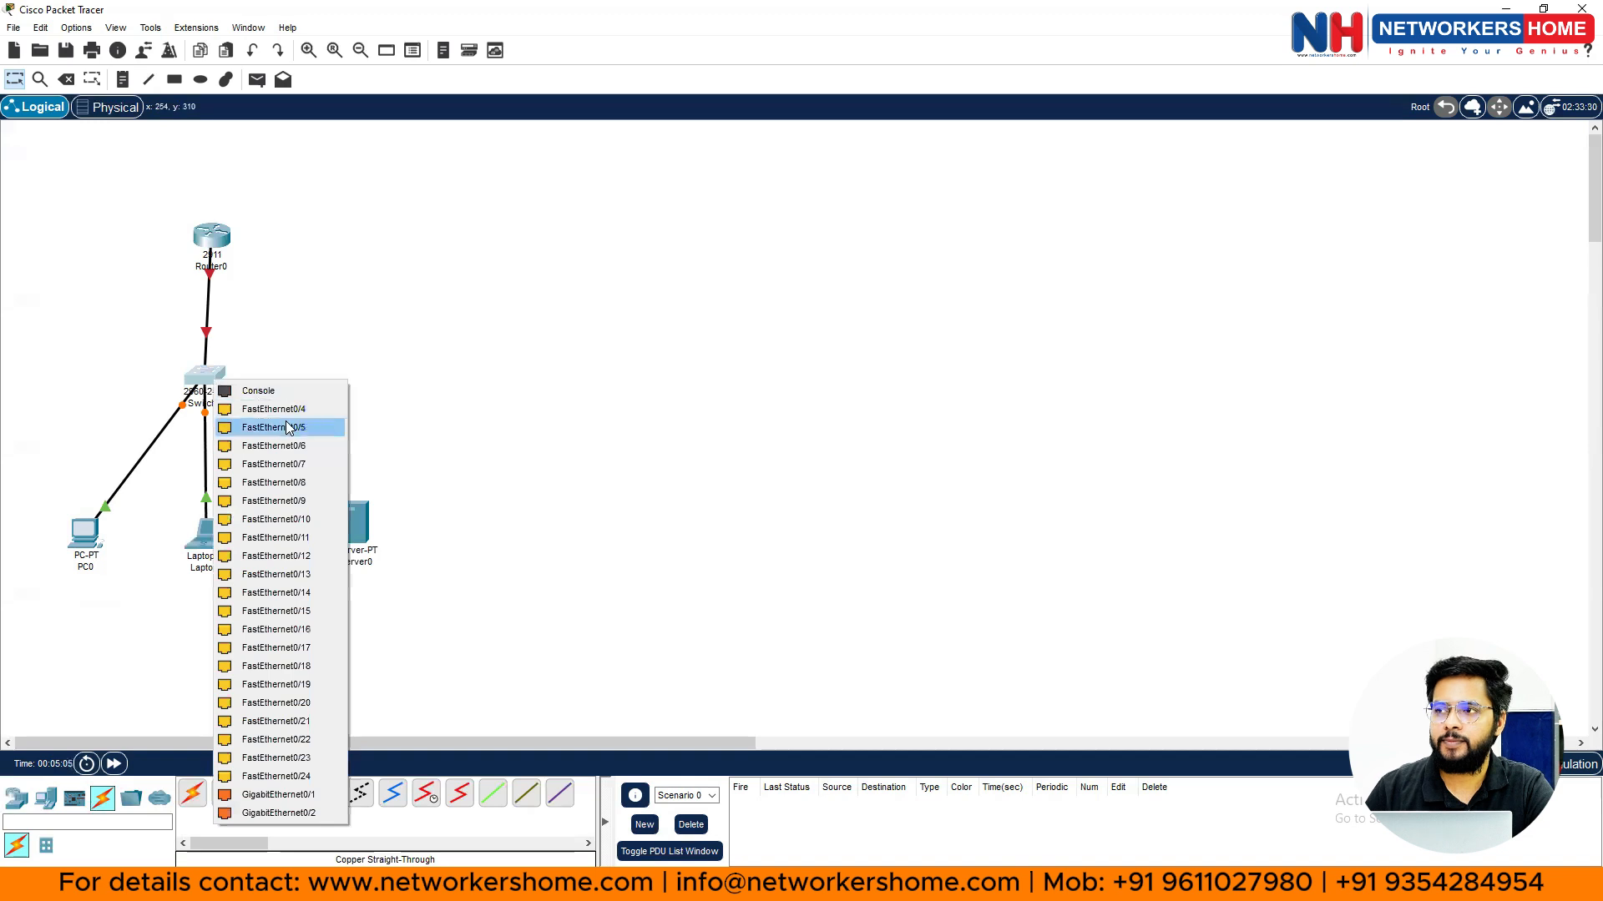
pyautogui.click(287, 428)
pyautogui.click(359, 513)
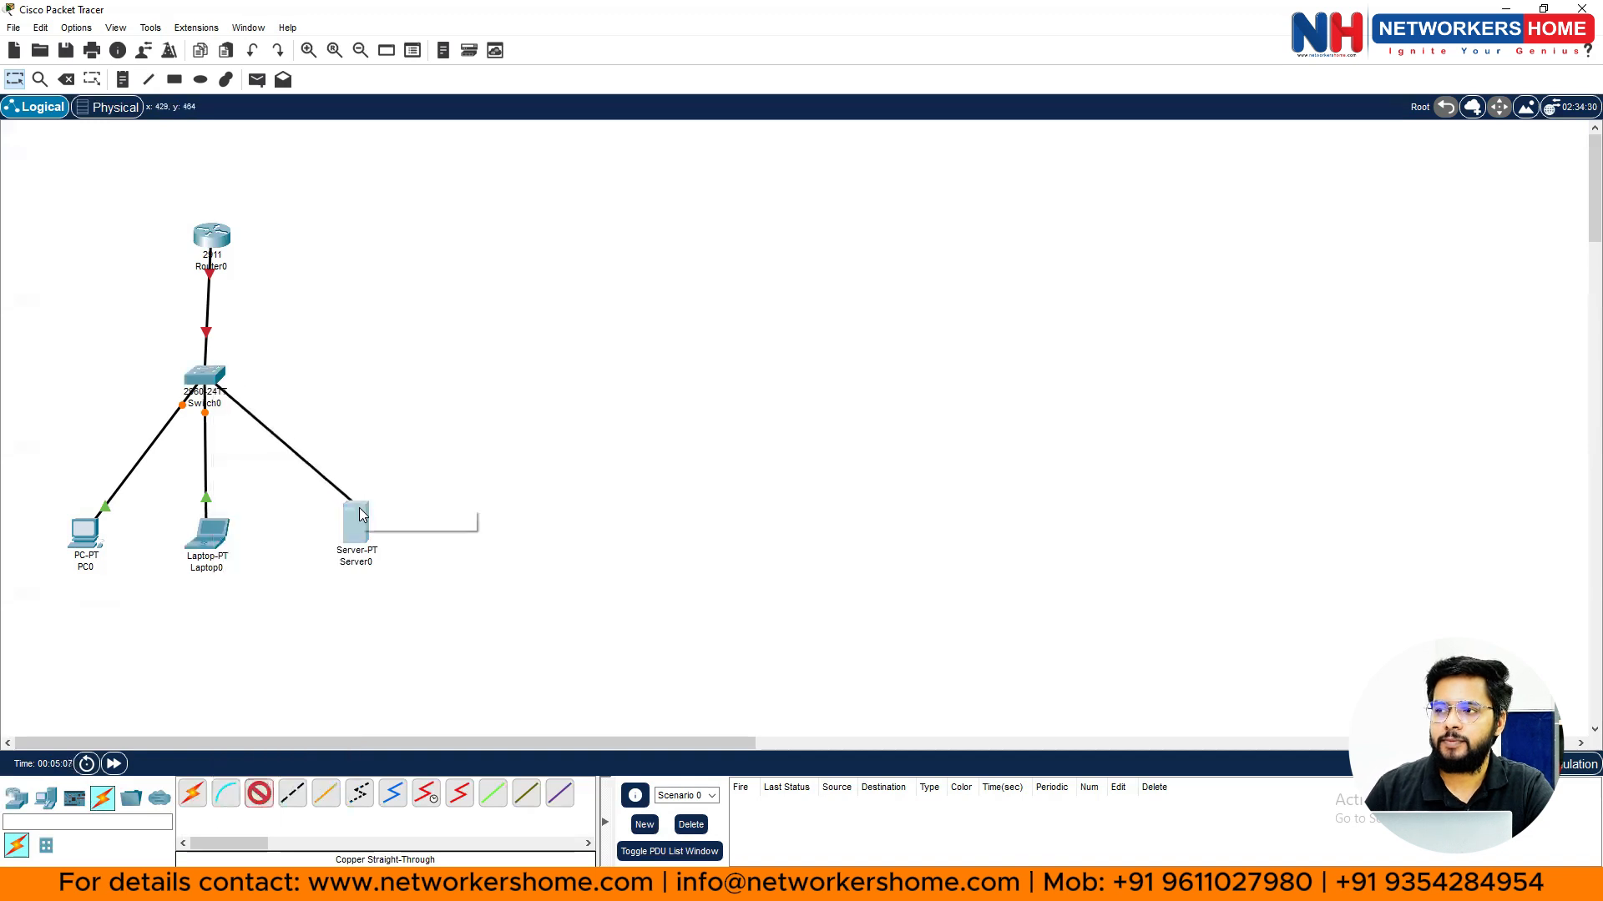
pyautogui.click(397, 522)
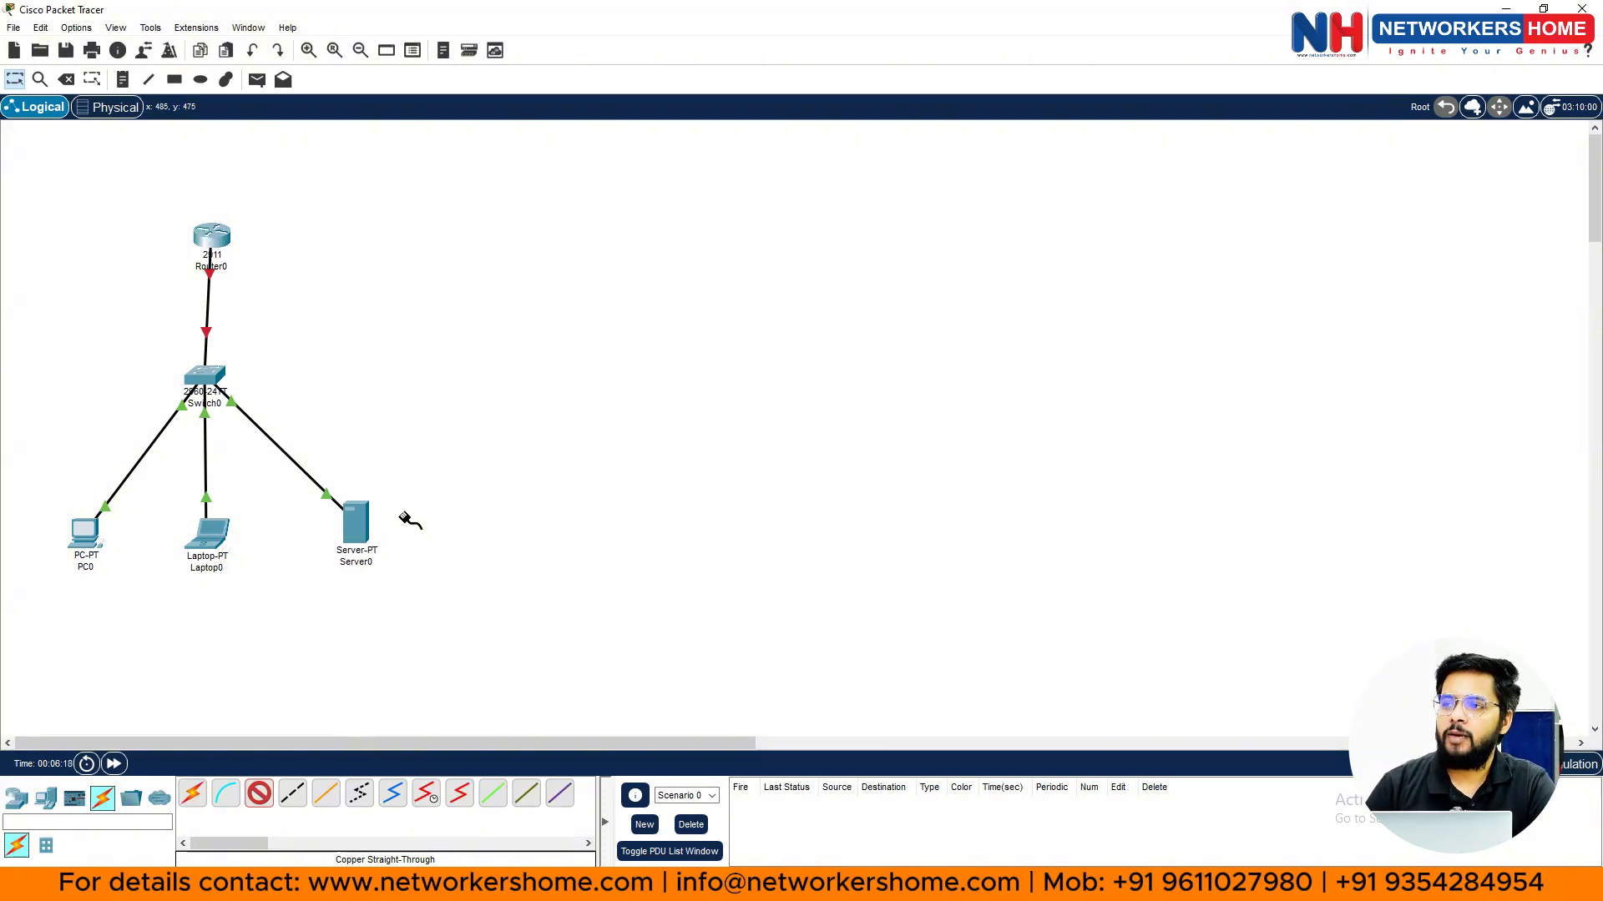
# - Delete the Router0, Server0, PC0 and Laptop0 links to Switch0 with the Delete tool
pyautogui.click(66, 79)
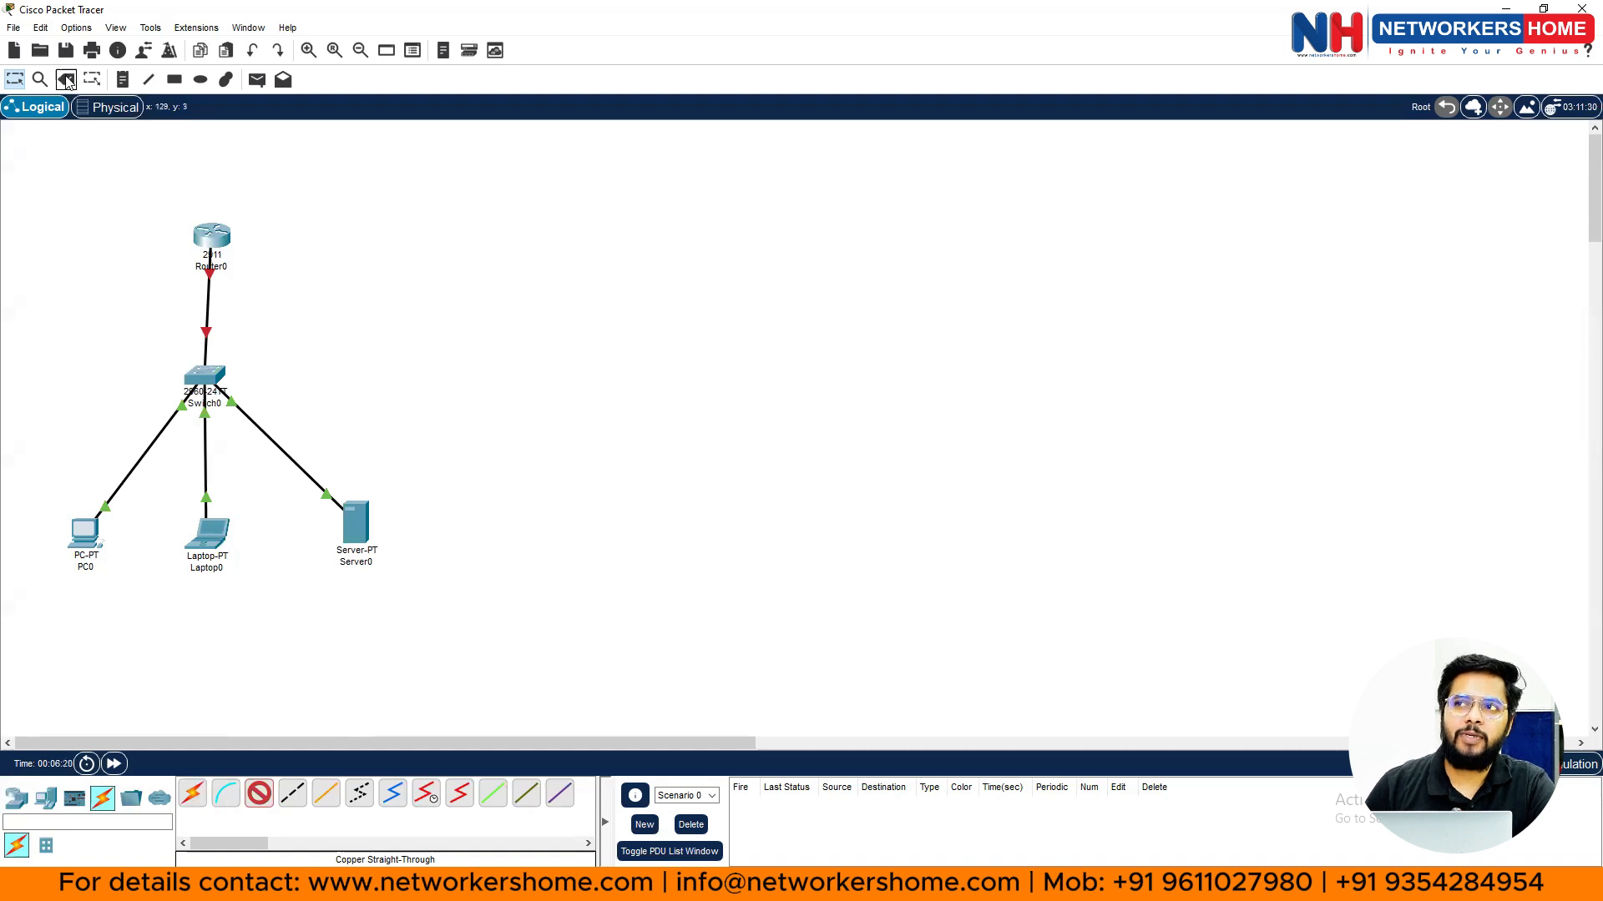
pyautogui.click(209, 308)
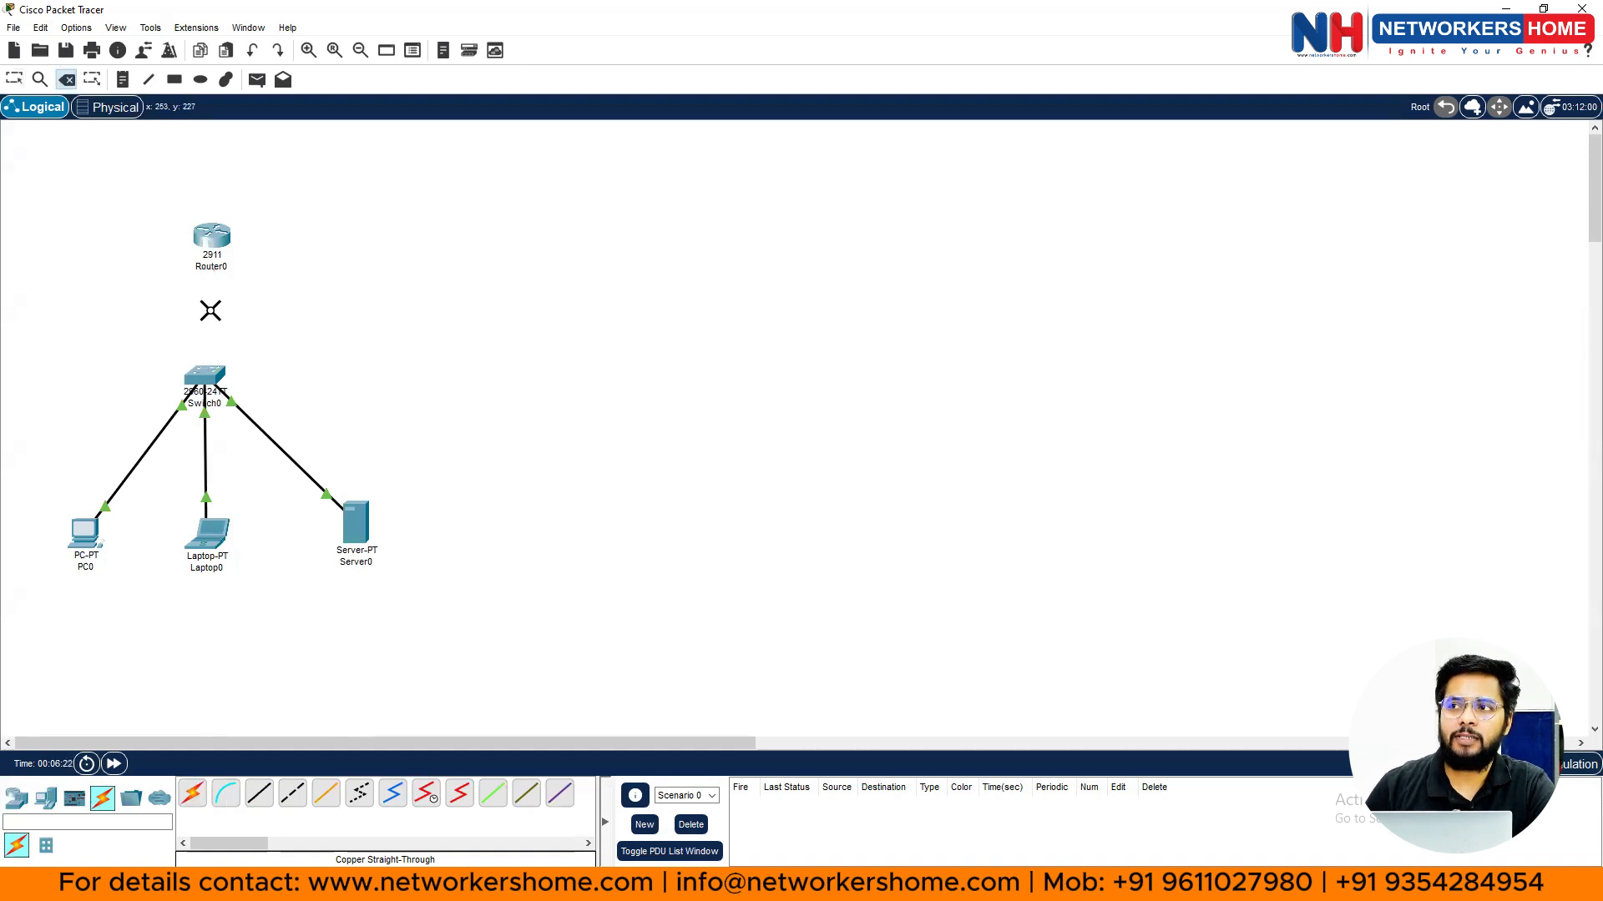
pyautogui.click(268, 440)
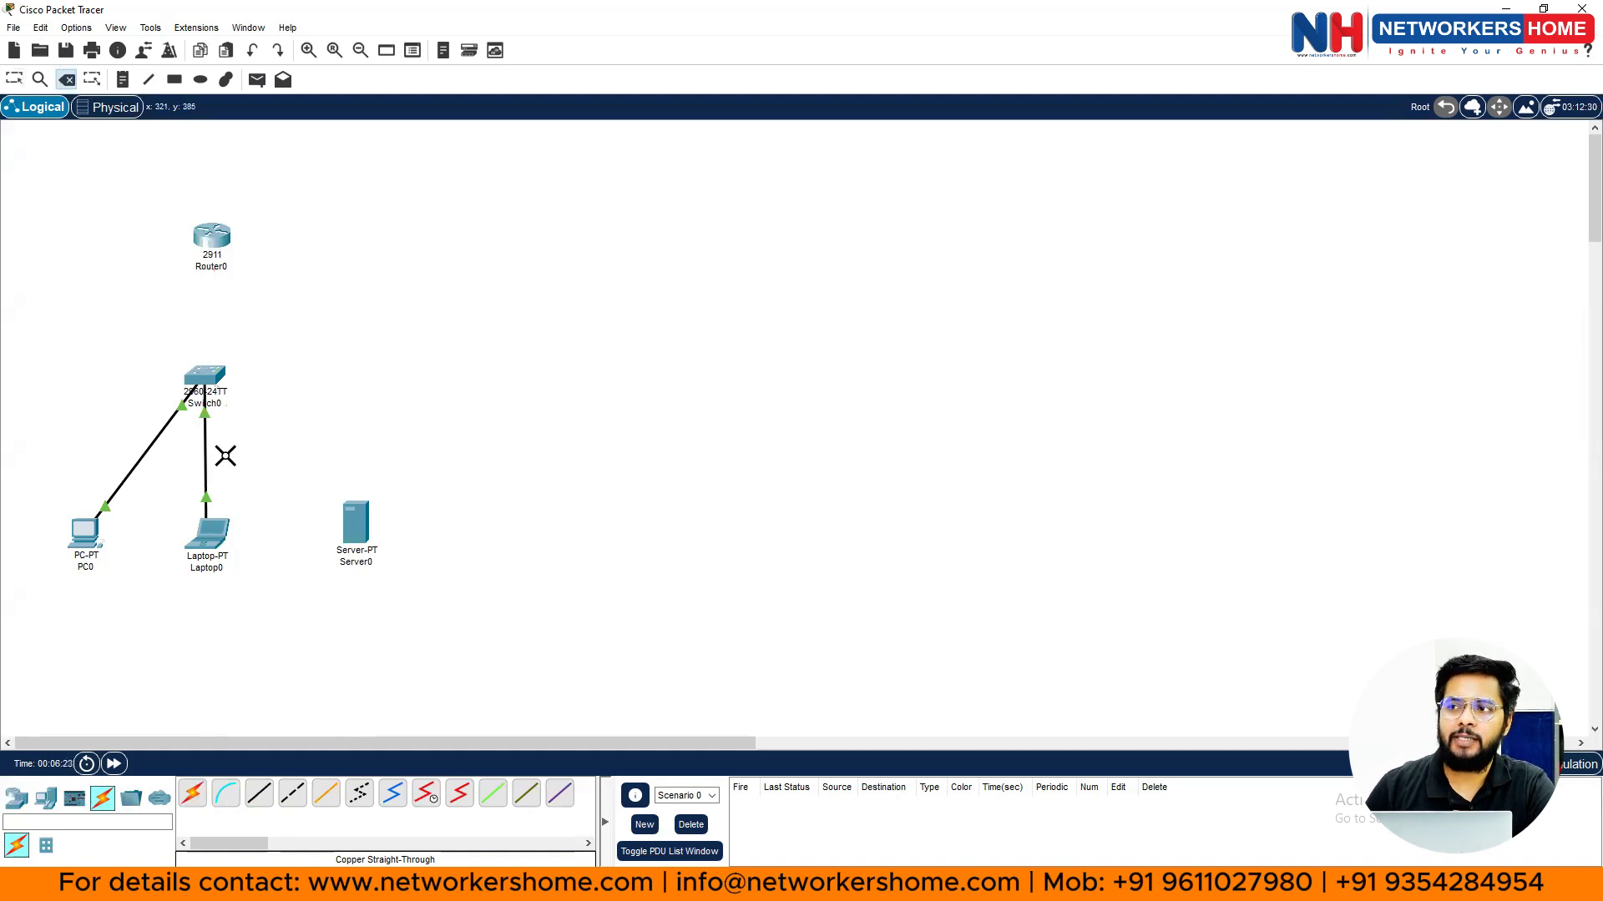
pyautogui.click(145, 455)
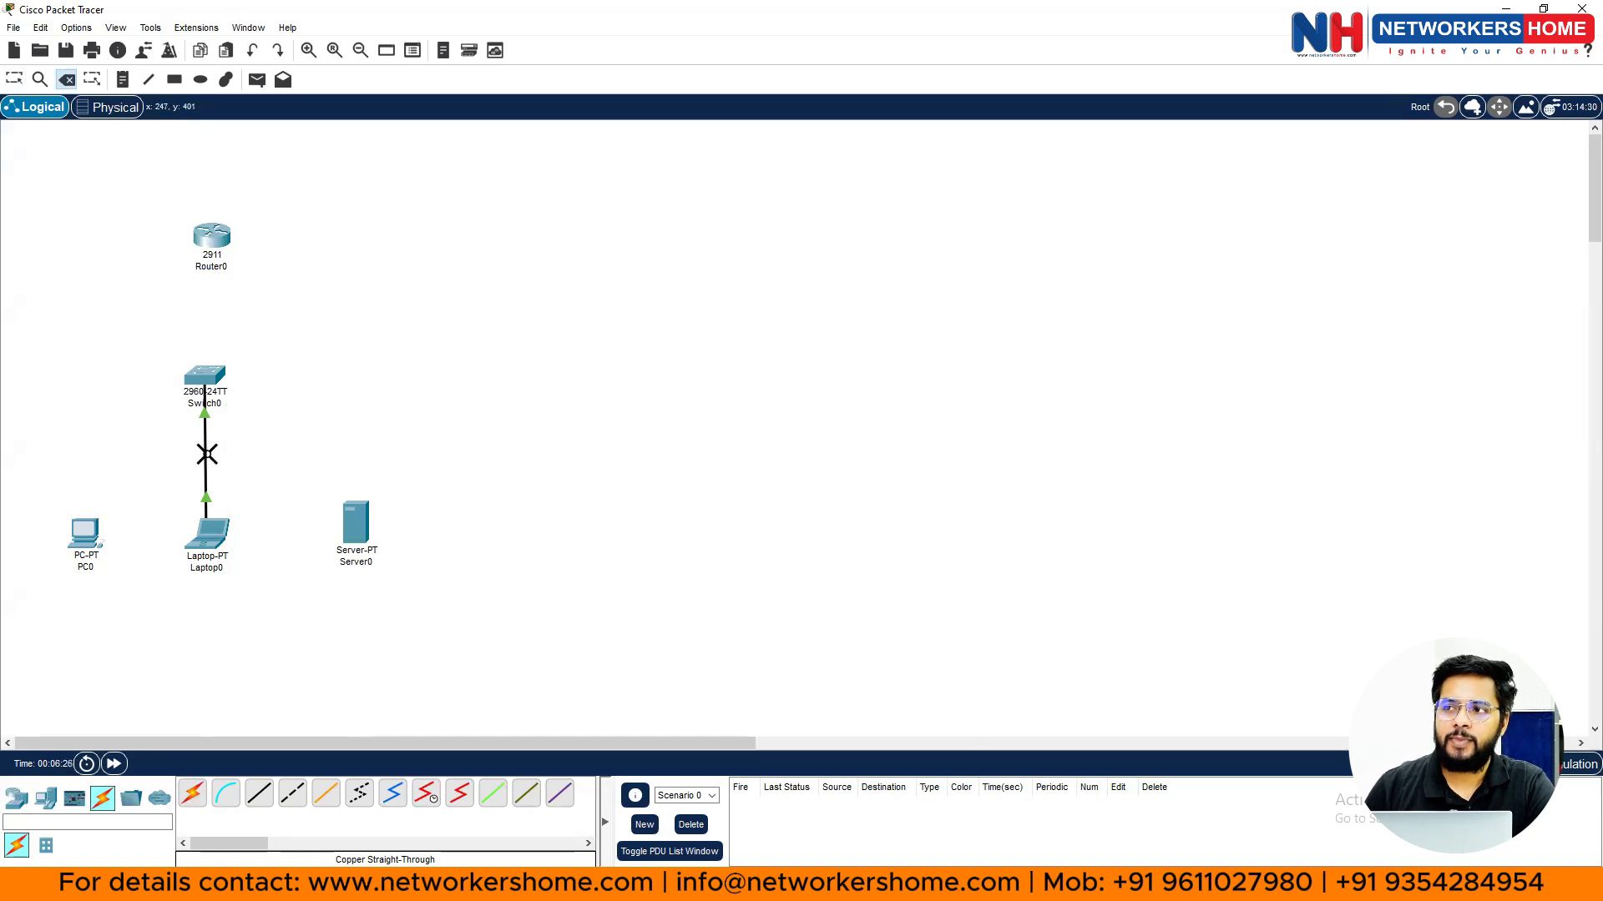
pyautogui.click(207, 455)
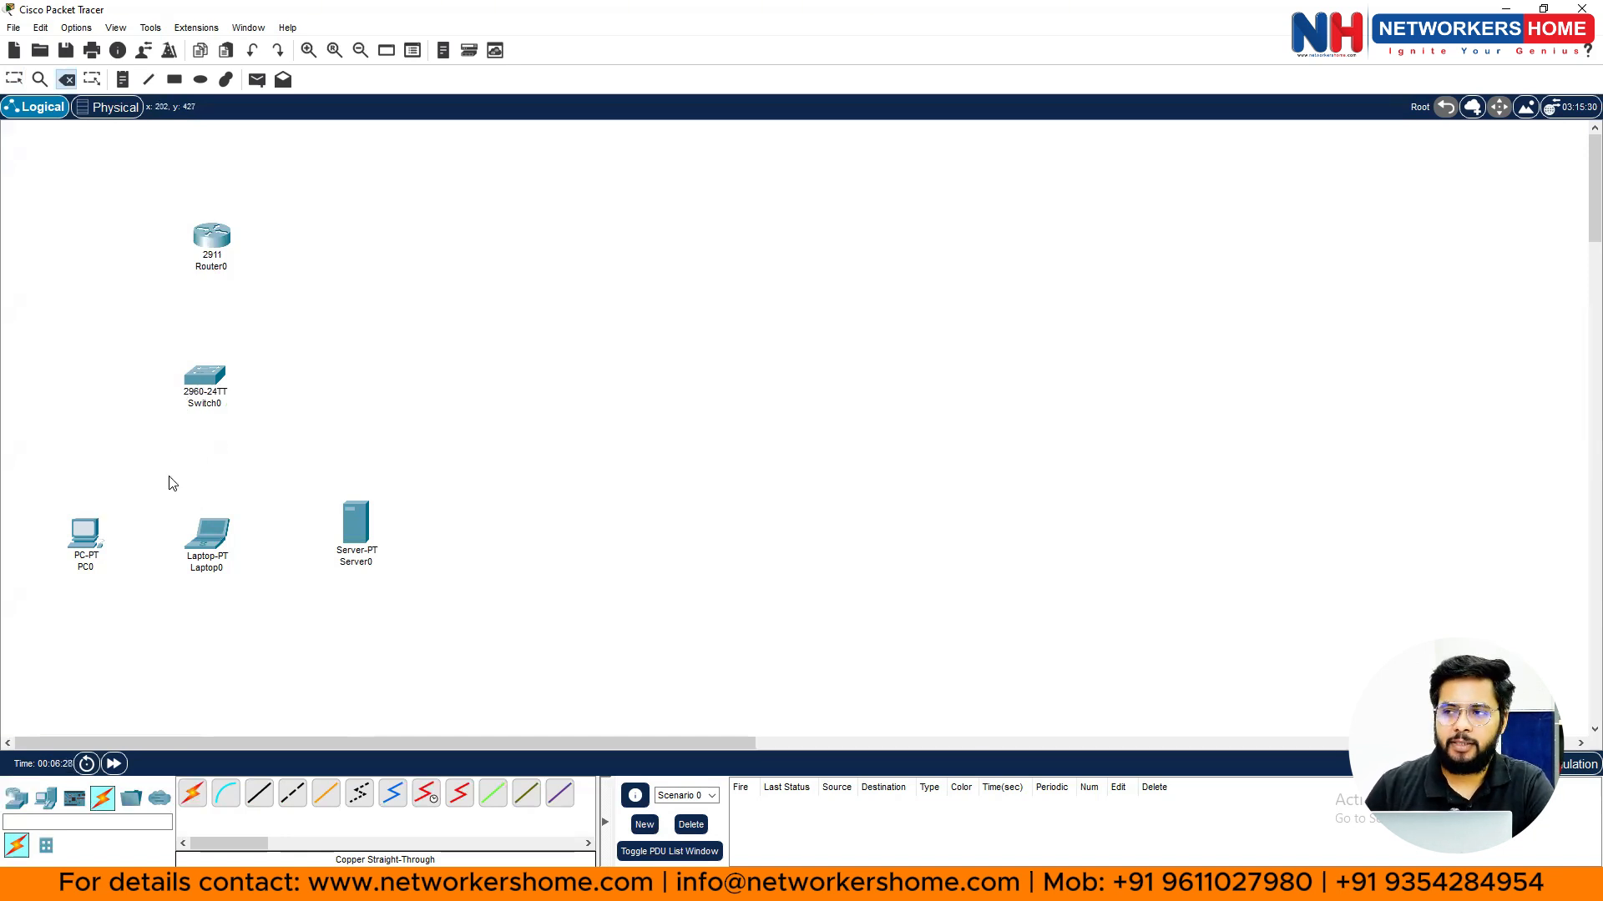
pyautogui.press('Escape')
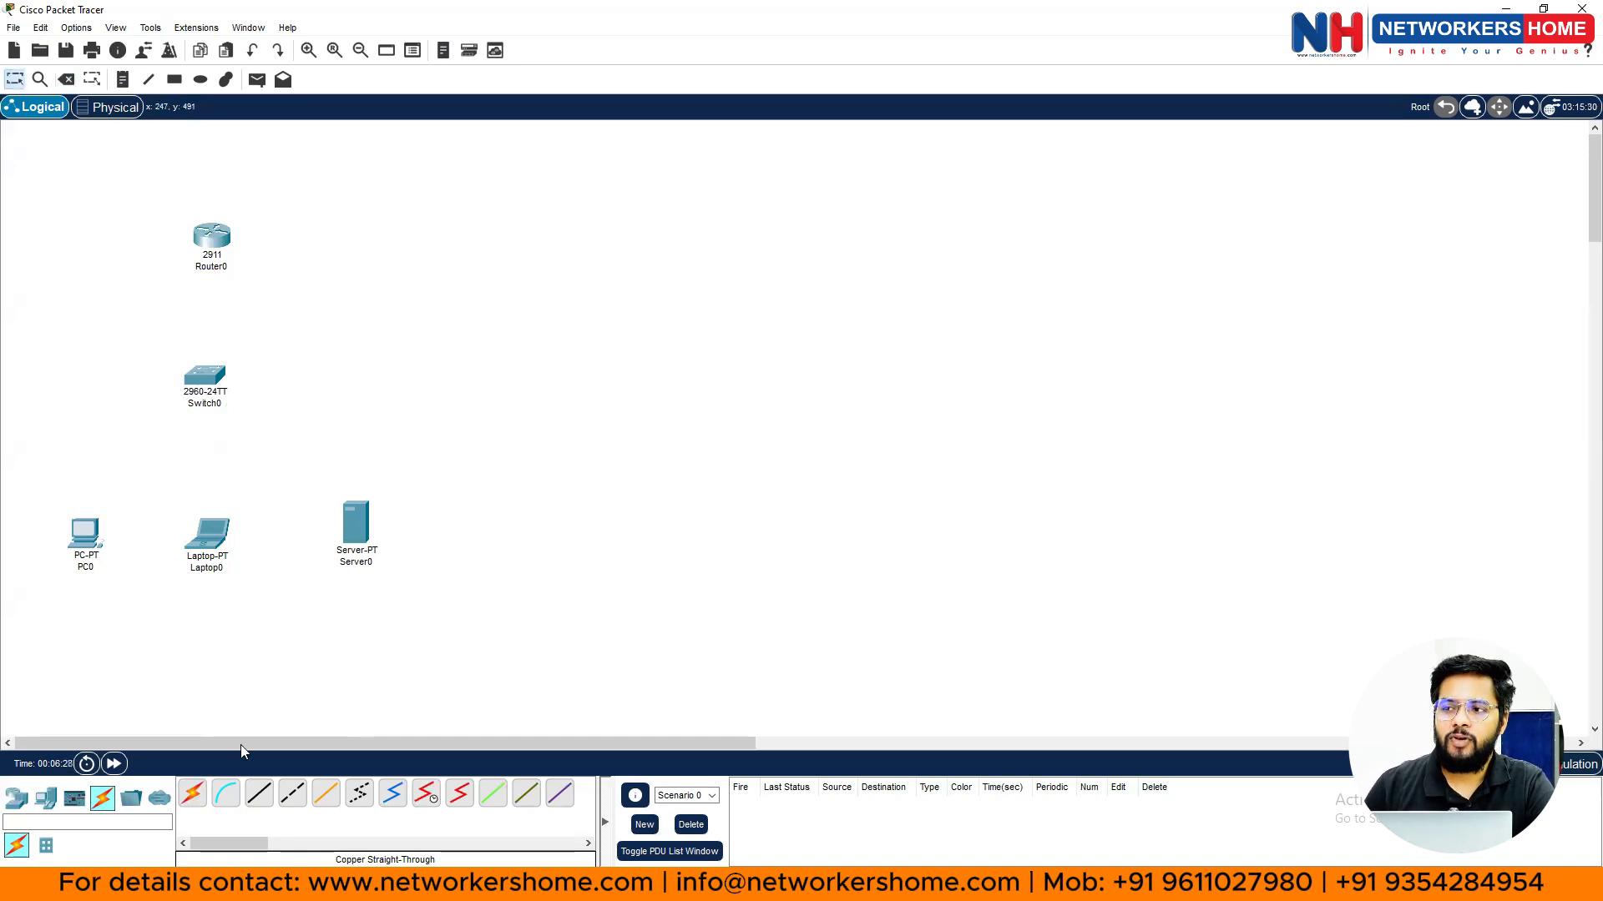
# - Link Router0 to Switch0 using the Automatically Choose Connection Type cable
pyautogui.click(193, 799)
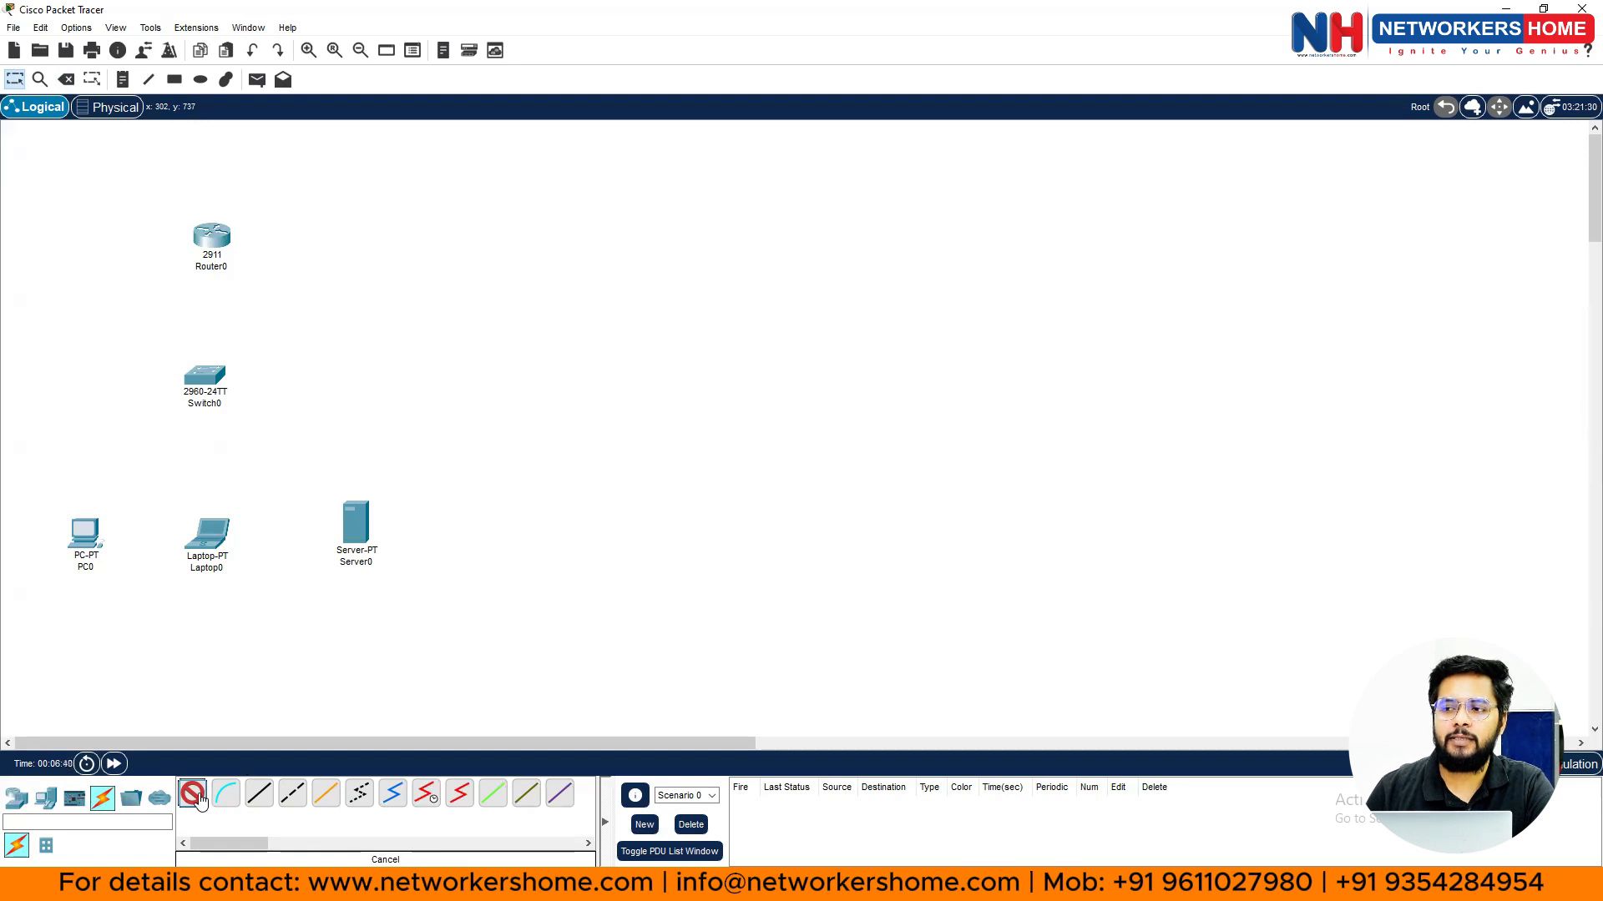
pyautogui.click(198, 798)
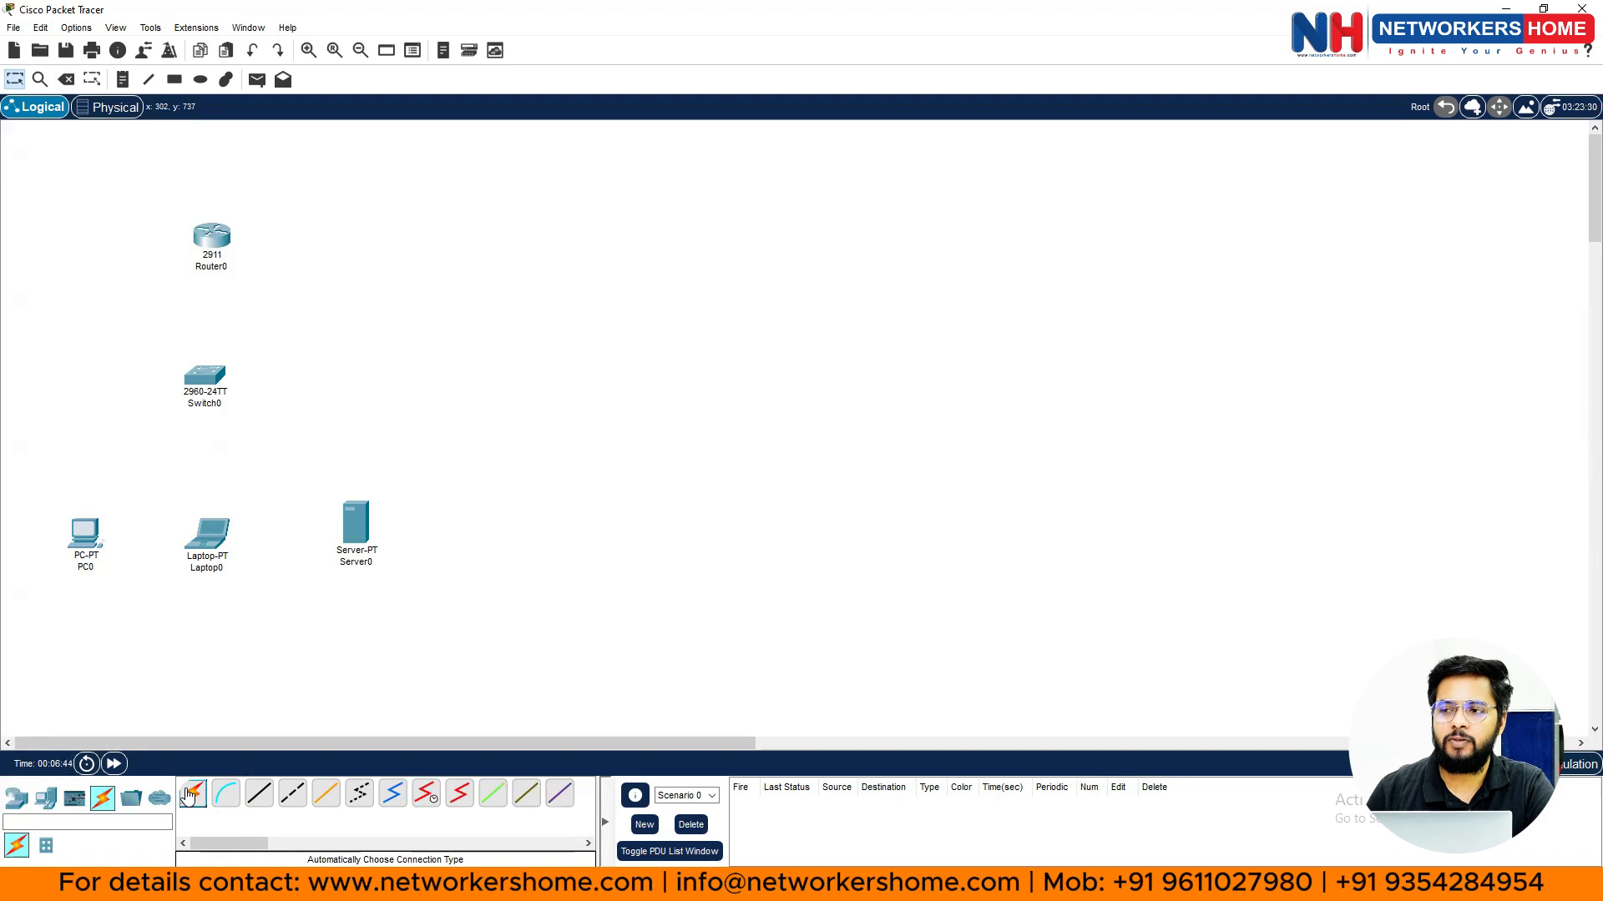
pyautogui.click(202, 799)
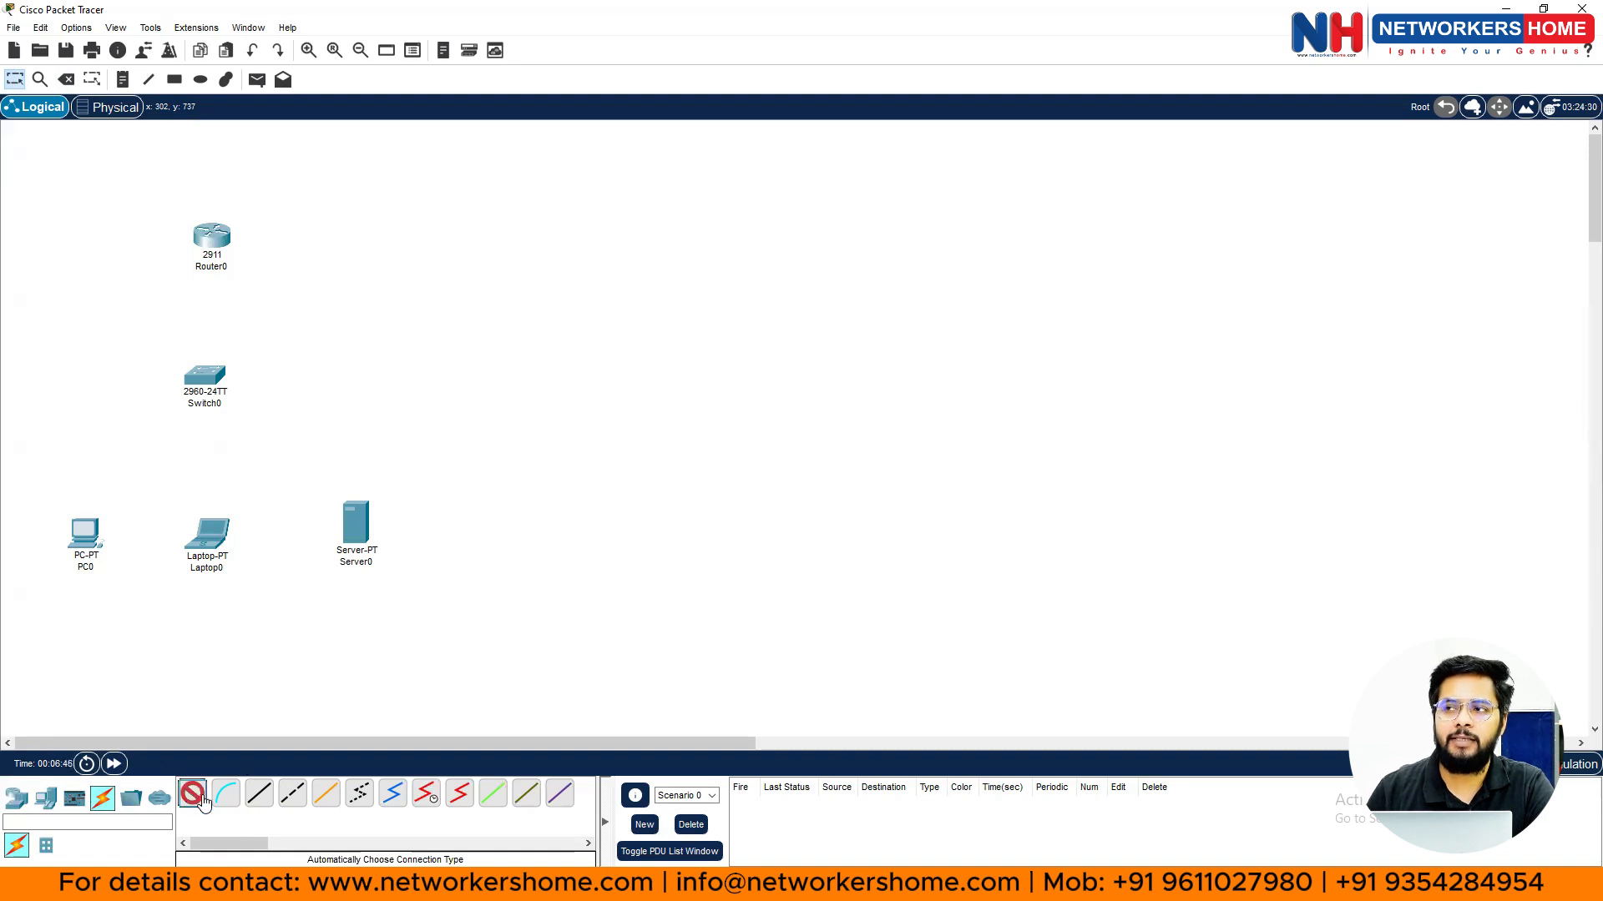
pyautogui.click(218, 242)
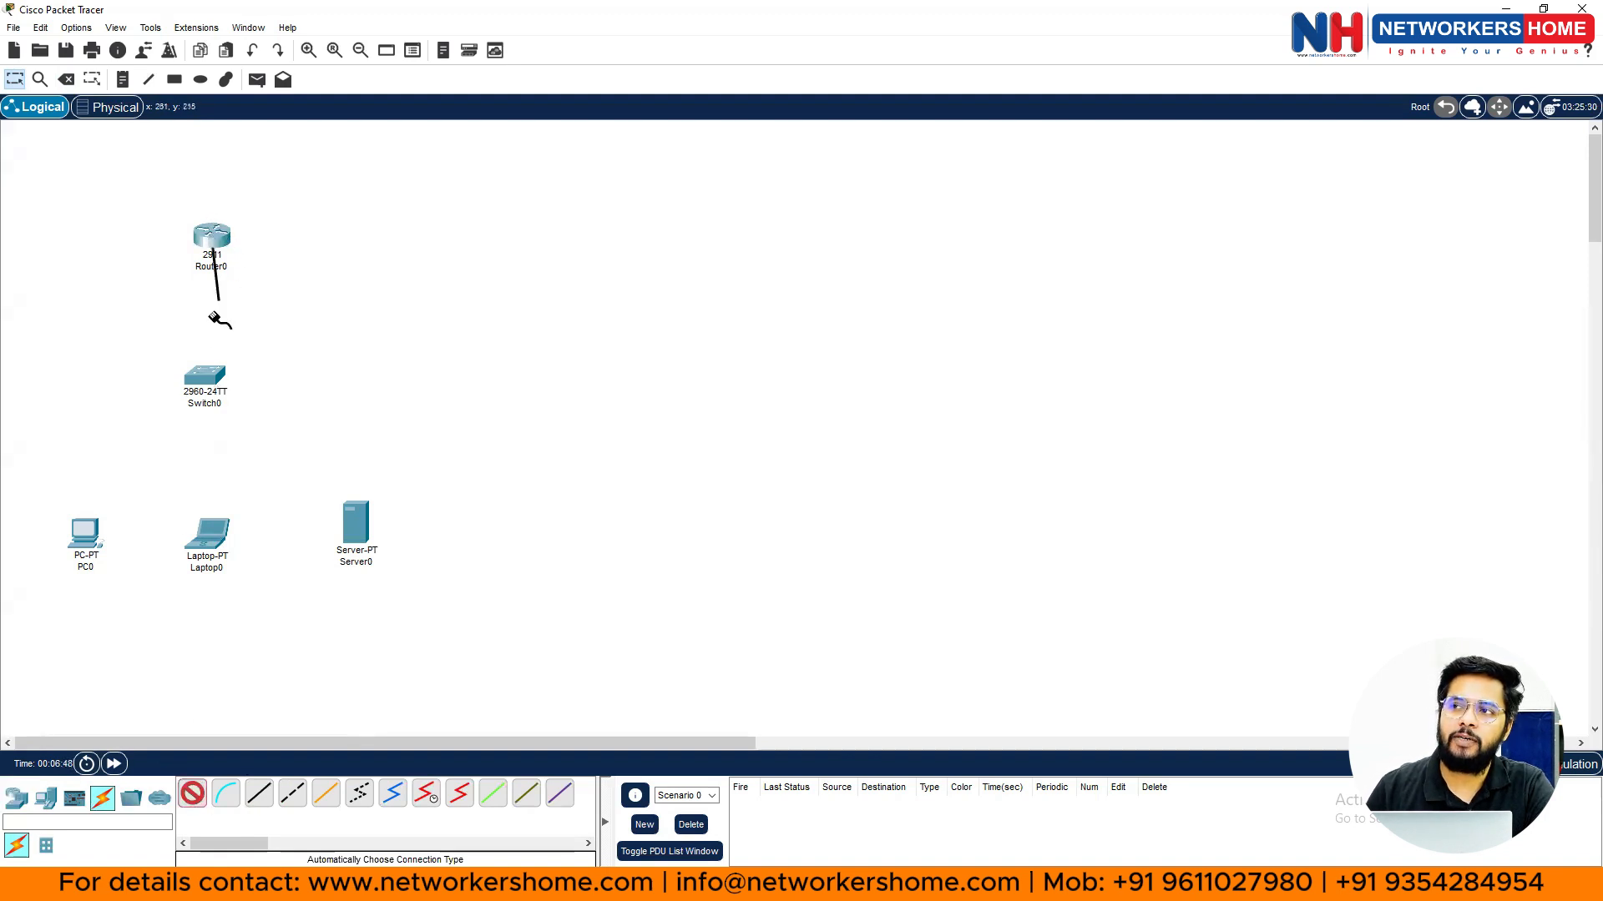
pyautogui.click(204, 377)
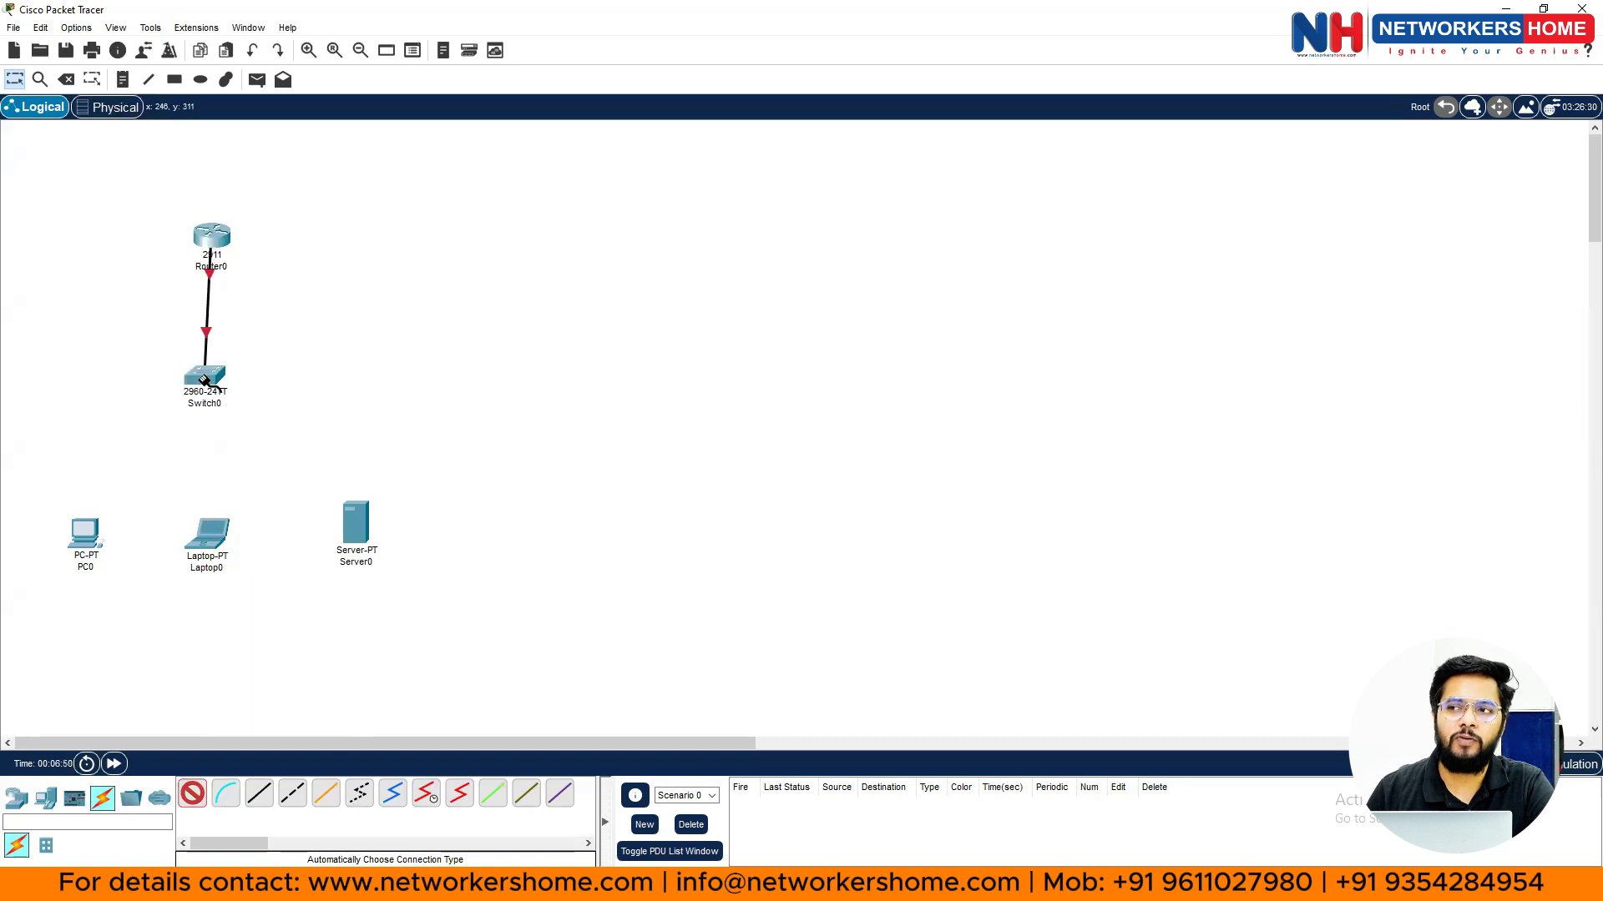
# - Auto-connect Switch0 to PC0, Laptop0 and Server0, then exit connection mode
pyautogui.click(205, 379)
pyautogui.click(86, 536)
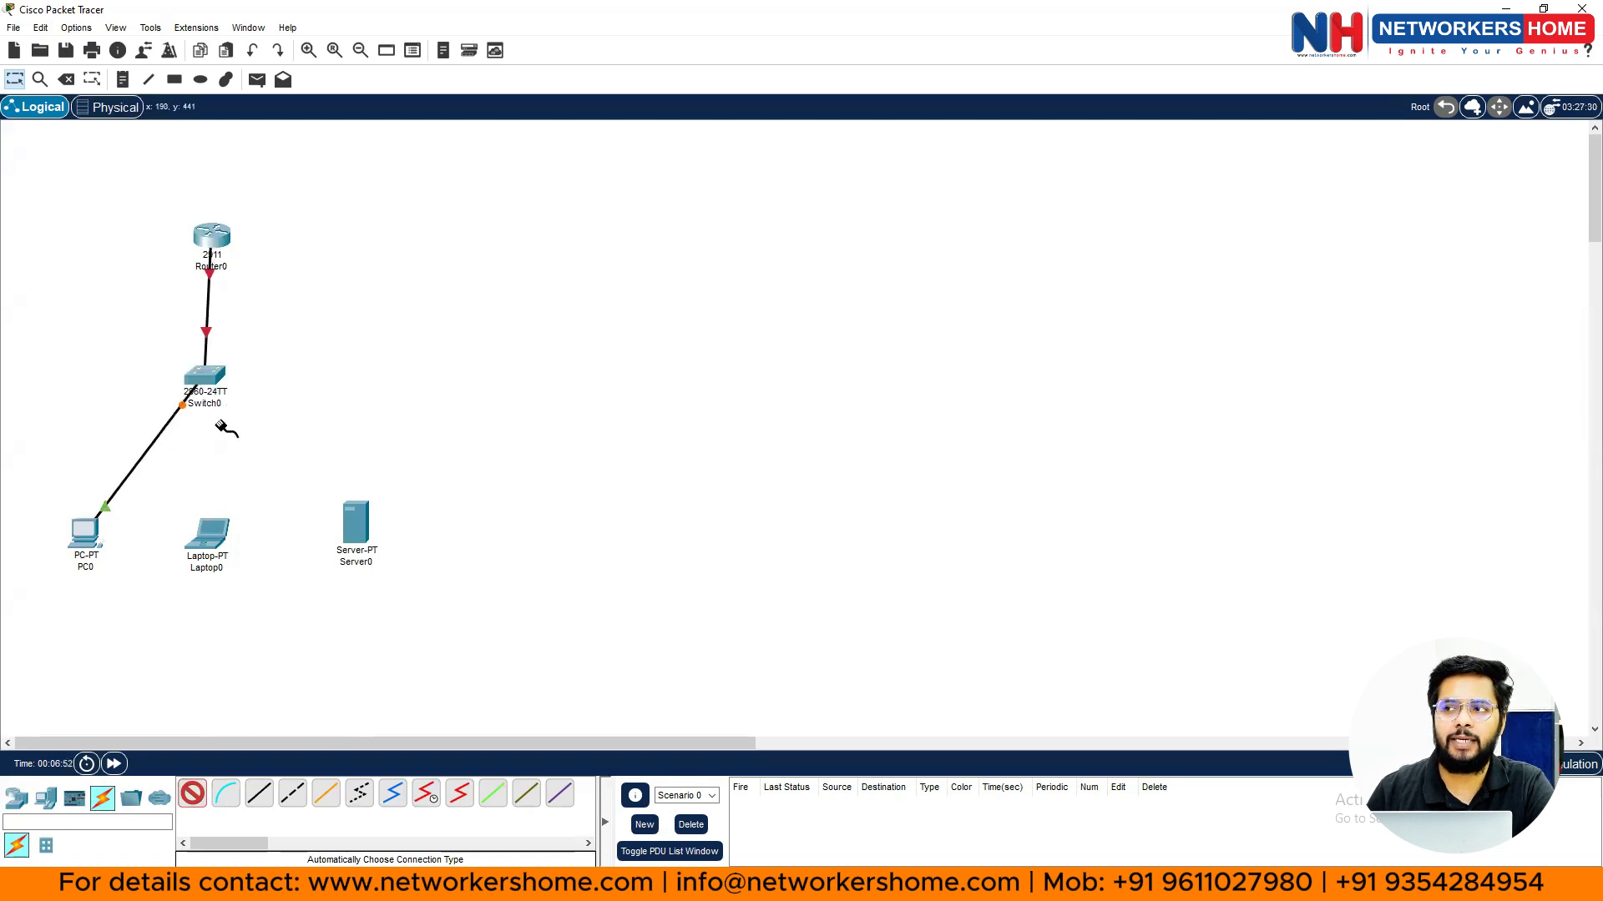
pyautogui.click(207, 377)
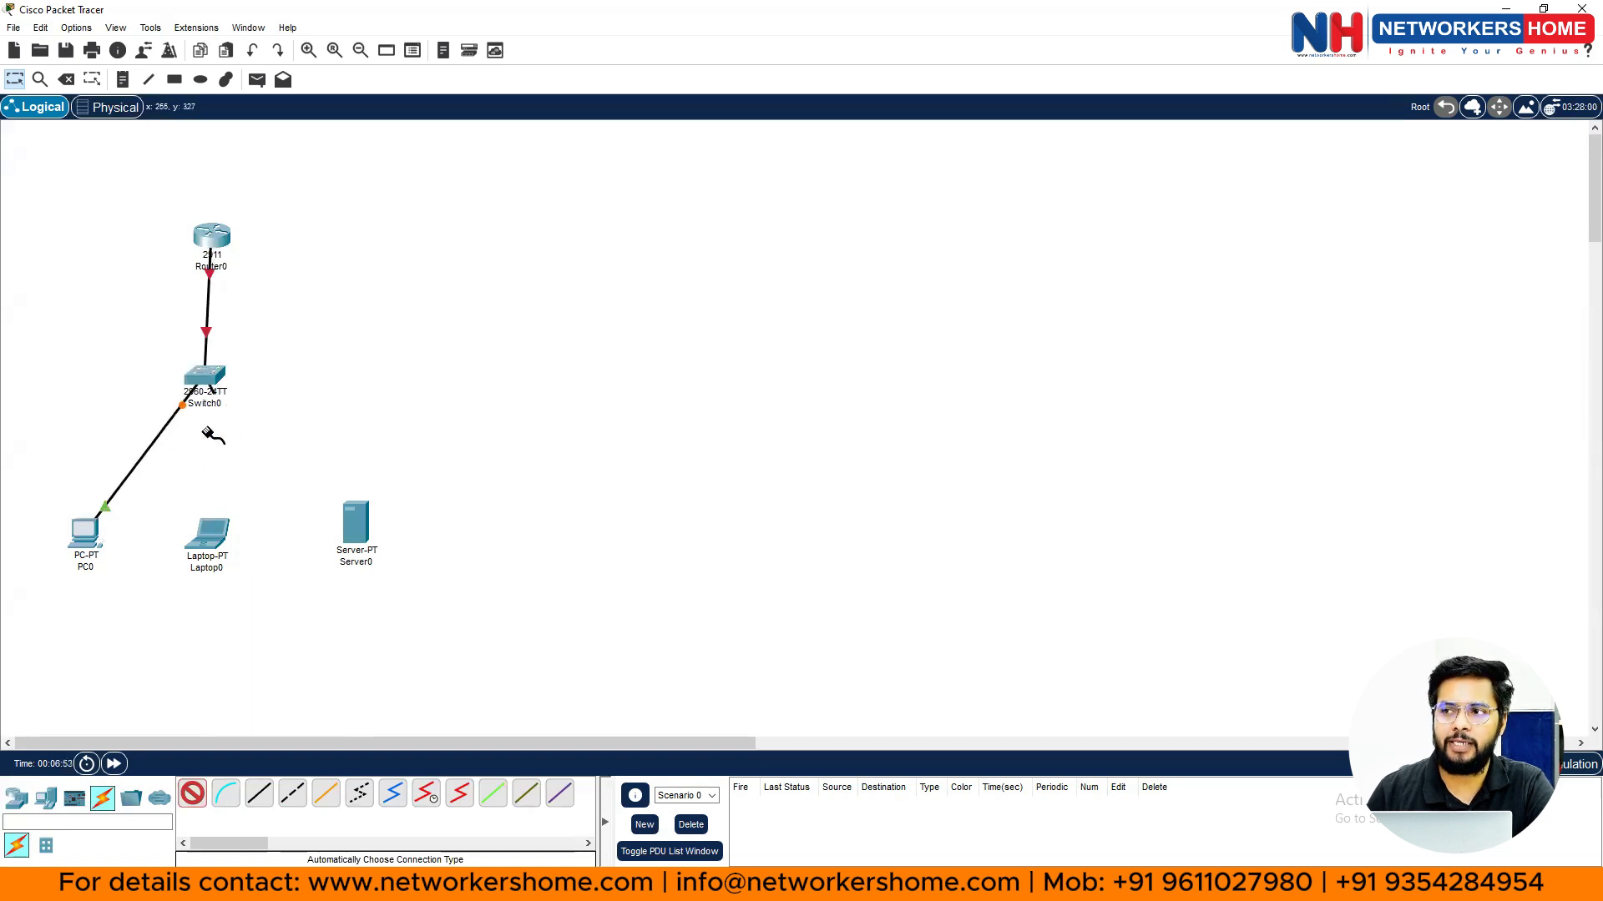
pyautogui.click(210, 524)
pyautogui.click(207, 380)
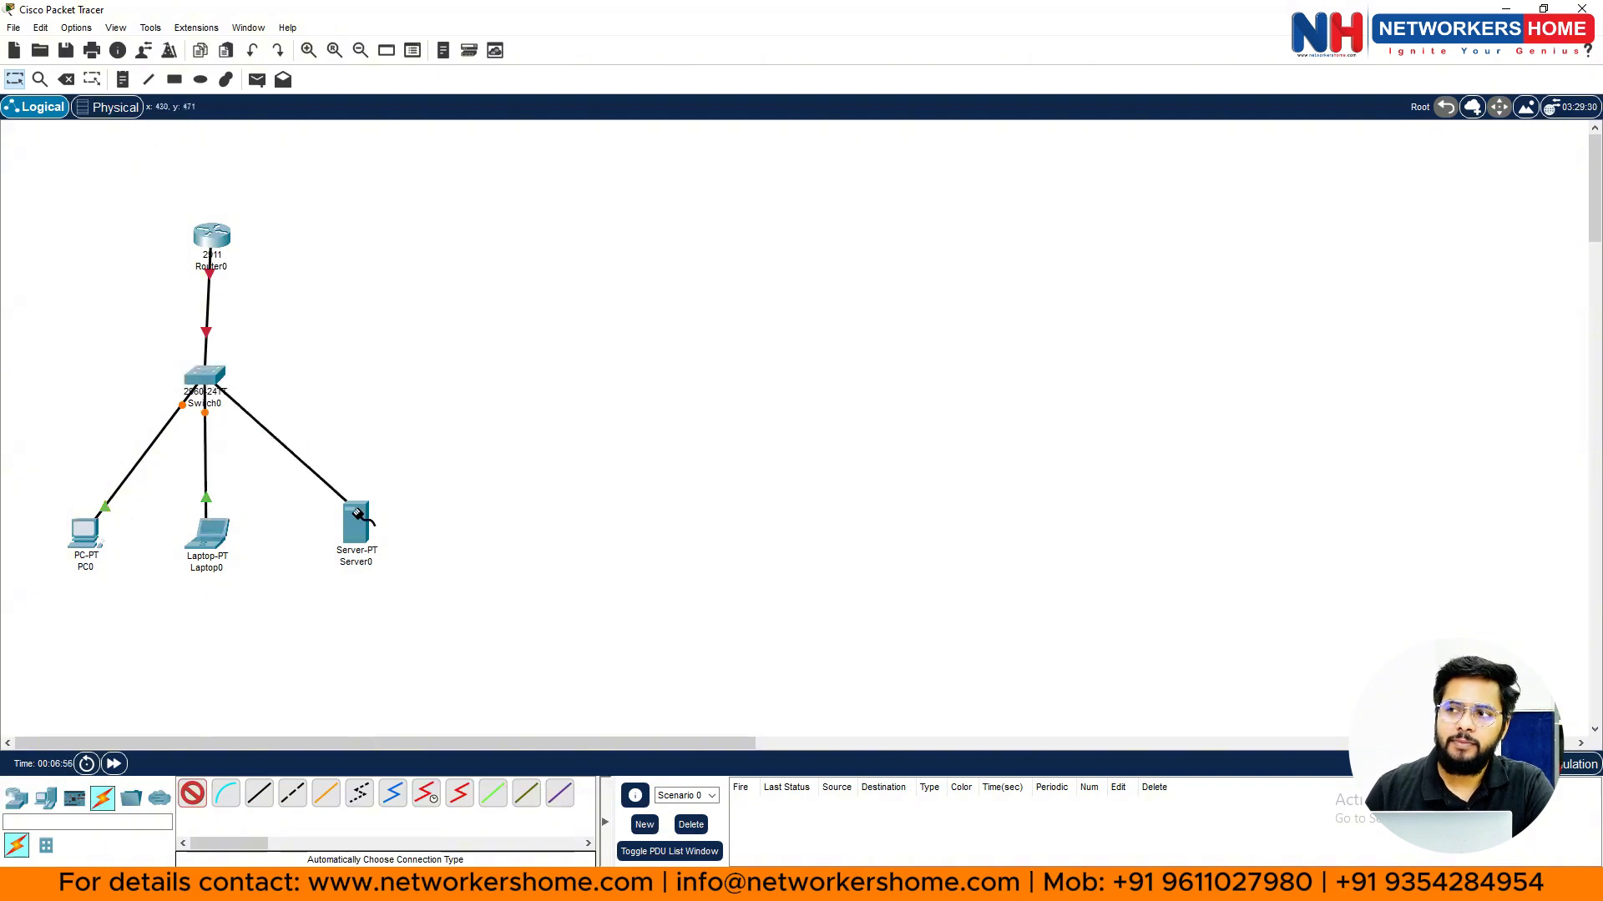
pyautogui.click(359, 515)
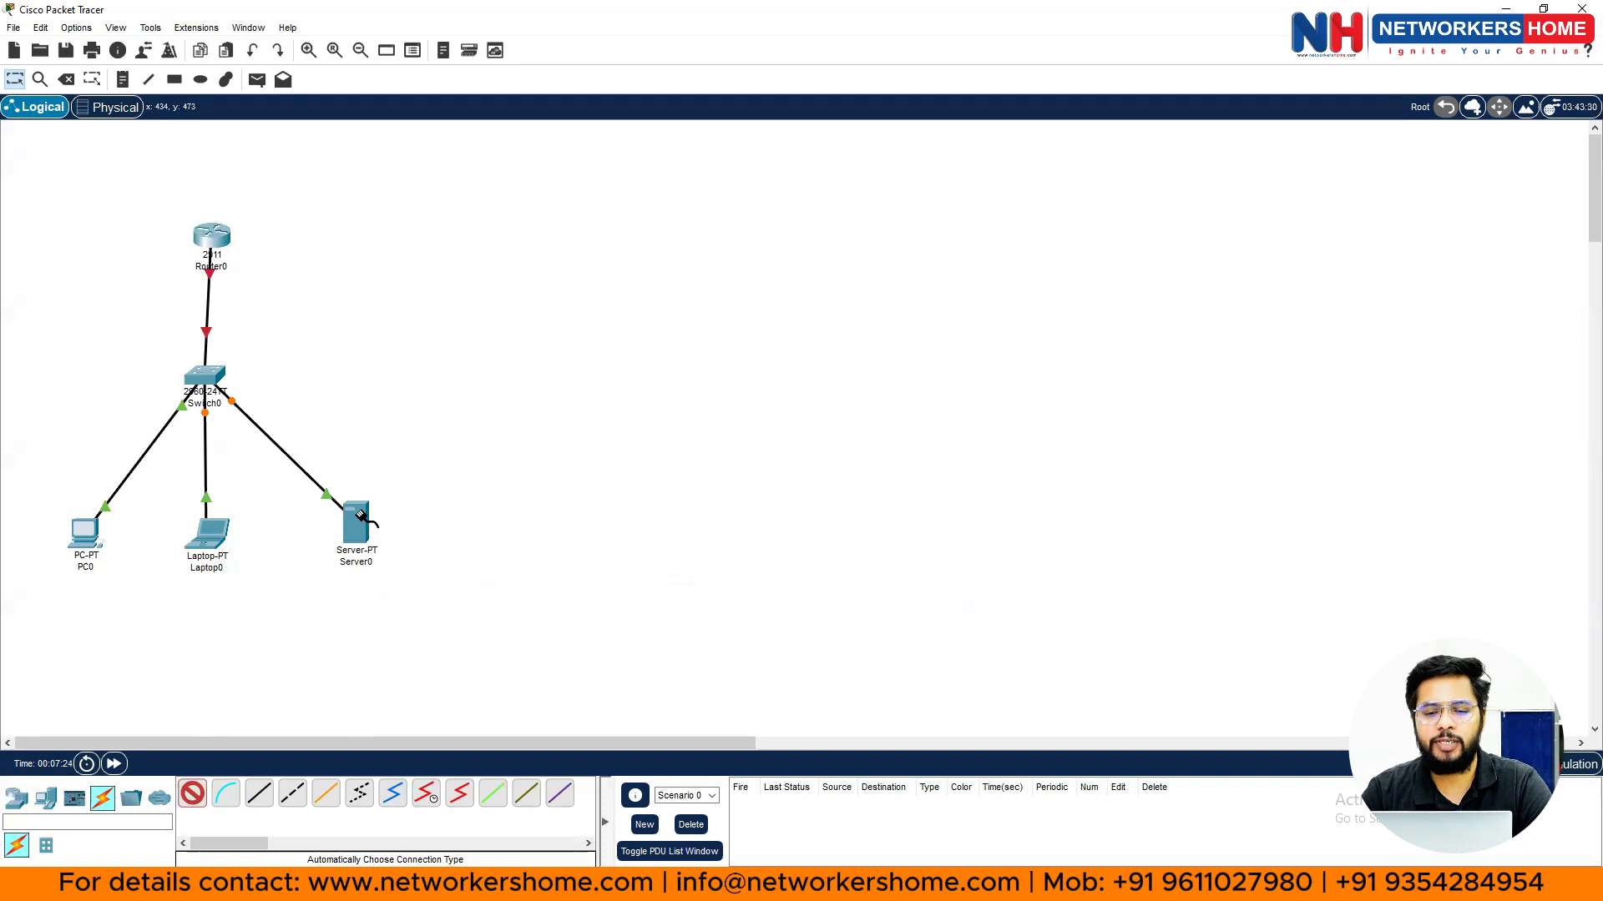
pyautogui.press('Escape')
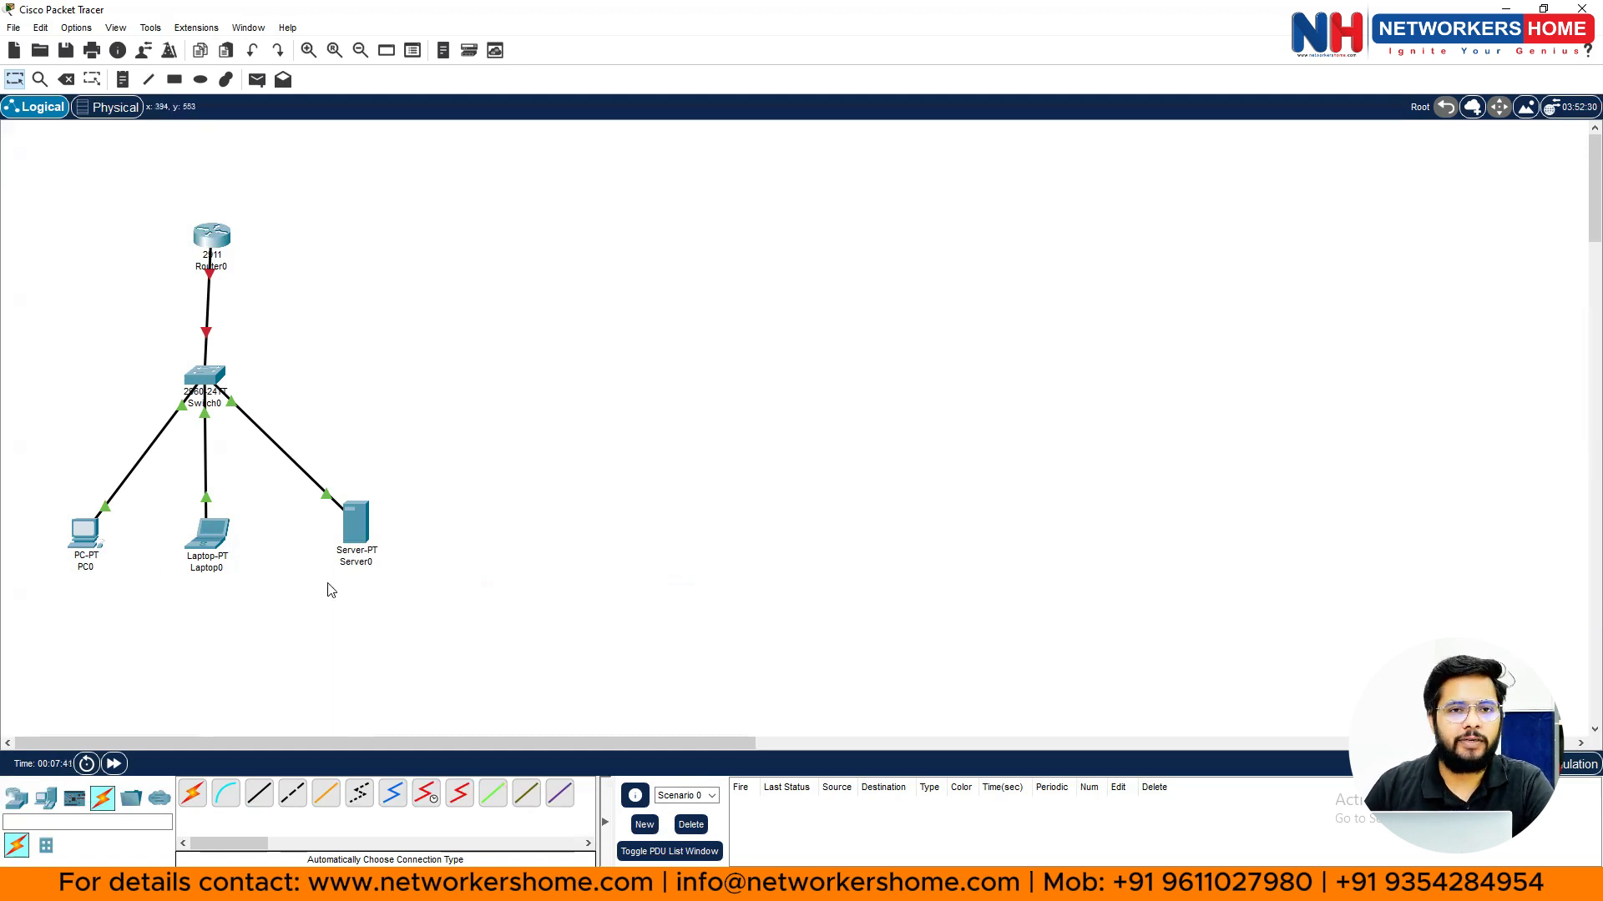
# - Turn off Show Device Model Labels on the Preferences Interface tab and close the dialog
pyautogui.click(63, 28)
pyautogui.click(62, 29)
pyautogui.click(60, 29)
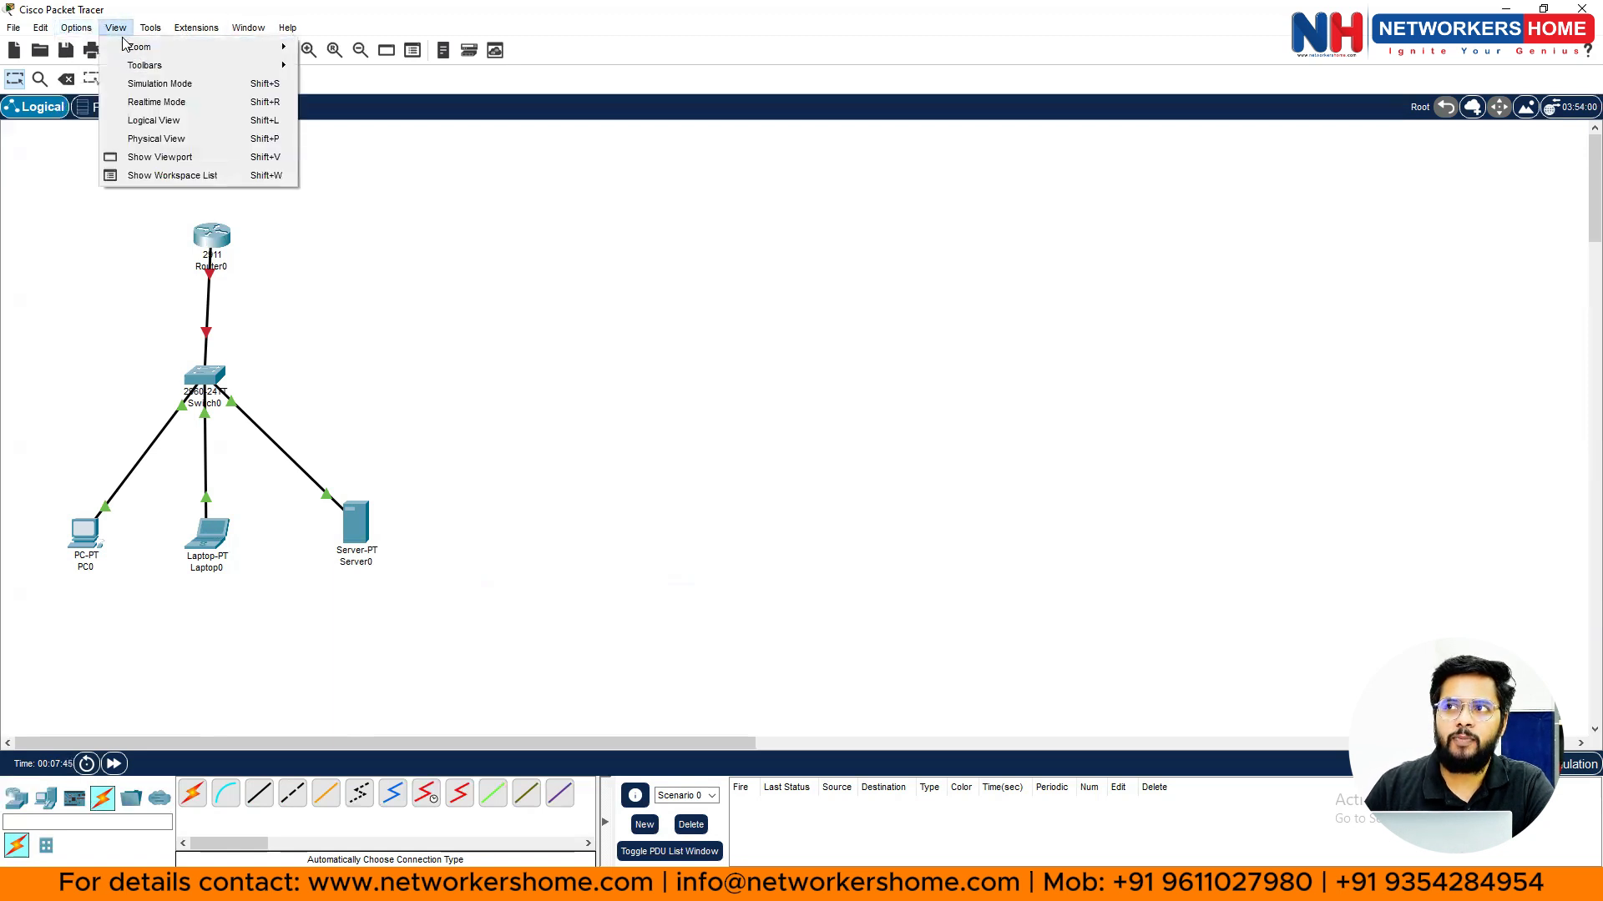
pyautogui.click(91, 51)
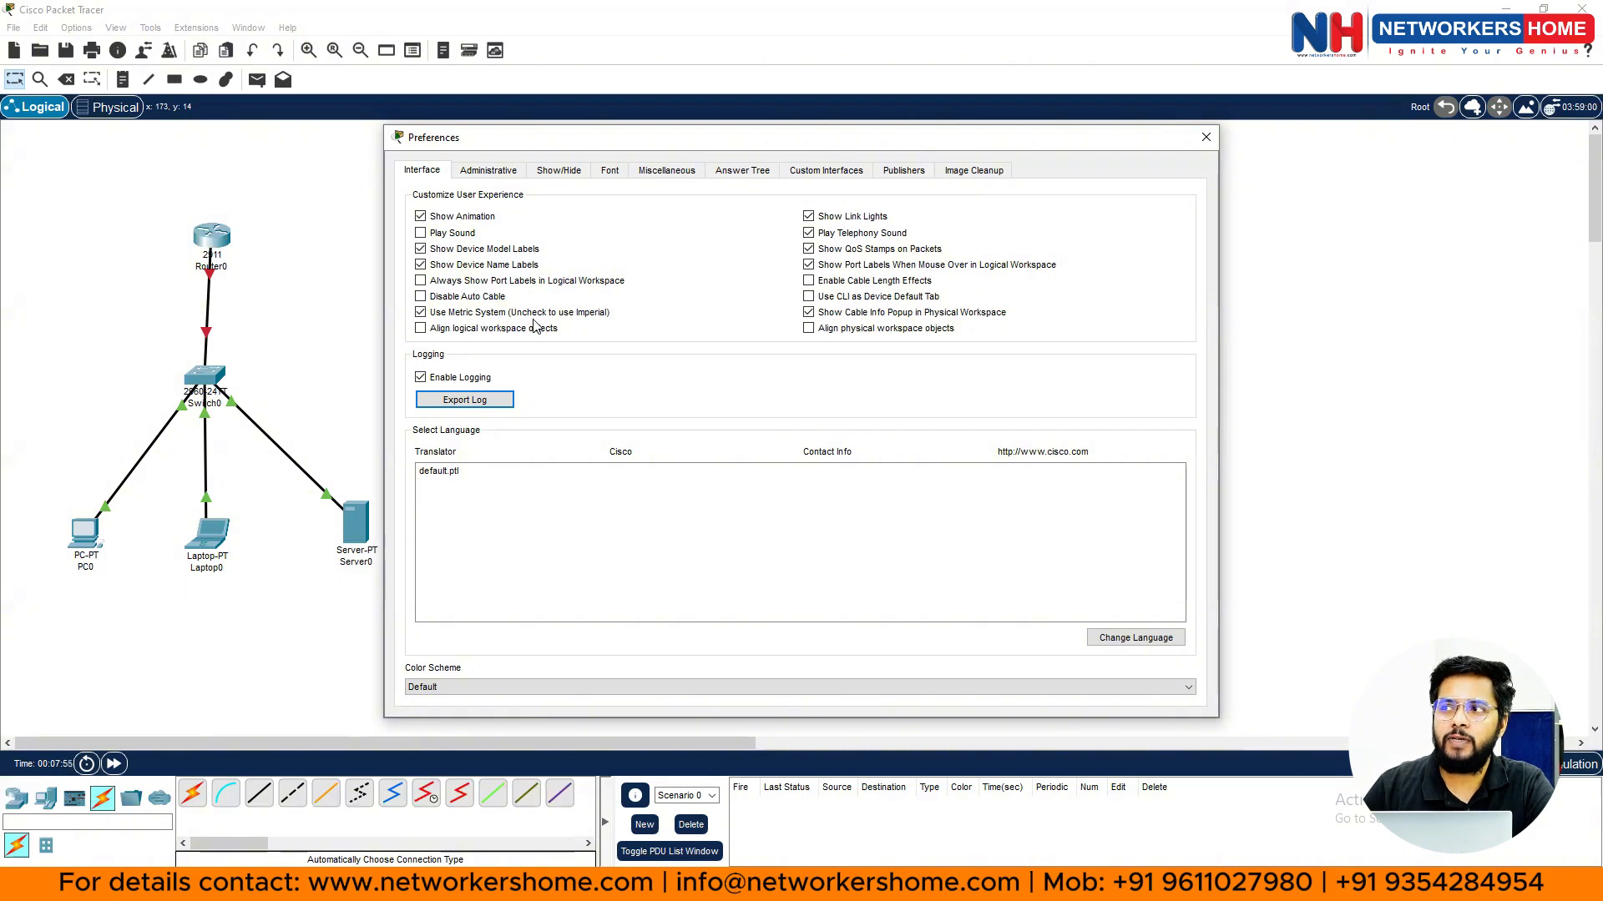
pyautogui.click(420, 249)
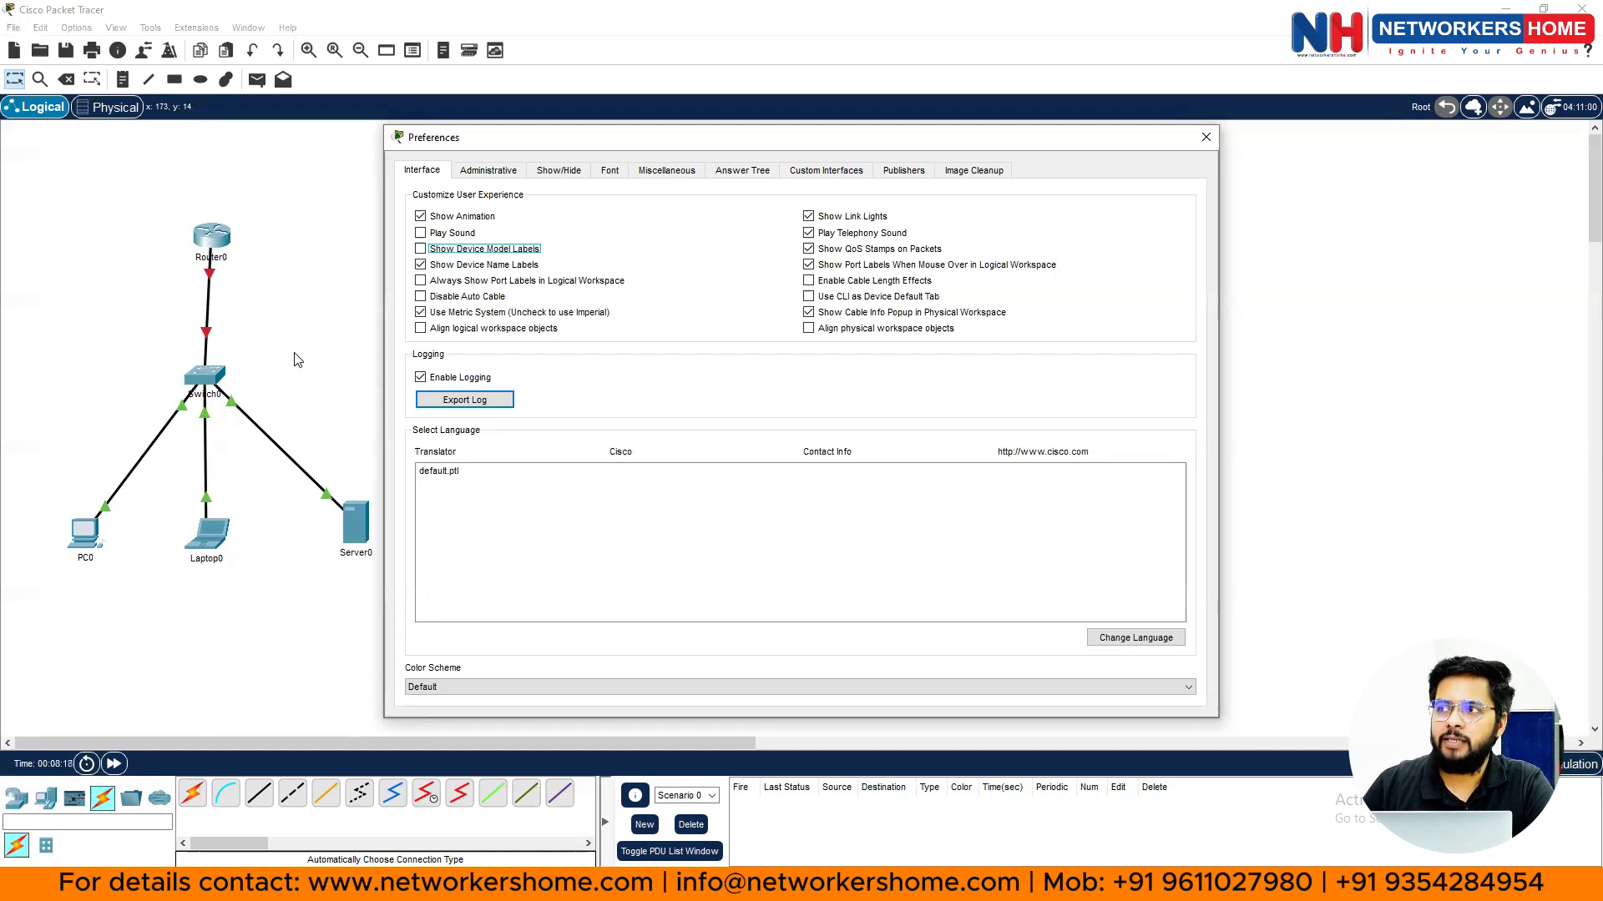
pyautogui.click(420, 250)
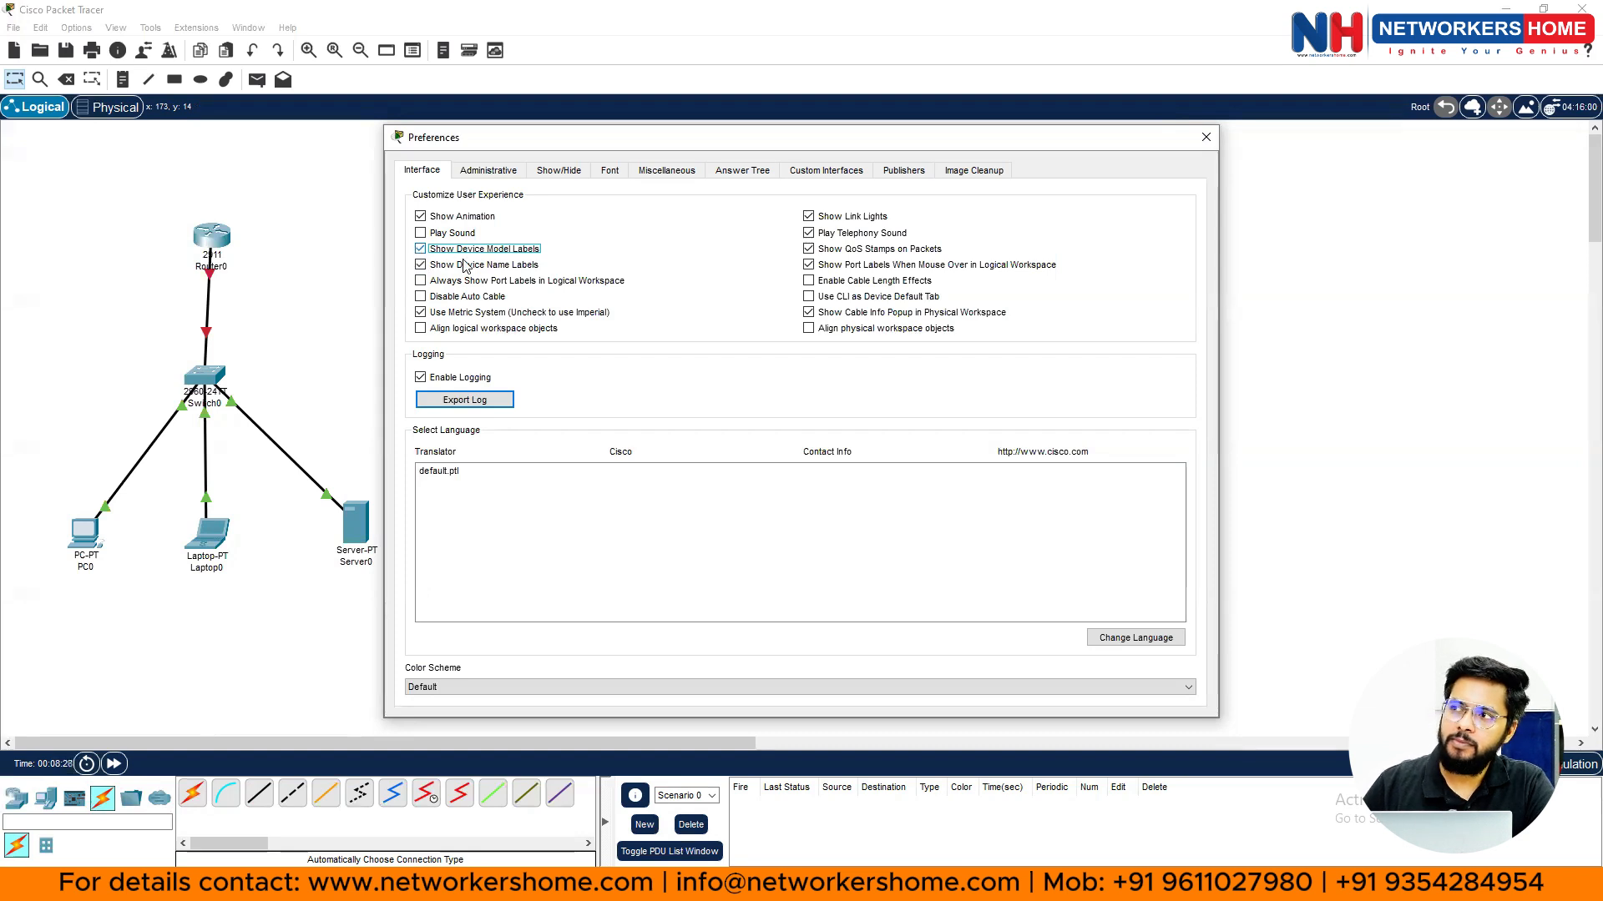
pyautogui.click(421, 248)
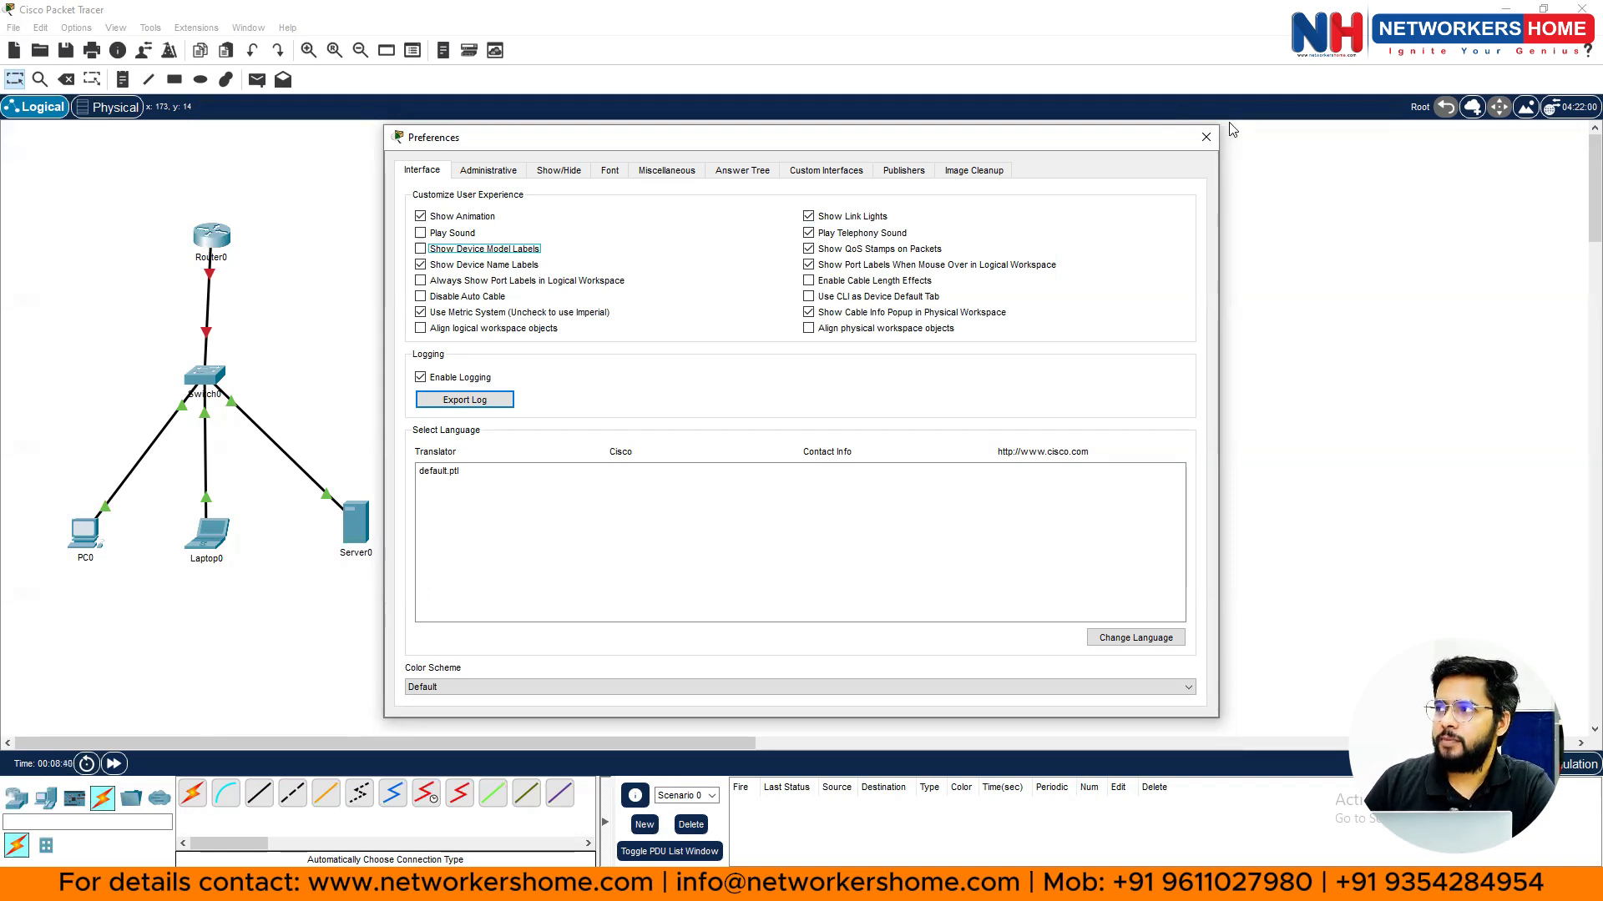
pyautogui.click(1207, 137)
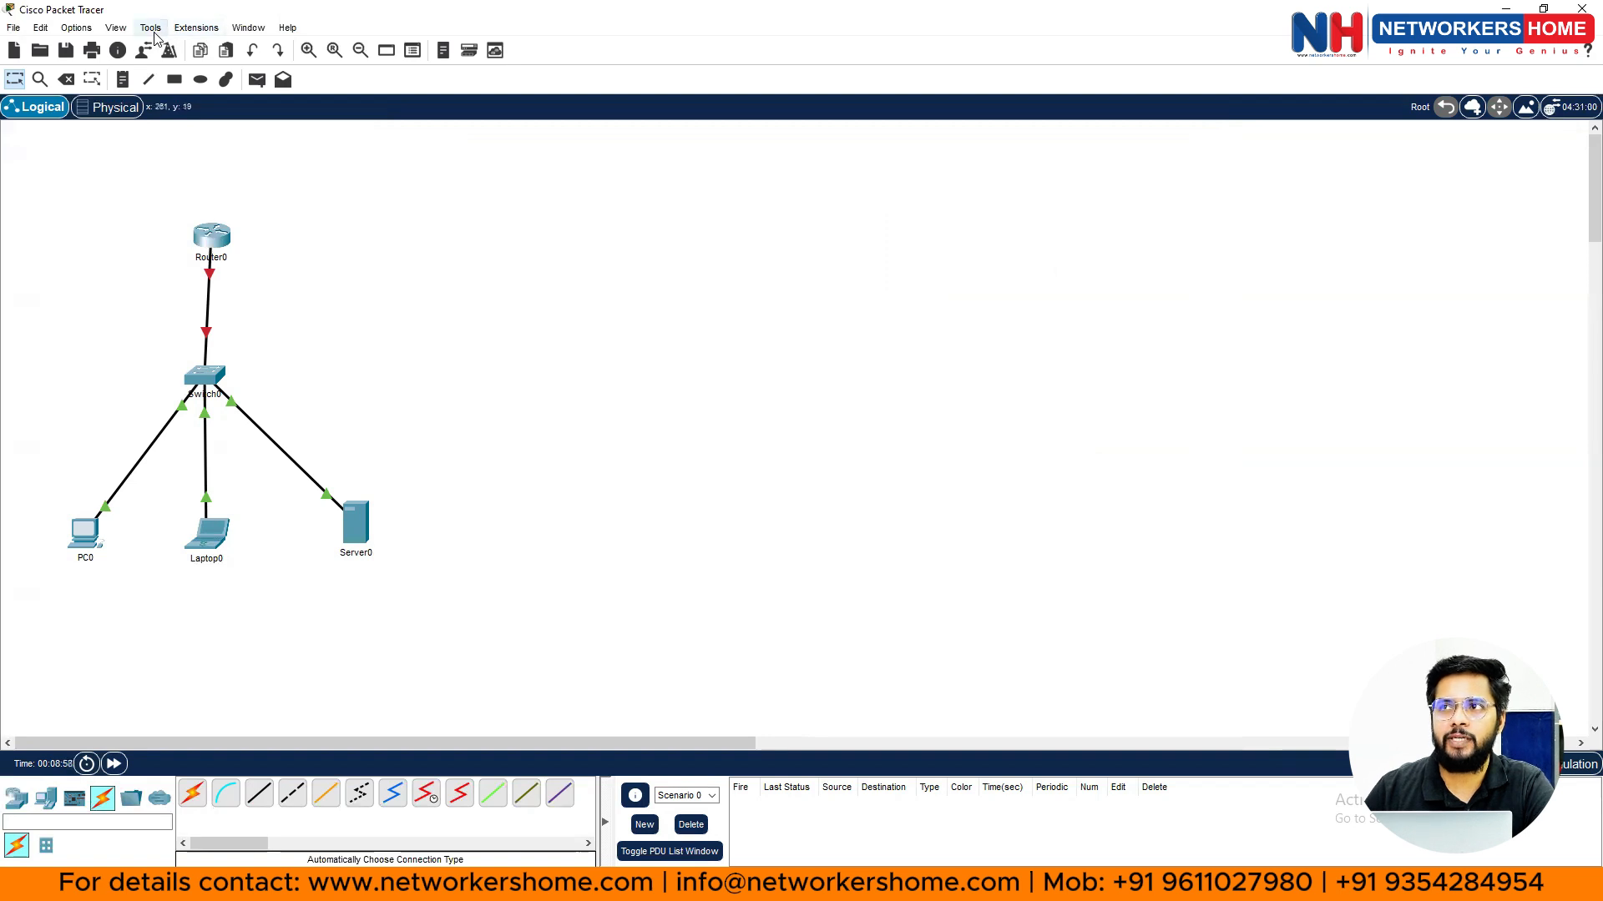
# - In Preferences' Font tab, raise the application font size to 10 pt and apply it
pyautogui.click(76, 29)
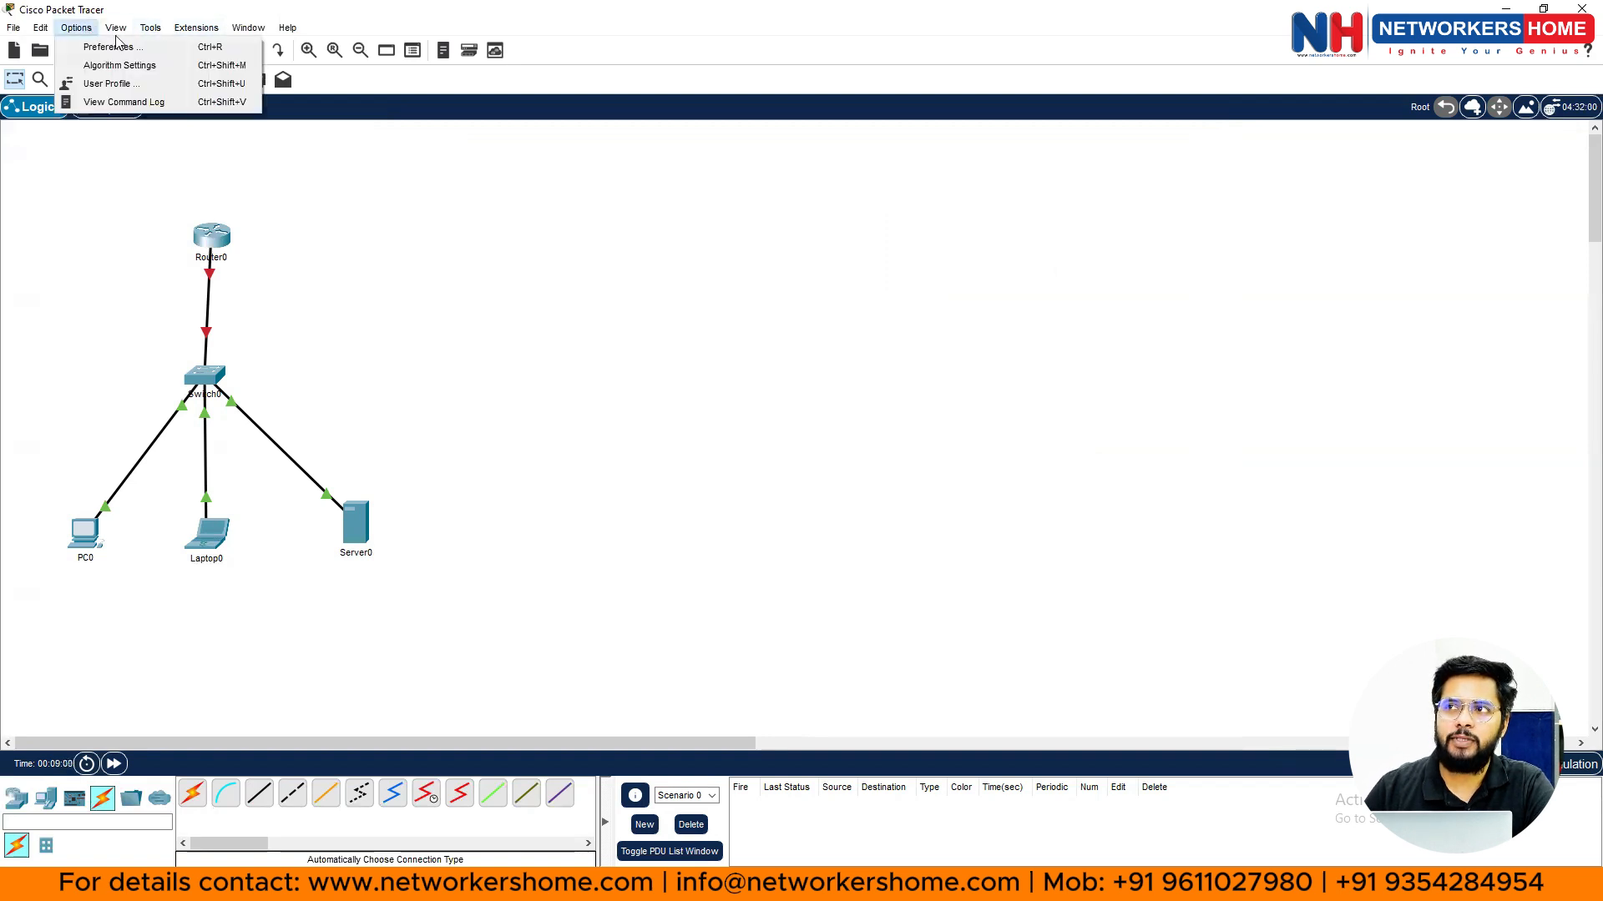
pyautogui.click(116, 29)
pyautogui.click(92, 44)
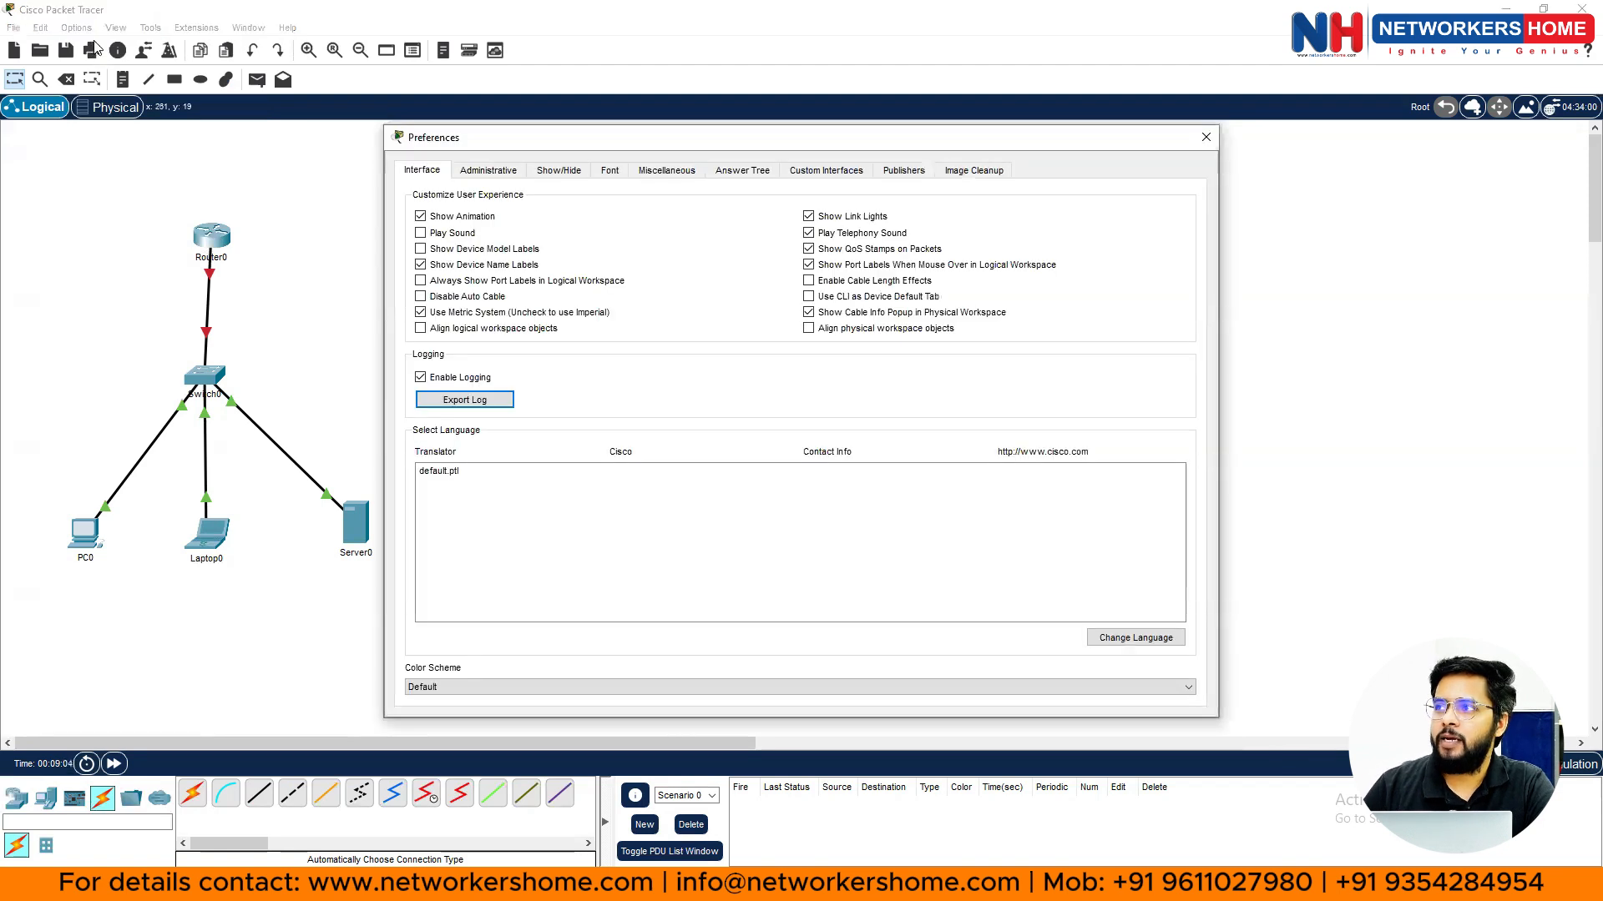
pyautogui.click(608, 180)
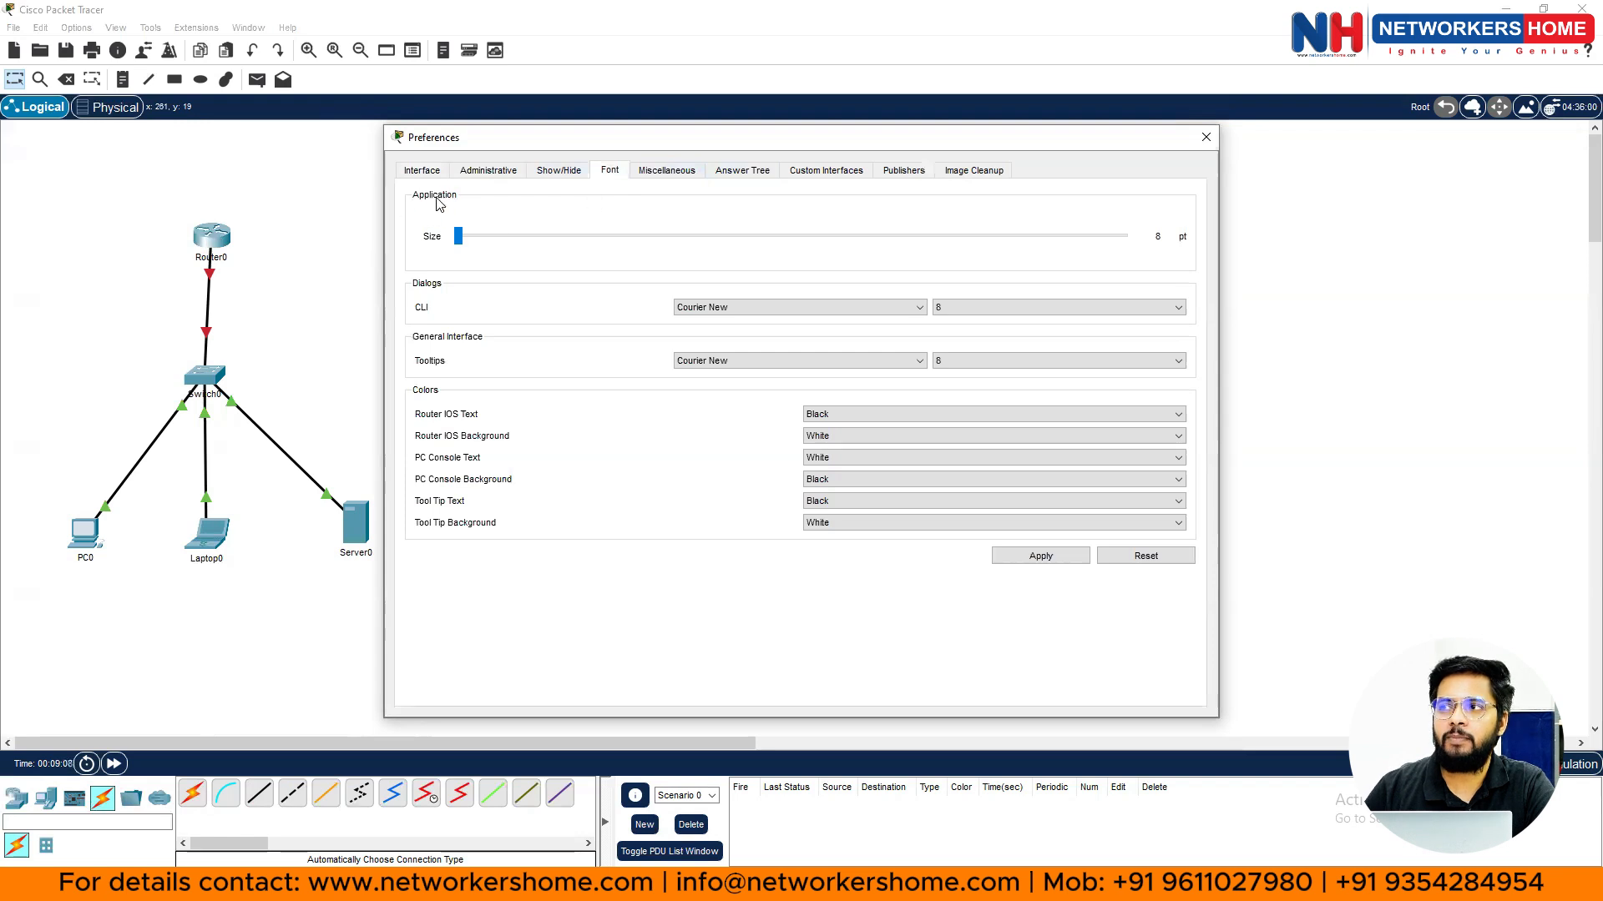
pyautogui.click(460, 240)
pyautogui.moveTo(460, 240); pyautogui.dragTo(612, 241)
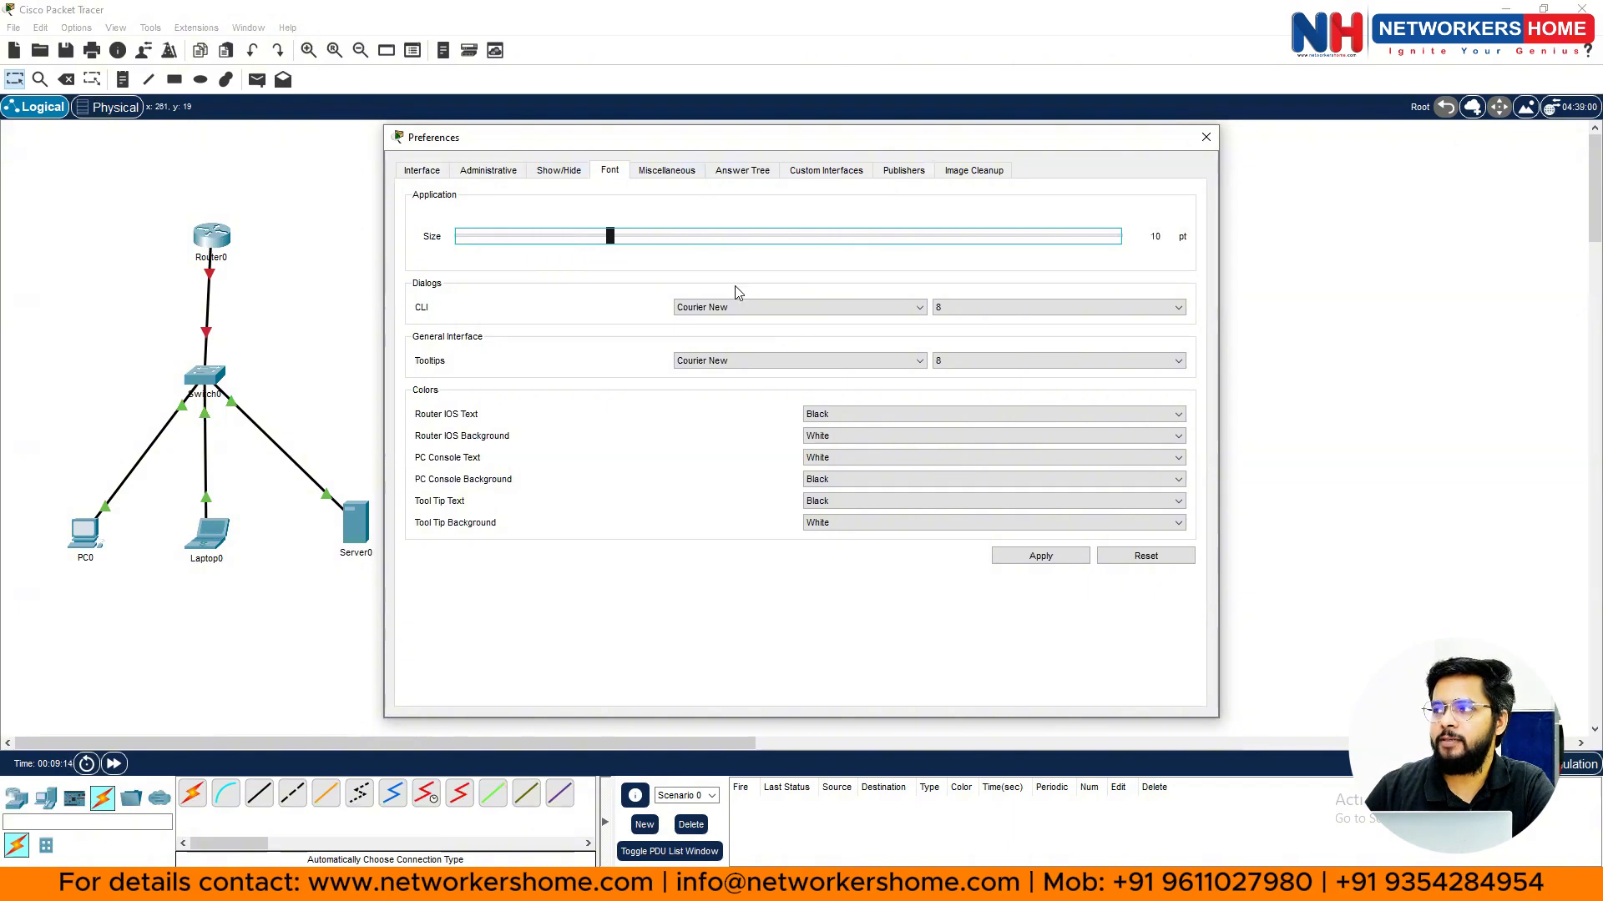
pyautogui.click(1056, 557)
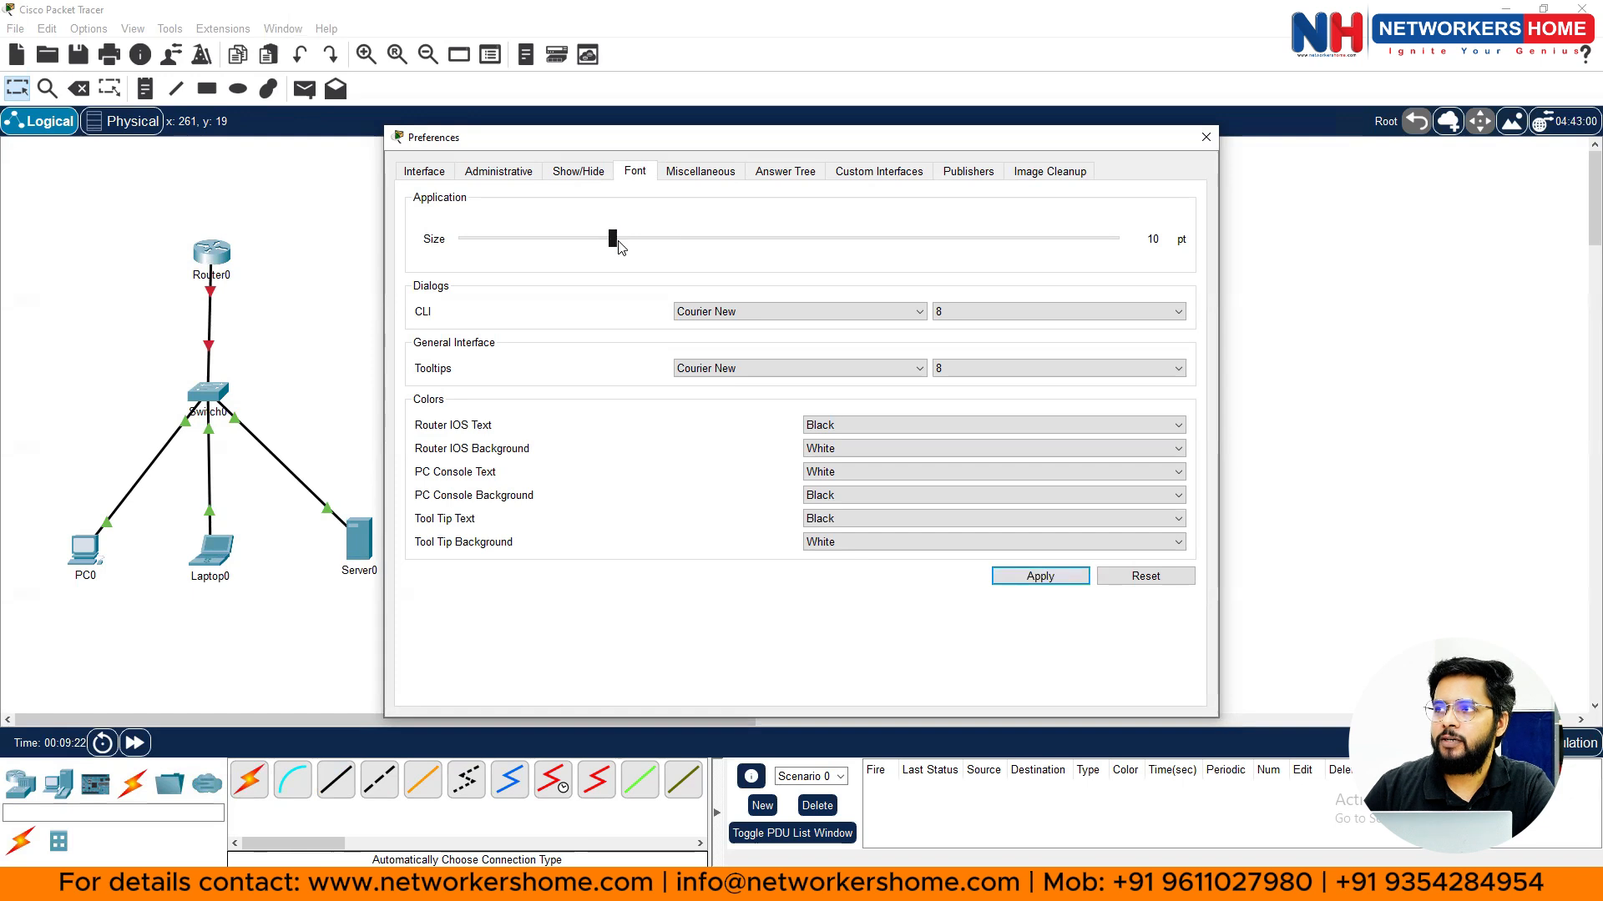
# - Adjust the application font size to 16 pt, then settle on 11 pt and close Preferences
pyautogui.moveTo(609, 240); pyautogui.dragTo(785, 241)
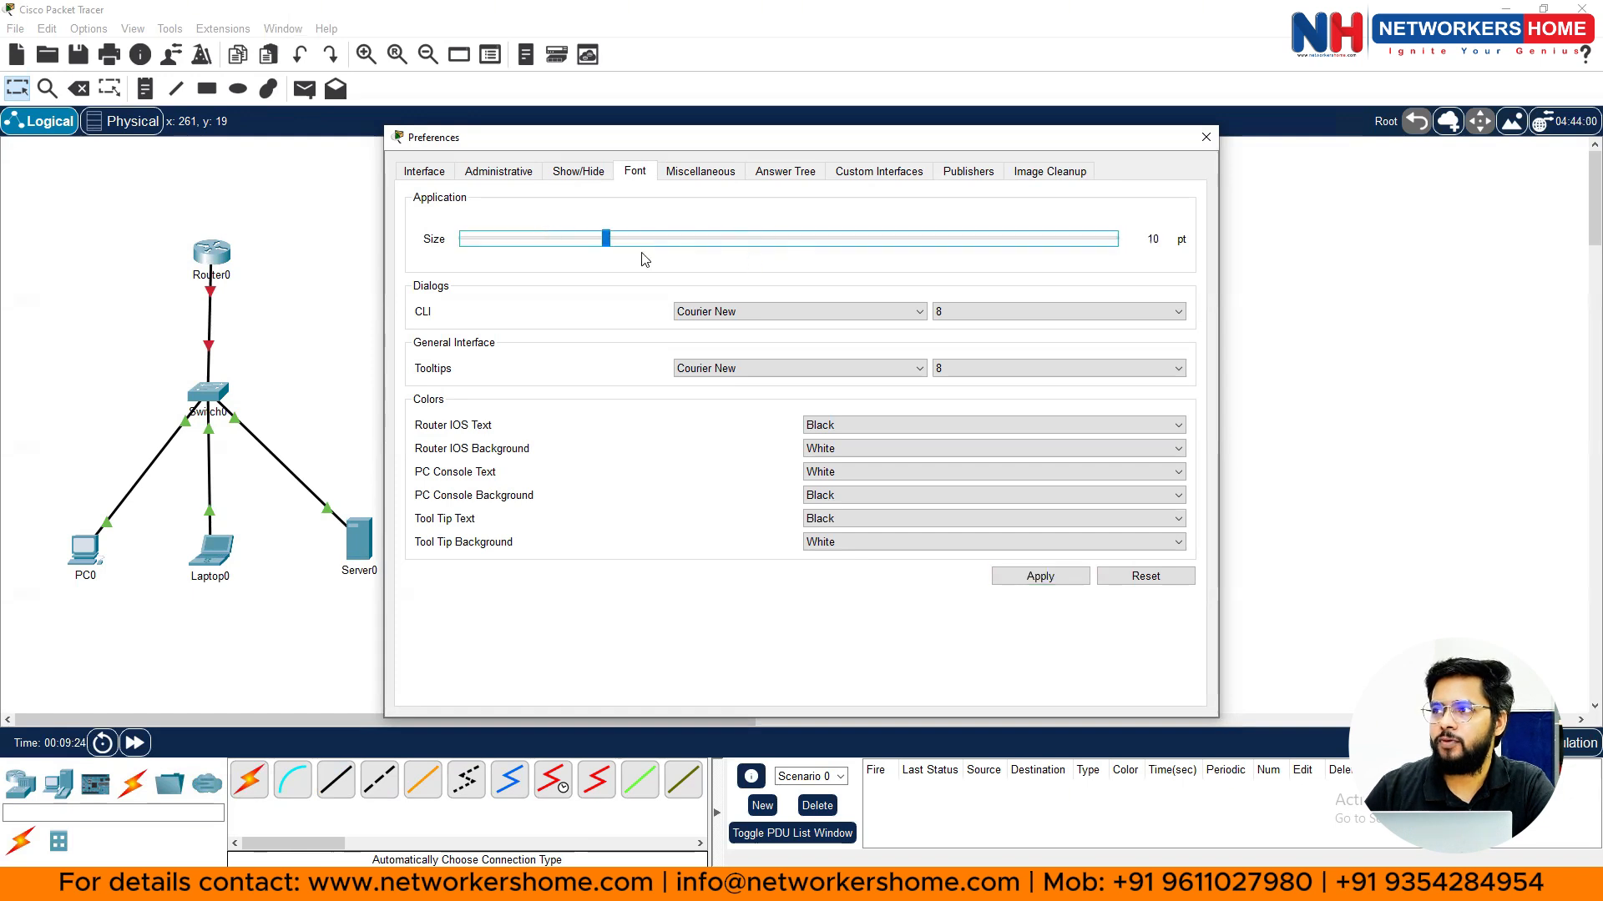
pyautogui.moveTo(607, 242); pyautogui.dragTo(913, 243)
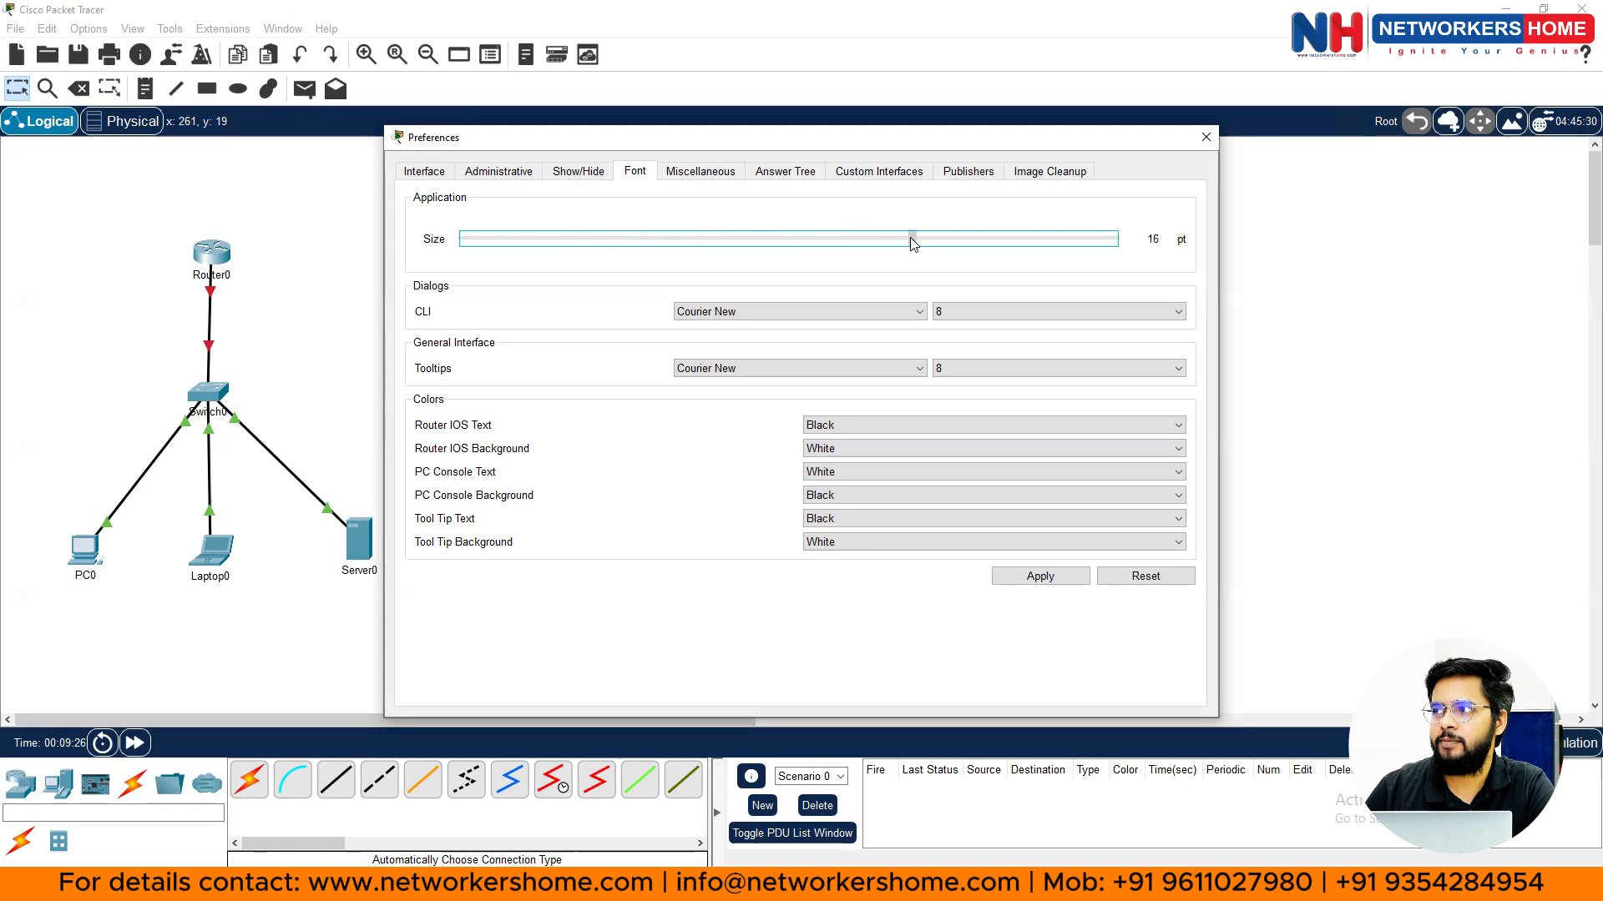
pyautogui.click(1045, 582)
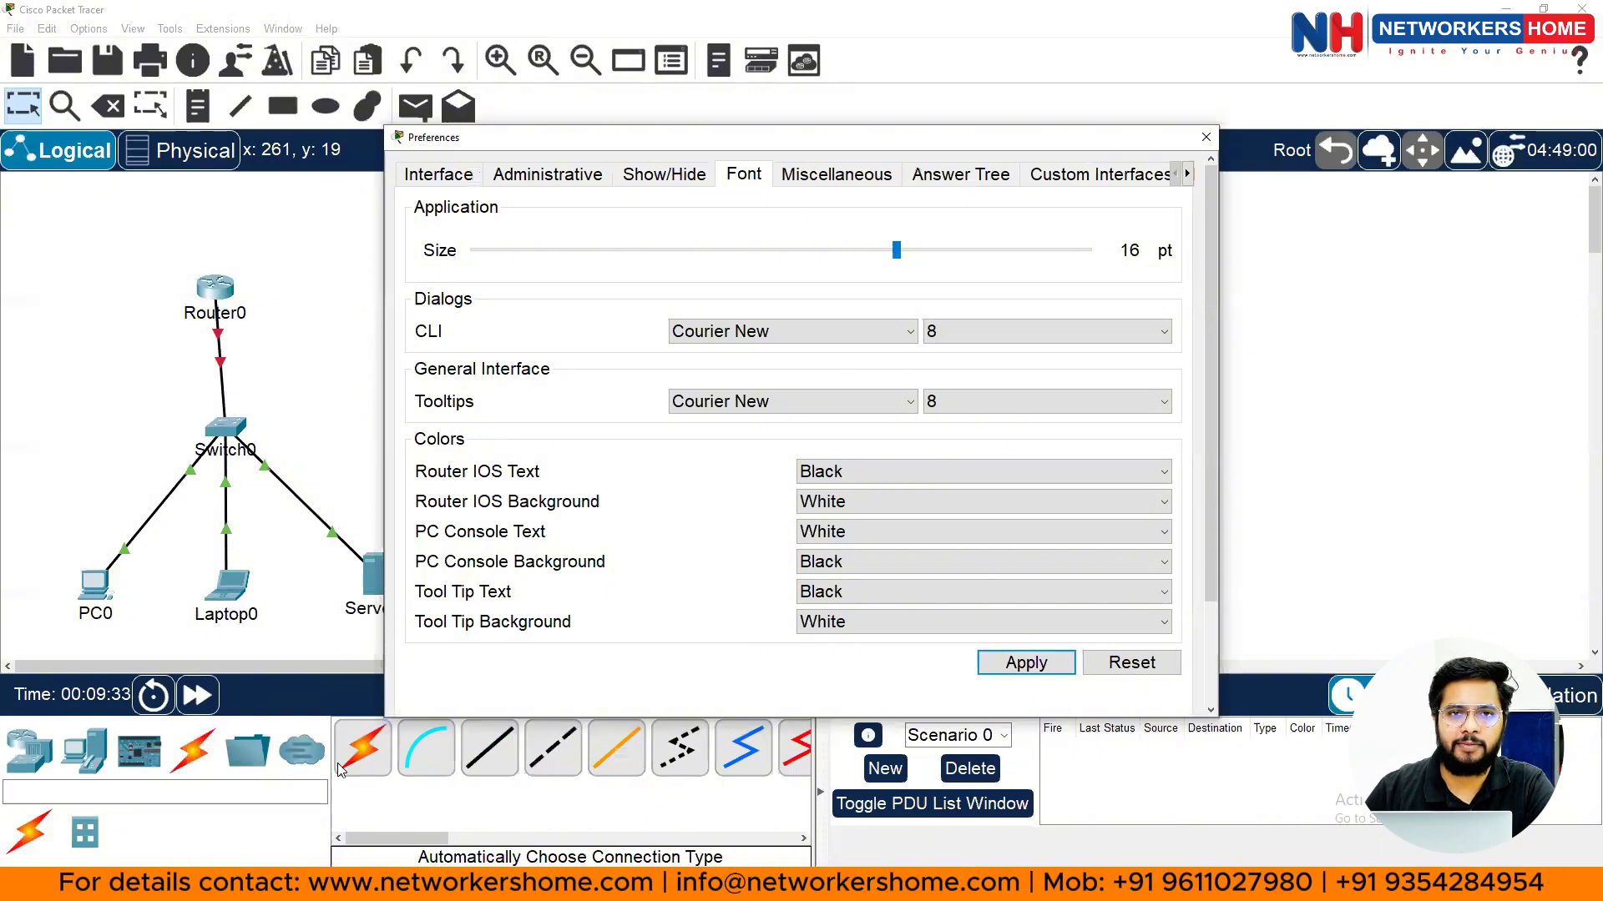
pyautogui.click(769, 243)
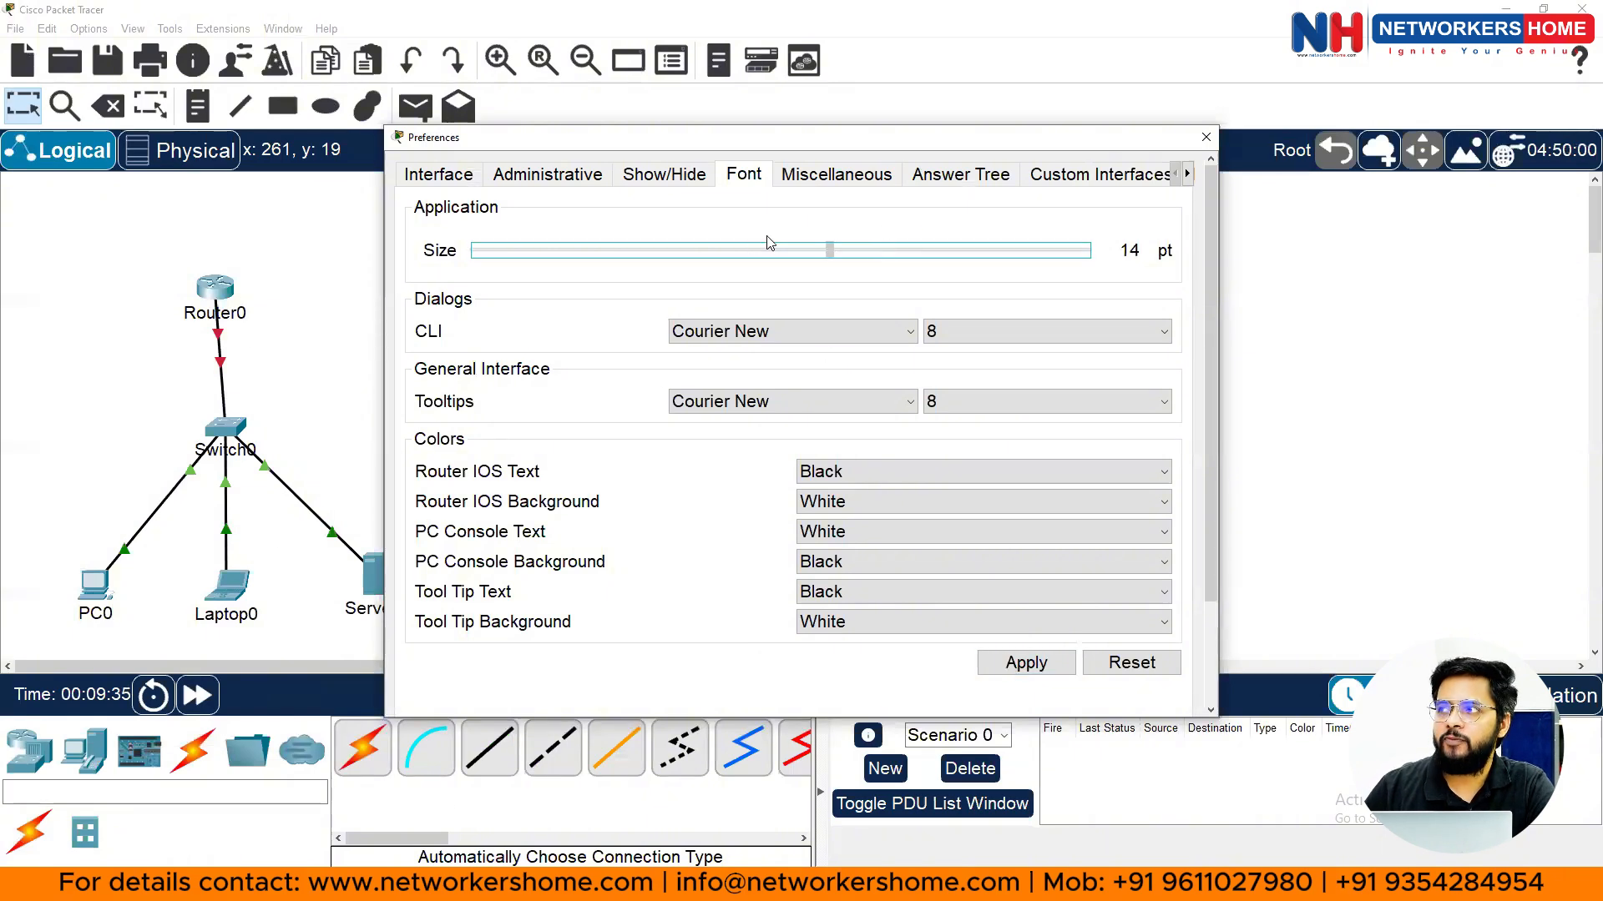
pyautogui.moveTo(769, 244); pyautogui.dragTo(631, 260)
pyautogui.click(1025, 676)
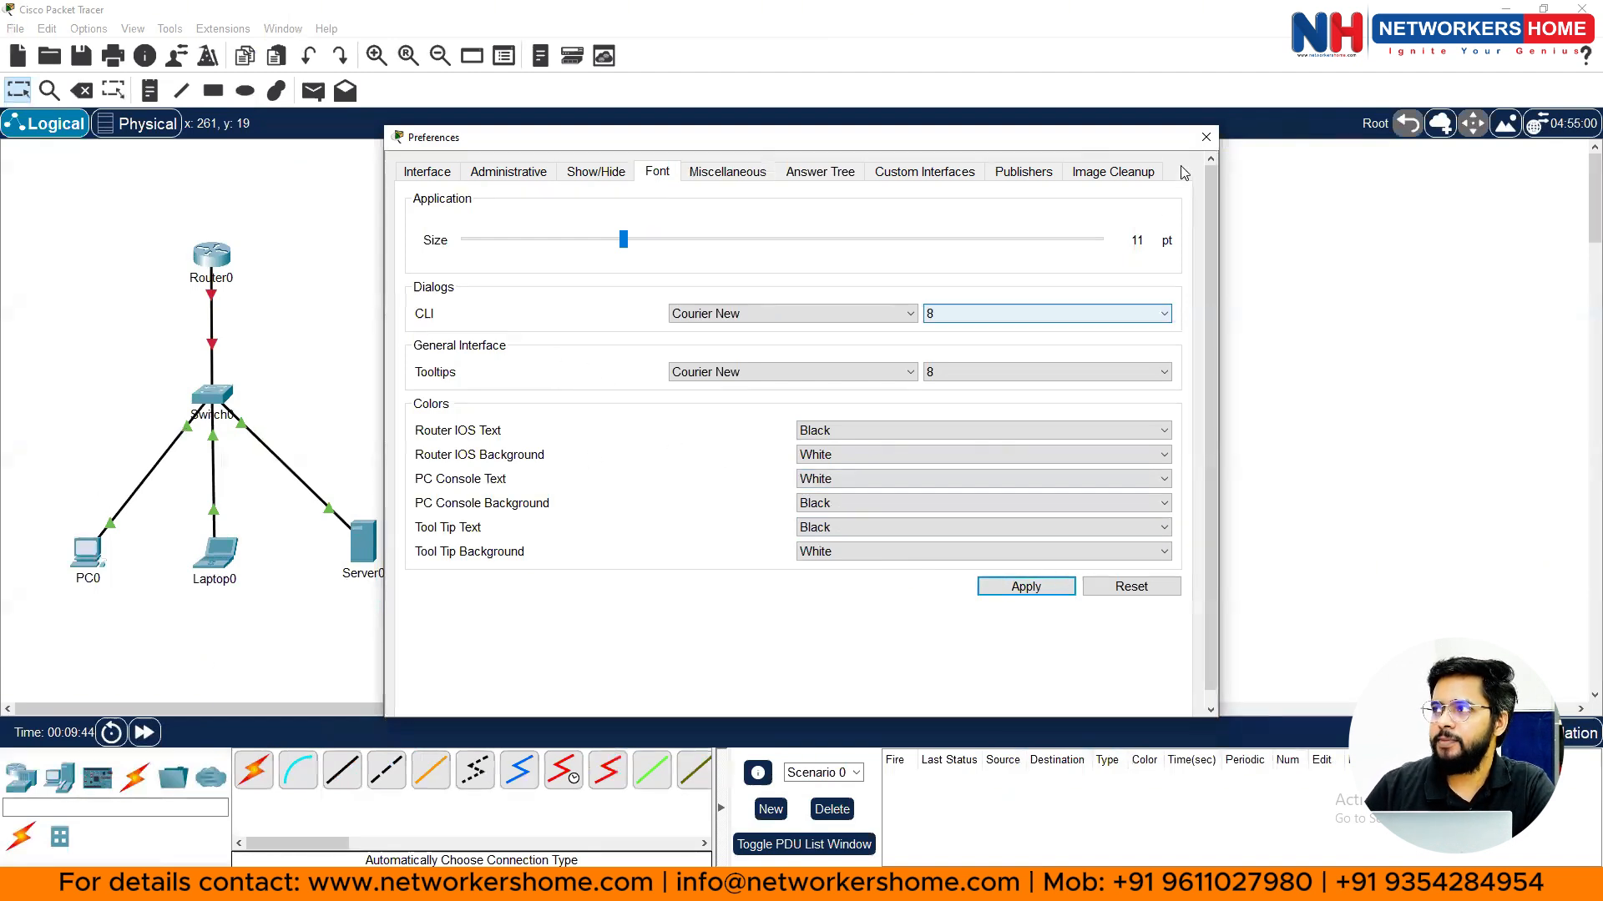
pyautogui.click(1203, 138)
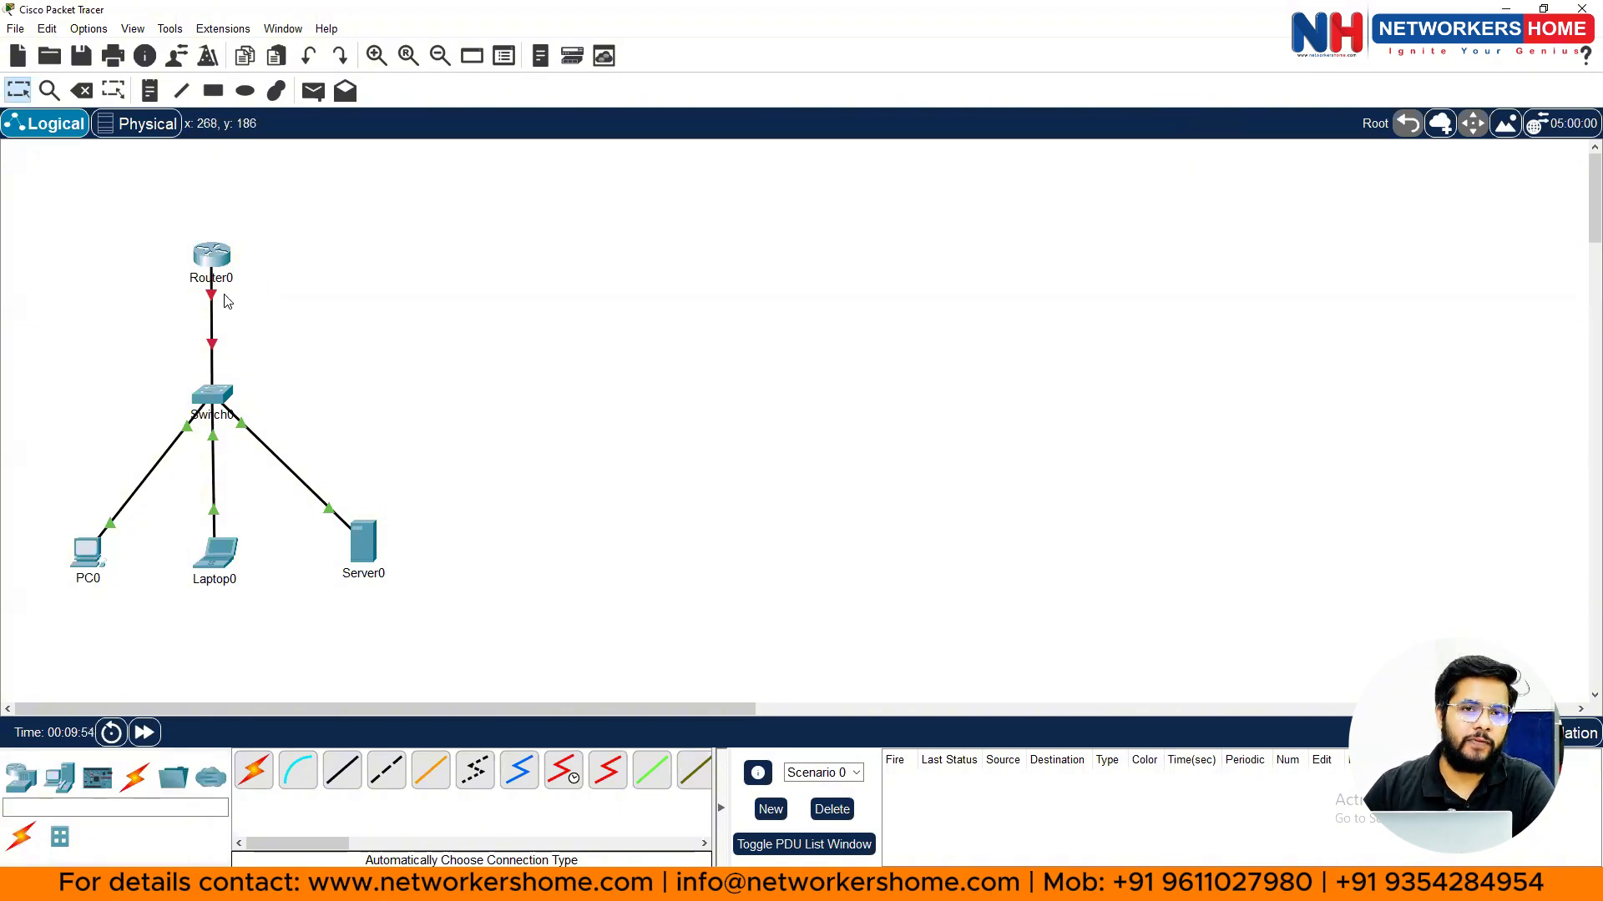
# - Display Router0's info popup listing its ports, link states, addresses and location
pyautogui.moveTo(225, 301)
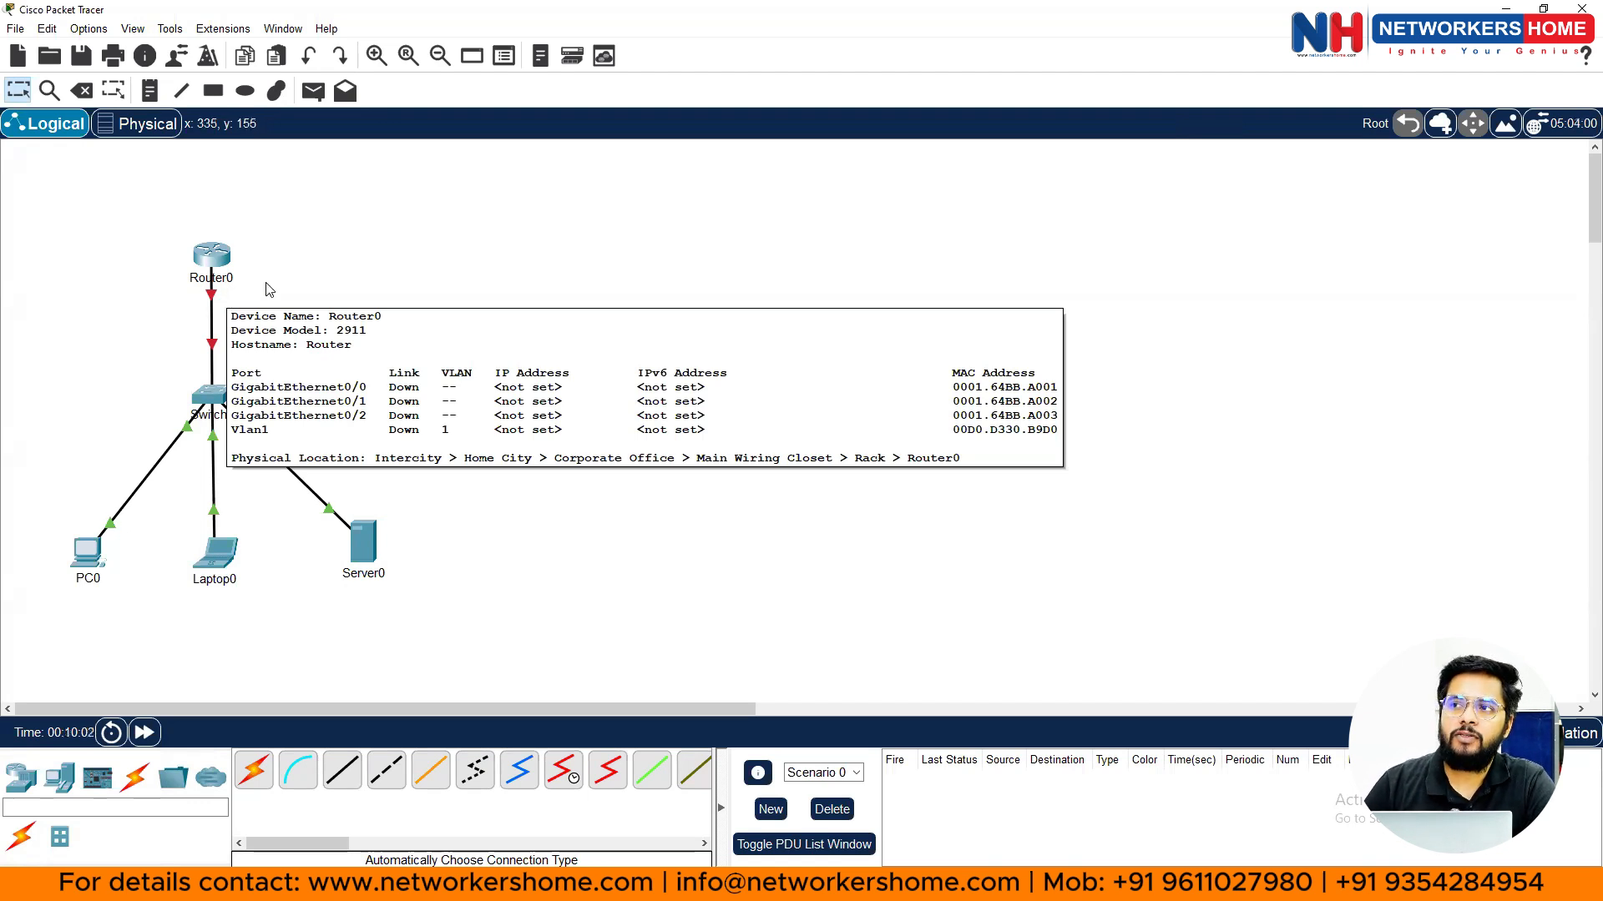
# - Open Router0's device window maximized, zoom into the chassis and switch the router on
pyautogui.click(211, 252)
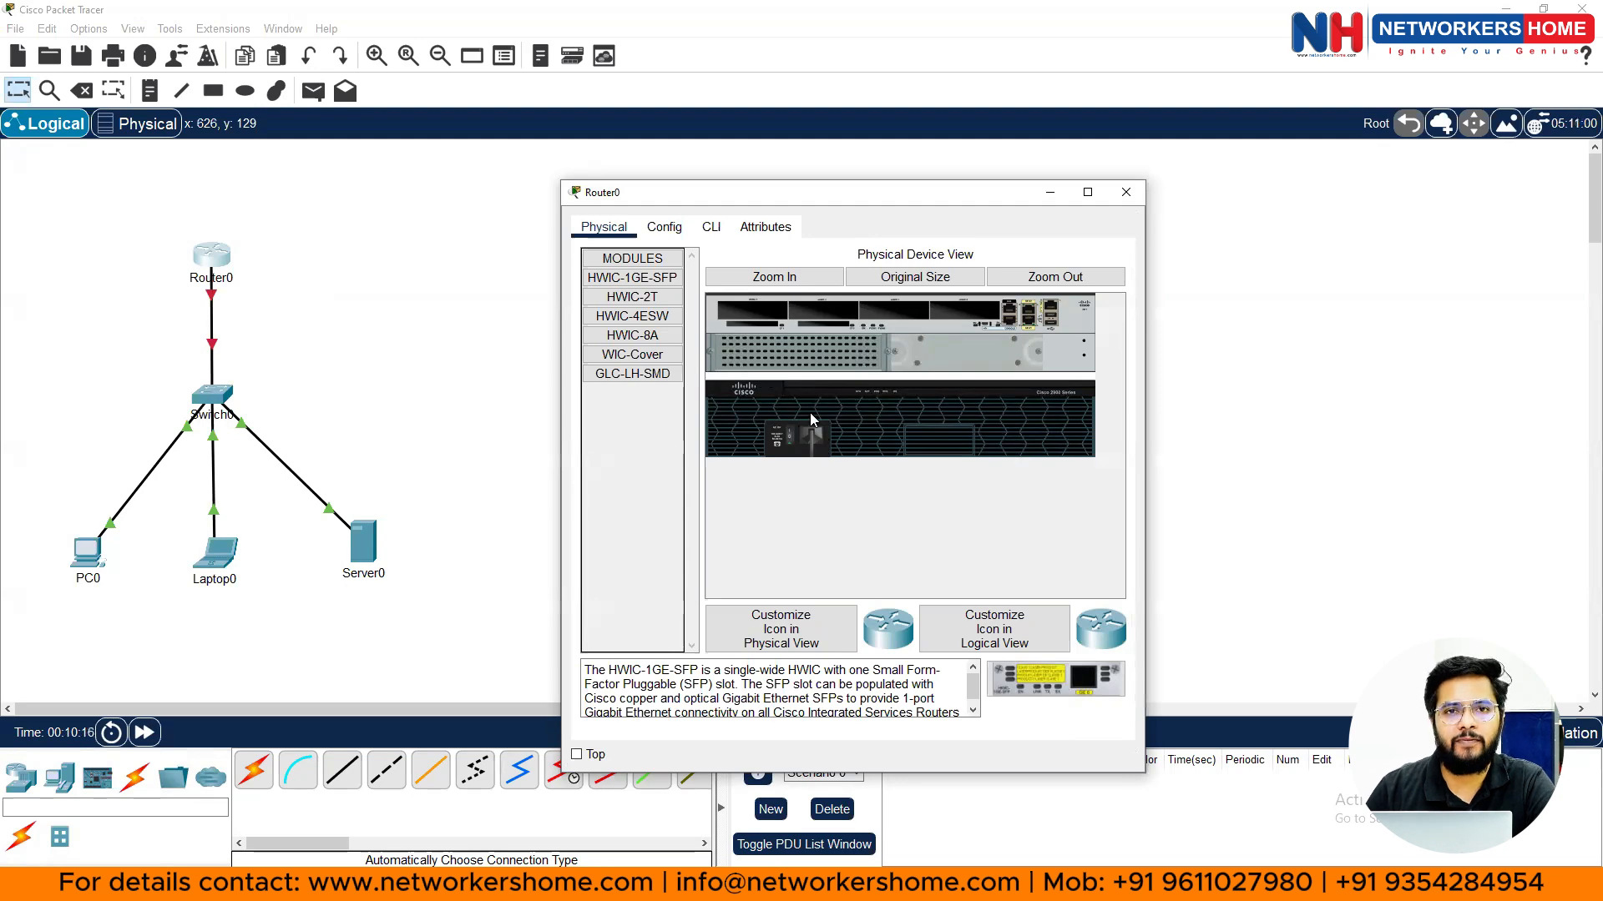
pyautogui.click(1087, 192)
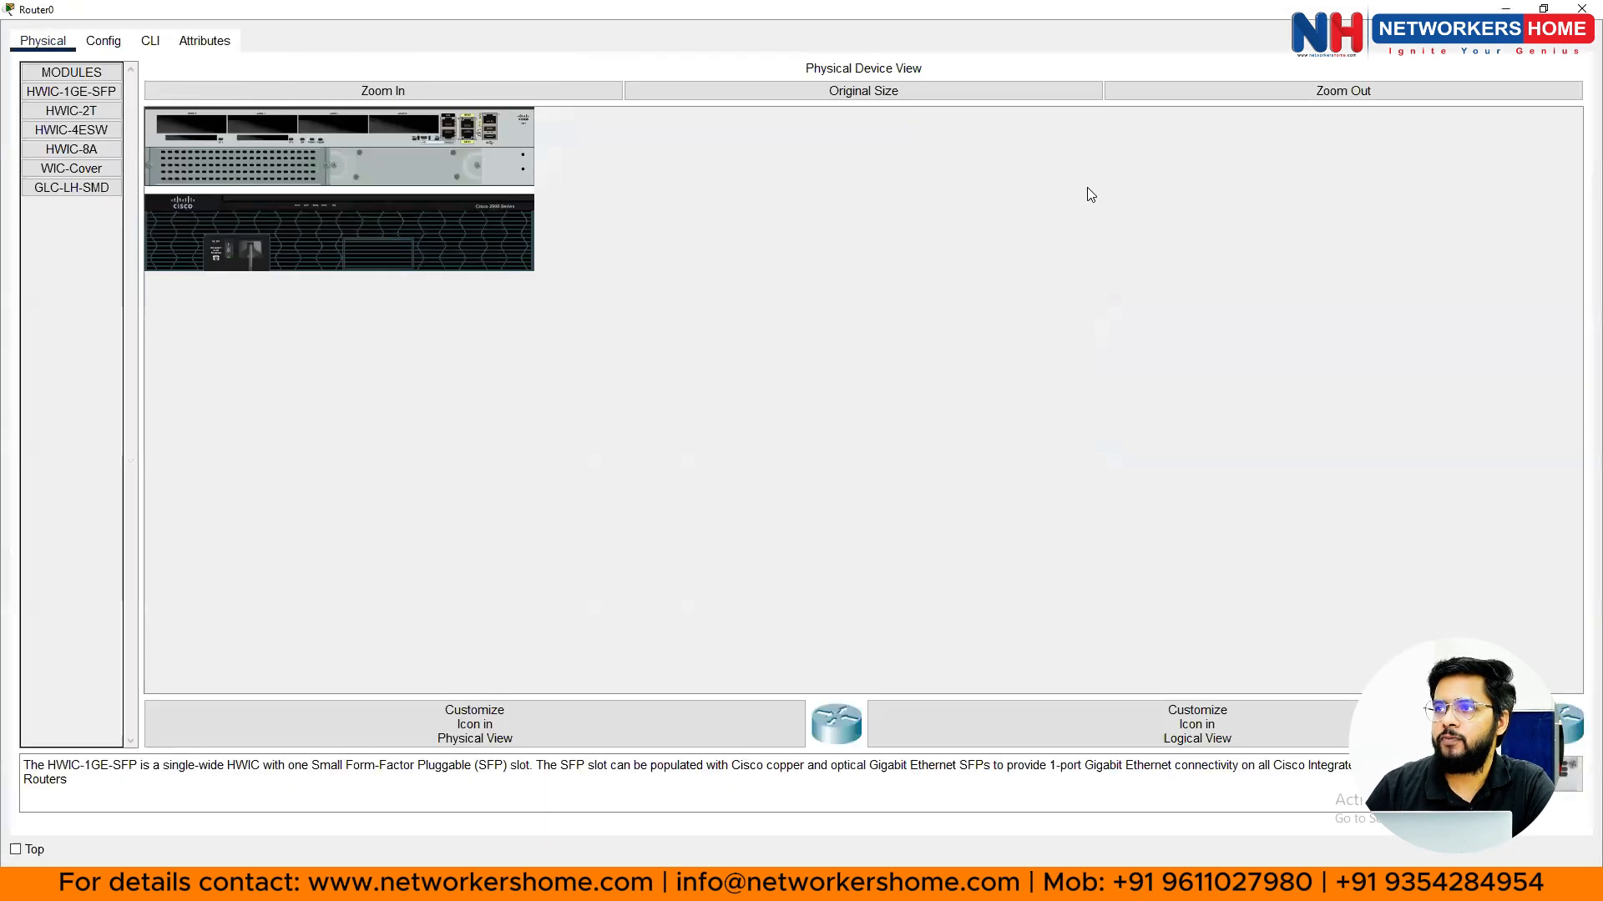
pyautogui.click(384, 92)
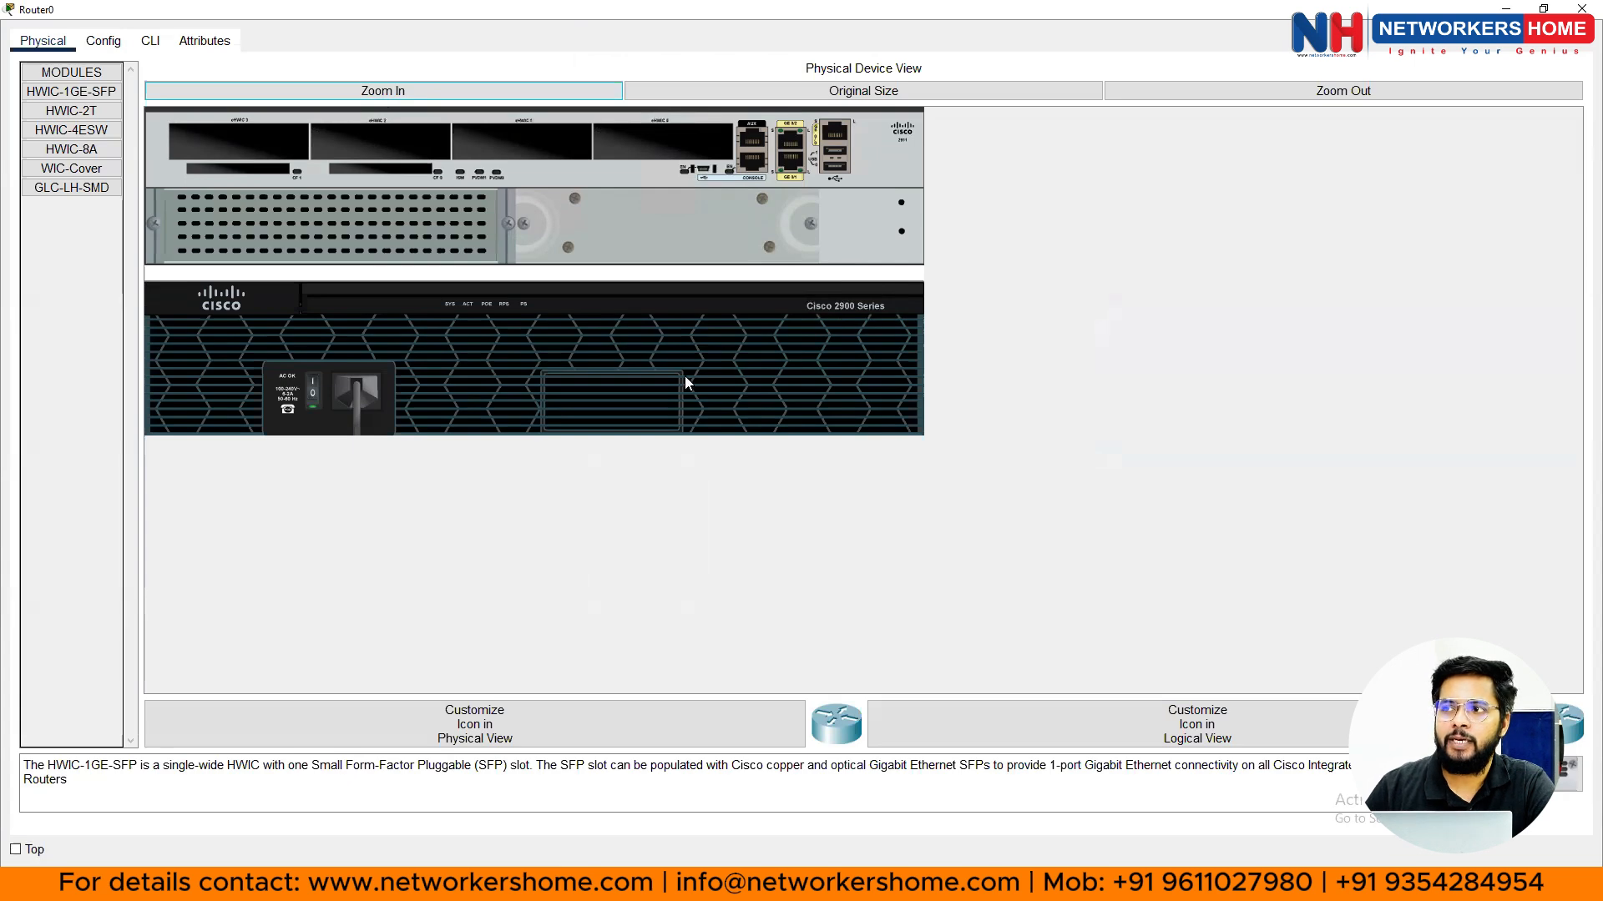
pyautogui.click(315, 398)
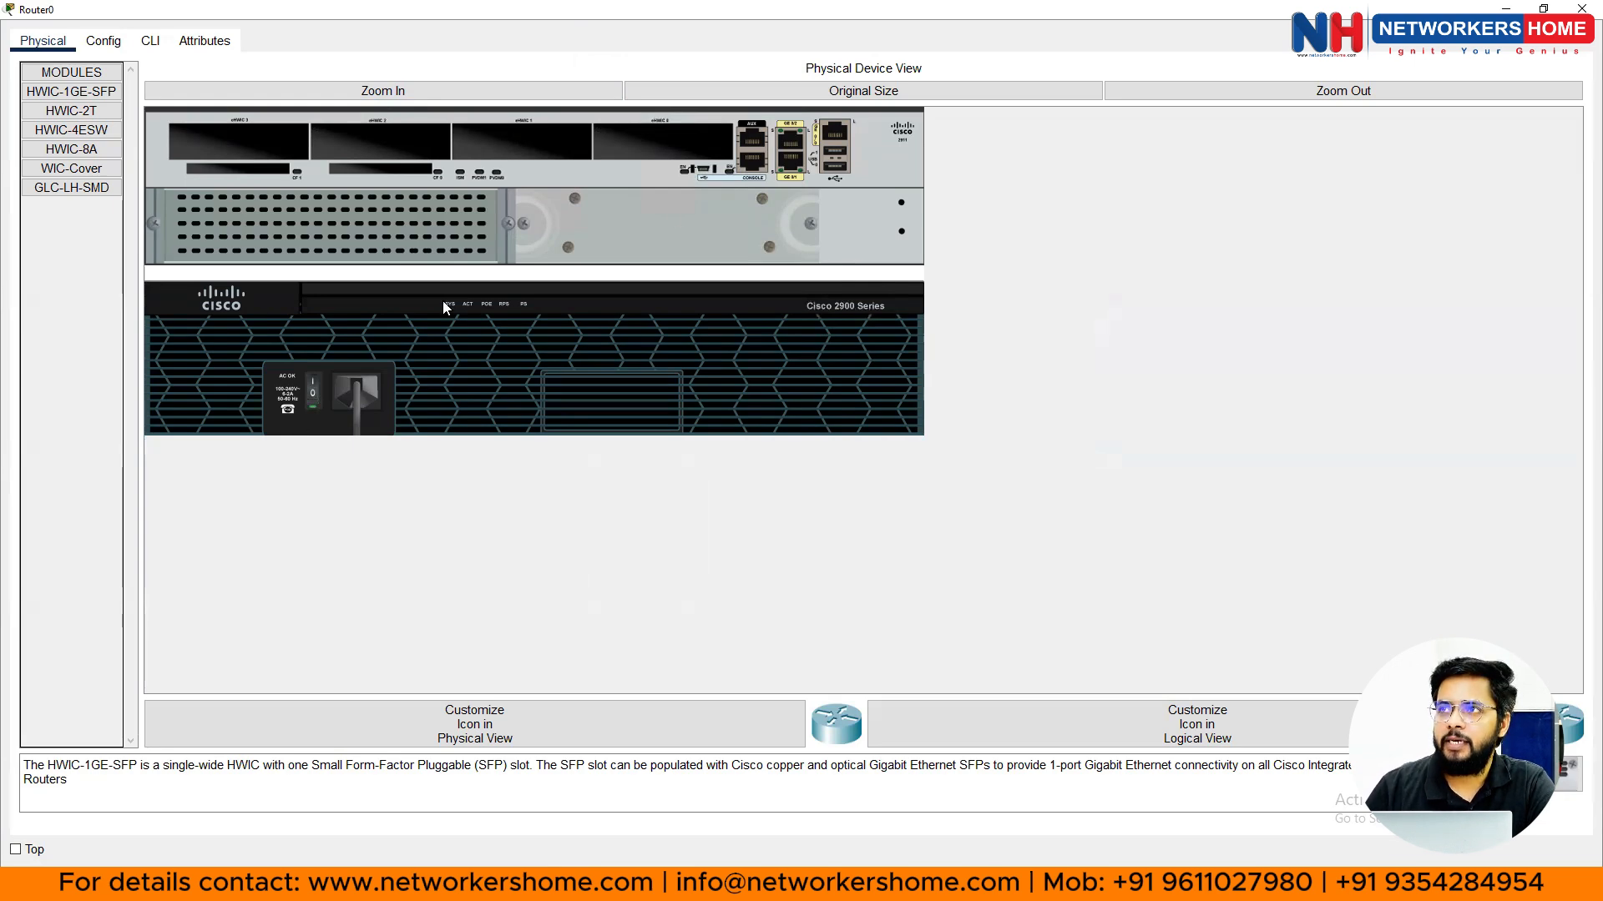
# - Review Router0's IOS boot output in the CLI tab, then close the device window
pyautogui.click(149, 40)
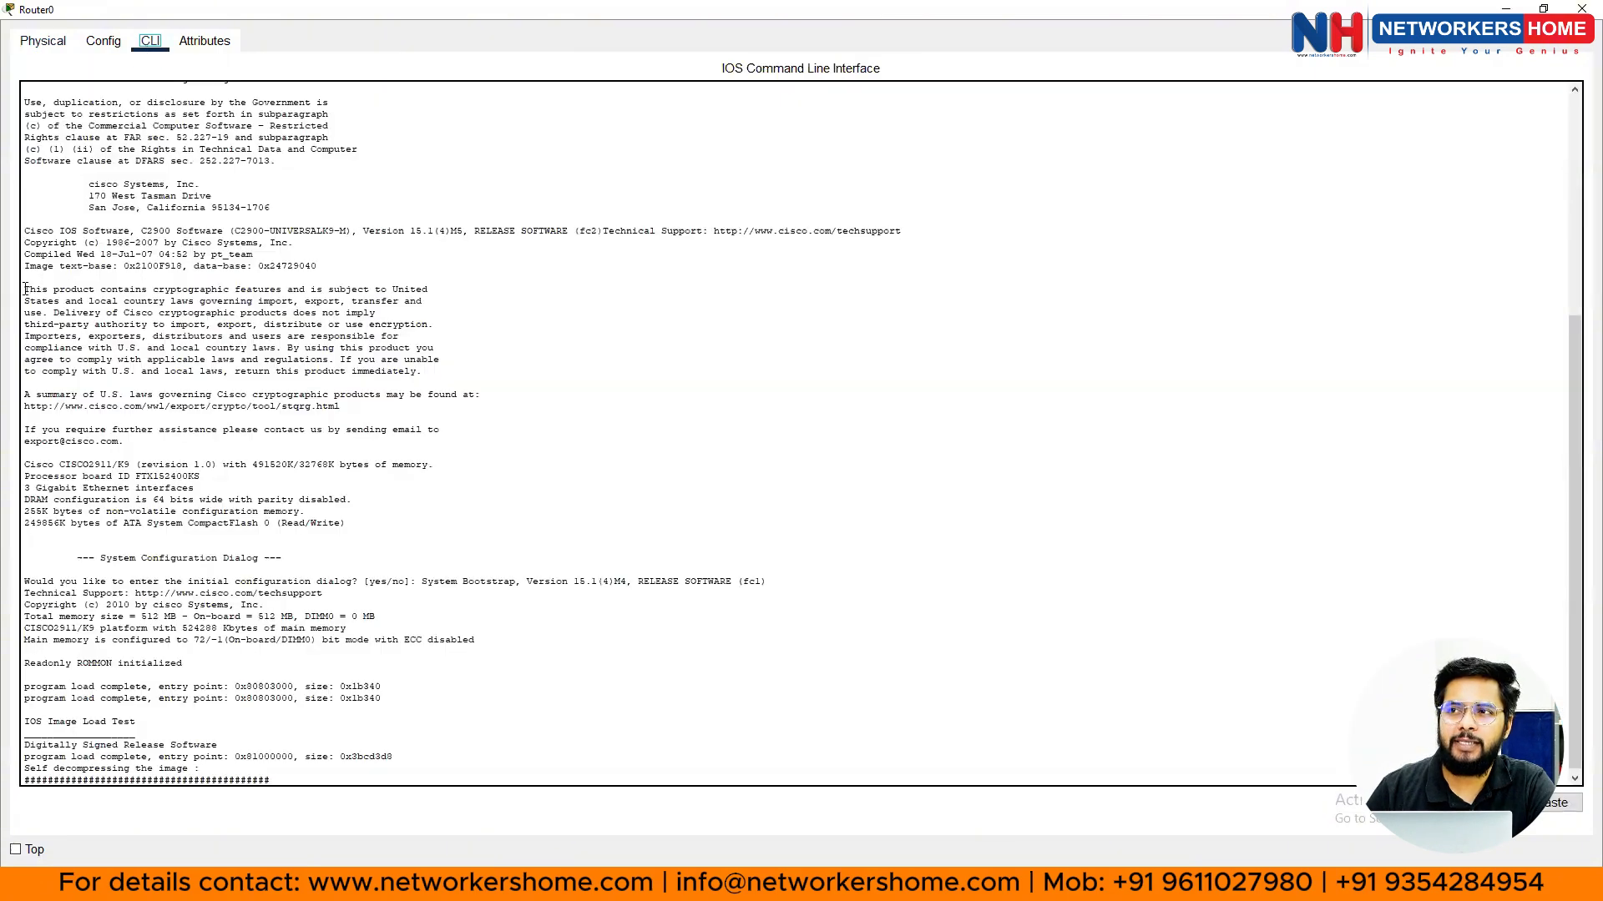
pyautogui.moveTo(26, 288); pyautogui.dragTo(157, 317)
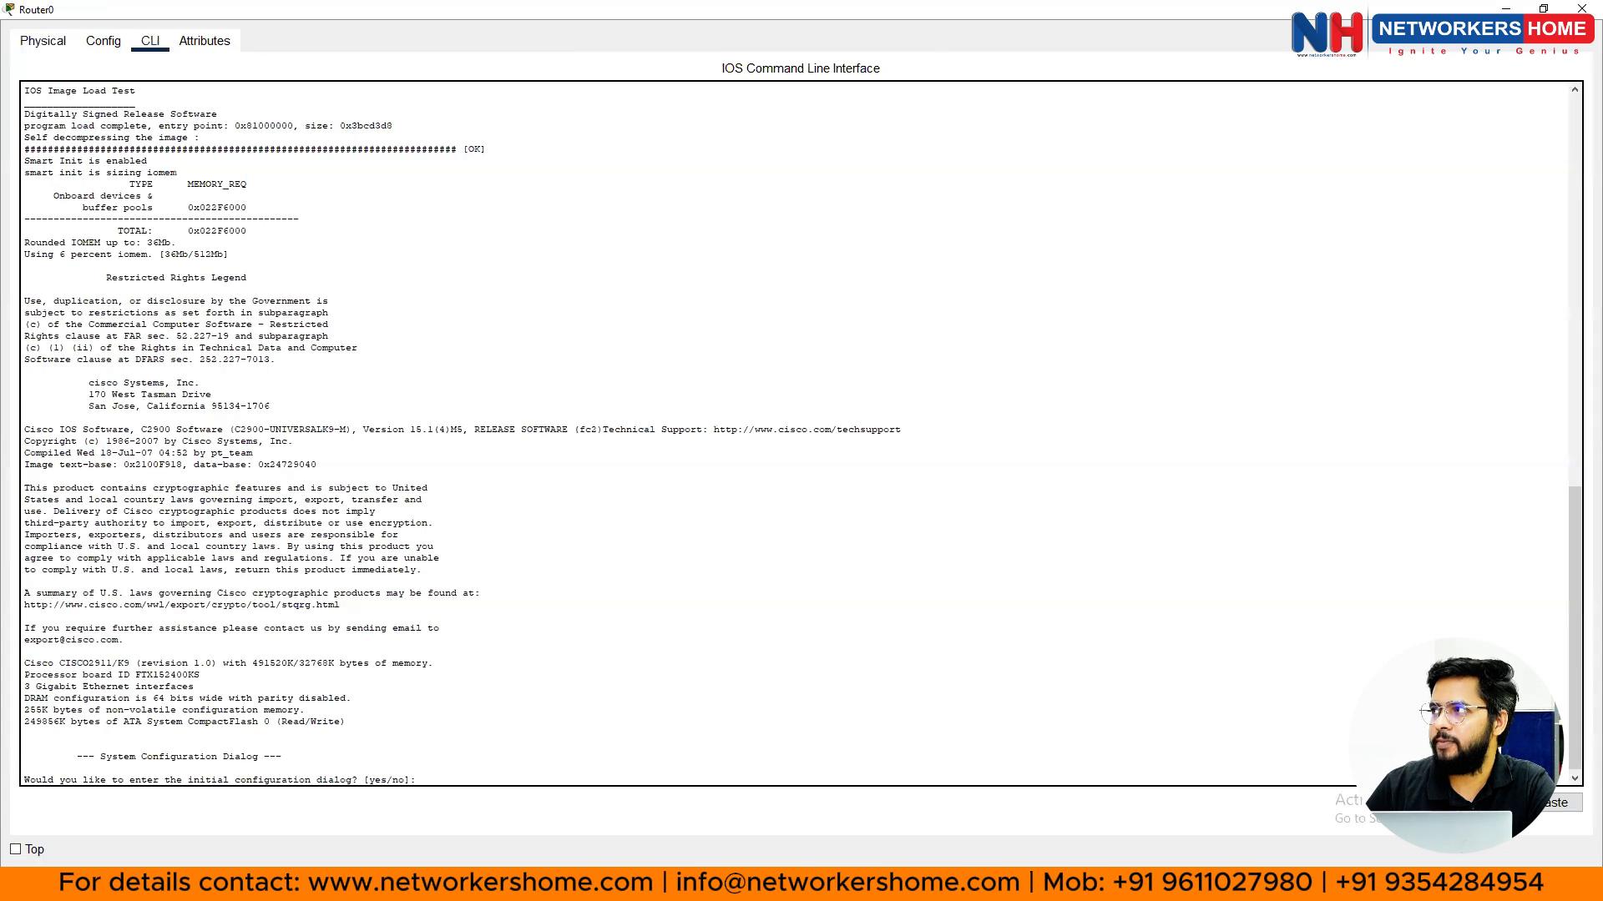
pyautogui.click(1581, 8)
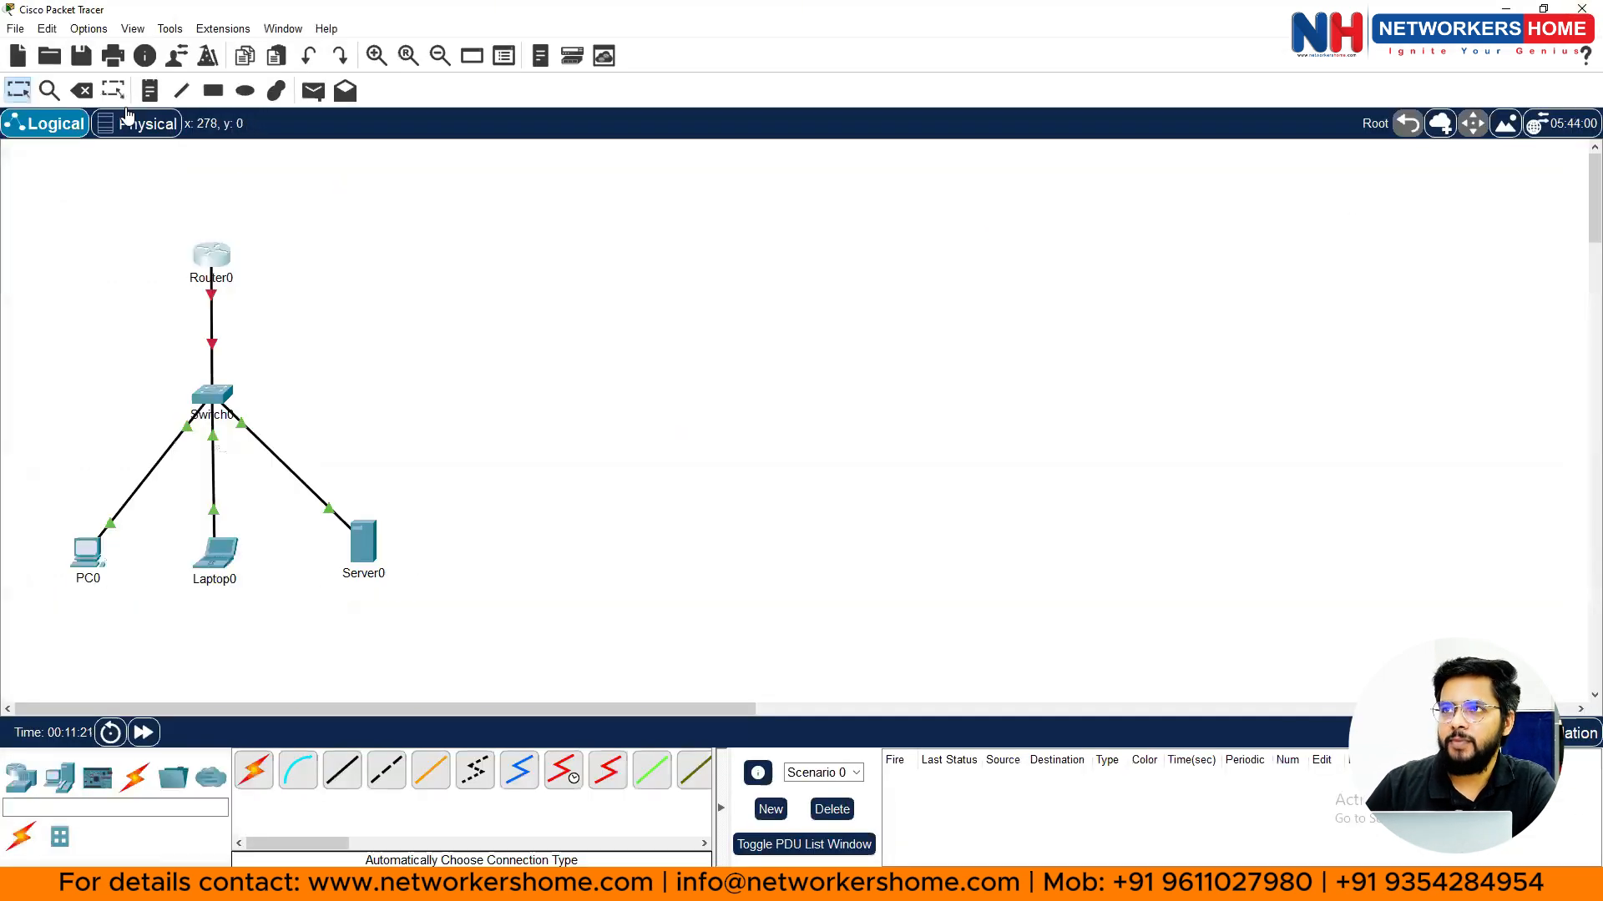
# - Set the command-line font size to 14 in the Font preferences
pyautogui.click(89, 28)
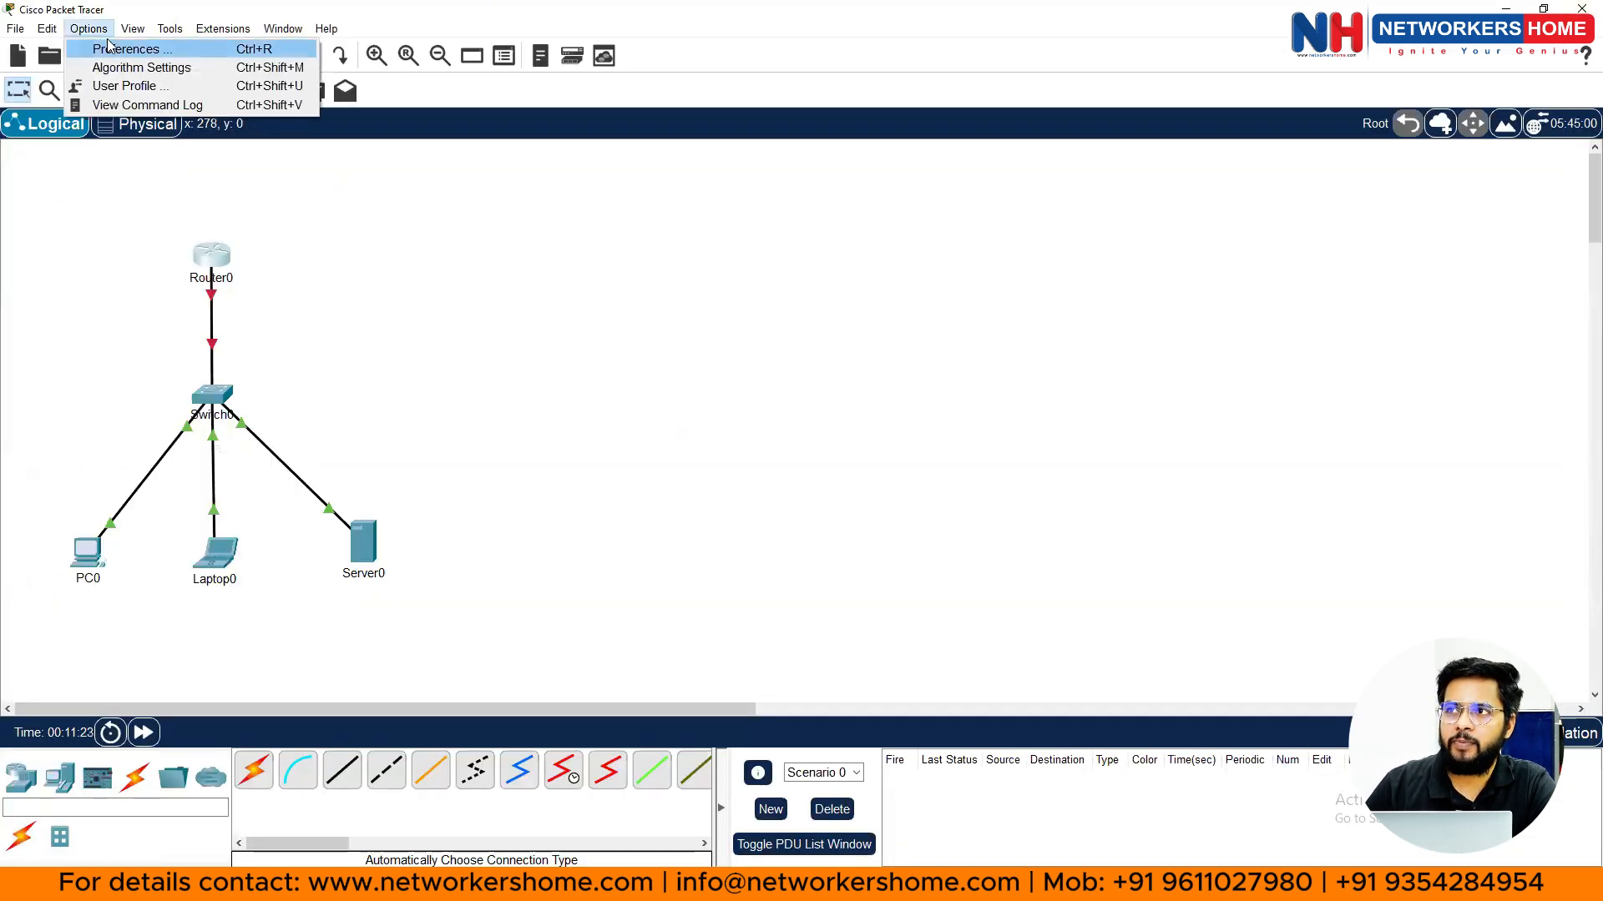
pyautogui.click(109, 48)
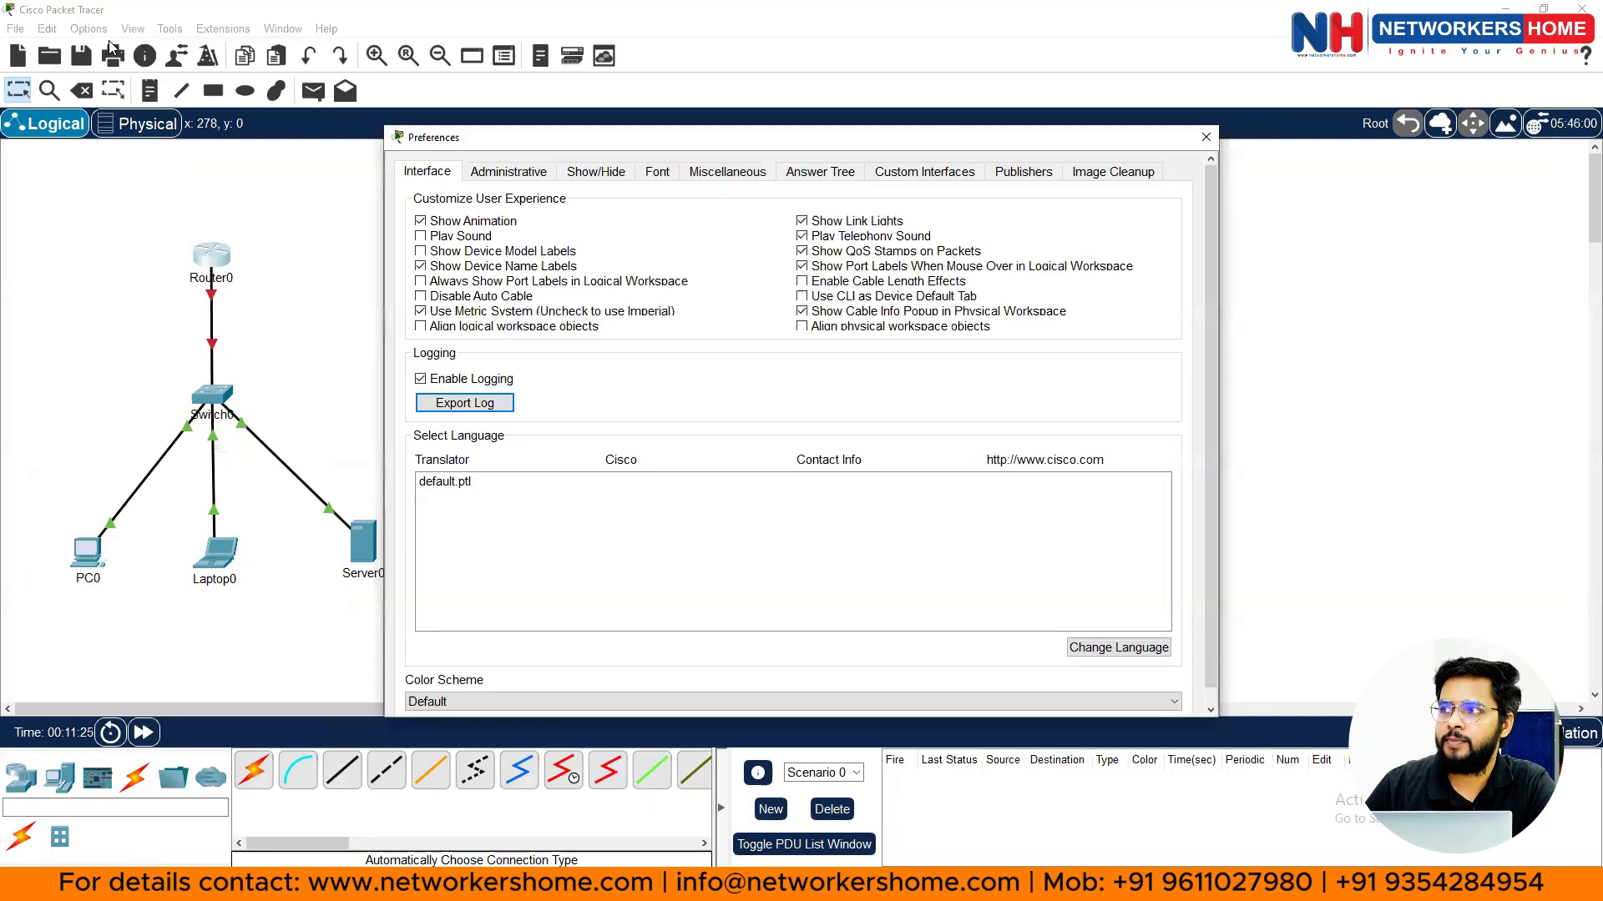
pyautogui.click(658, 173)
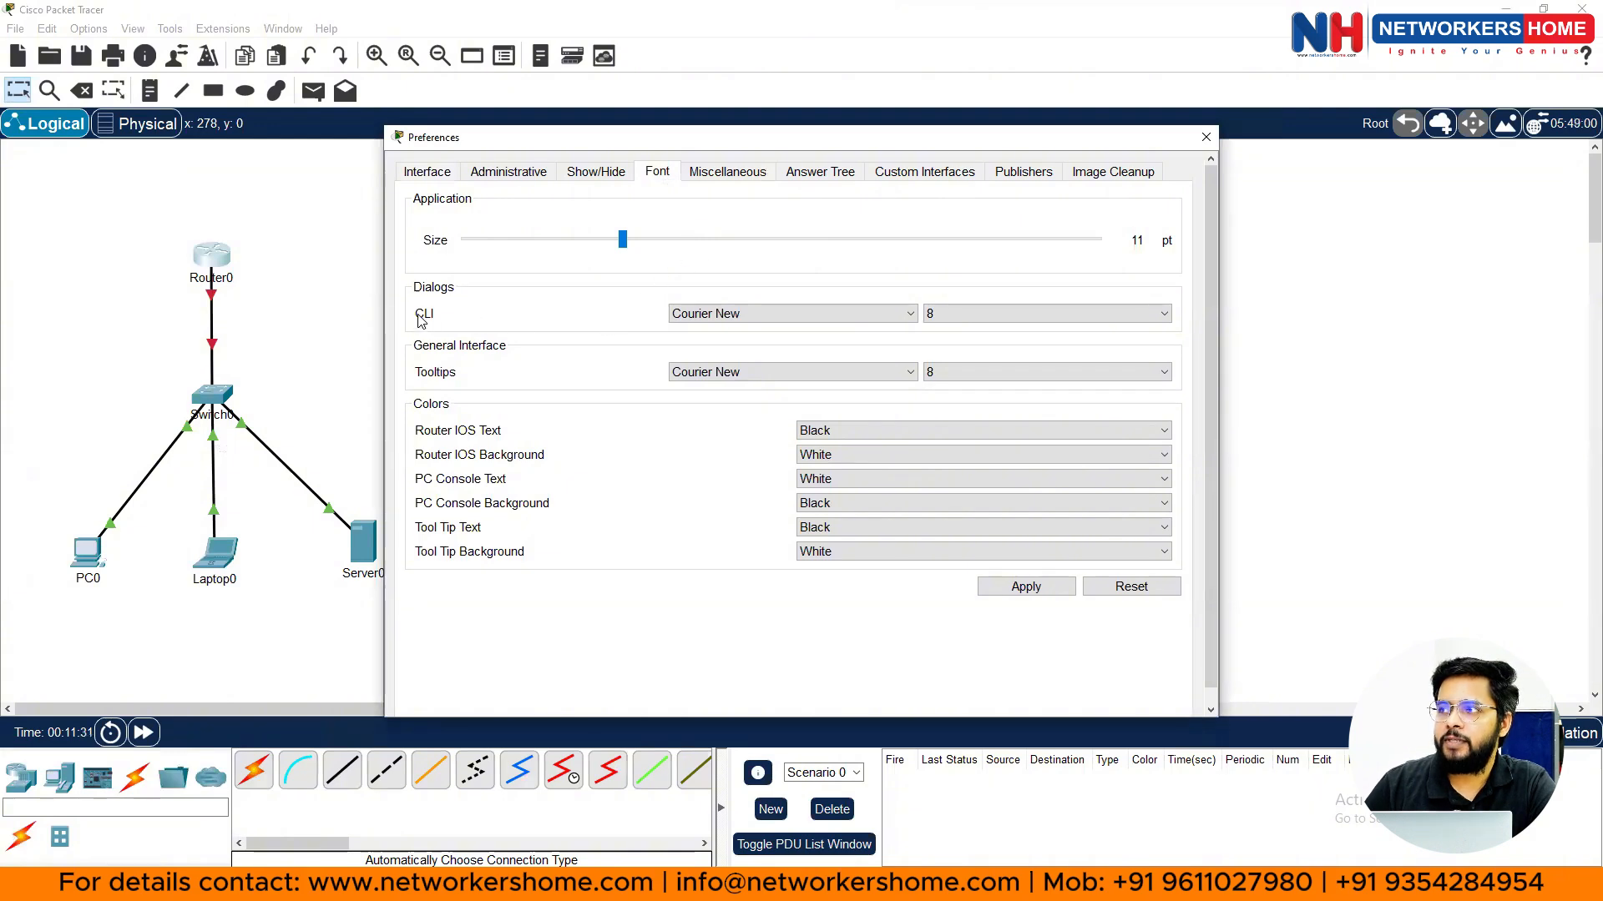
pyautogui.click(766, 313)
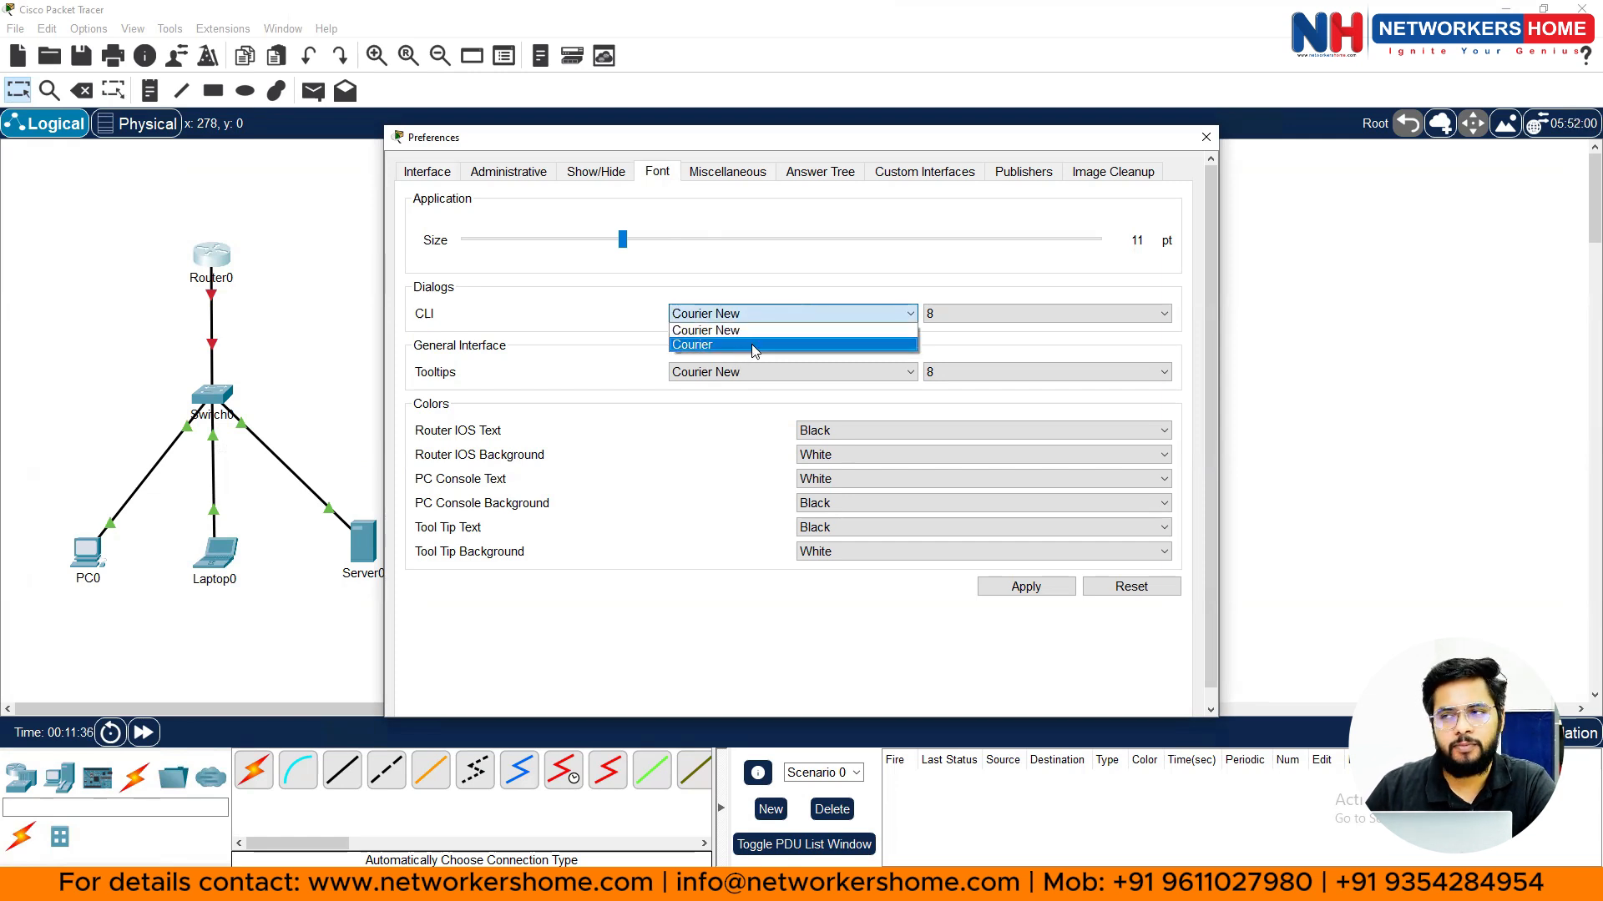
pyautogui.click(952, 314)
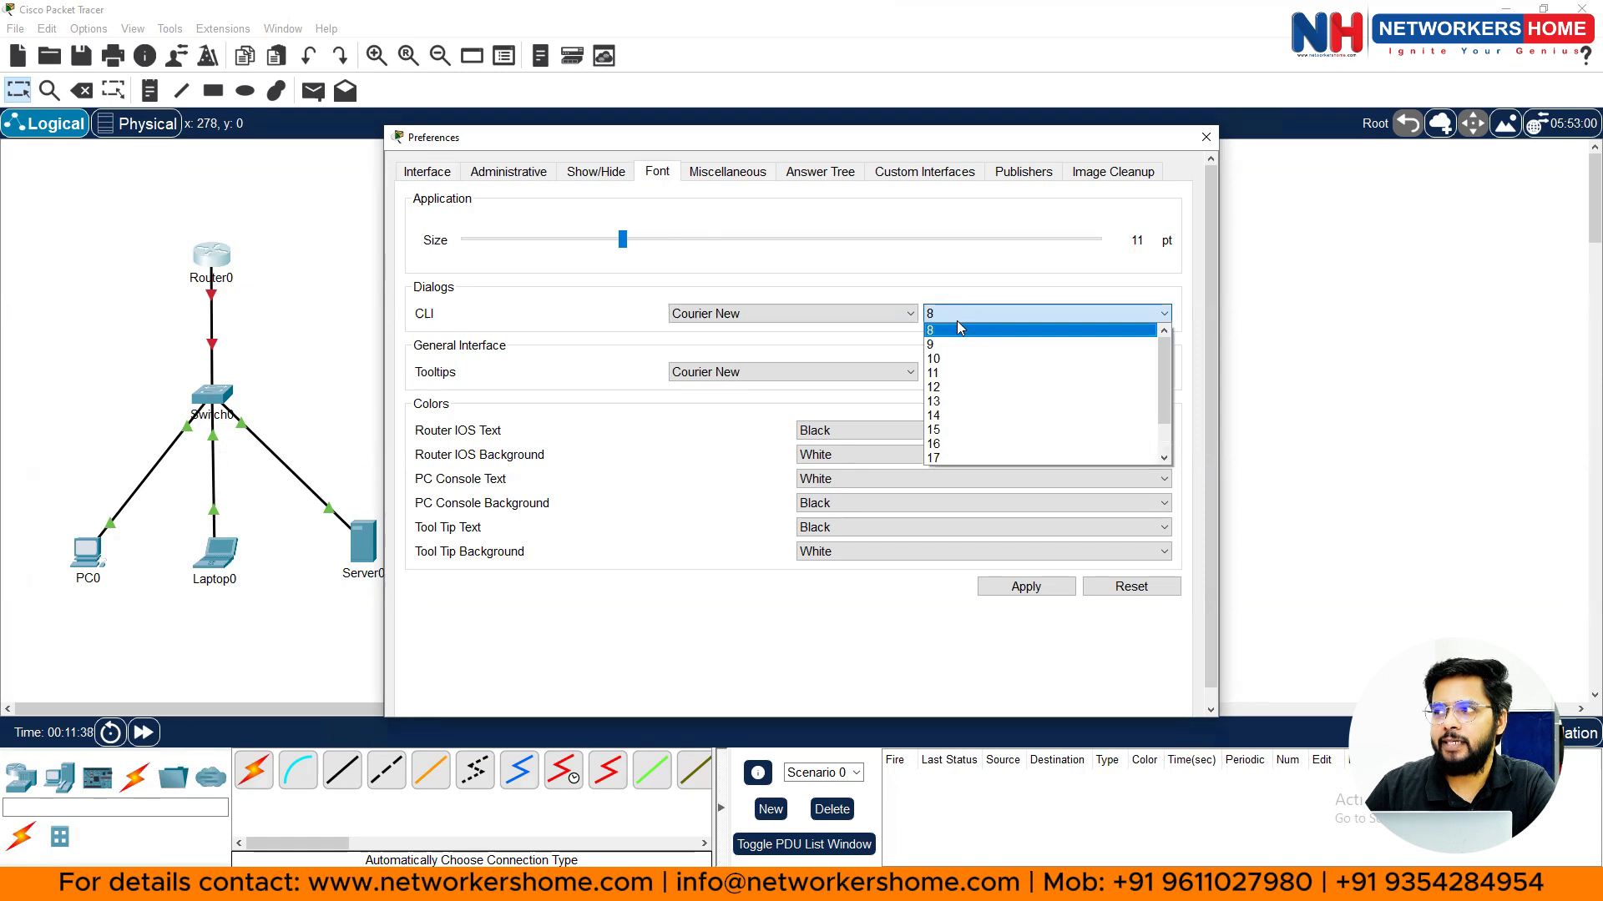
pyautogui.click(960, 417)
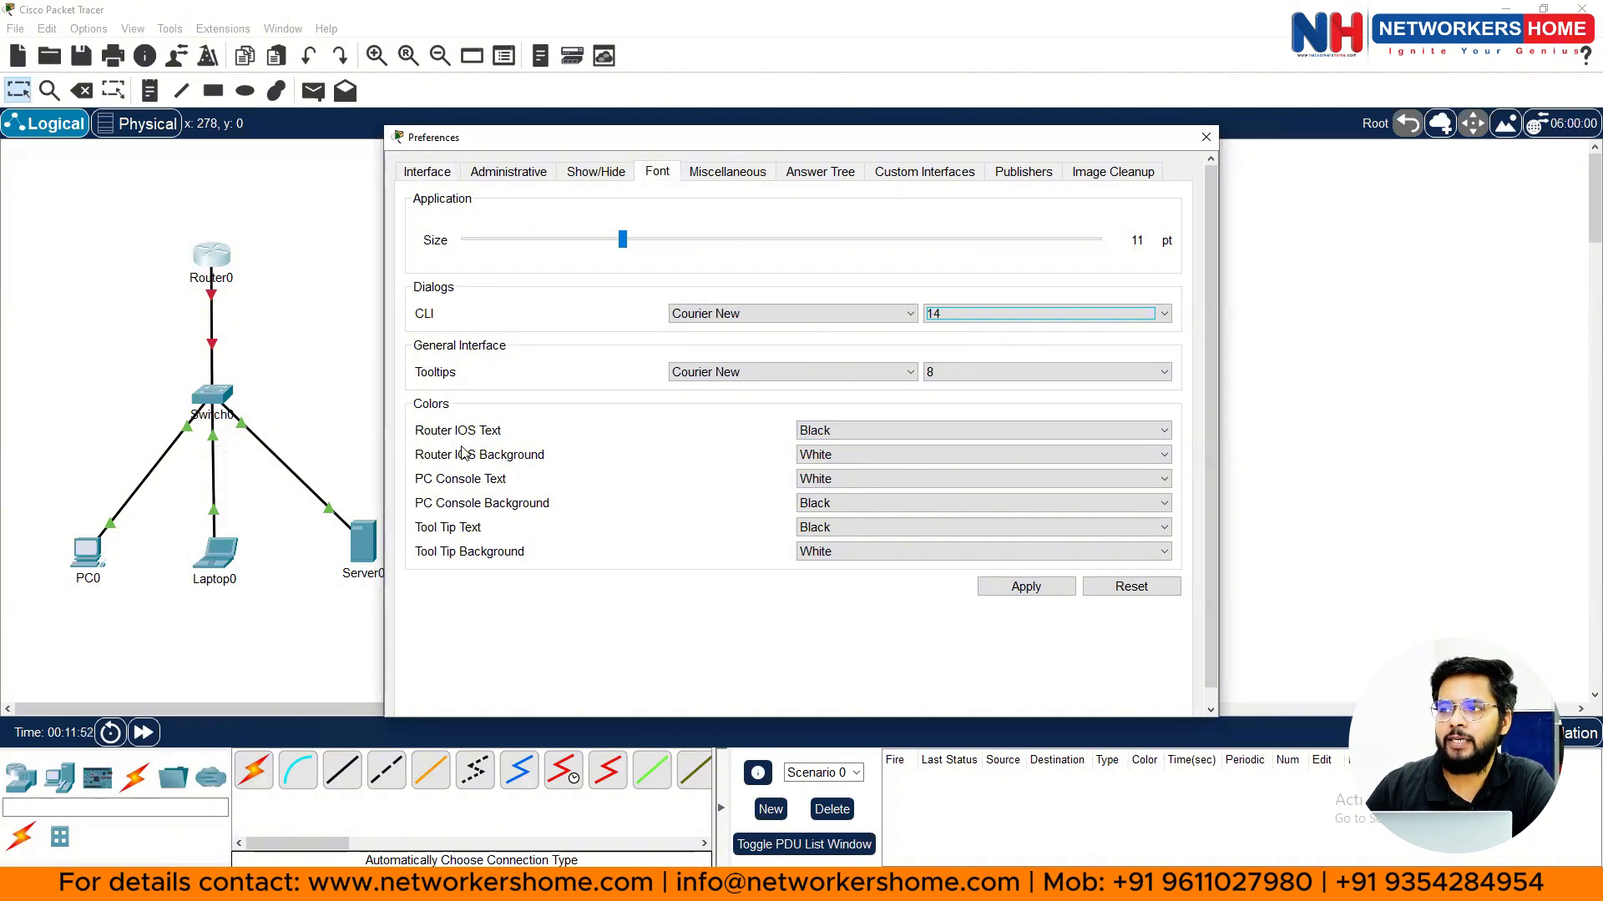
# - Make Router IOS text white on a black background, apply, and close Preferences
pyautogui.click(814, 466)
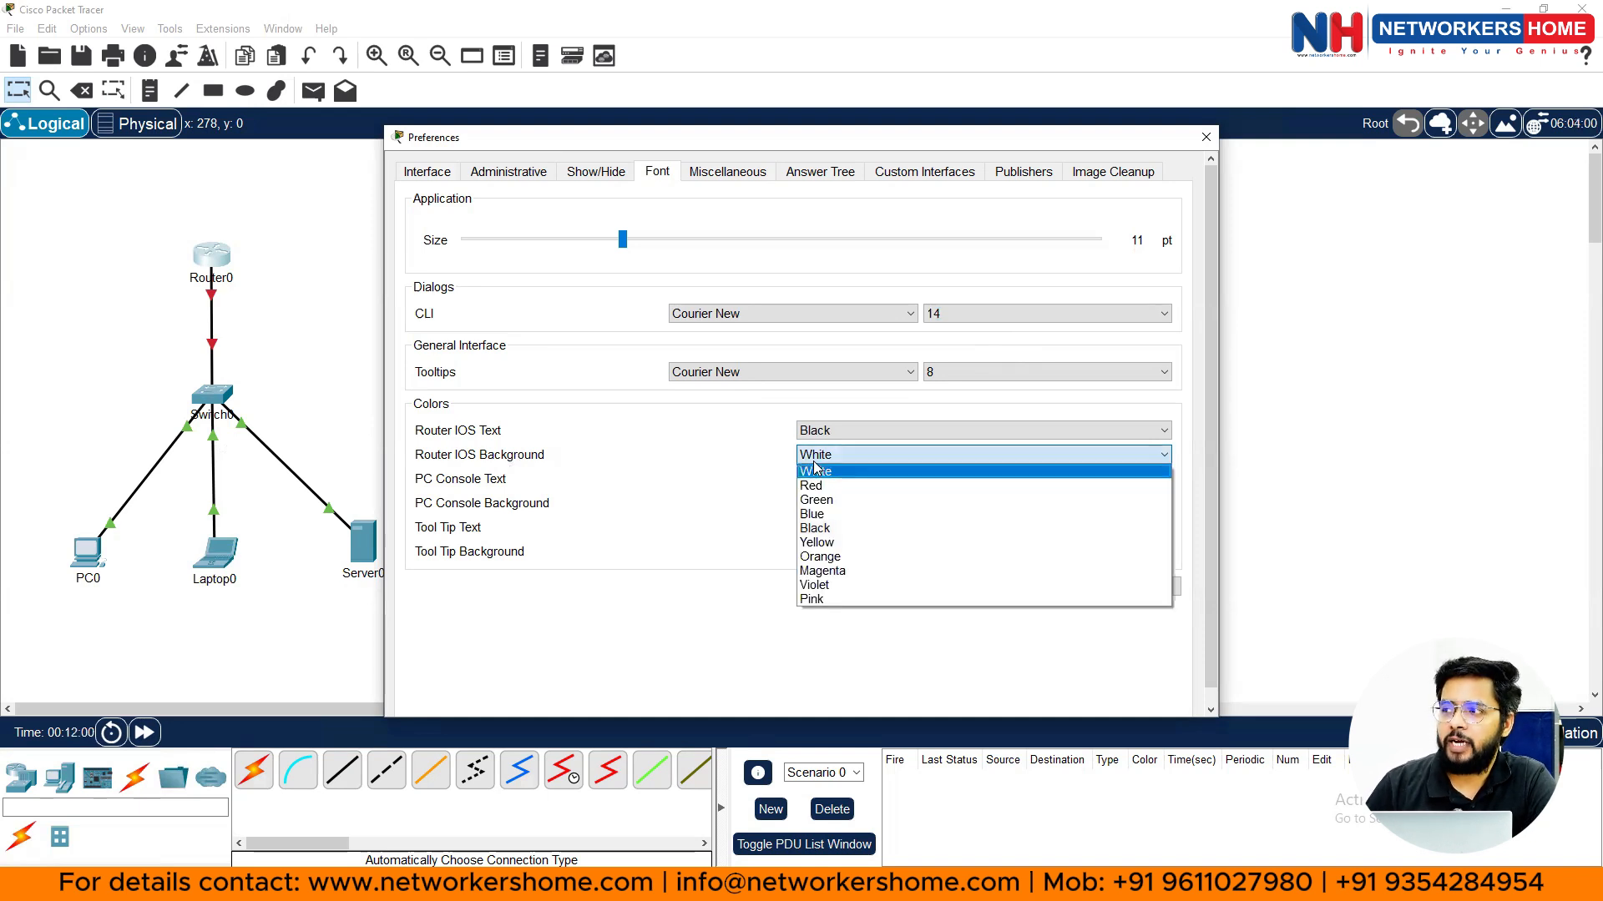
pyautogui.click(815, 528)
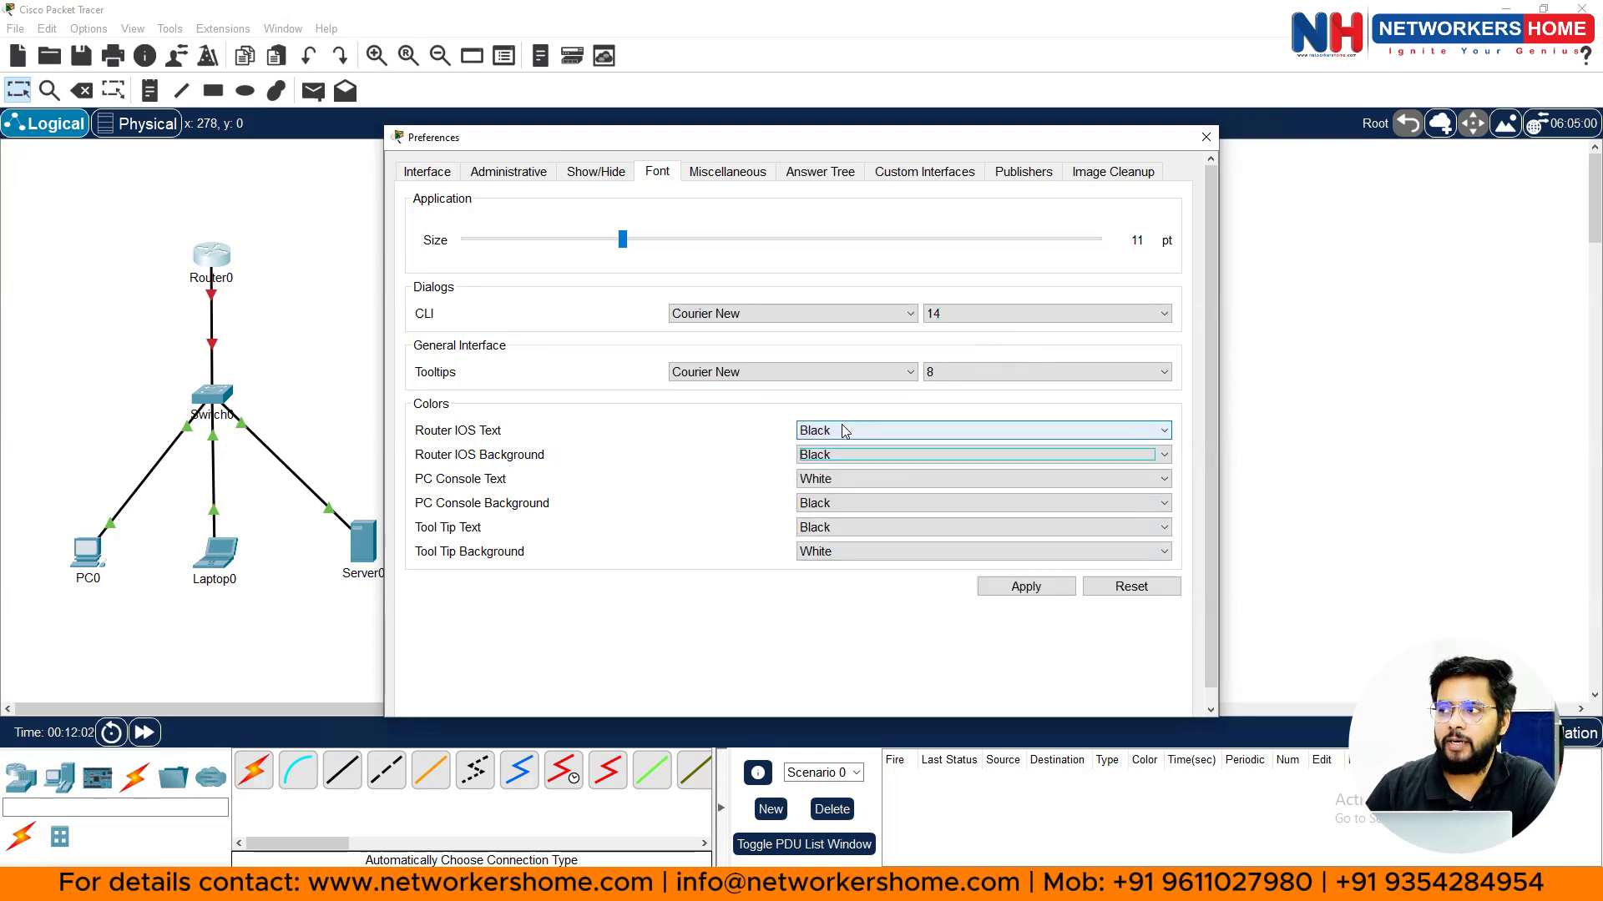
pyautogui.click(843, 432)
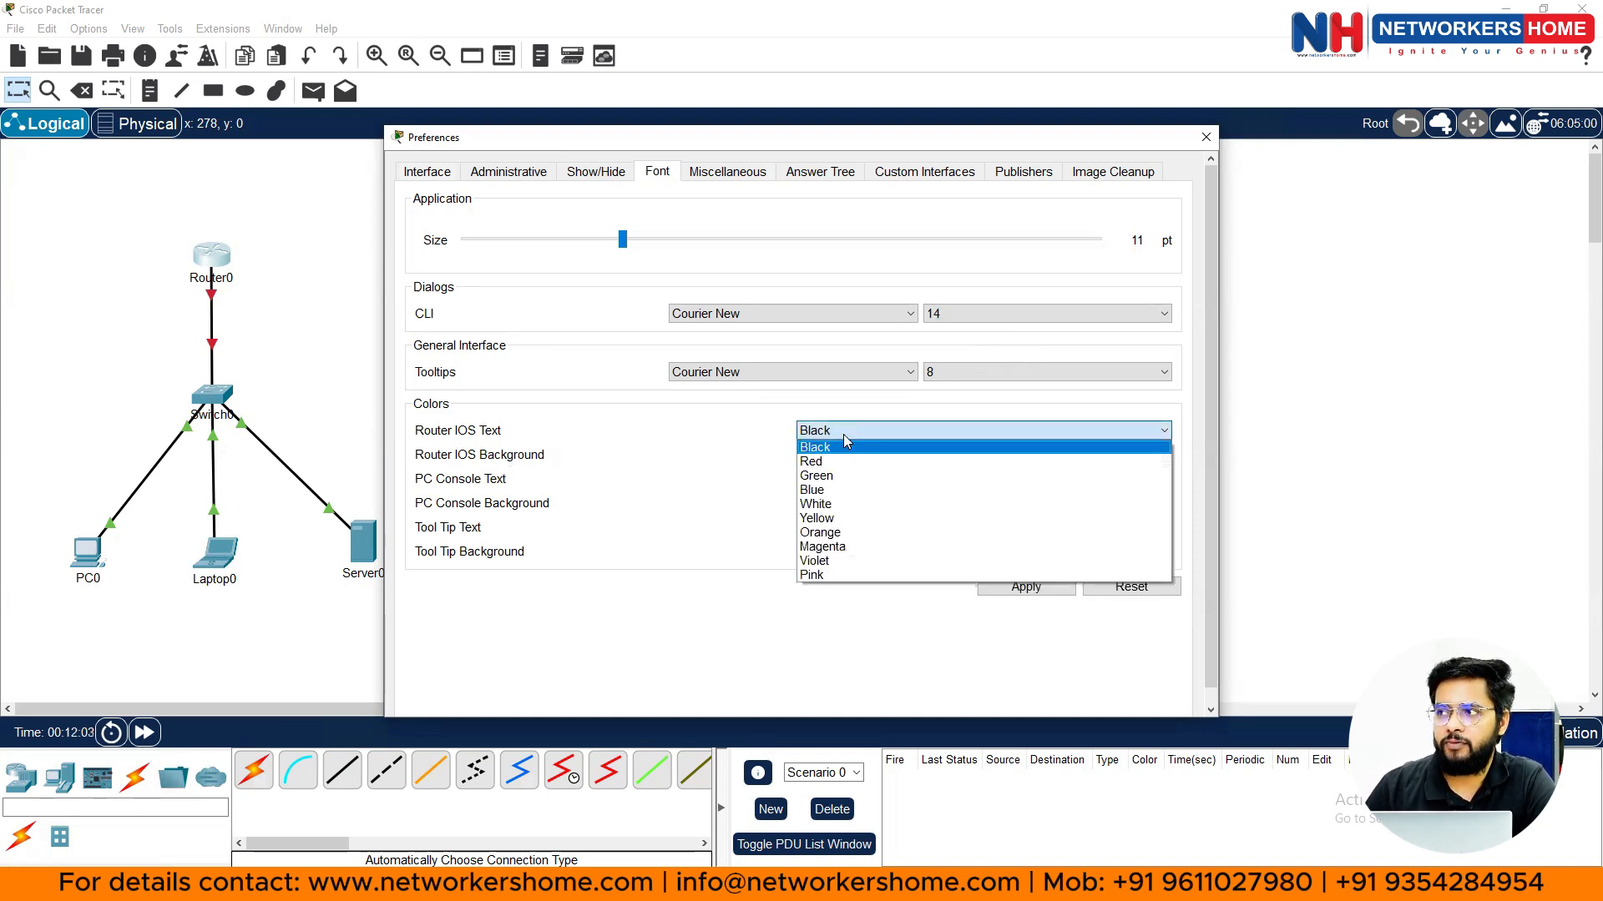
pyautogui.click(839, 504)
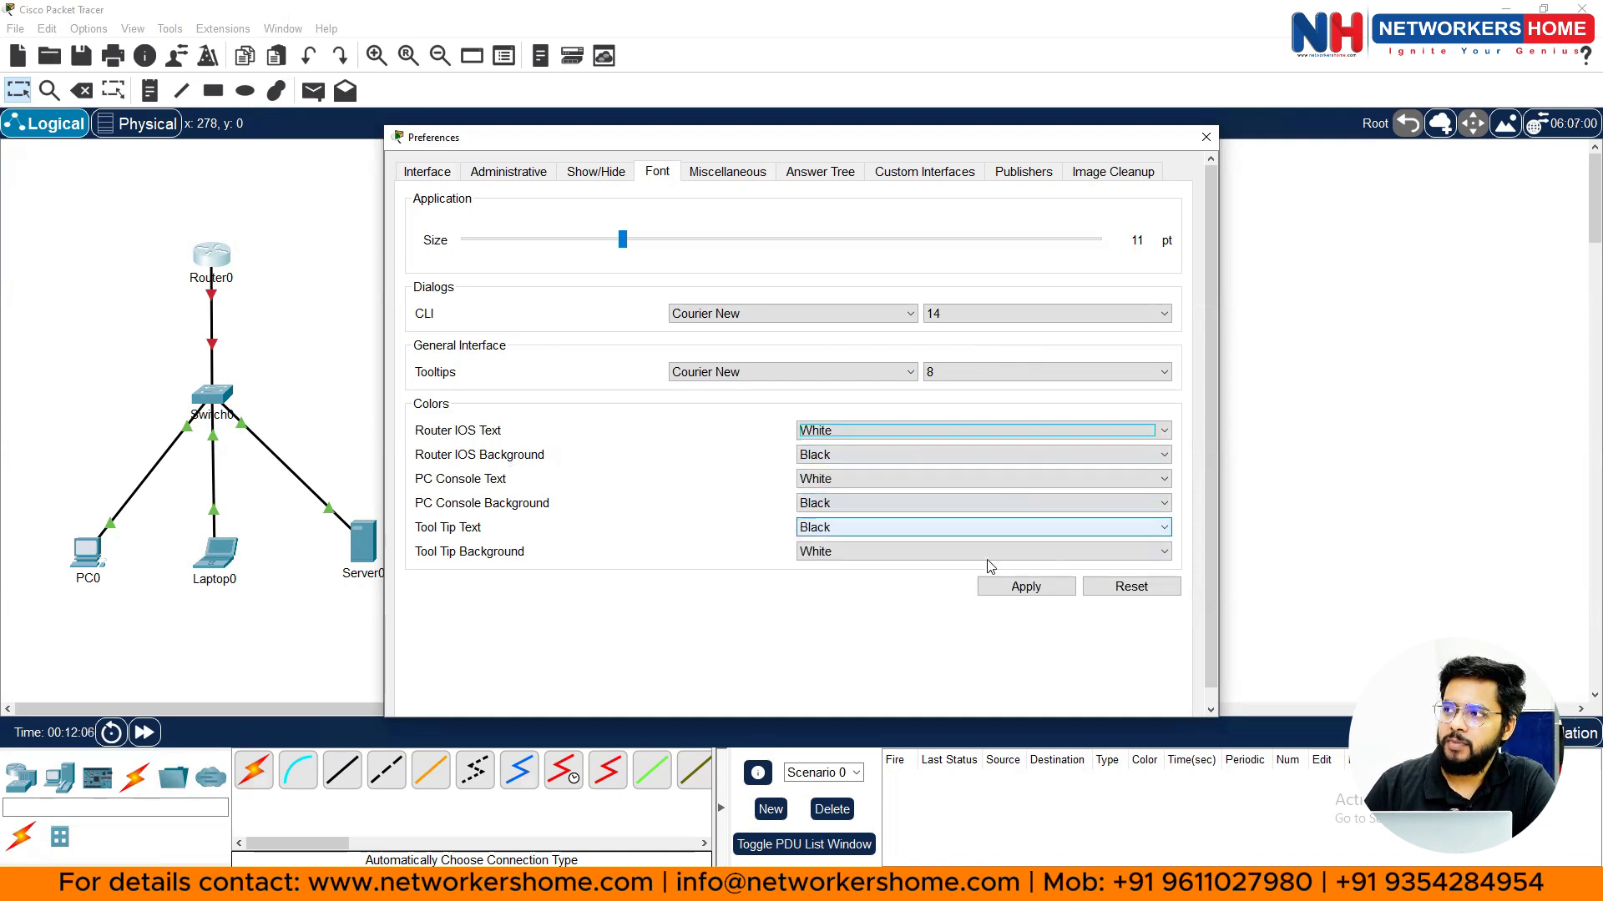
pyautogui.click(1015, 587)
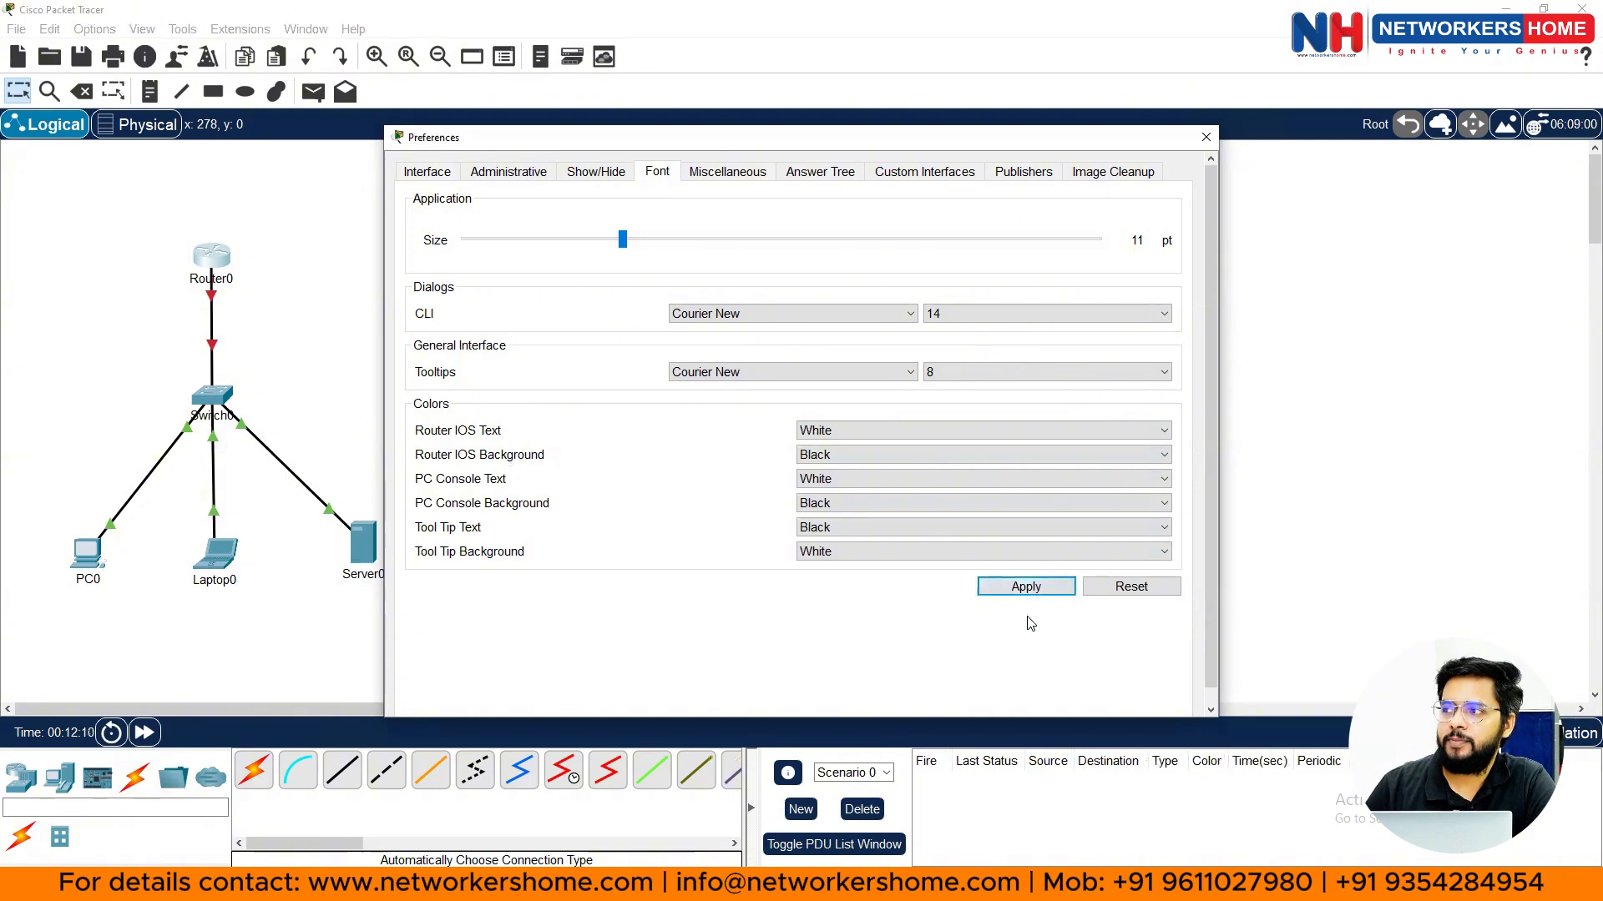
pyautogui.click(1206, 138)
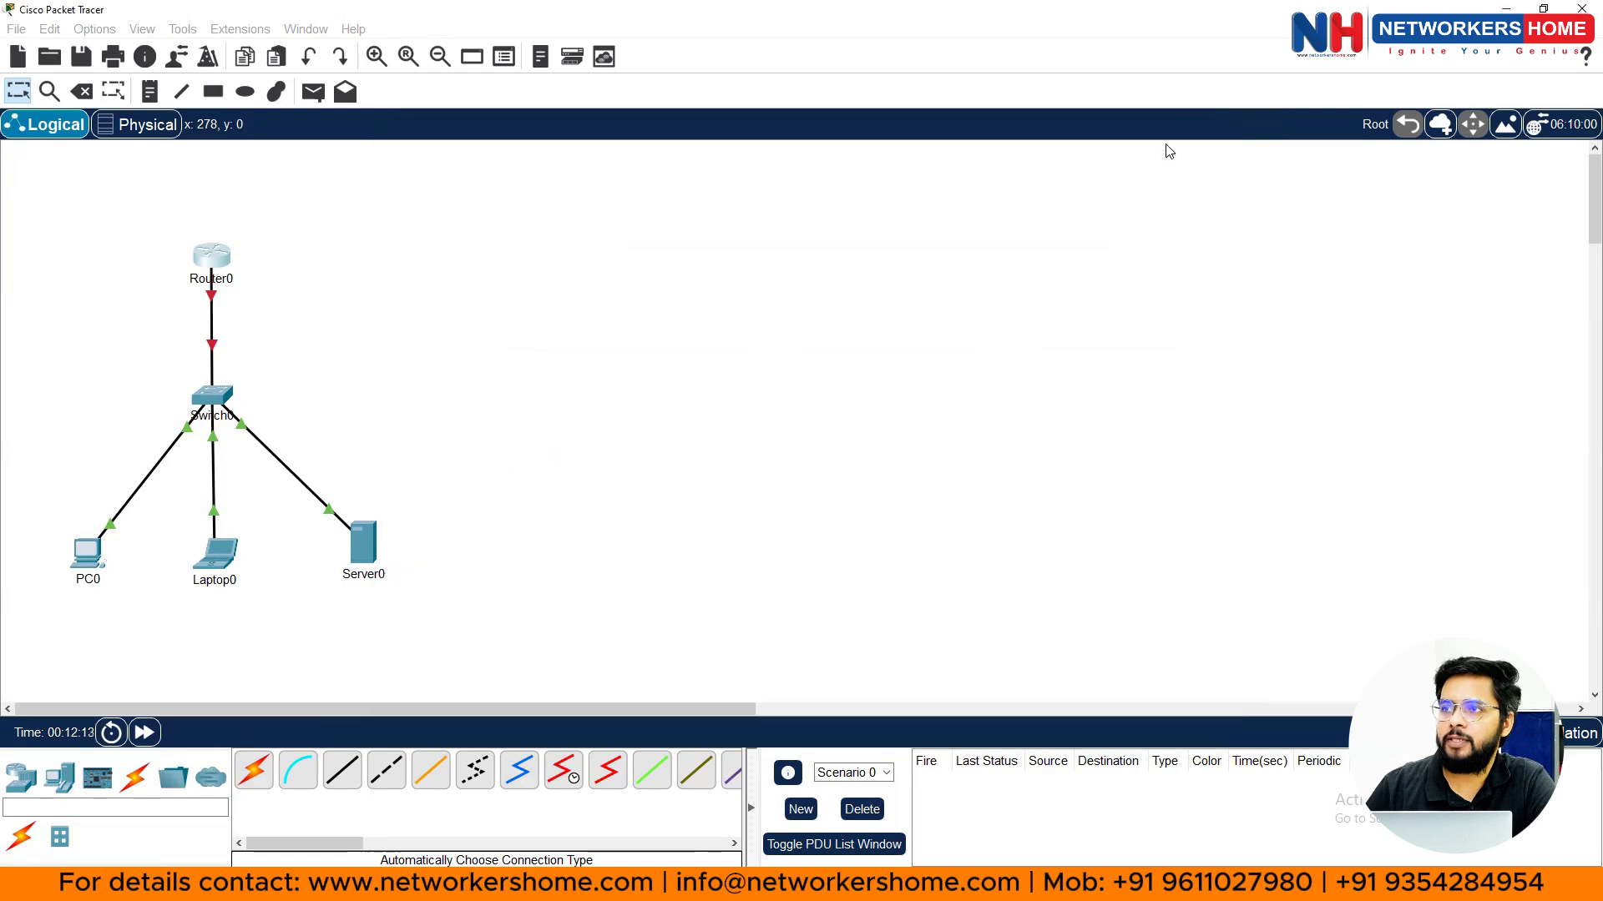
pyautogui.click(218, 264)
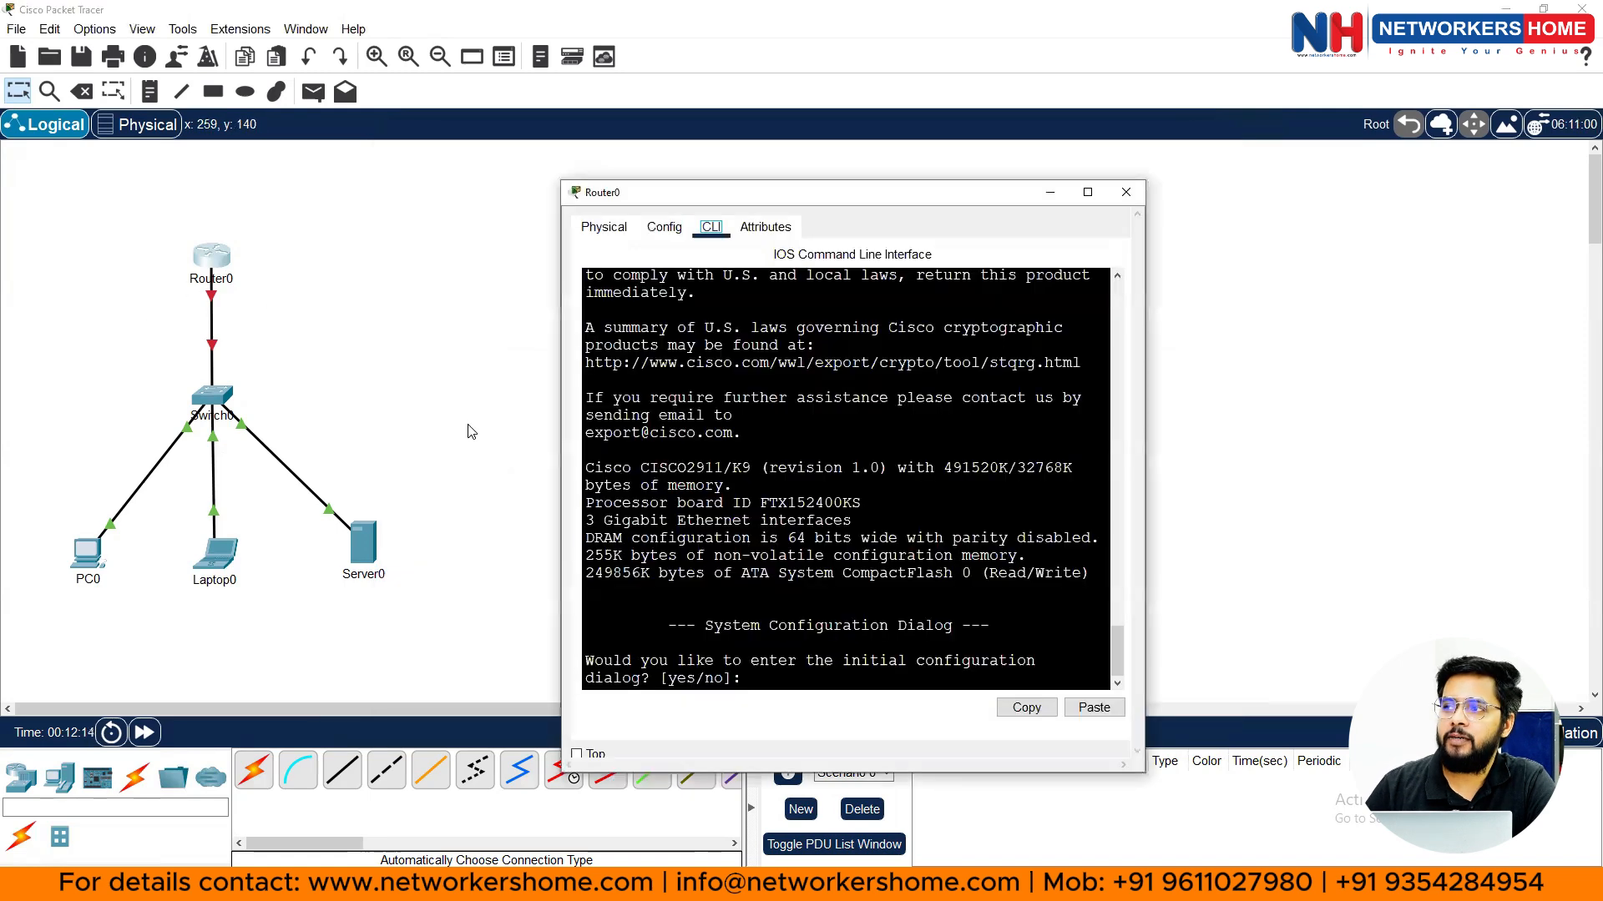
pyautogui.click(1088, 193)
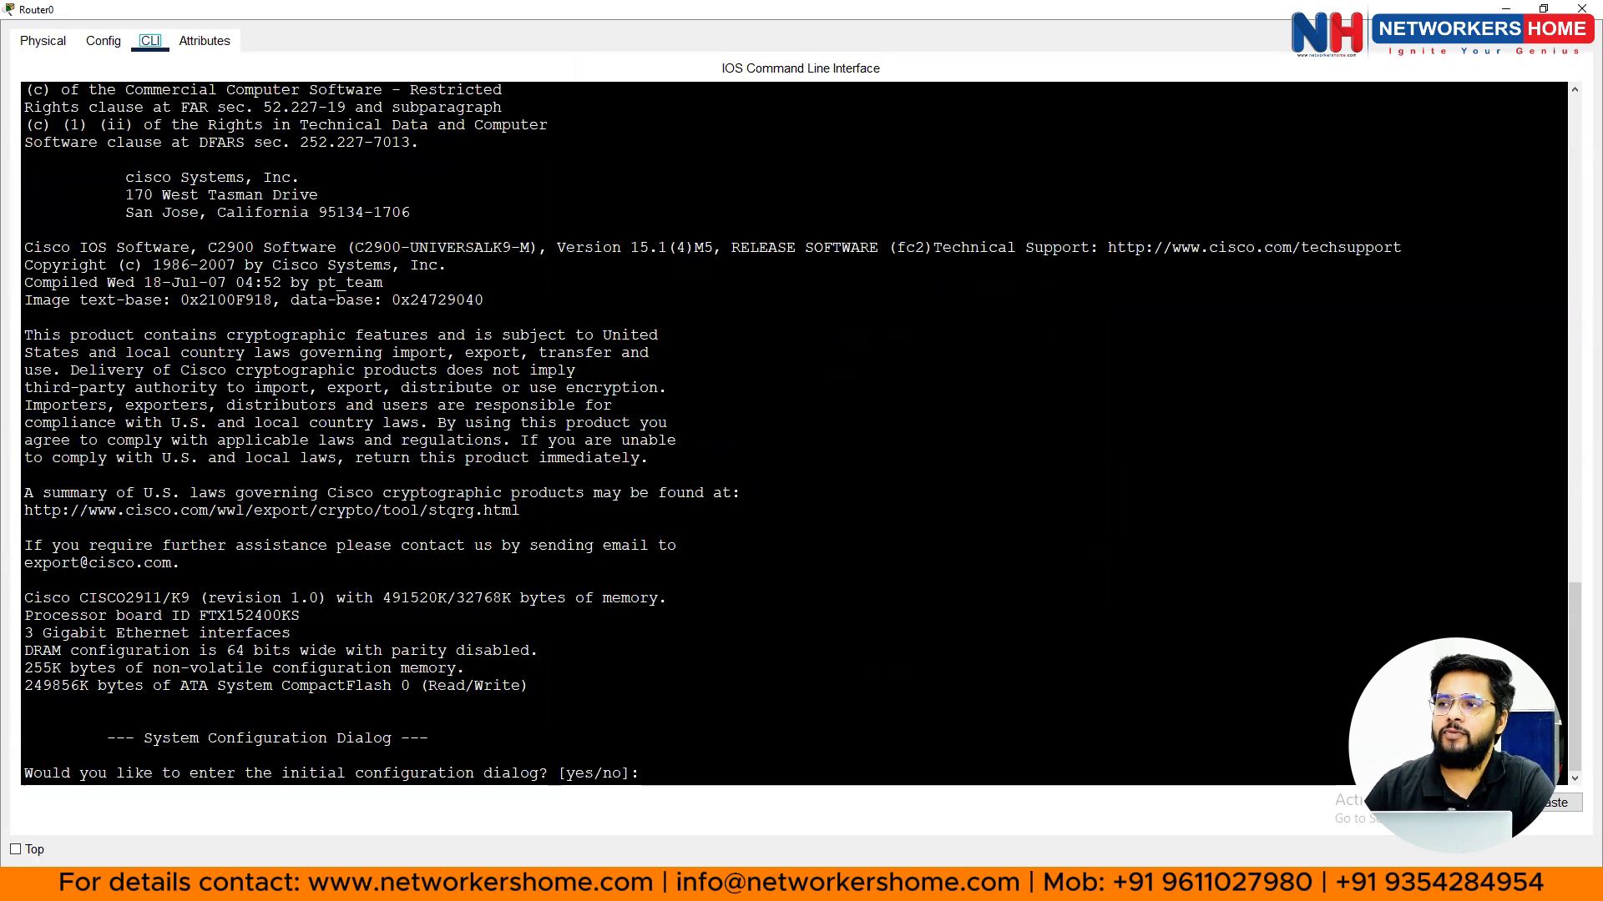
pyautogui.moveTo(145, 370); pyautogui.dragTo(290, 633)
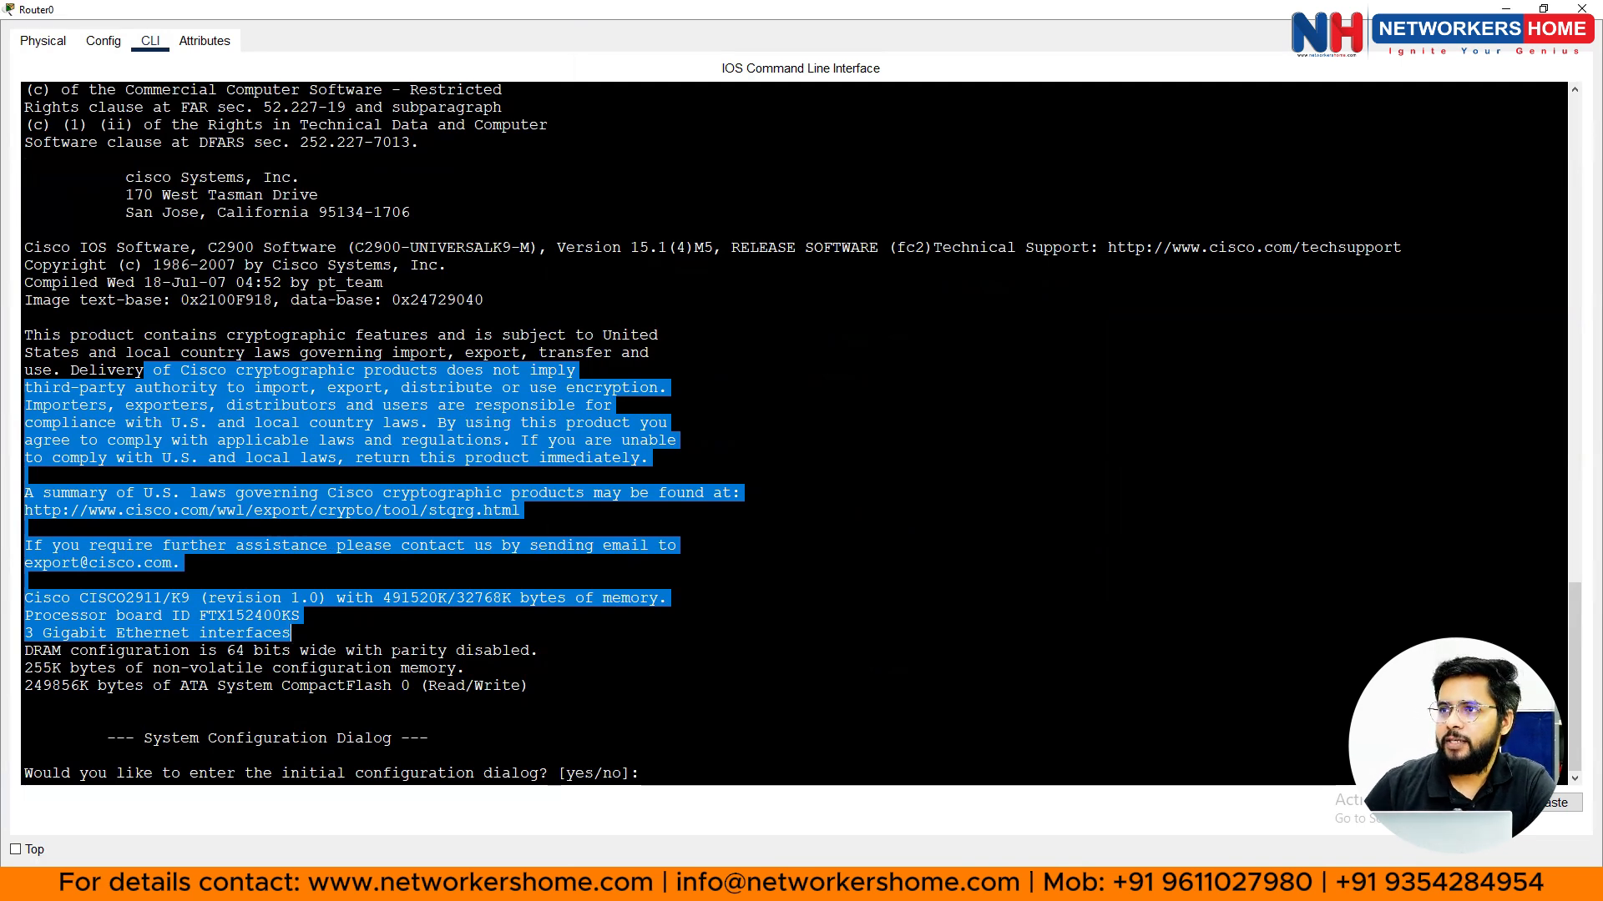
pyautogui.click(25, 317)
pyautogui.scroll(4, 793, 434)
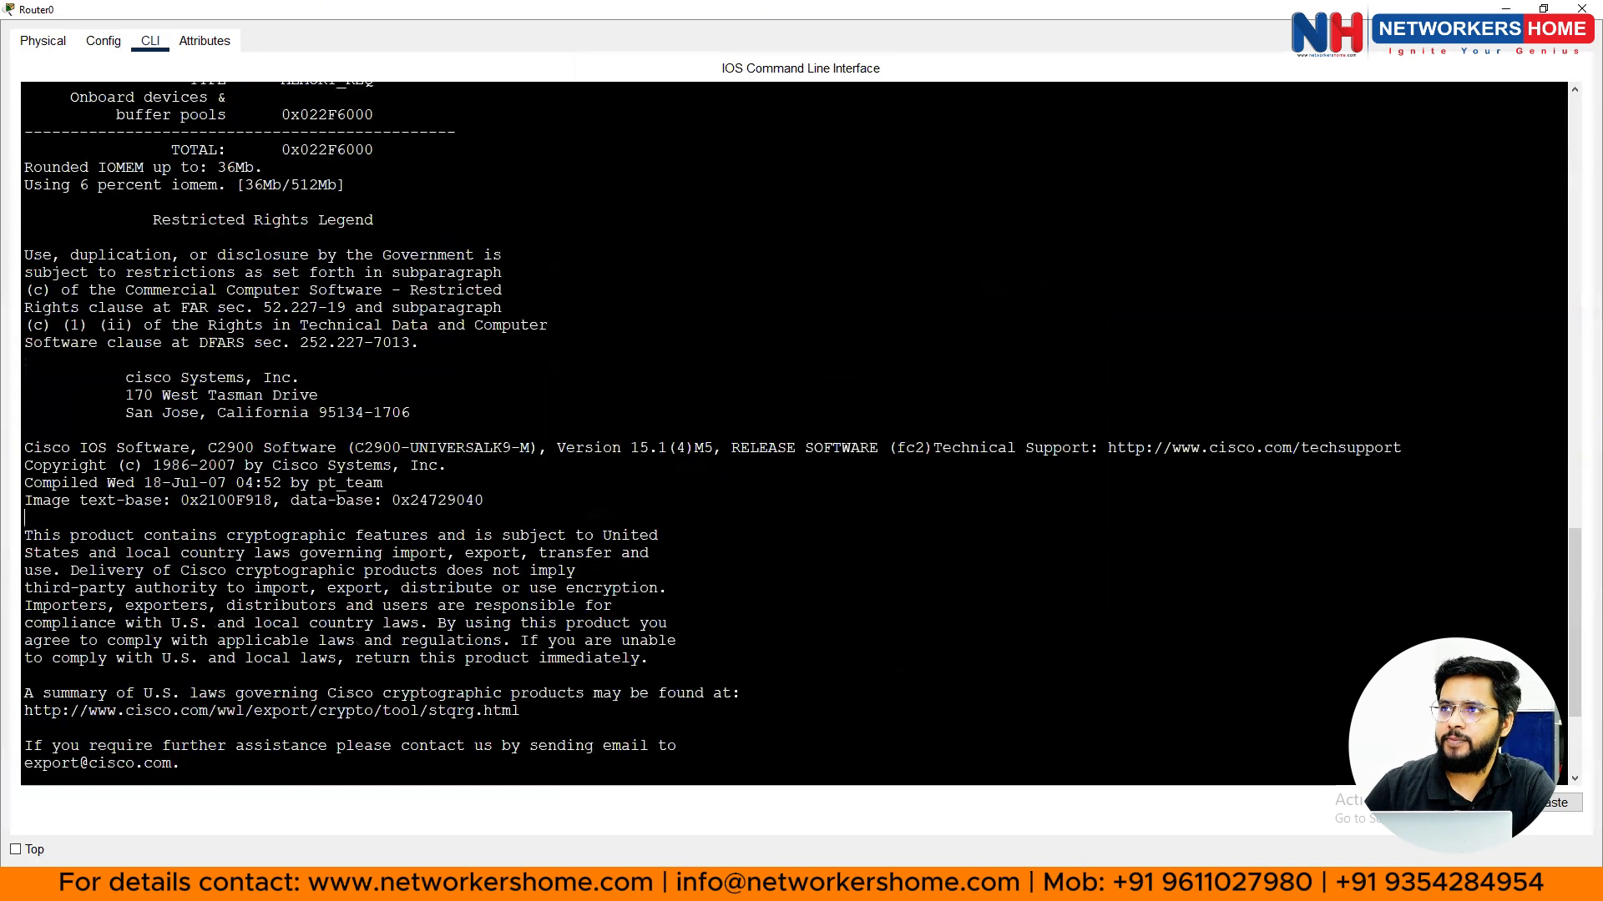
pyautogui.click(1580, 9)
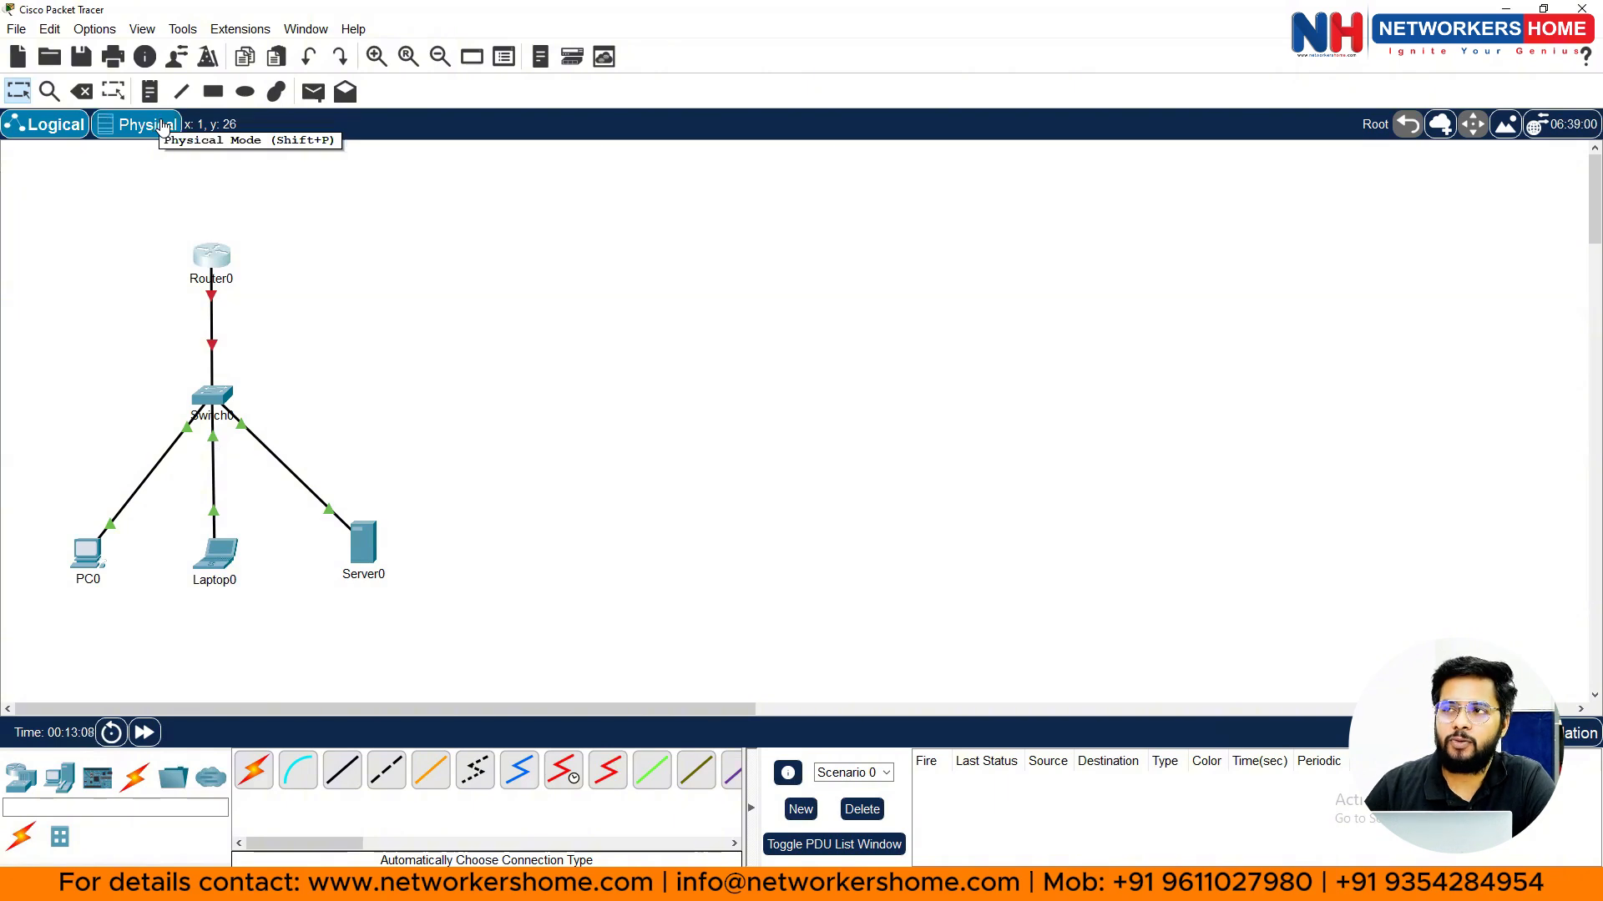
# - In Physical view, go through Home City and Corporate Office to the Main Wiring Closet rack
pyautogui.click(164, 126)
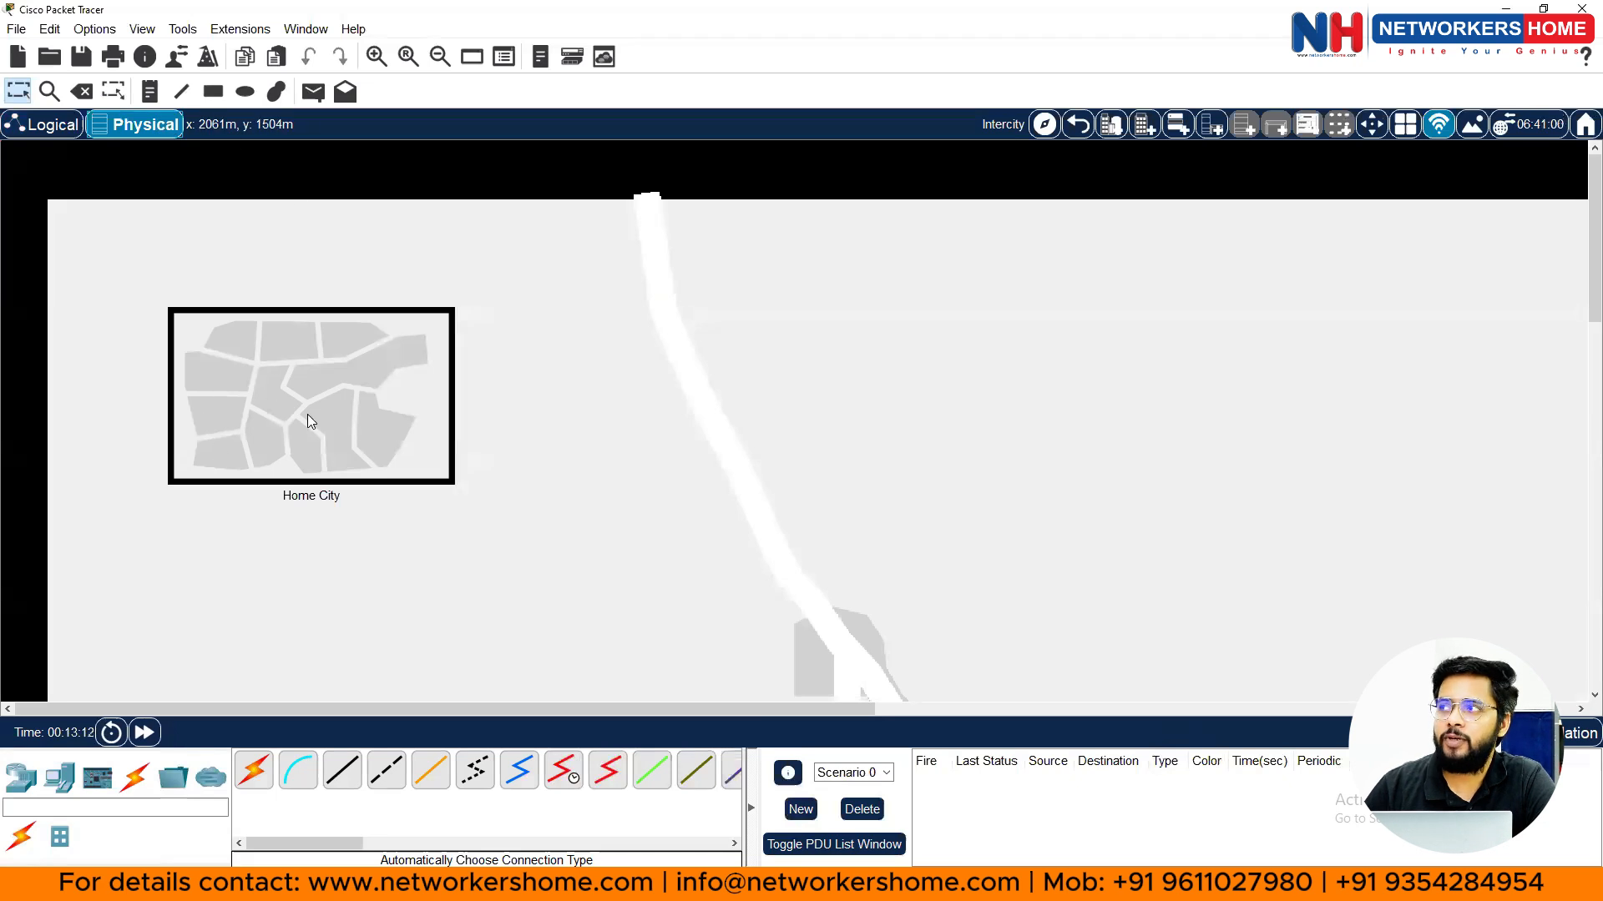
pyautogui.click(343, 384)
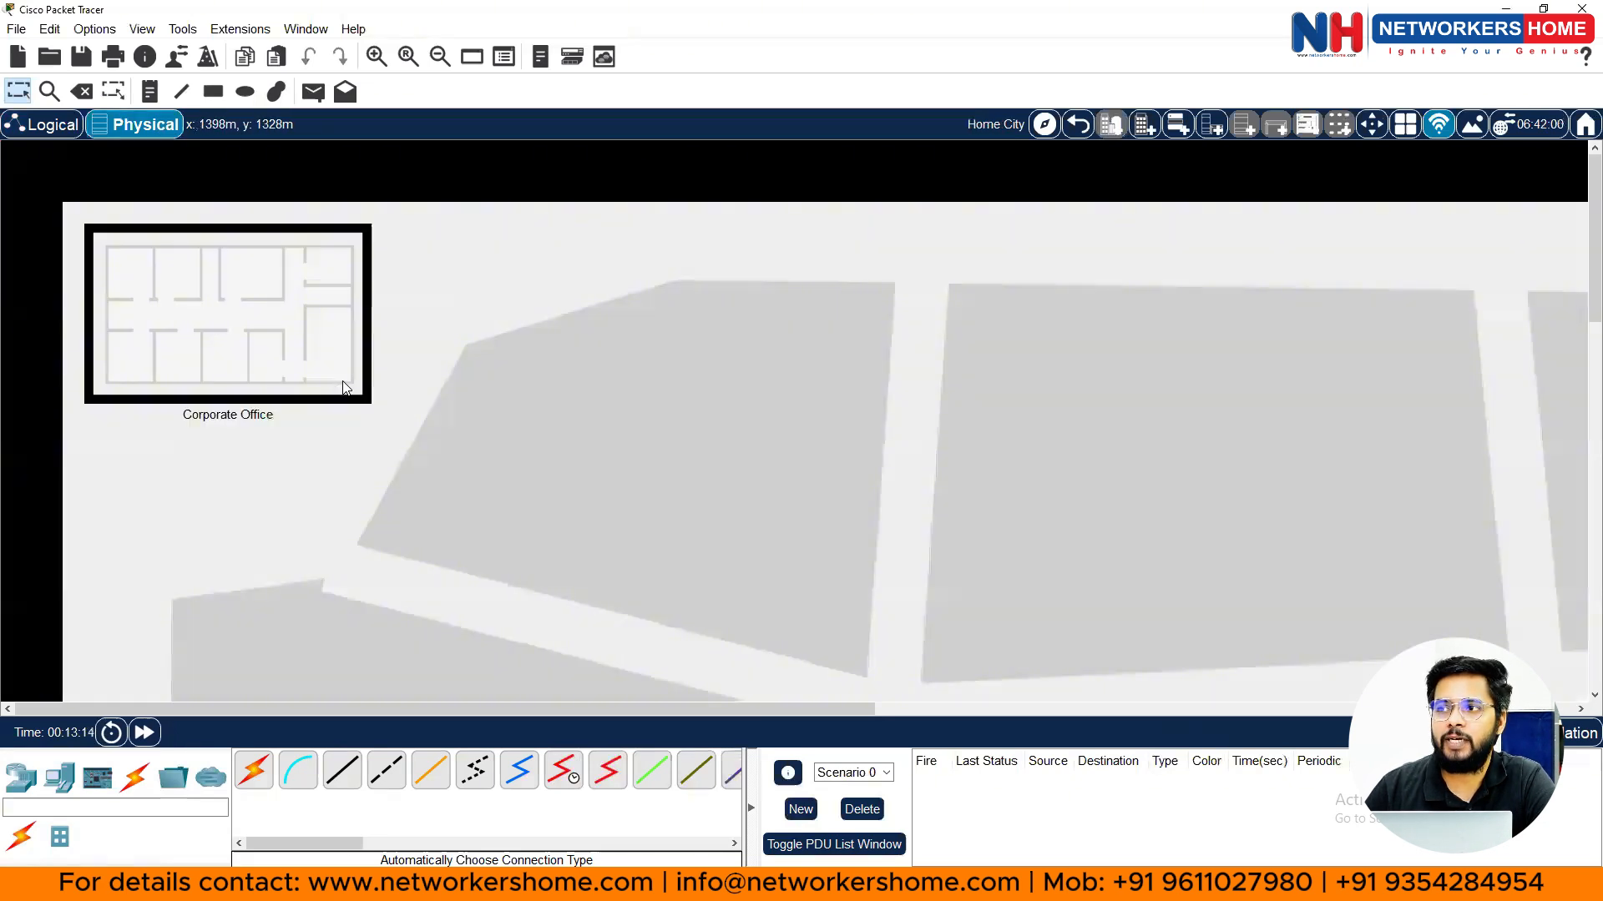
pyautogui.click(217, 341)
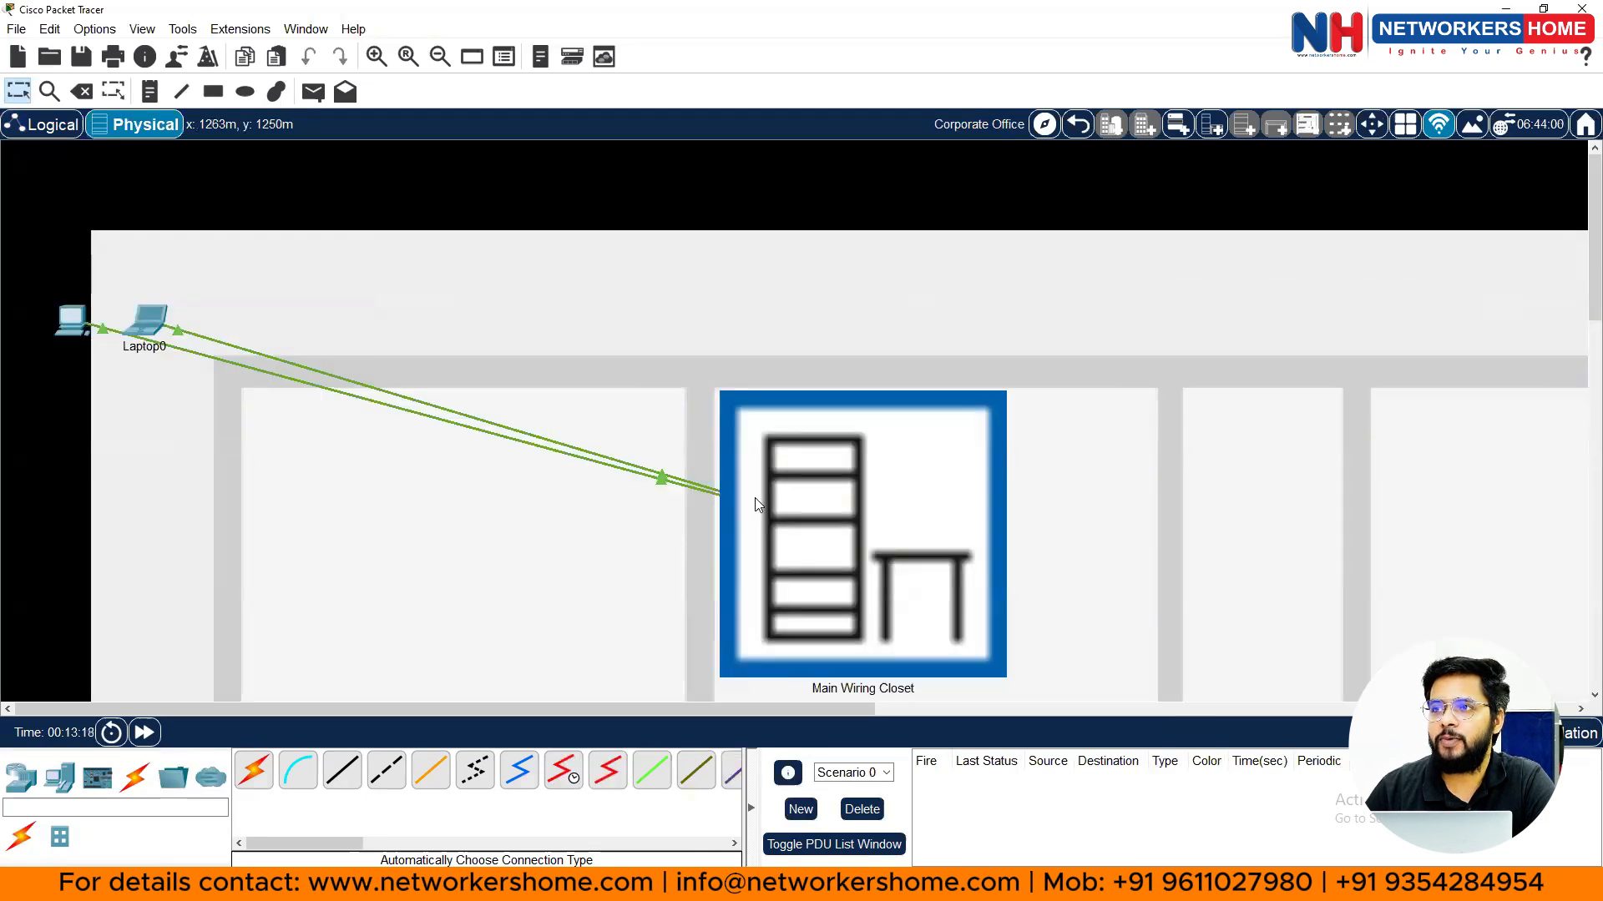
pyautogui.click(802, 517)
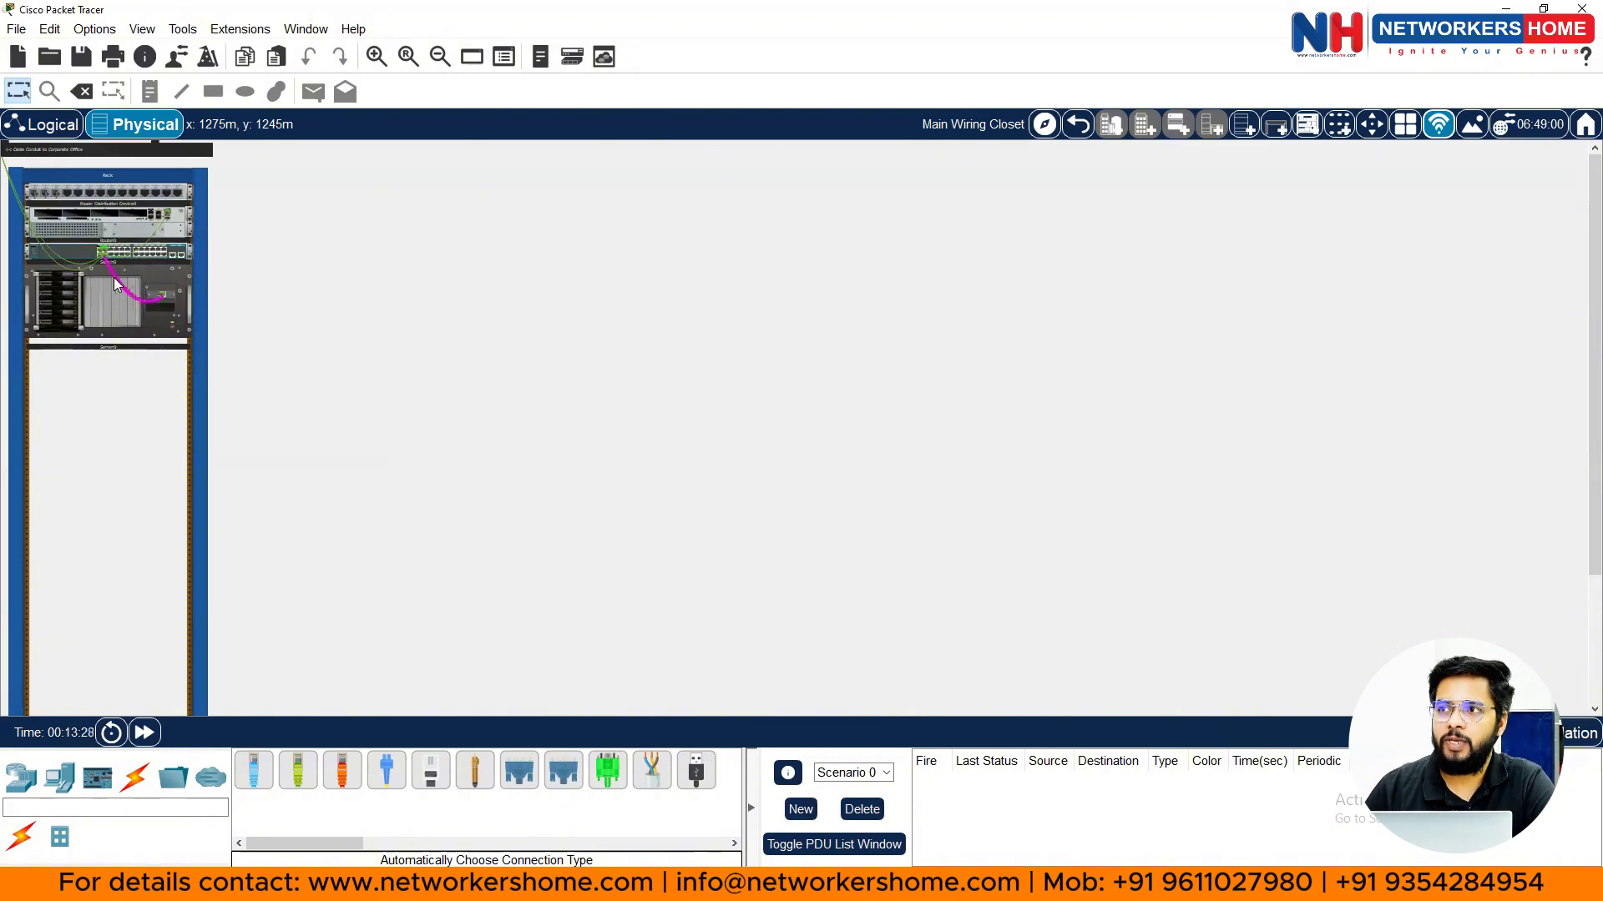
# - Zoom into the rack and show the Router0 Gig0/0 to Switch0 Fa0/1 straight-through cable details
pyautogui.scroll(2, 111, 280)
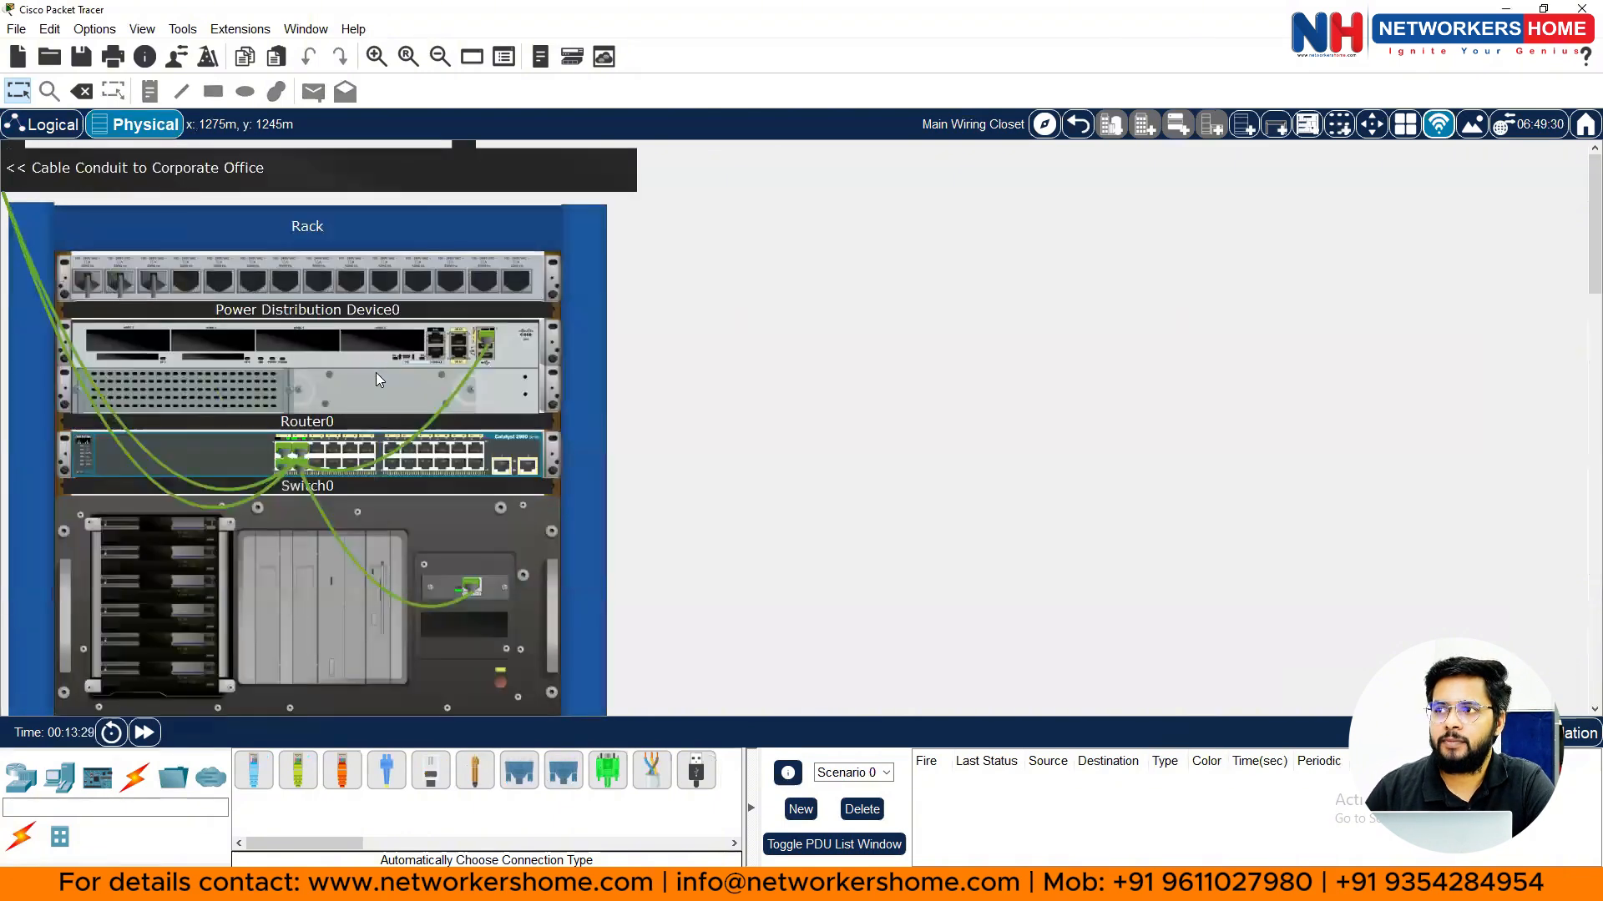
pyautogui.scroll(1, 376, 373)
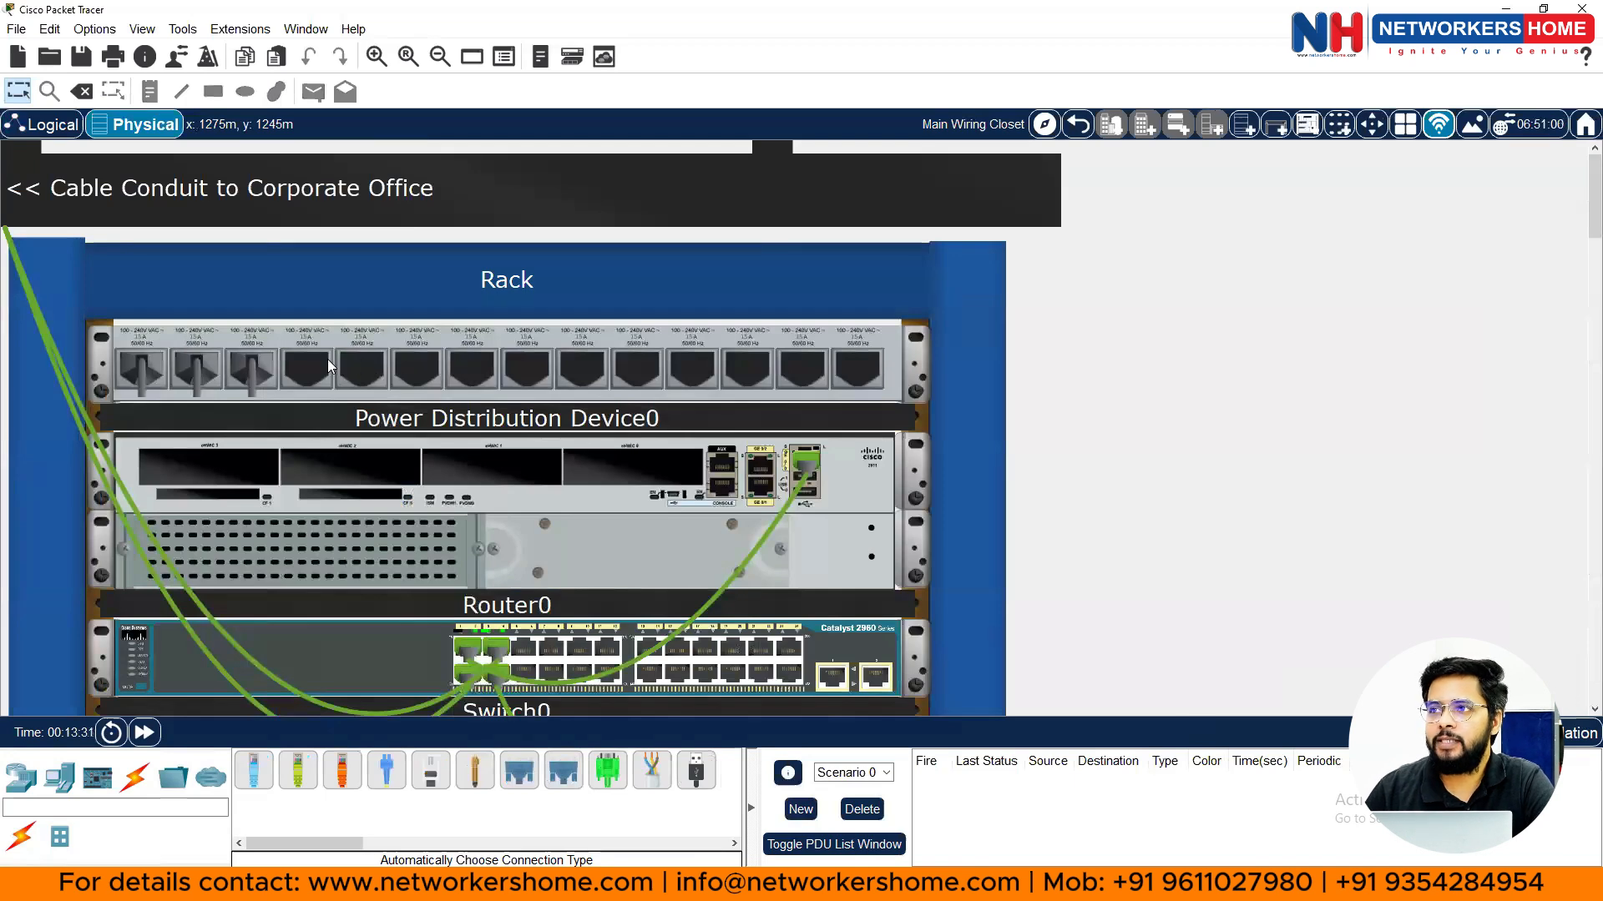
pyautogui.scroll(-1, 260, 335)
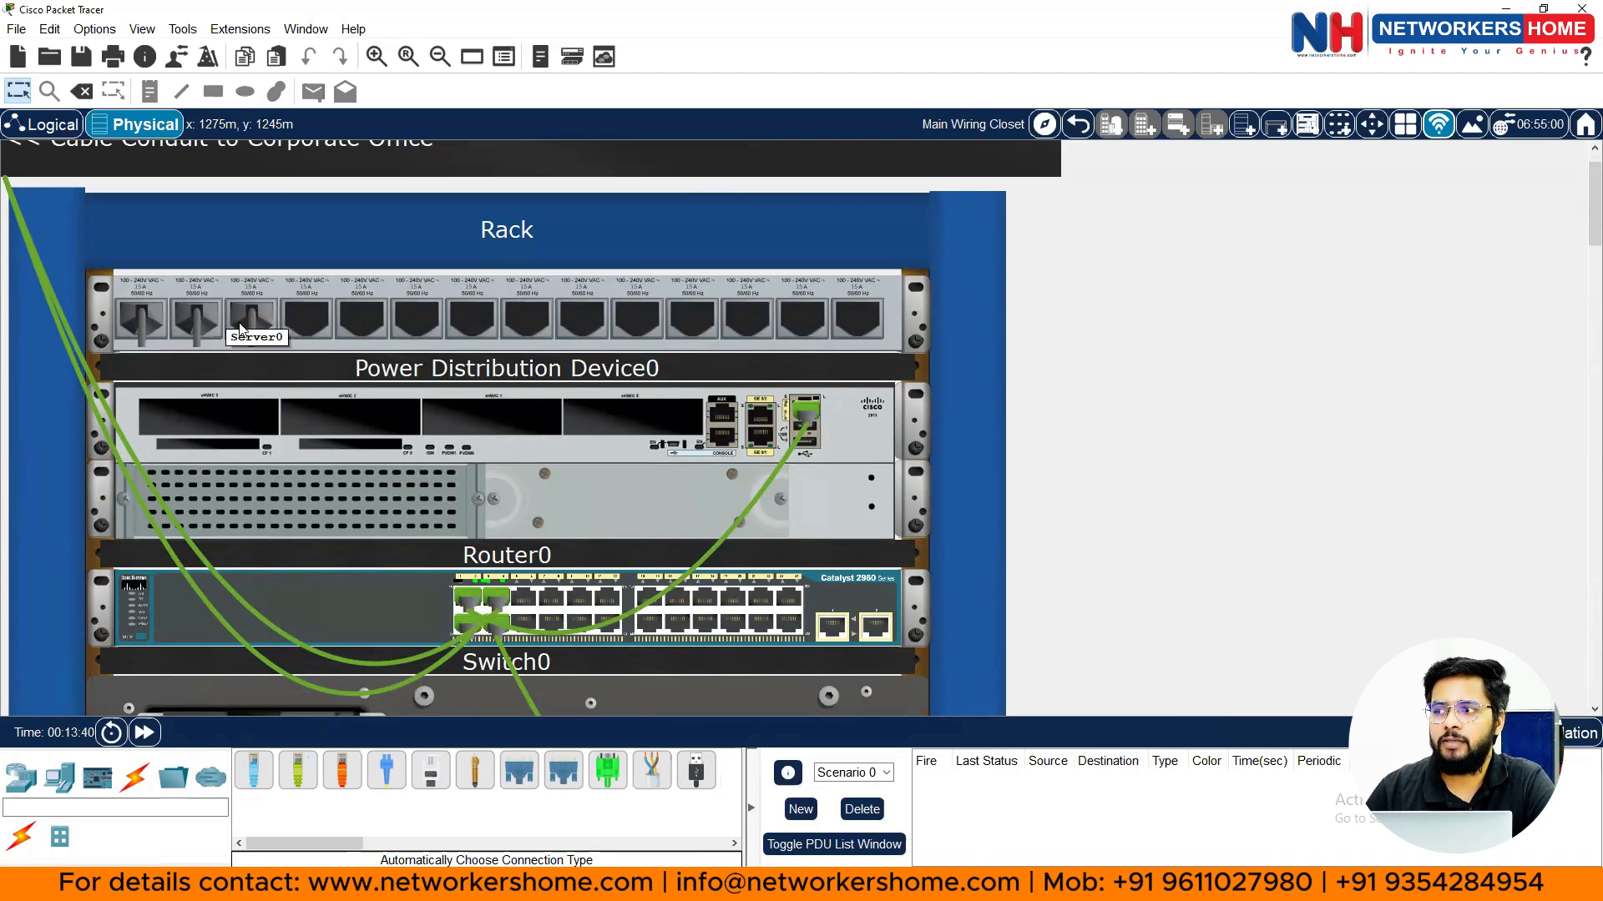
pyautogui.scroll(-3, 559, 418)
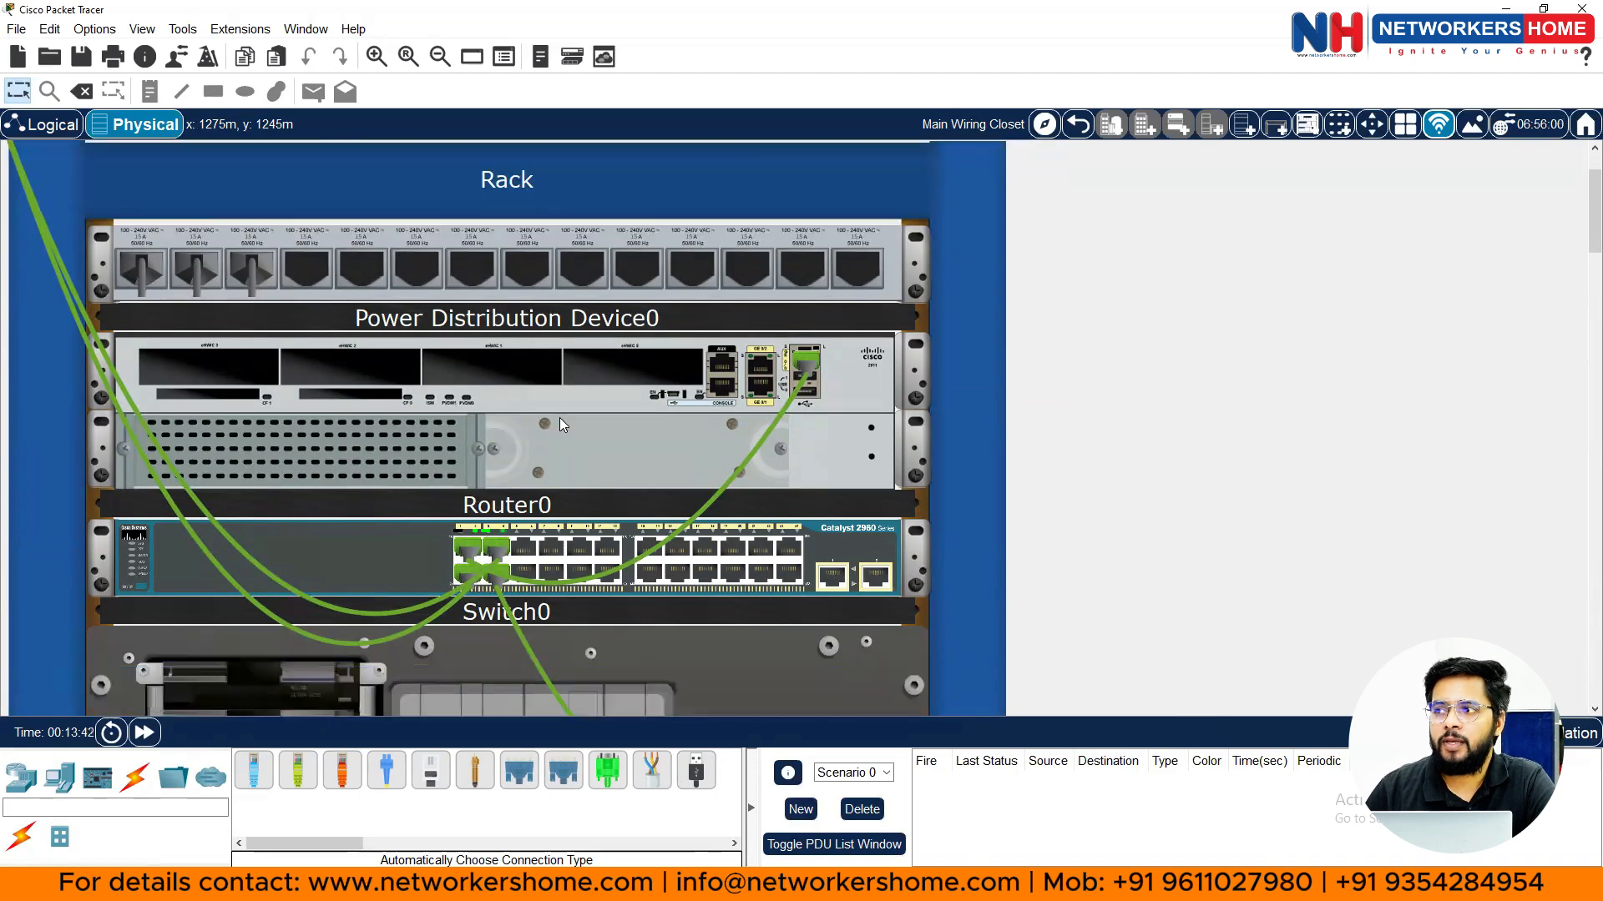
pyautogui.scroll(-2, 559, 415)
pyautogui.scroll(-1, 560, 416)
pyautogui.scroll(1, 559, 416)
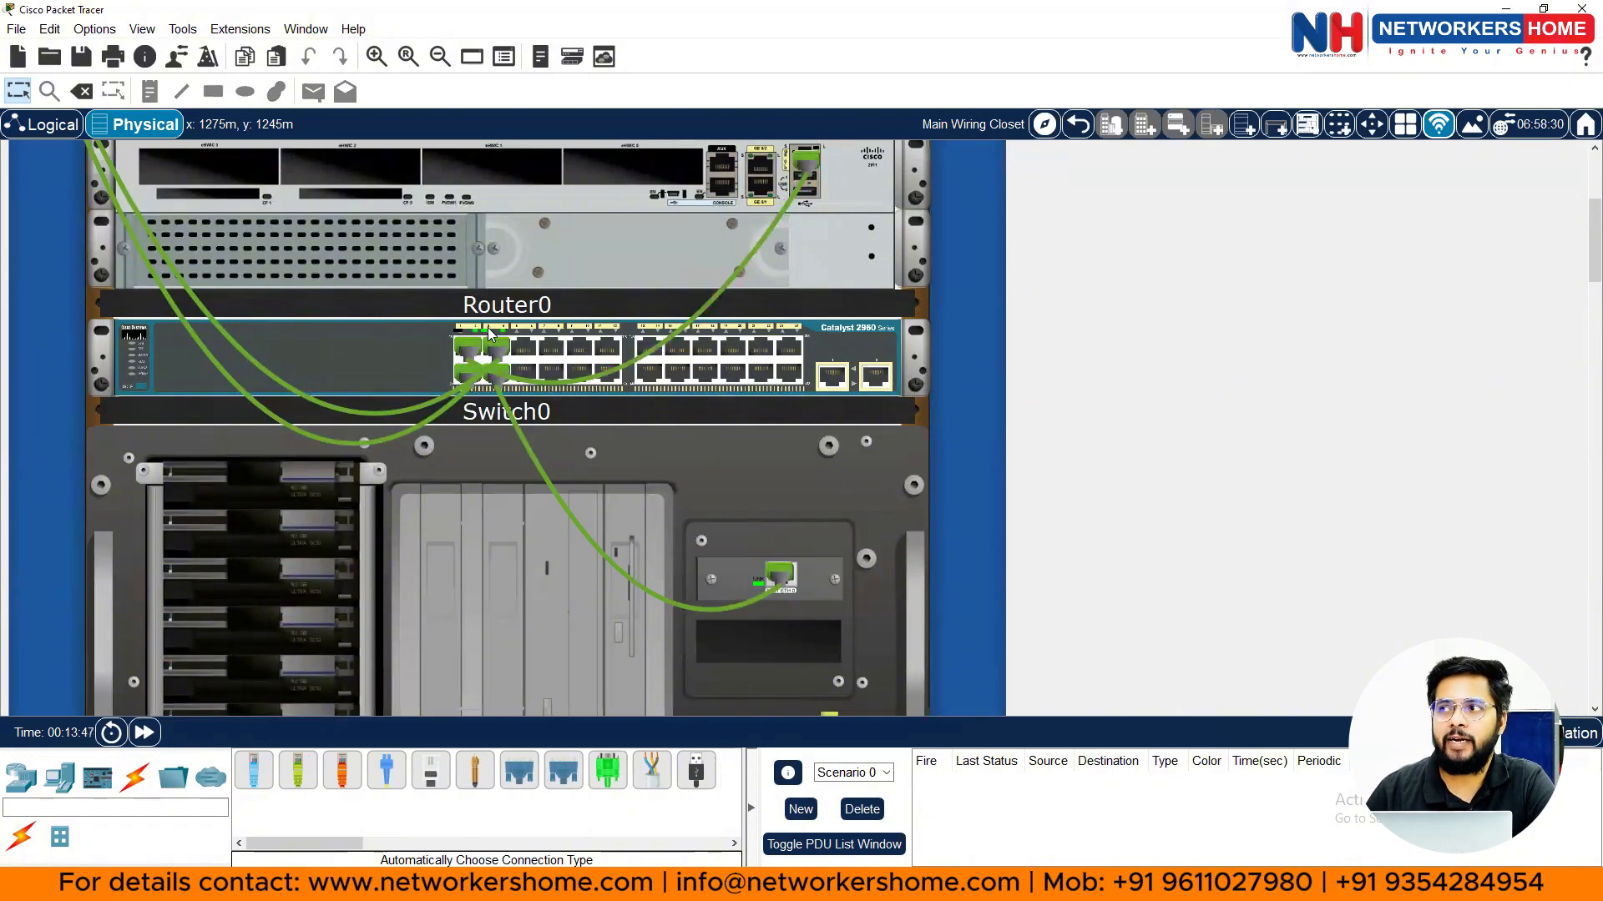
pyautogui.scroll(1, 491, 334)
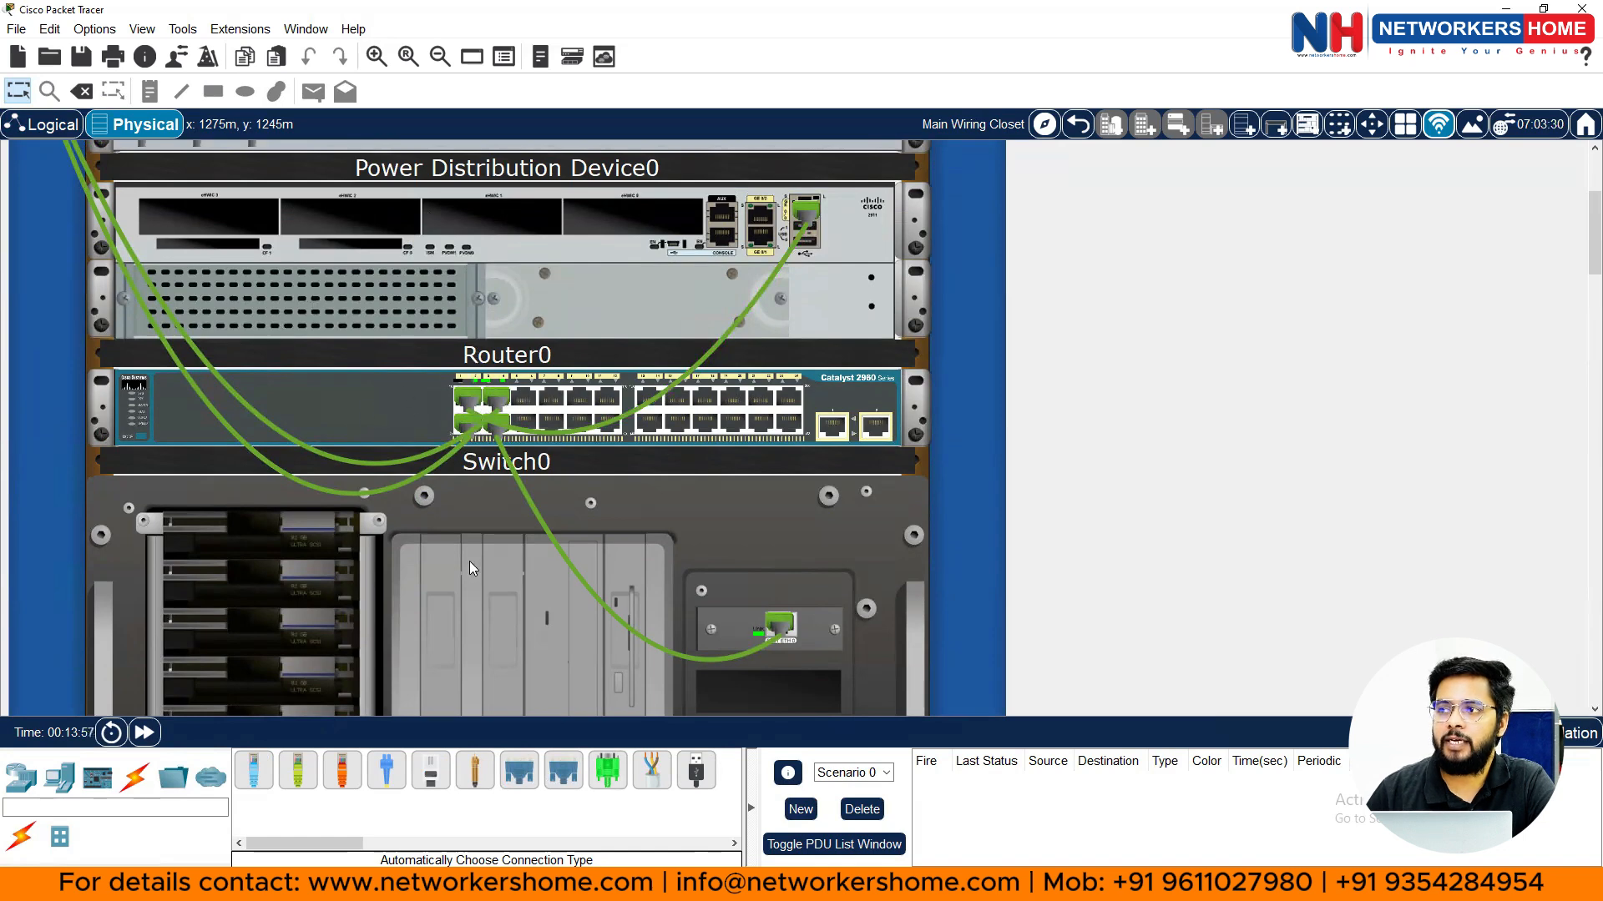
pyautogui.scroll(-3, 469, 561)
pyautogui.scroll(3, 450, 478)
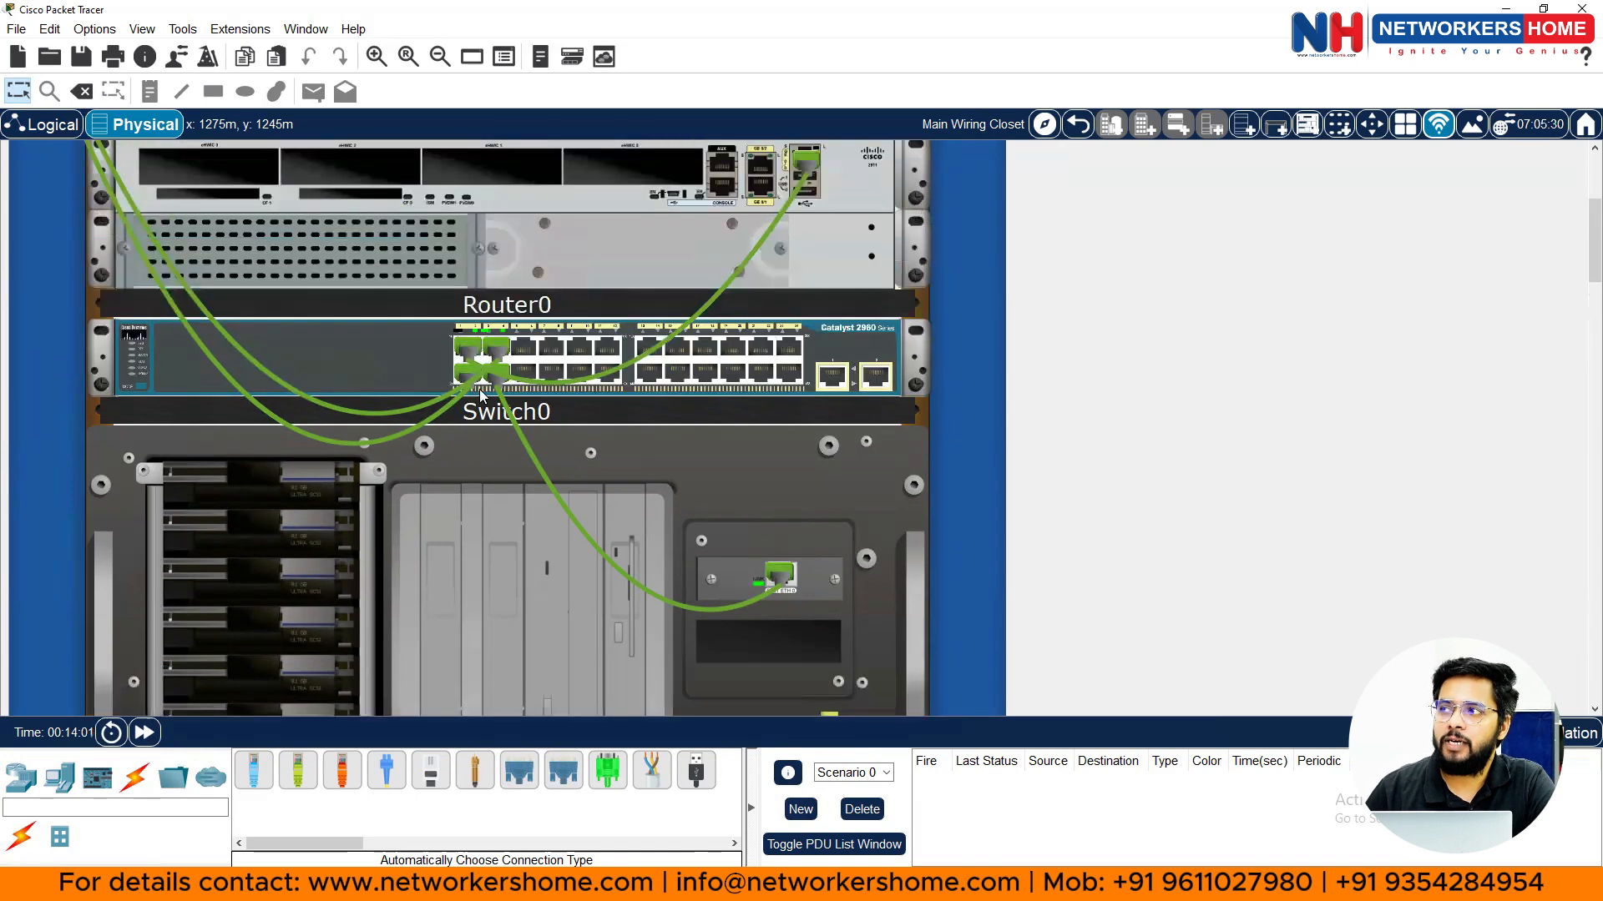
pyautogui.scroll(1, 783, 264)
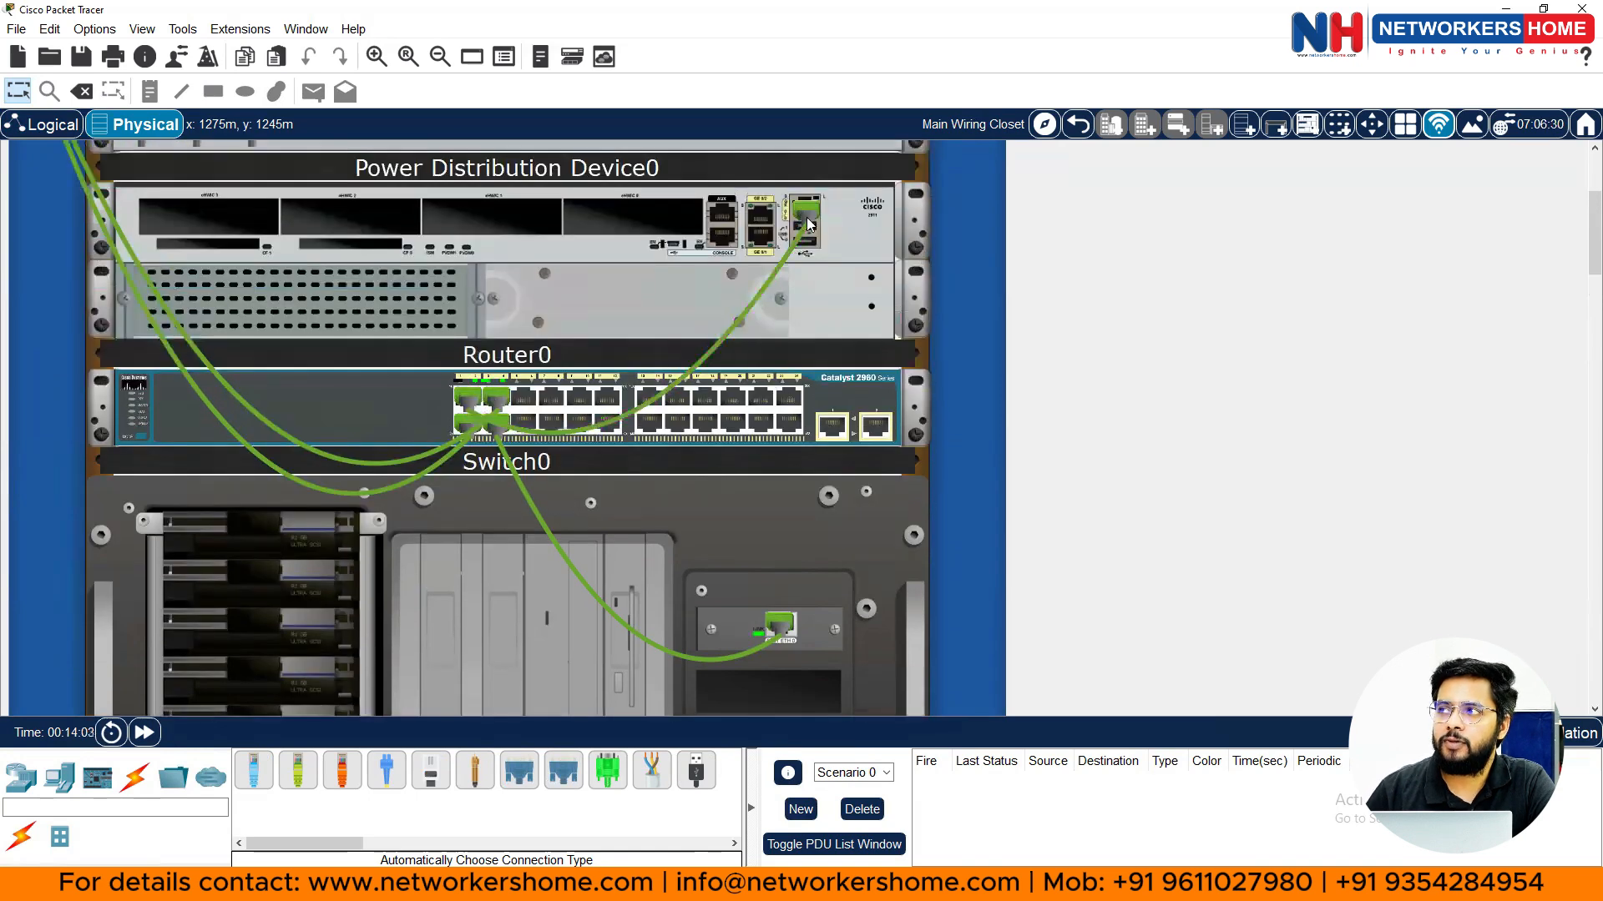
pyautogui.moveTo(767, 277)
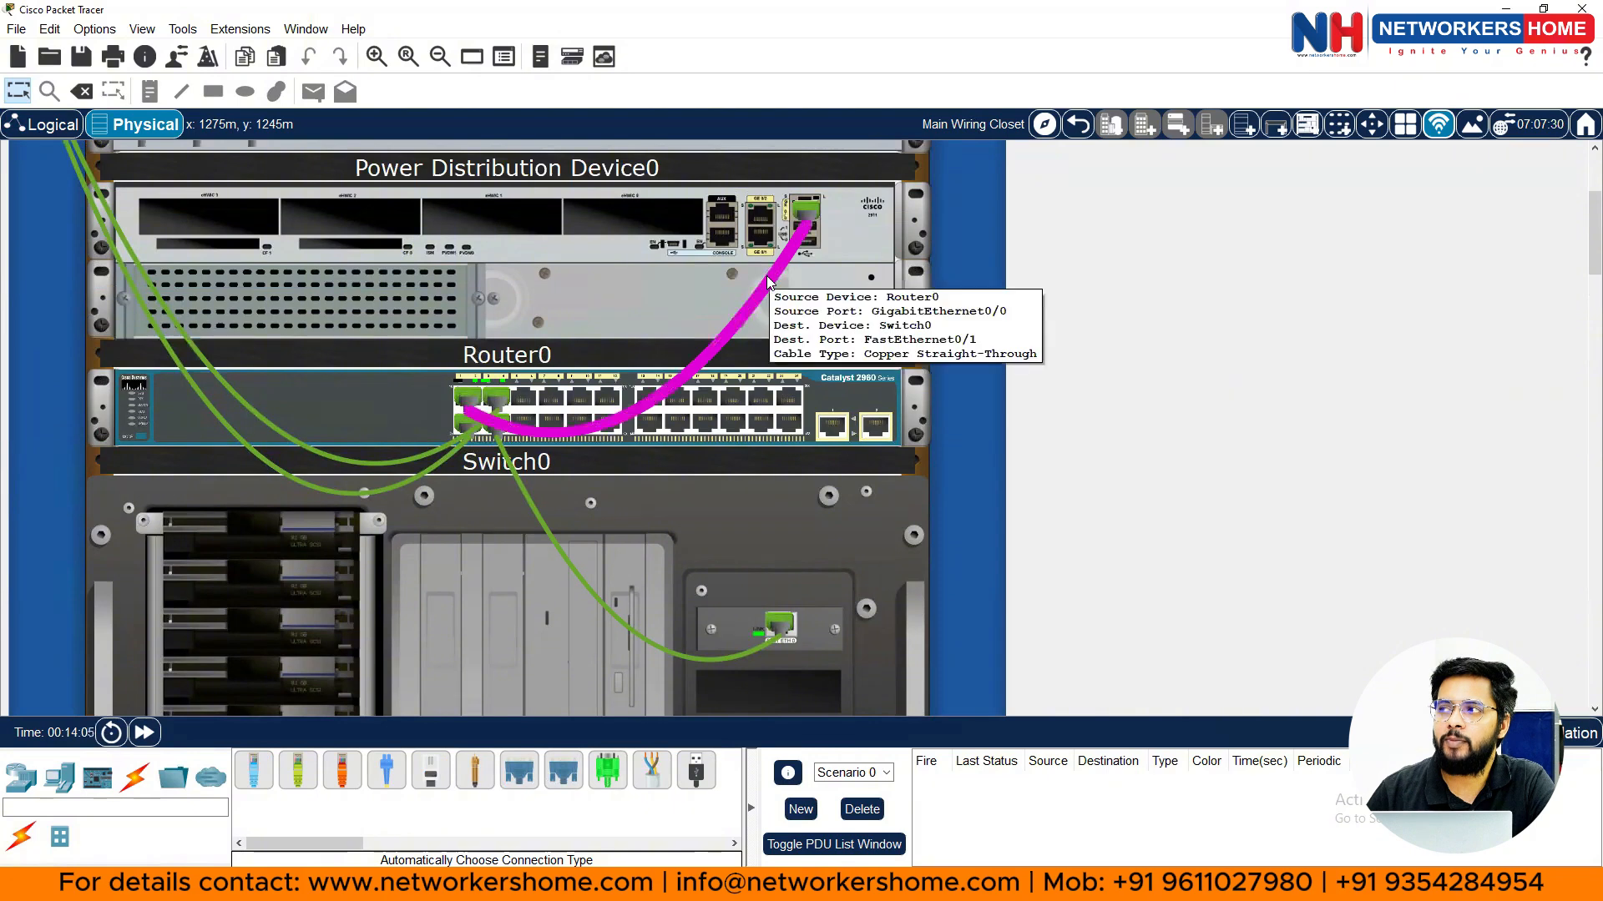
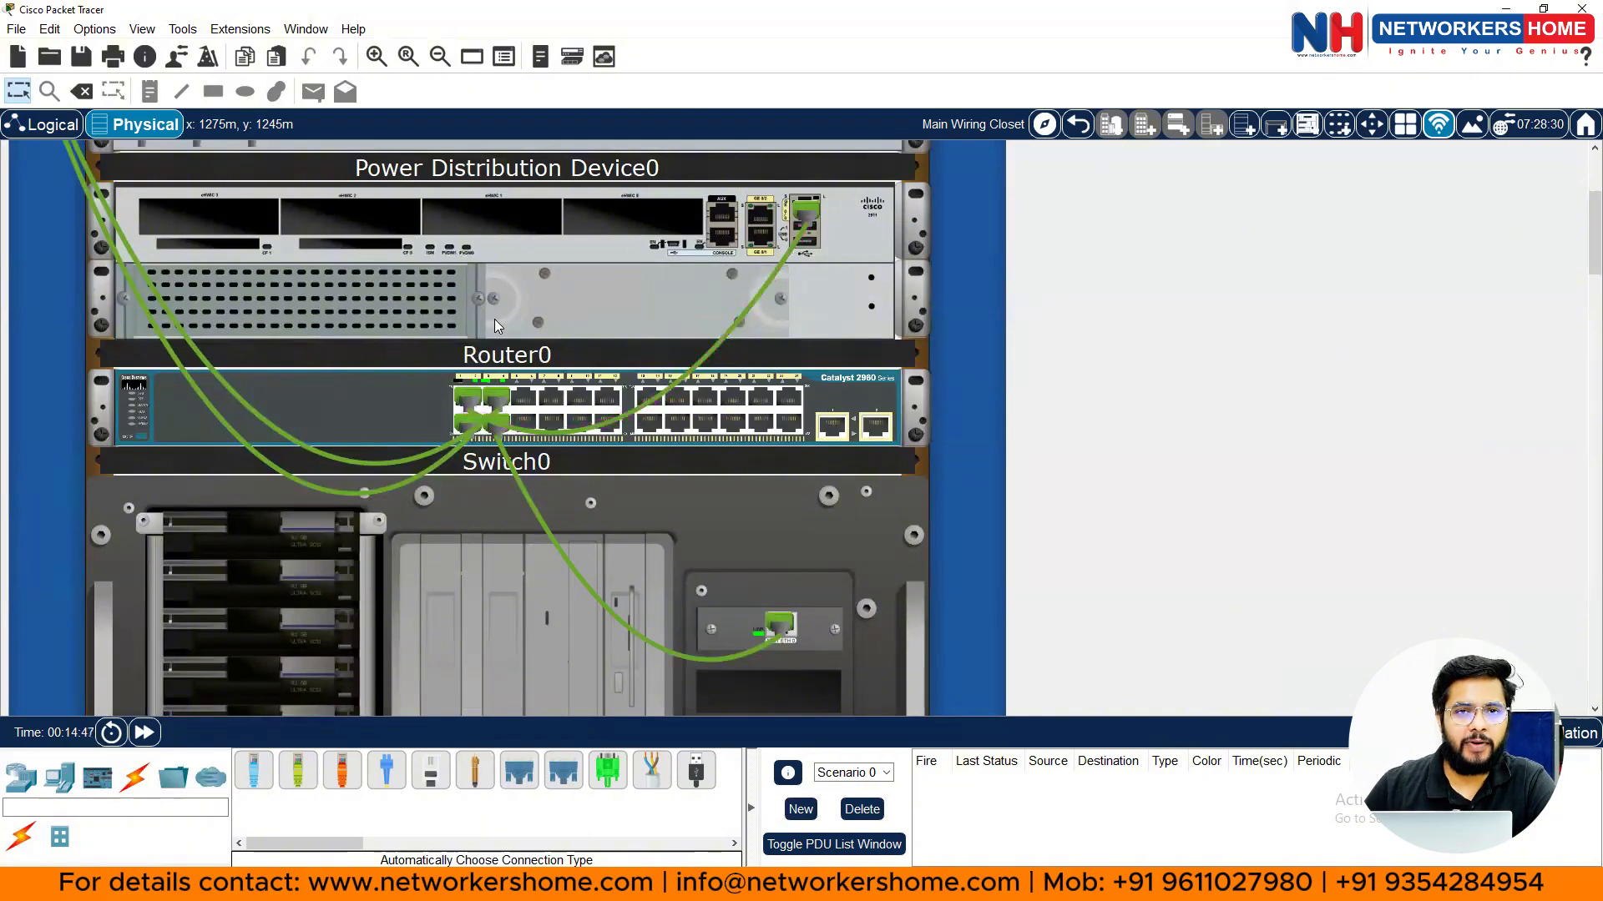
# - Step back from the Main Wiring Closet rack through Corporate Office and Home City to Intercity
pyautogui.moveTo(343, 392)
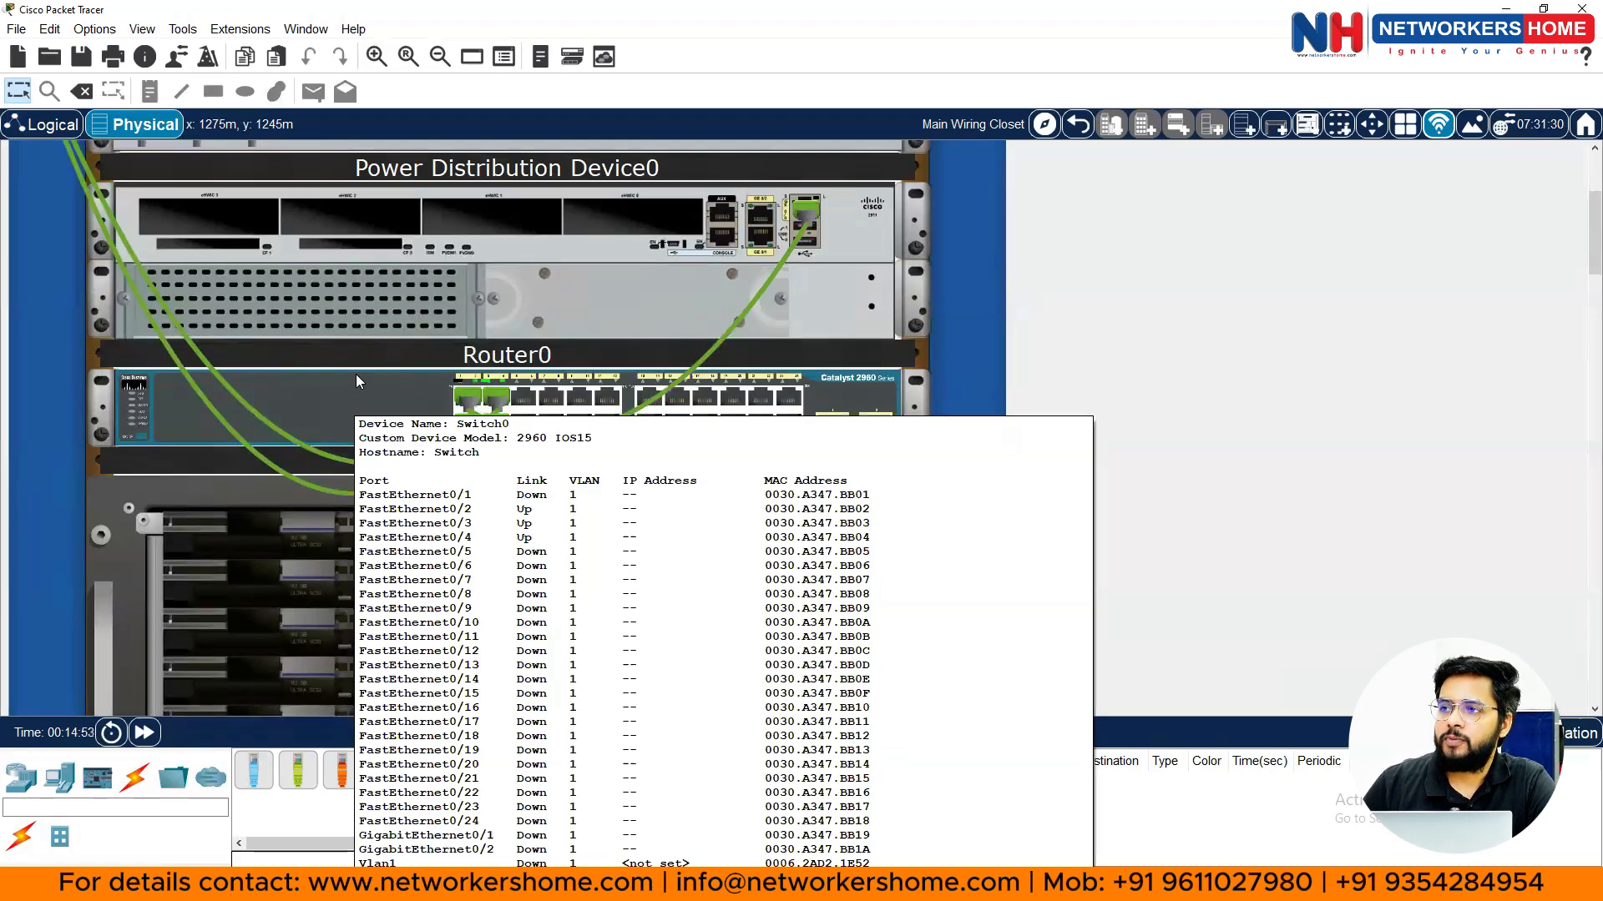
pyautogui.scroll(-2, 334, 417)
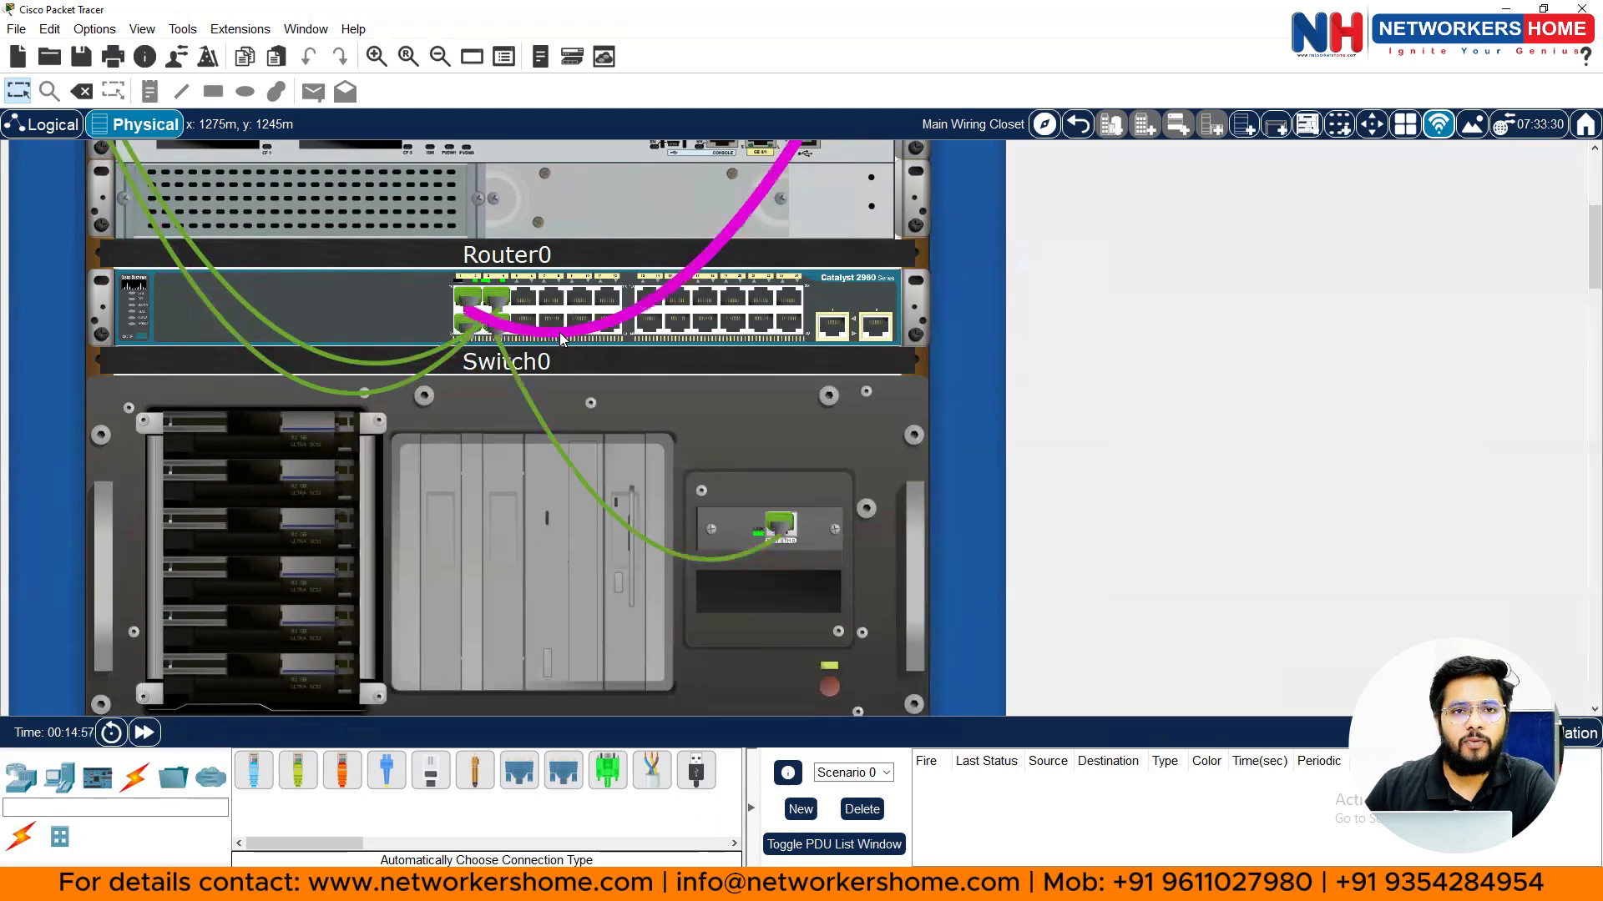
pyautogui.moveTo(559, 332)
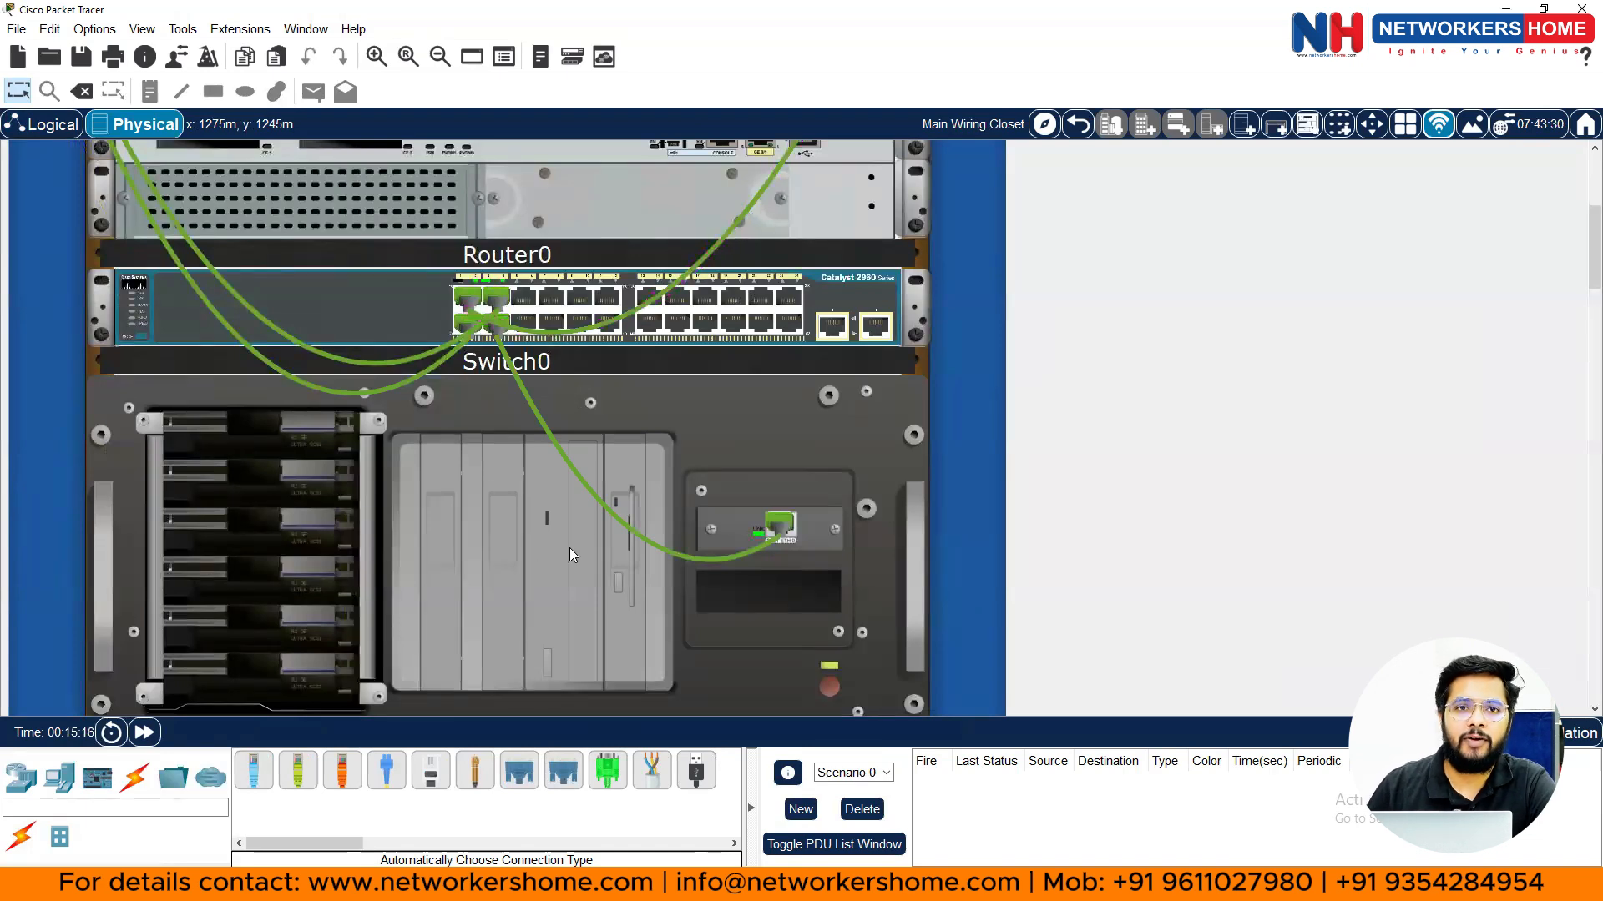
pyautogui.moveTo(570, 548)
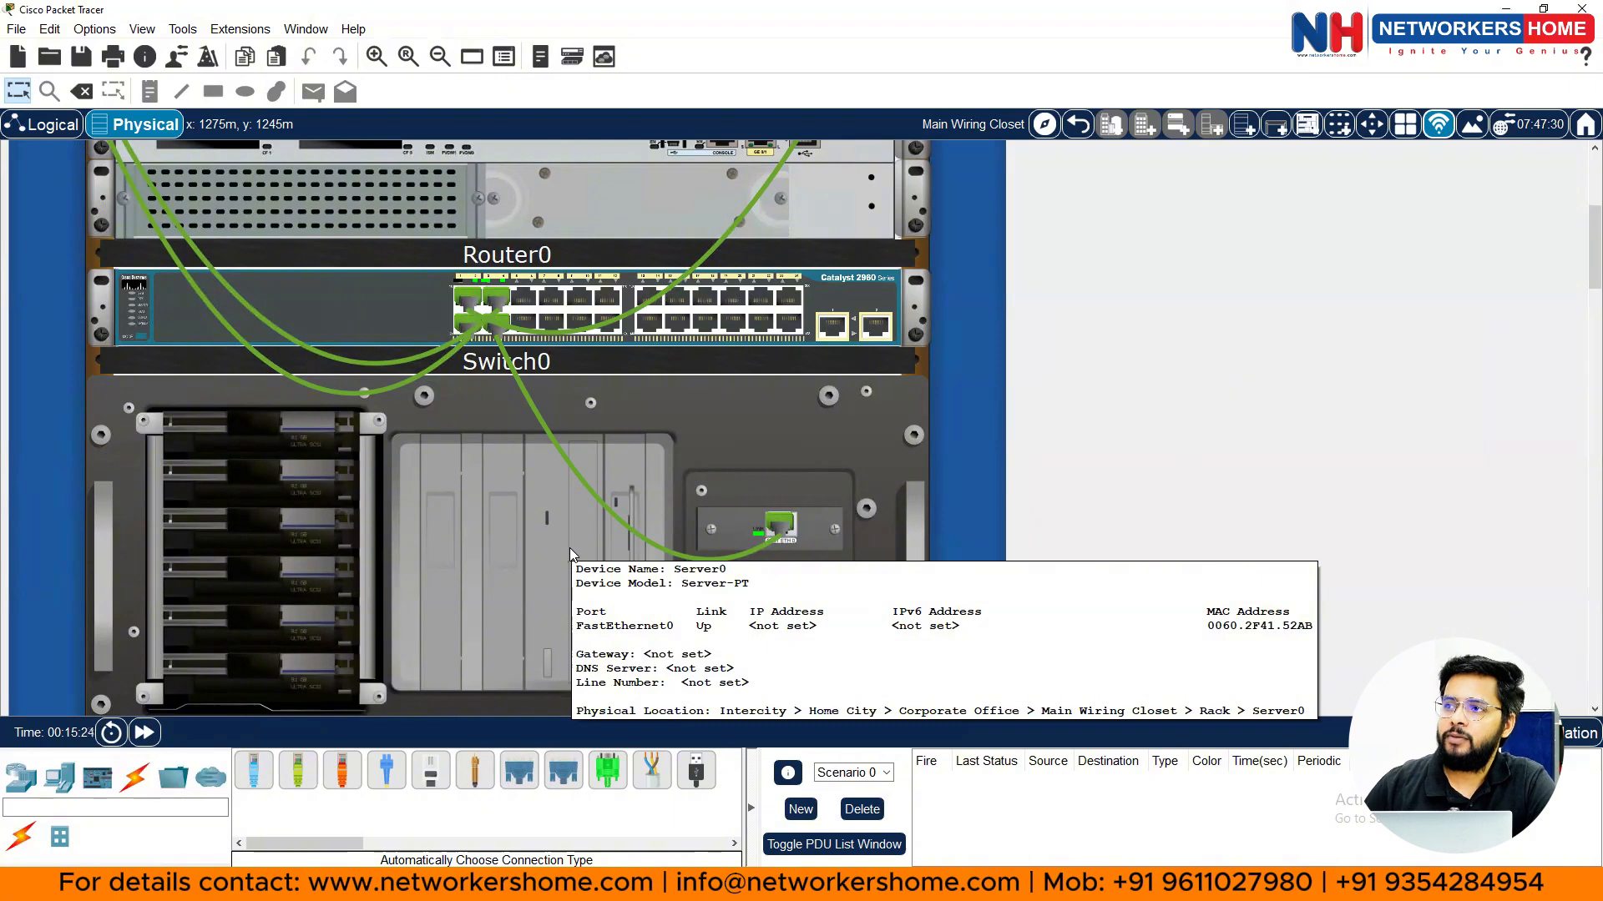
pyautogui.scroll(-3, 504, 472)
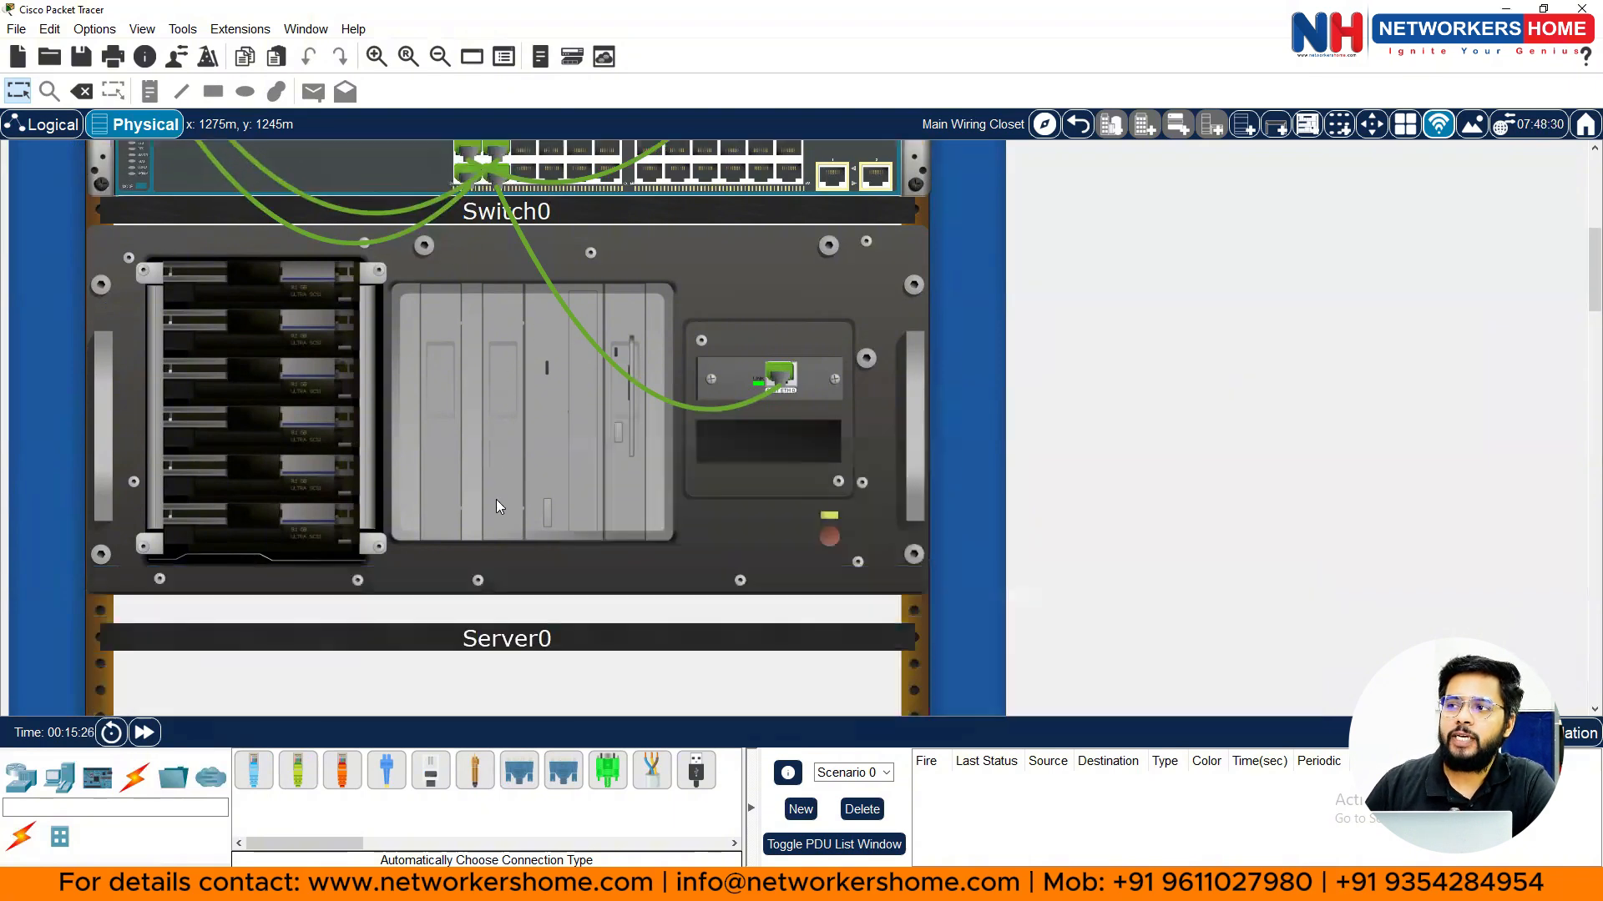
pyautogui.scroll(-3, 493, 504)
pyautogui.scroll(11, 511, 436)
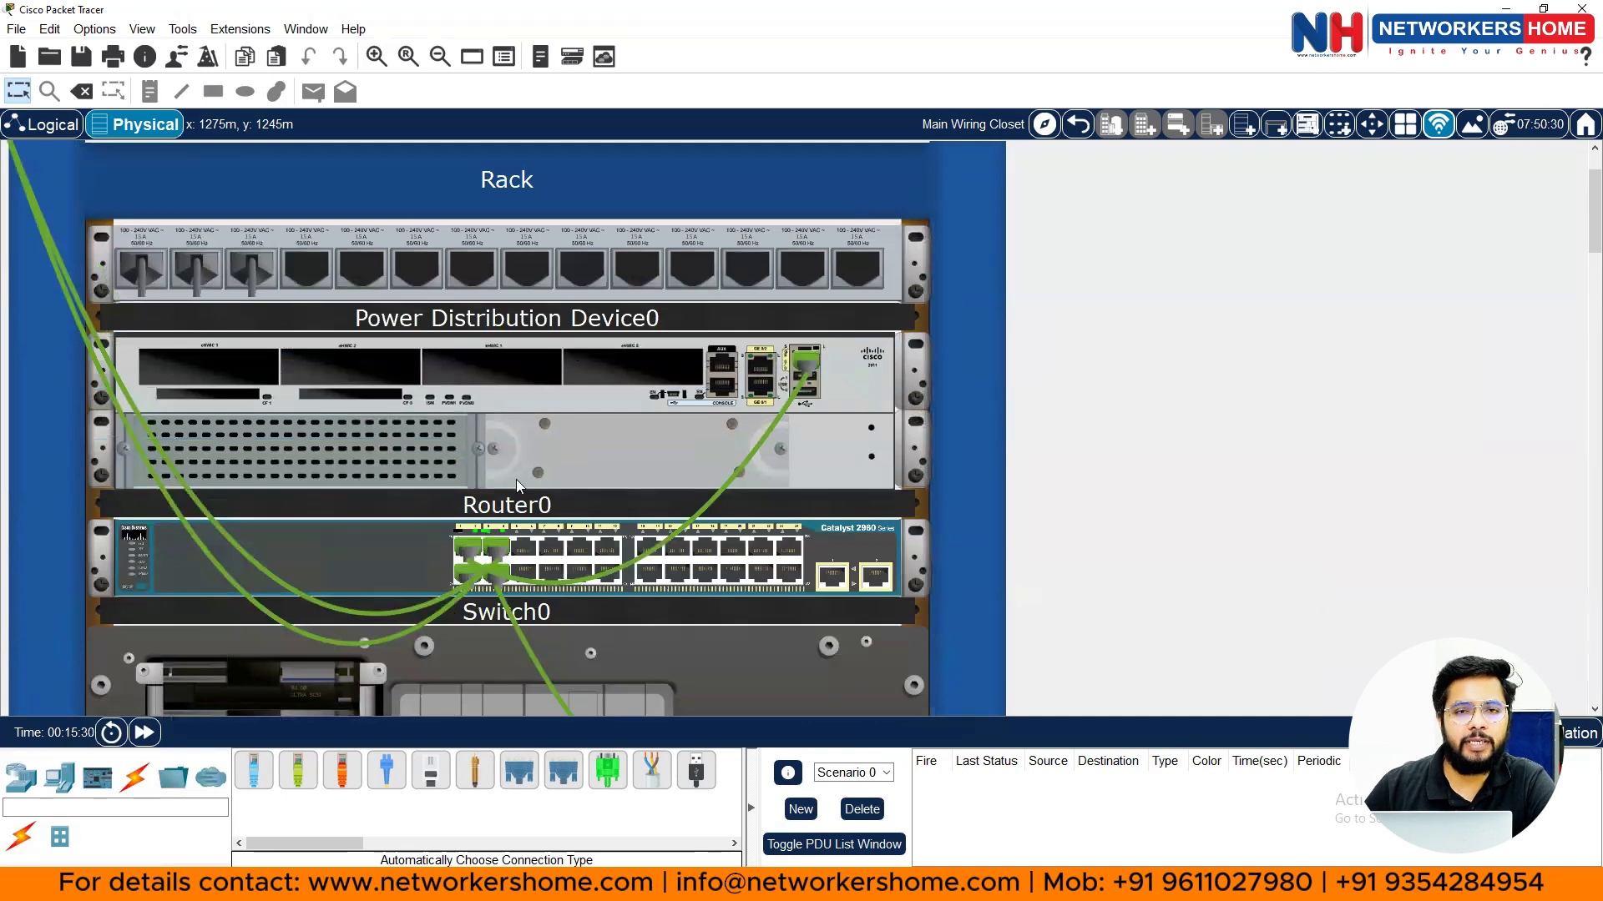
pyautogui.scroll(-1, 516, 481)
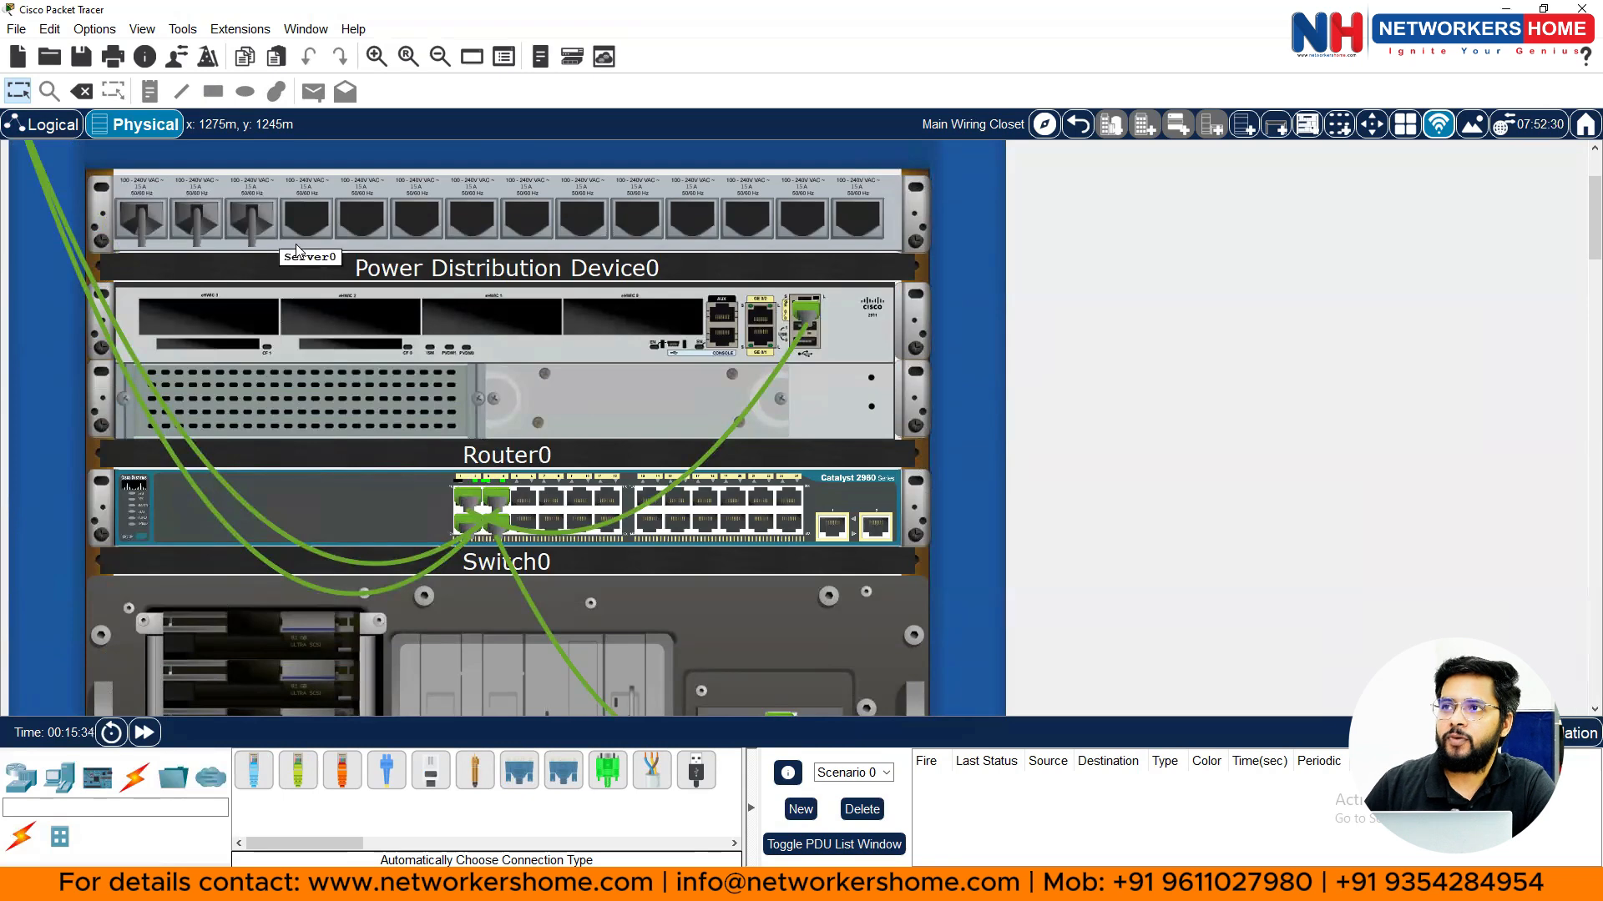
pyautogui.click(1081, 125)
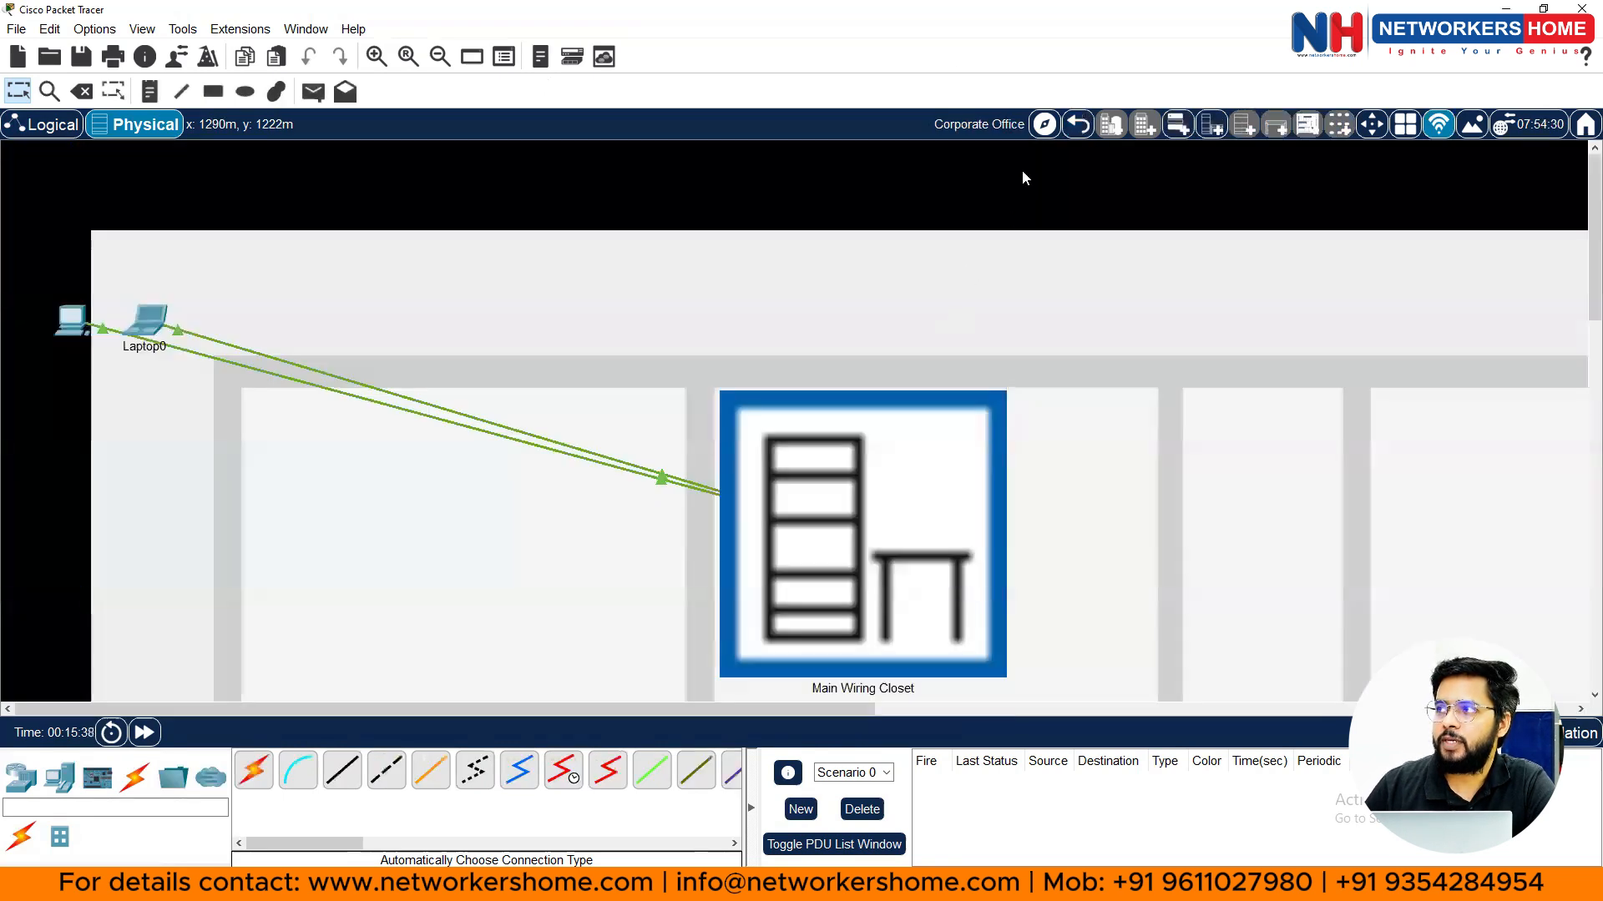
pyautogui.scroll(-3, 1035, 238)
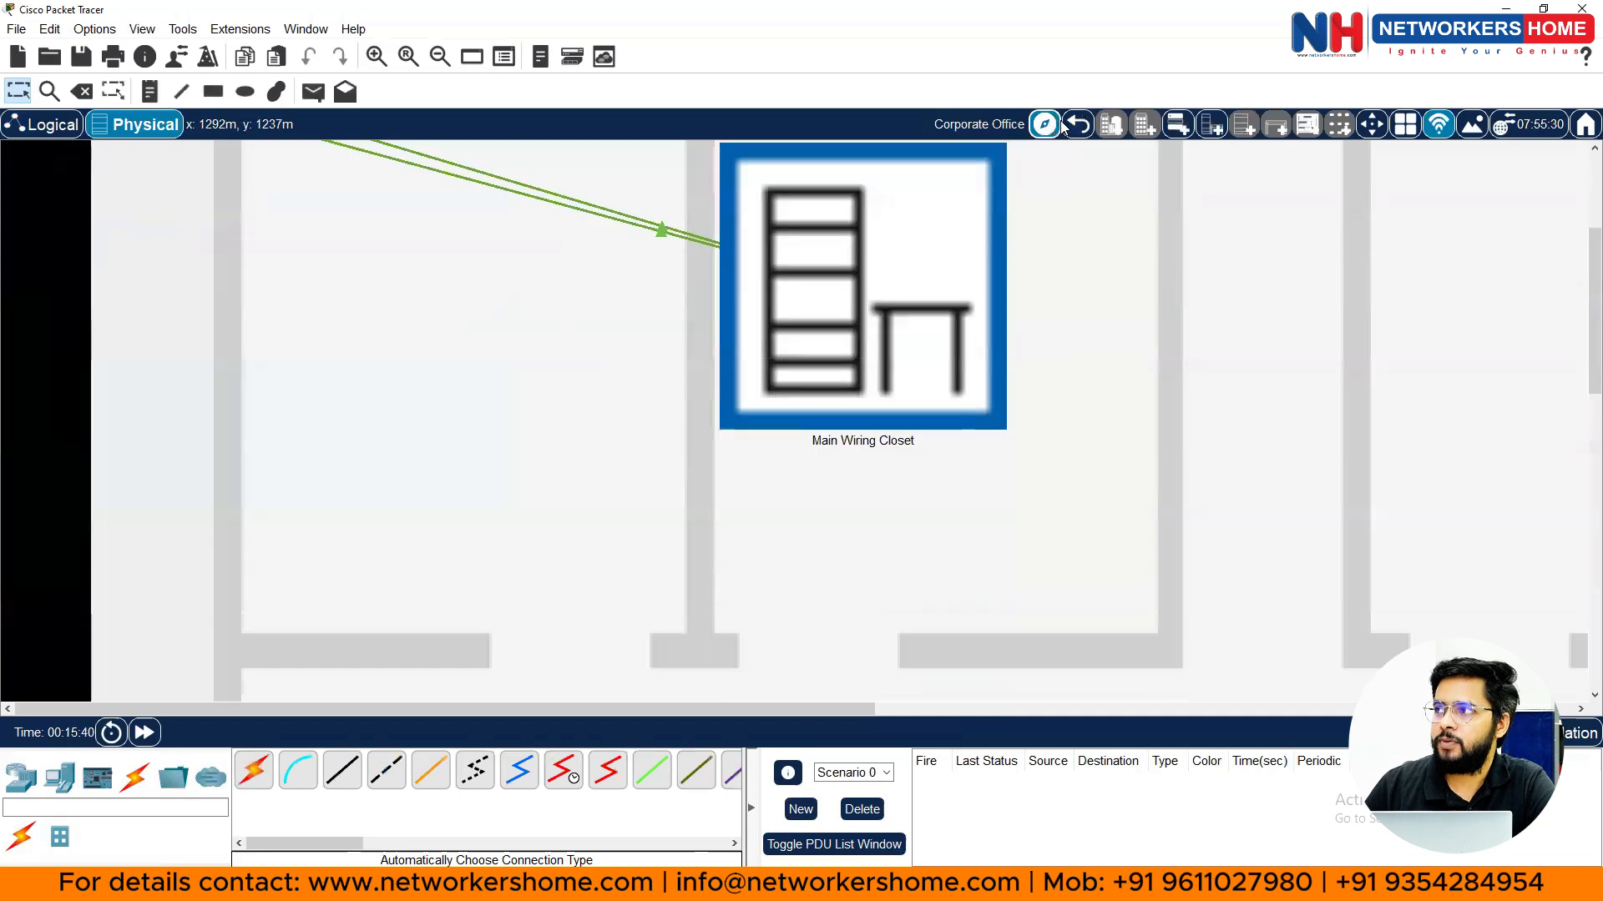
pyautogui.click(1075, 125)
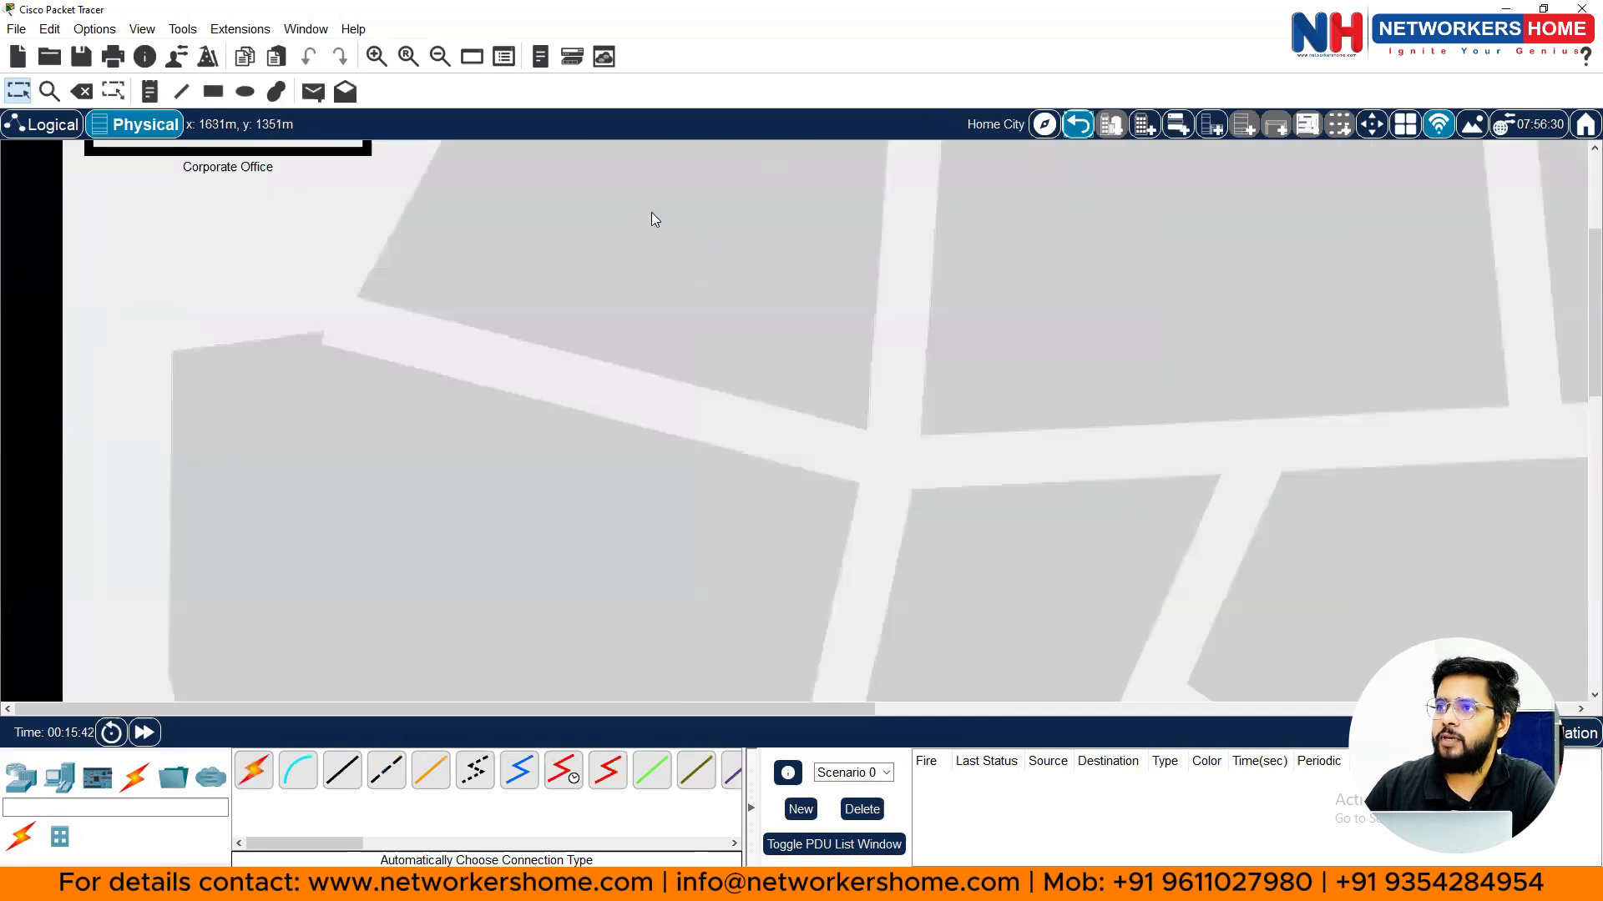
pyautogui.scroll(3, 655, 219)
pyautogui.click(1079, 125)
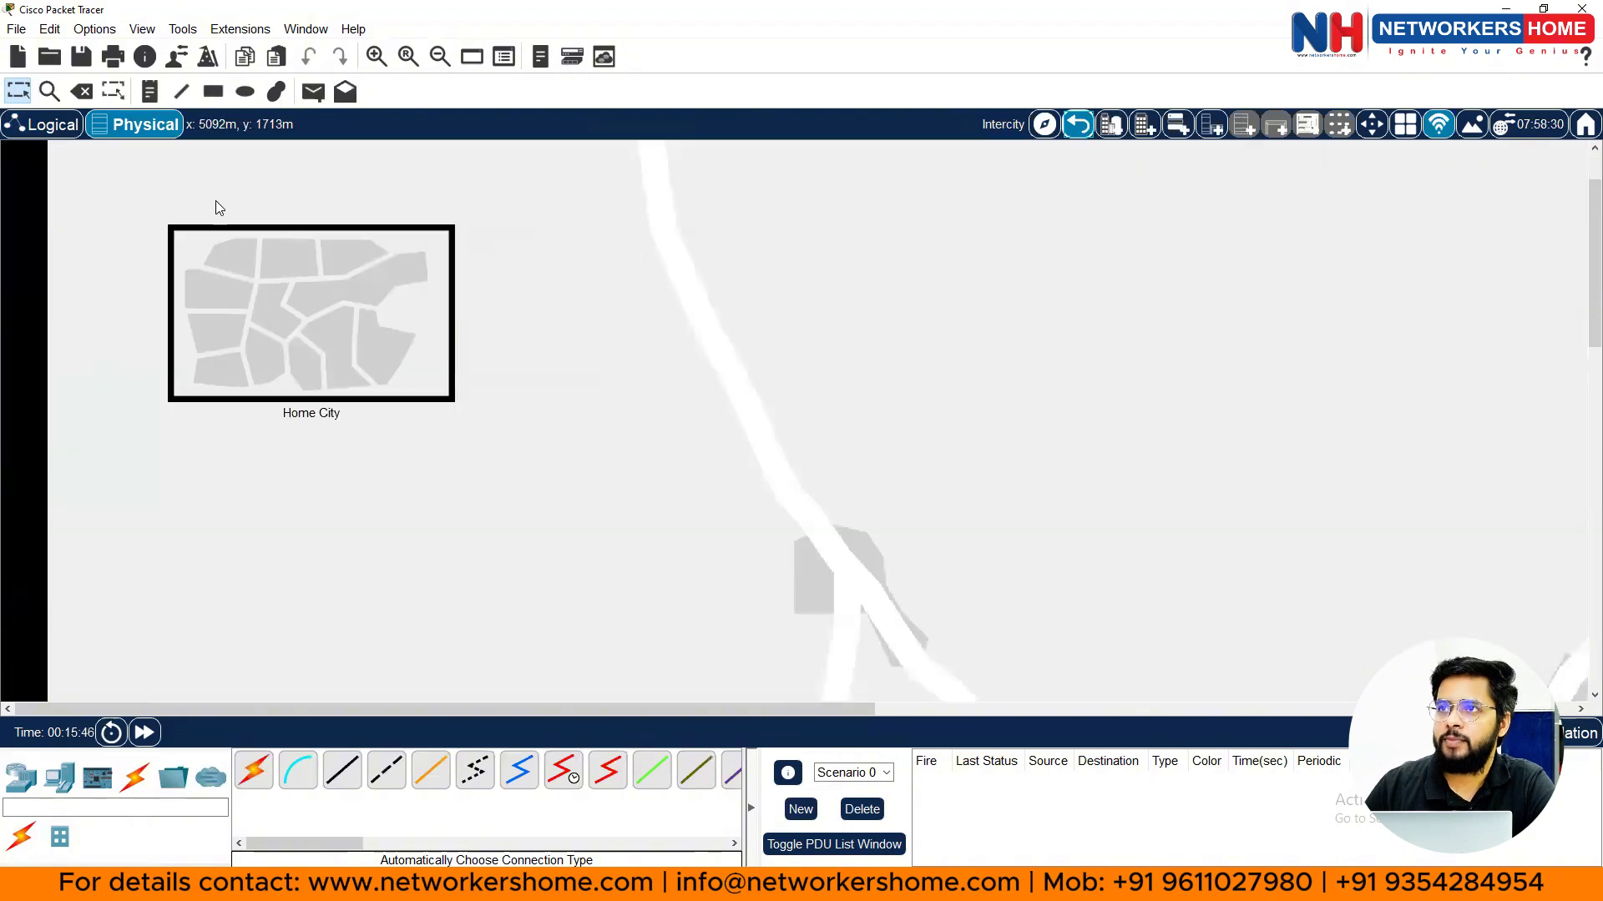
# - Create a new blank network, choosing not to save the current topology
pyautogui.click(16, 31)
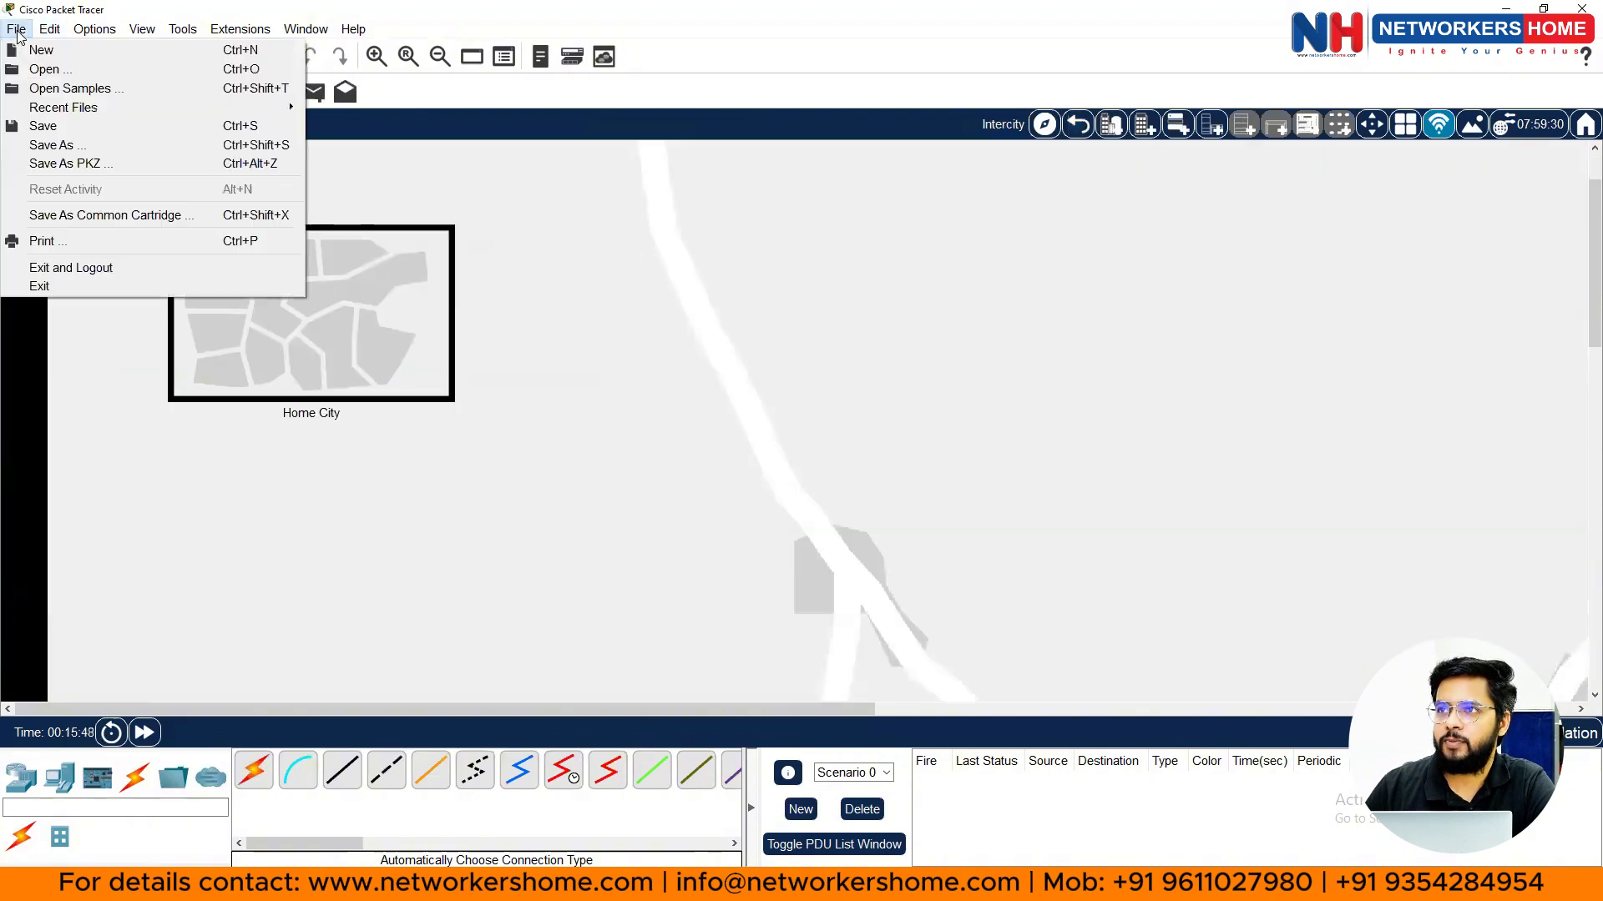
pyautogui.click(66, 51)
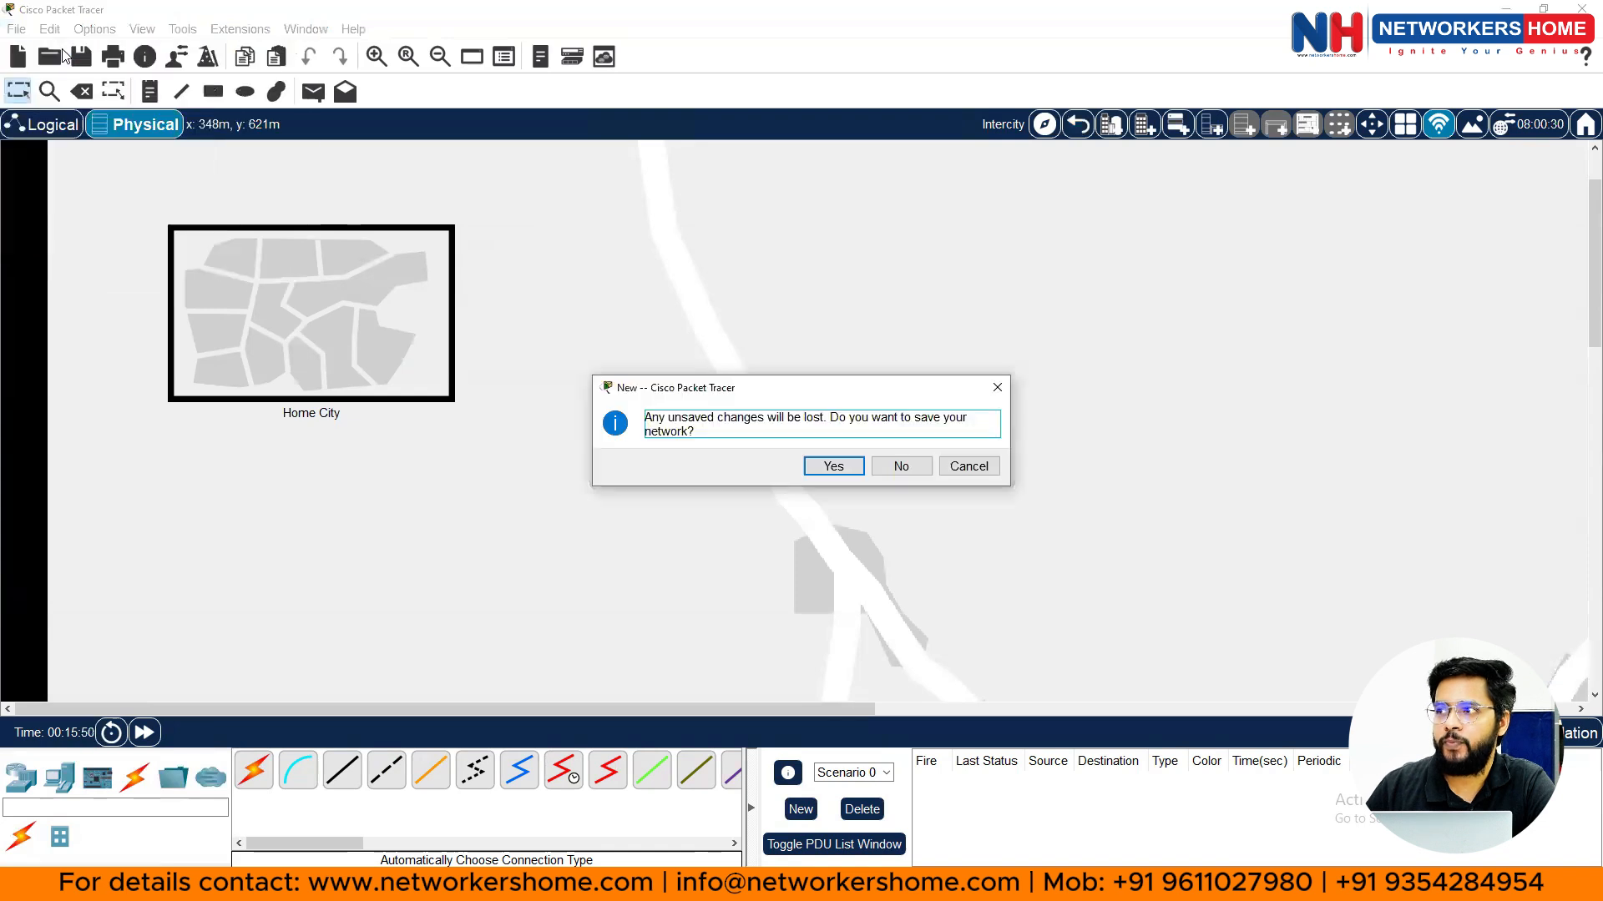
pyautogui.click(883, 471)
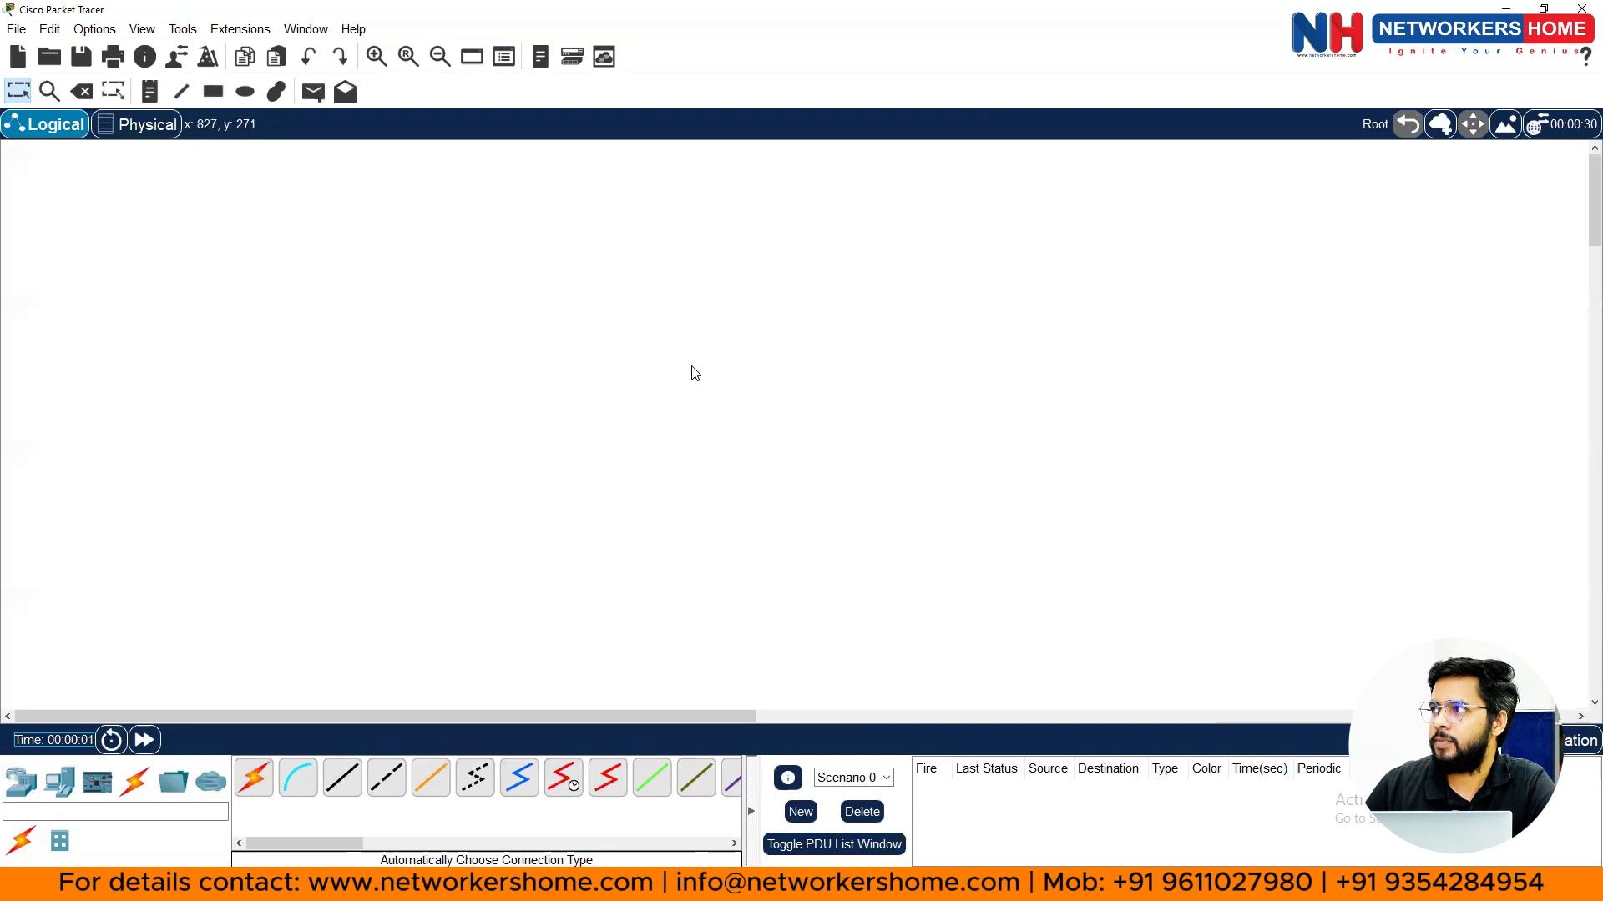
# - Load the gCiscoCampus image from backgrounds\city into the background preview, then clear it
pyautogui.click(1507, 130)
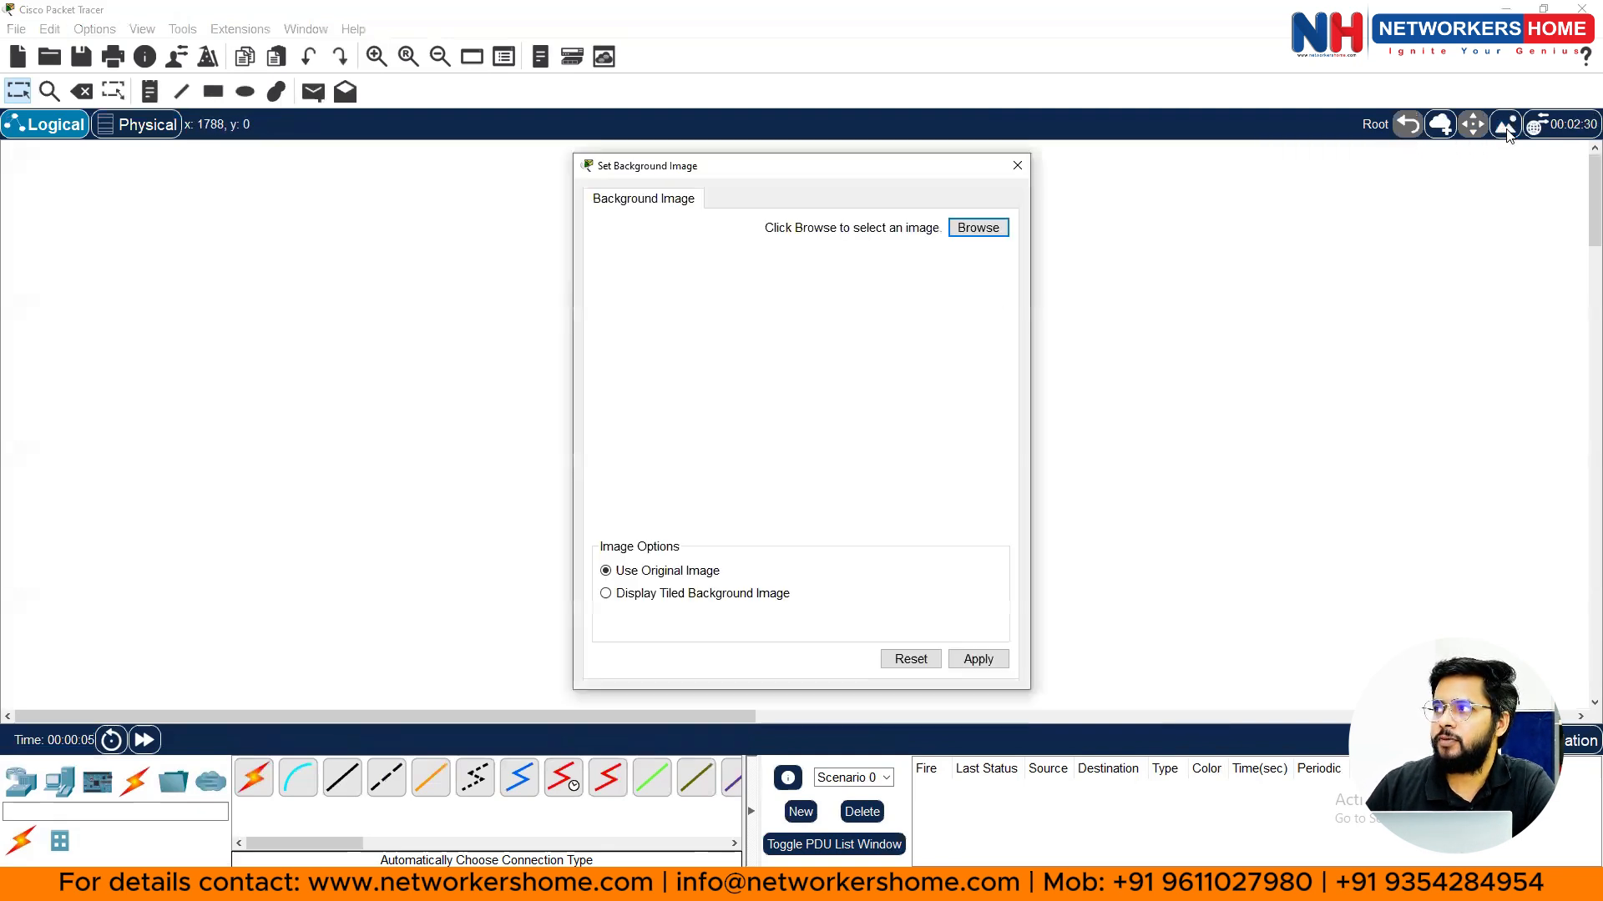
pyautogui.click(978, 225)
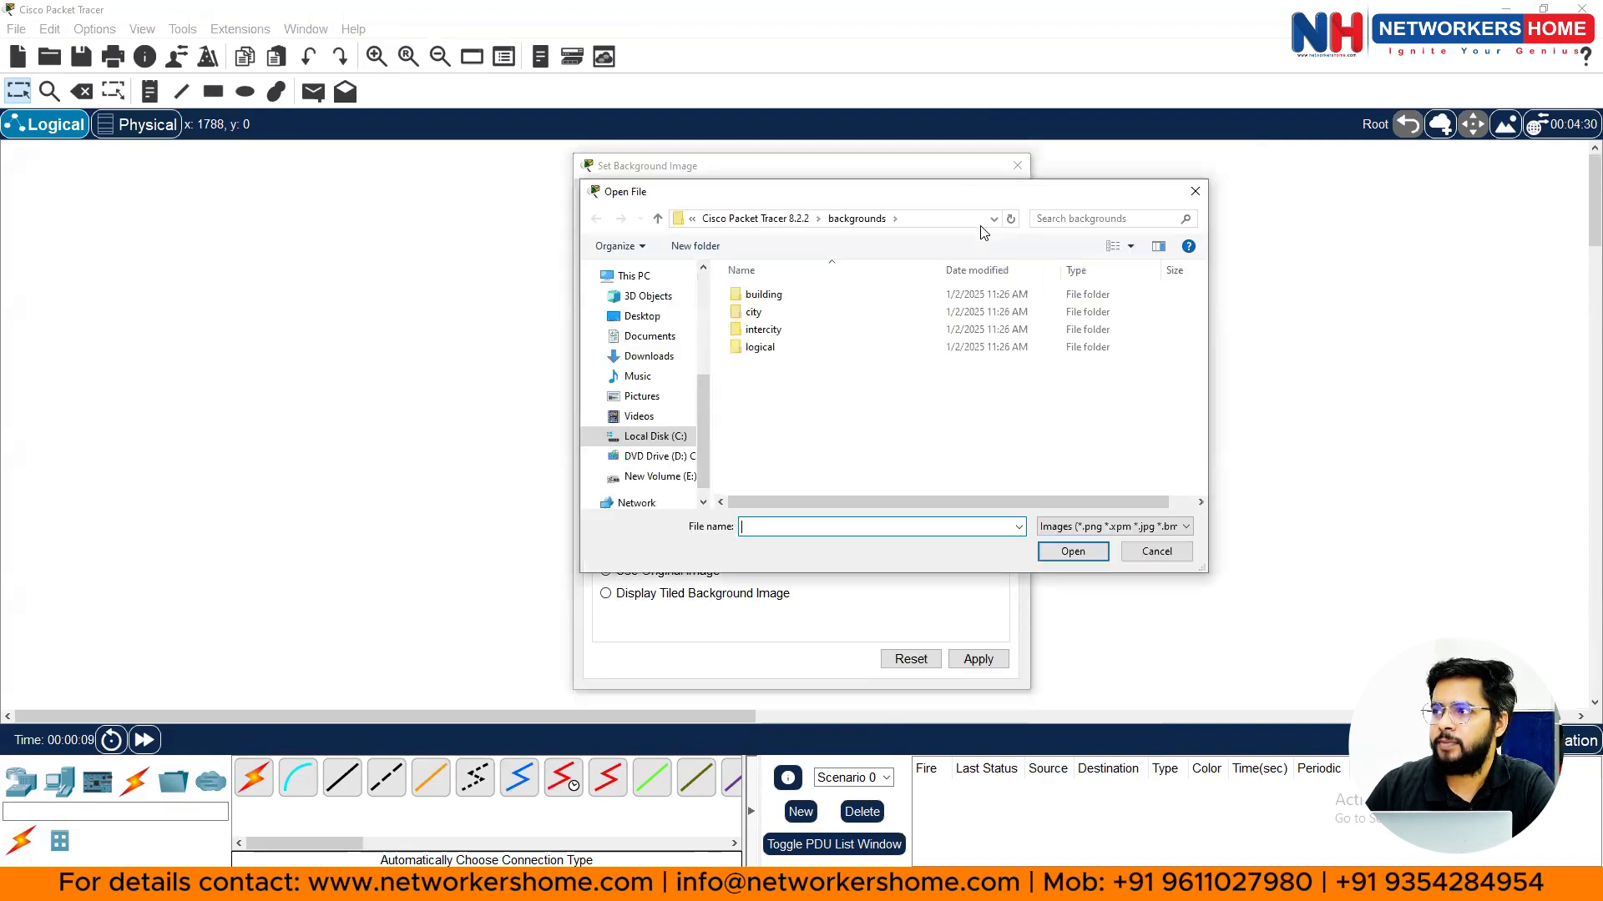
pyautogui.doubleClick(770, 313)
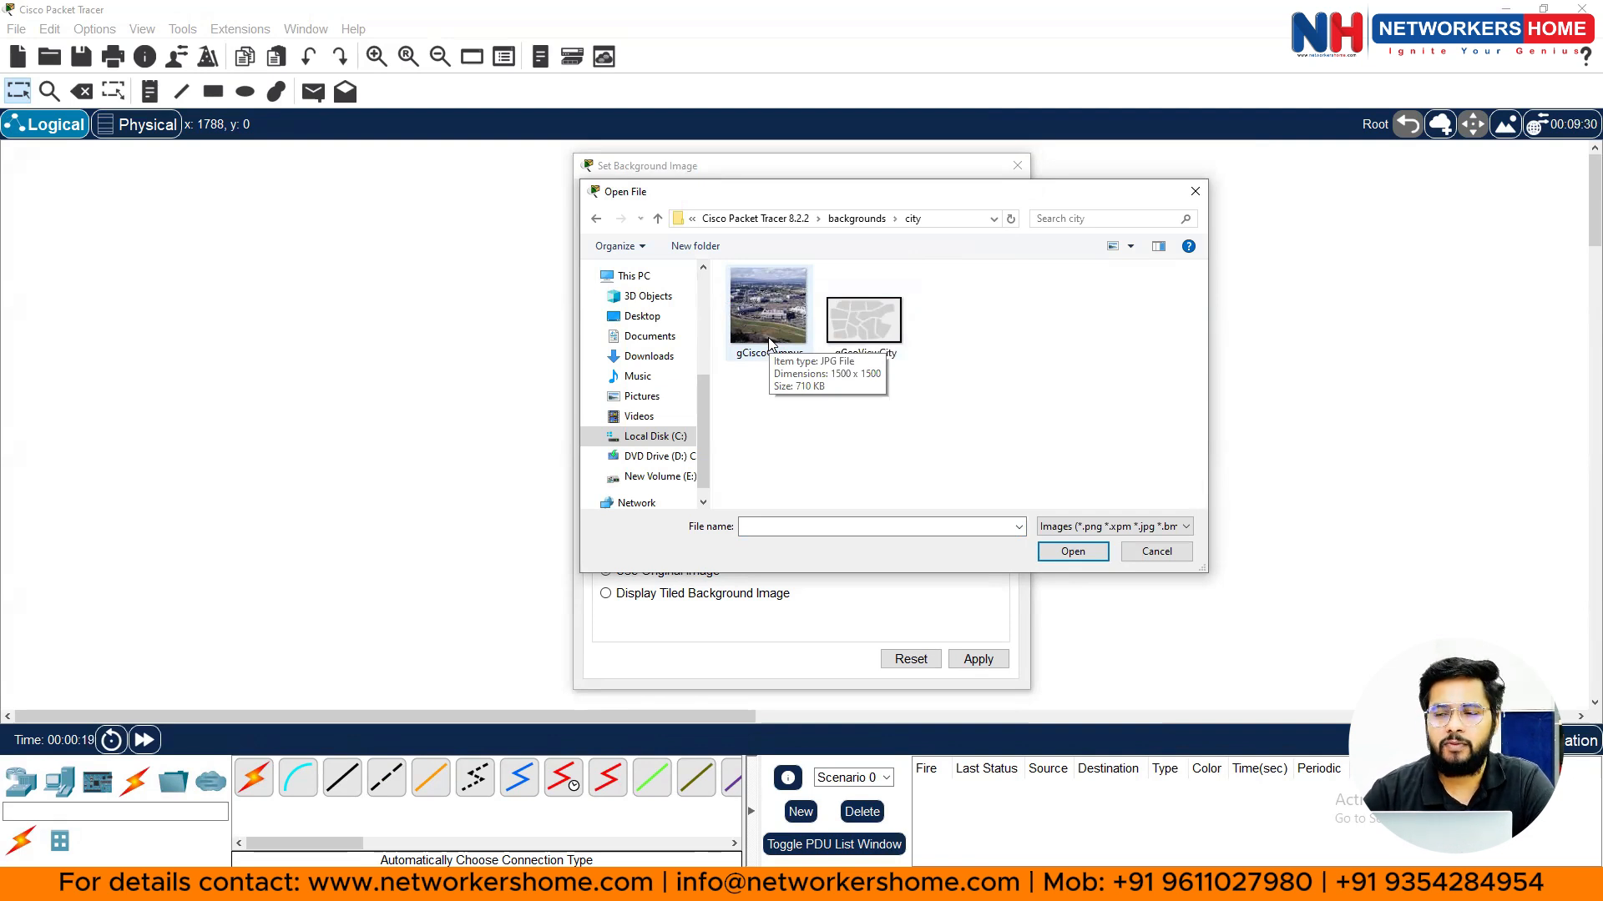
pyautogui.click(768, 337)
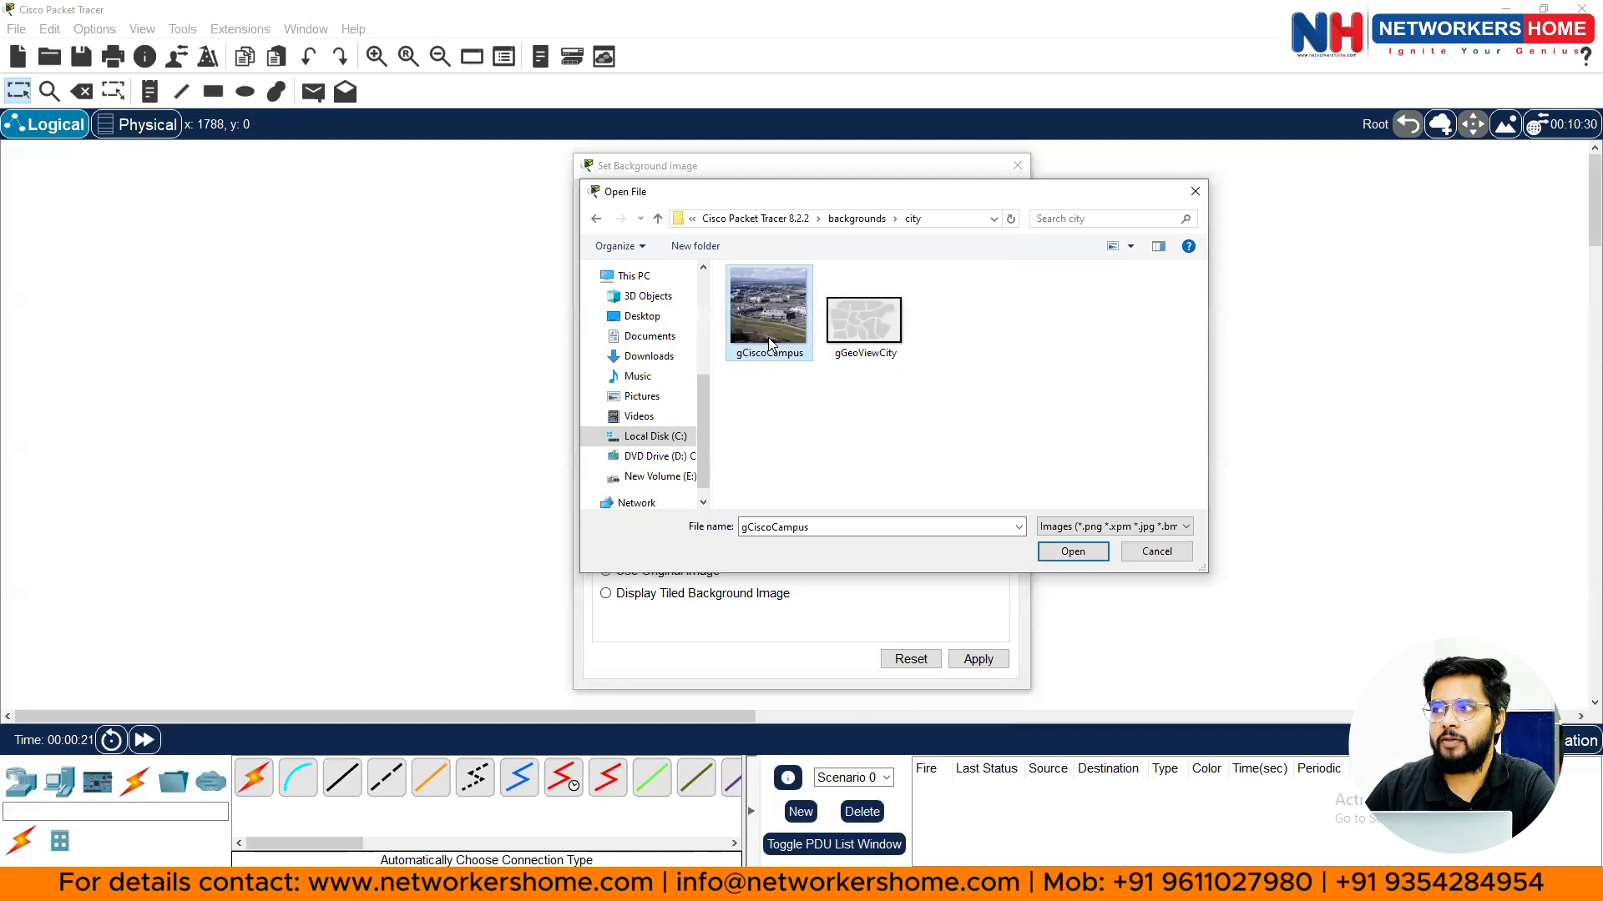
pyautogui.click(1073, 552)
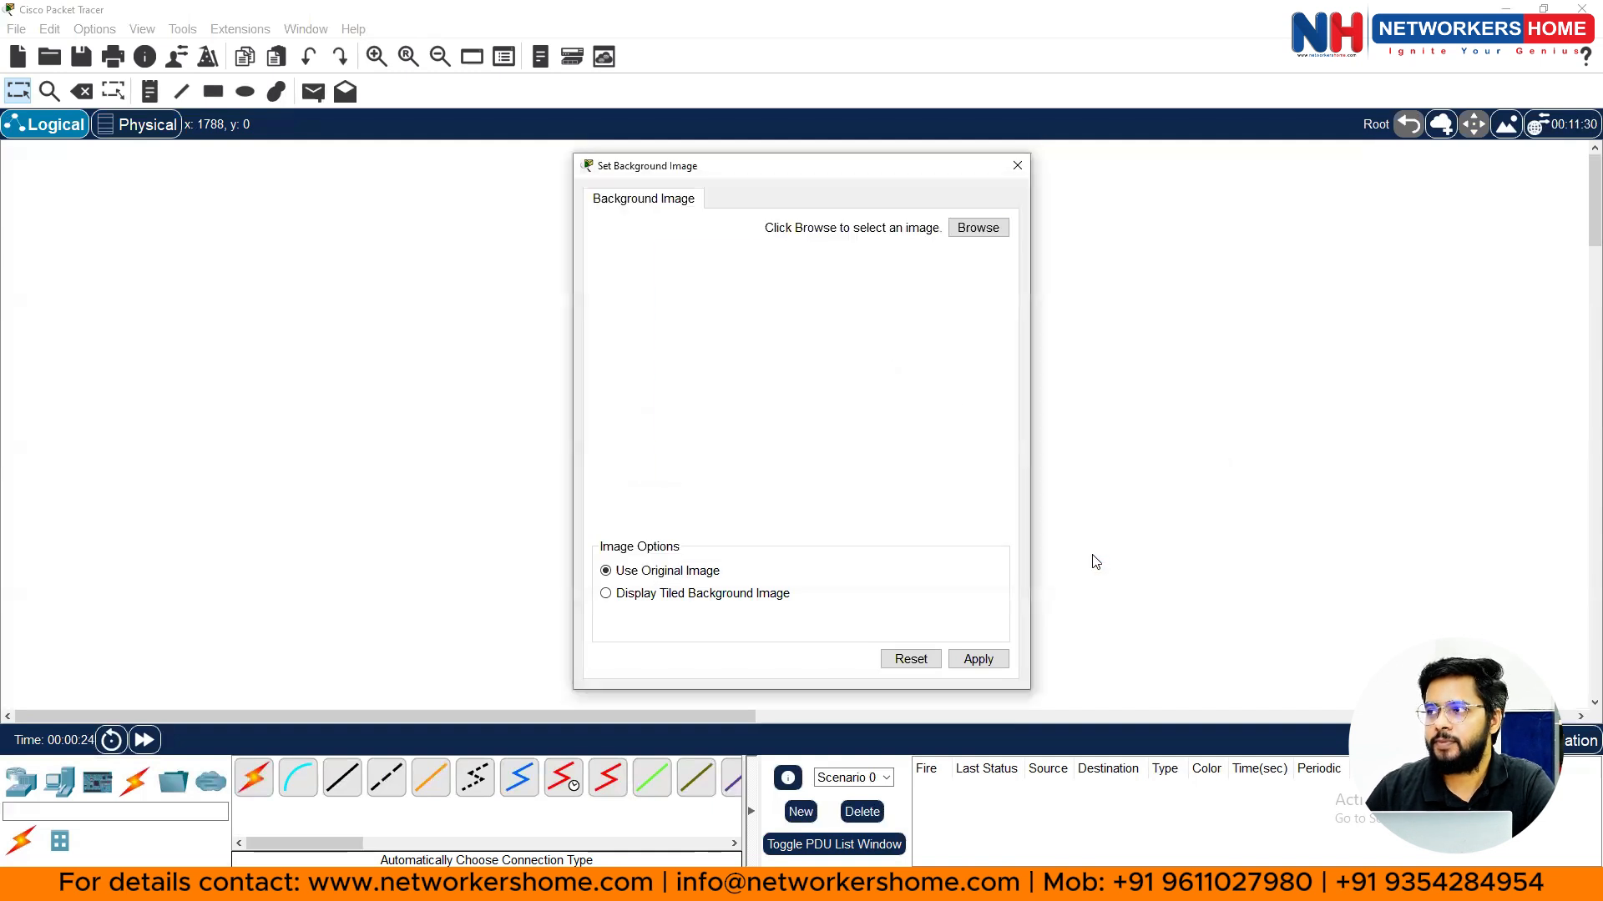
pyautogui.click(905, 668)
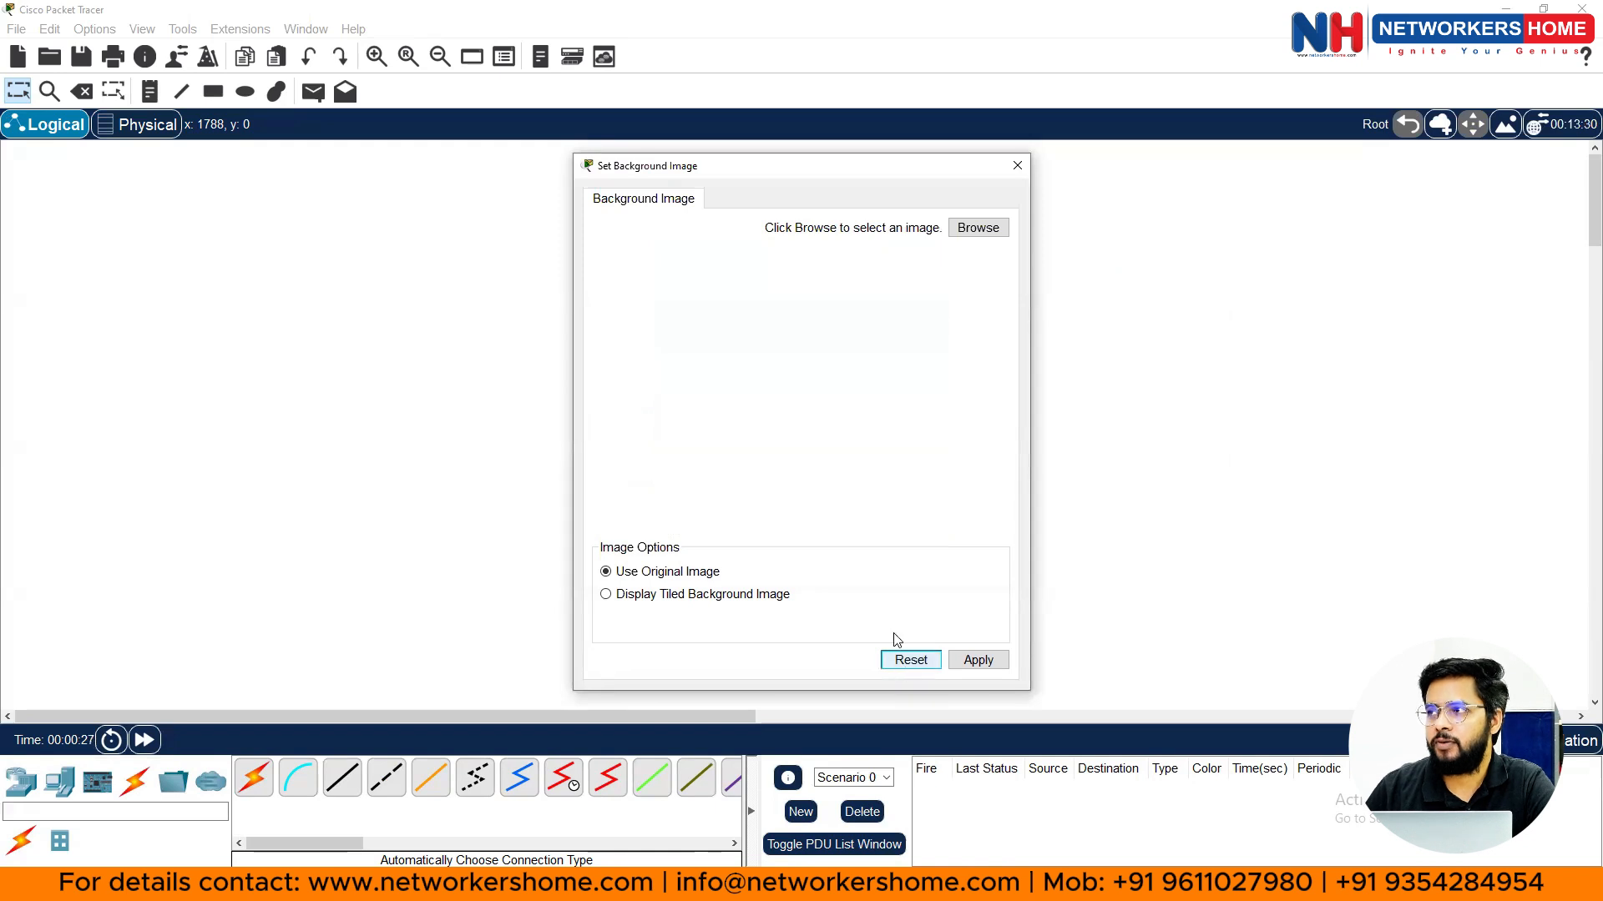
# - Reload gCiscoCampus from the city folder, apply it as the logical background, and close the dialog
pyautogui.click(987, 233)
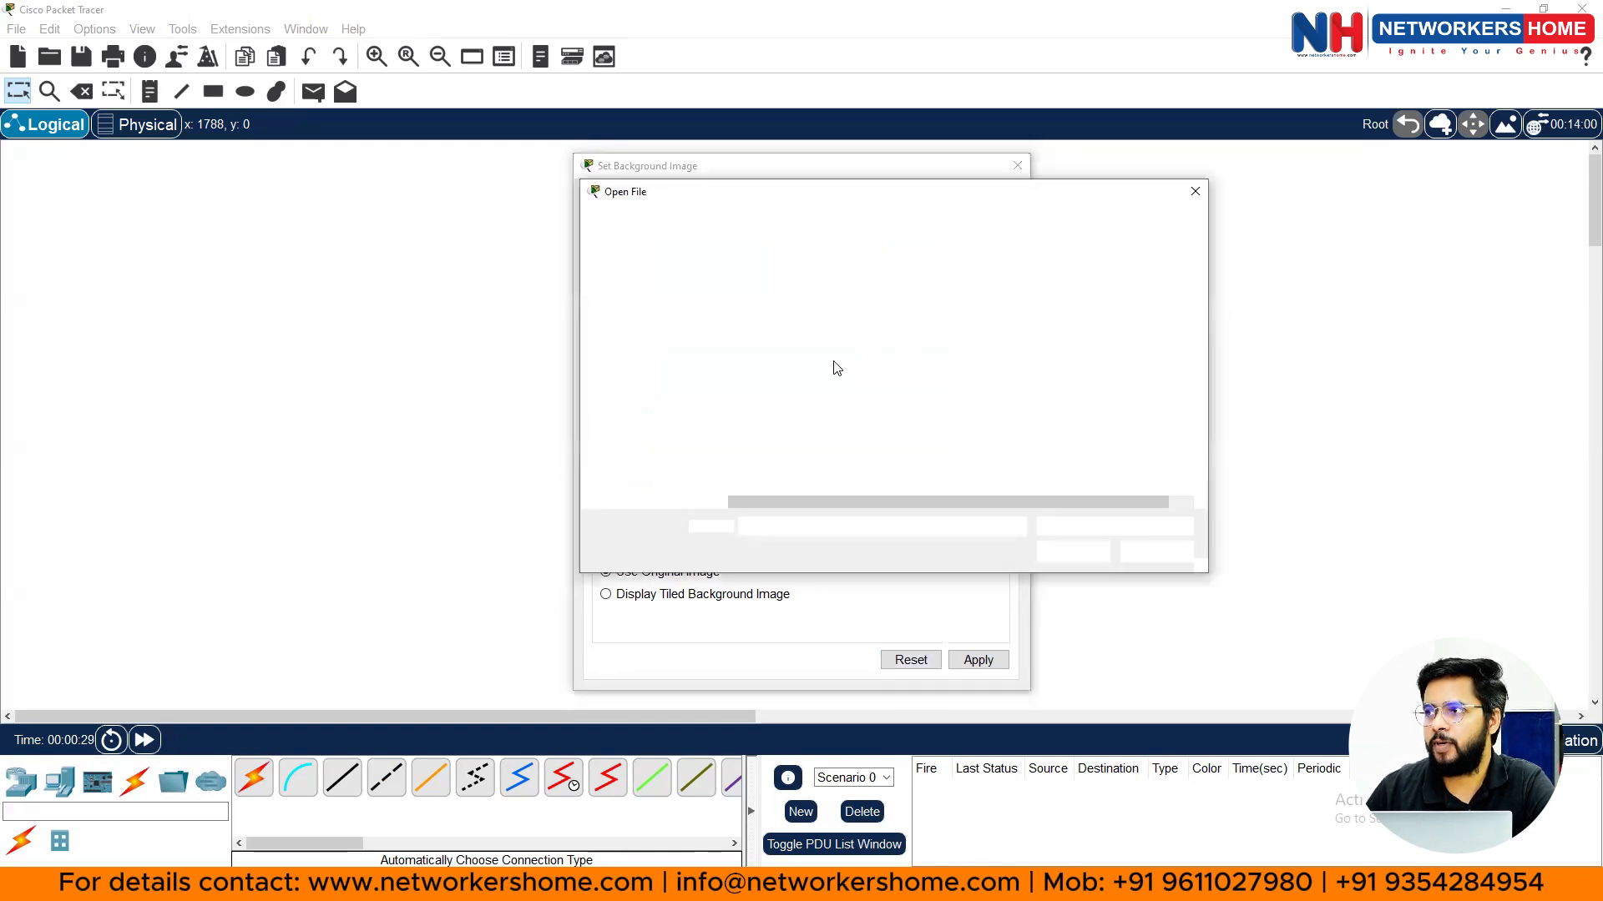
pyautogui.click(761, 315)
pyautogui.doubleClick(761, 315)
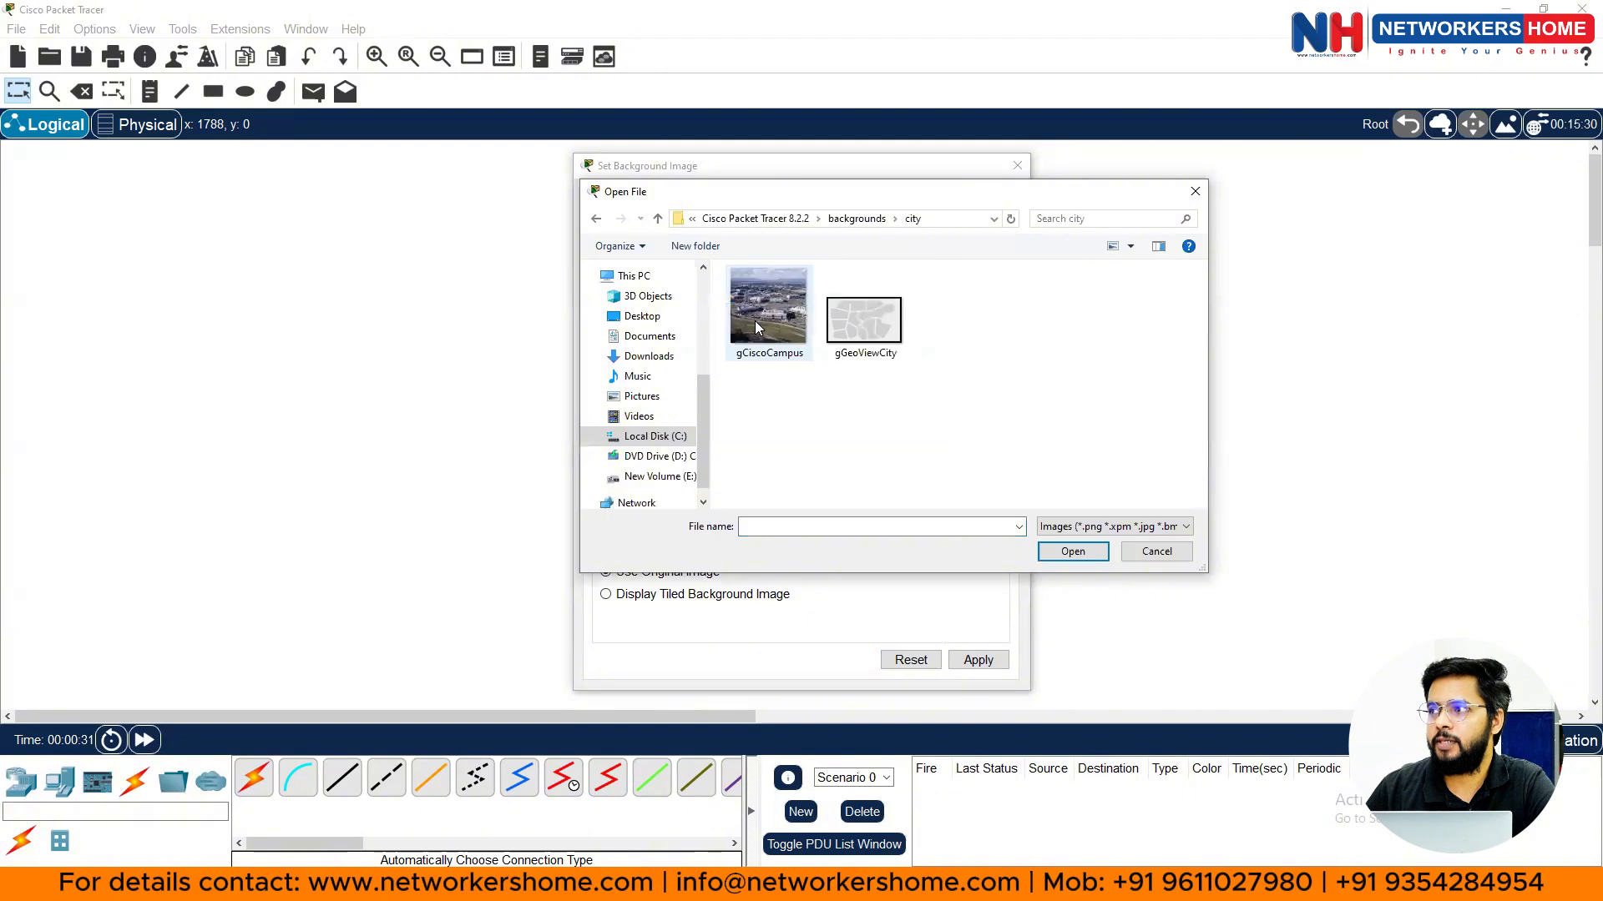
pyautogui.click(756, 322)
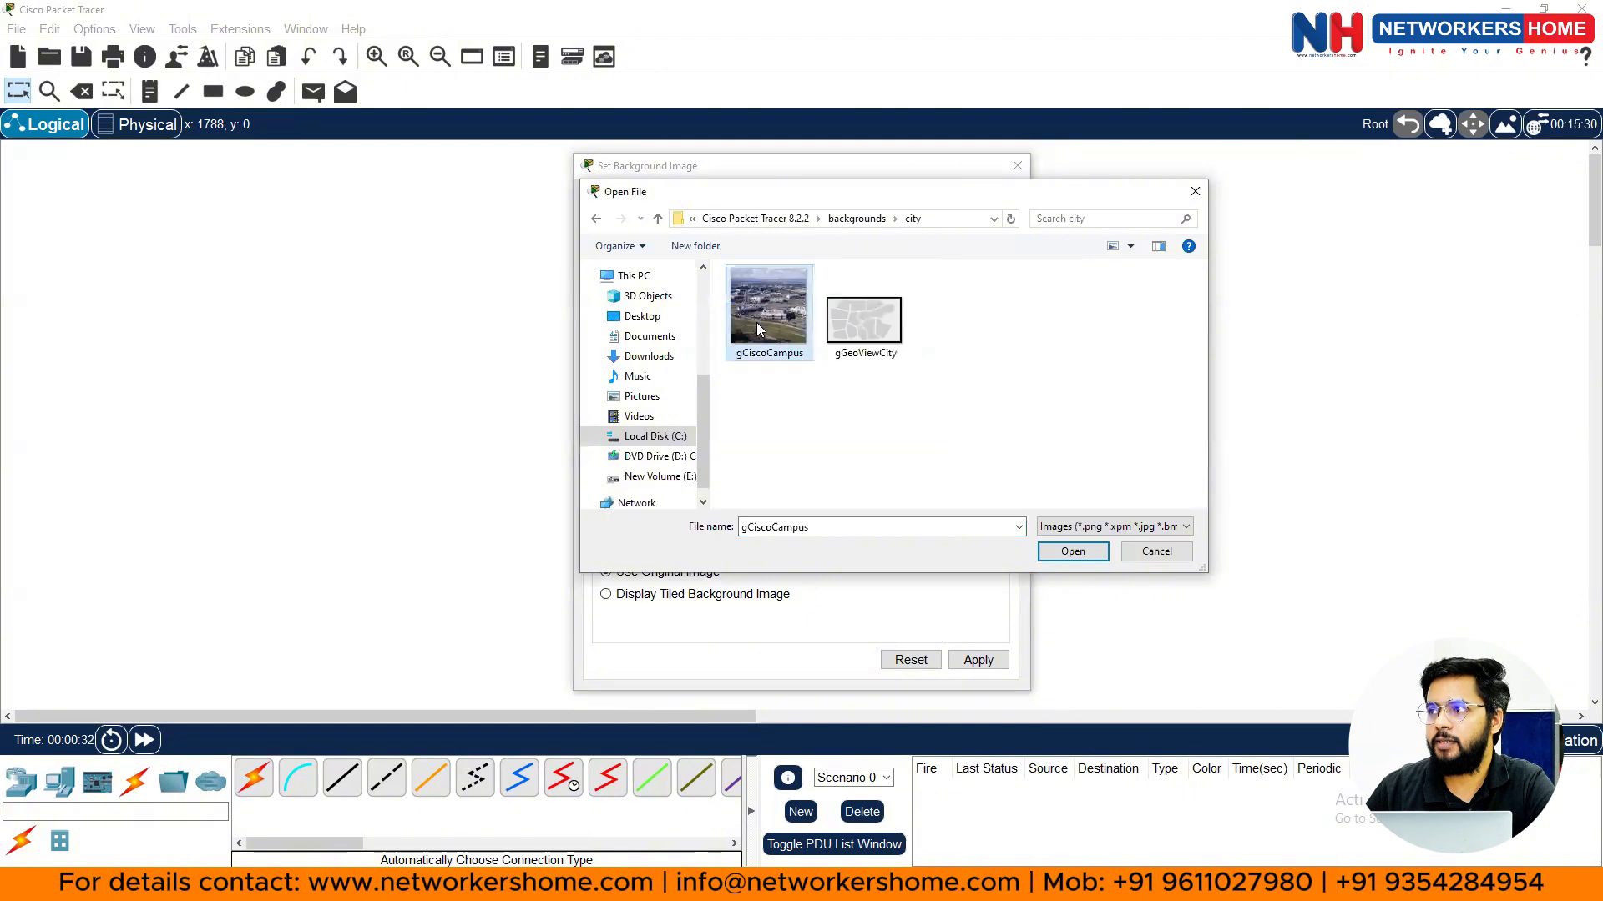
pyautogui.click(1076, 554)
pyautogui.click(978, 661)
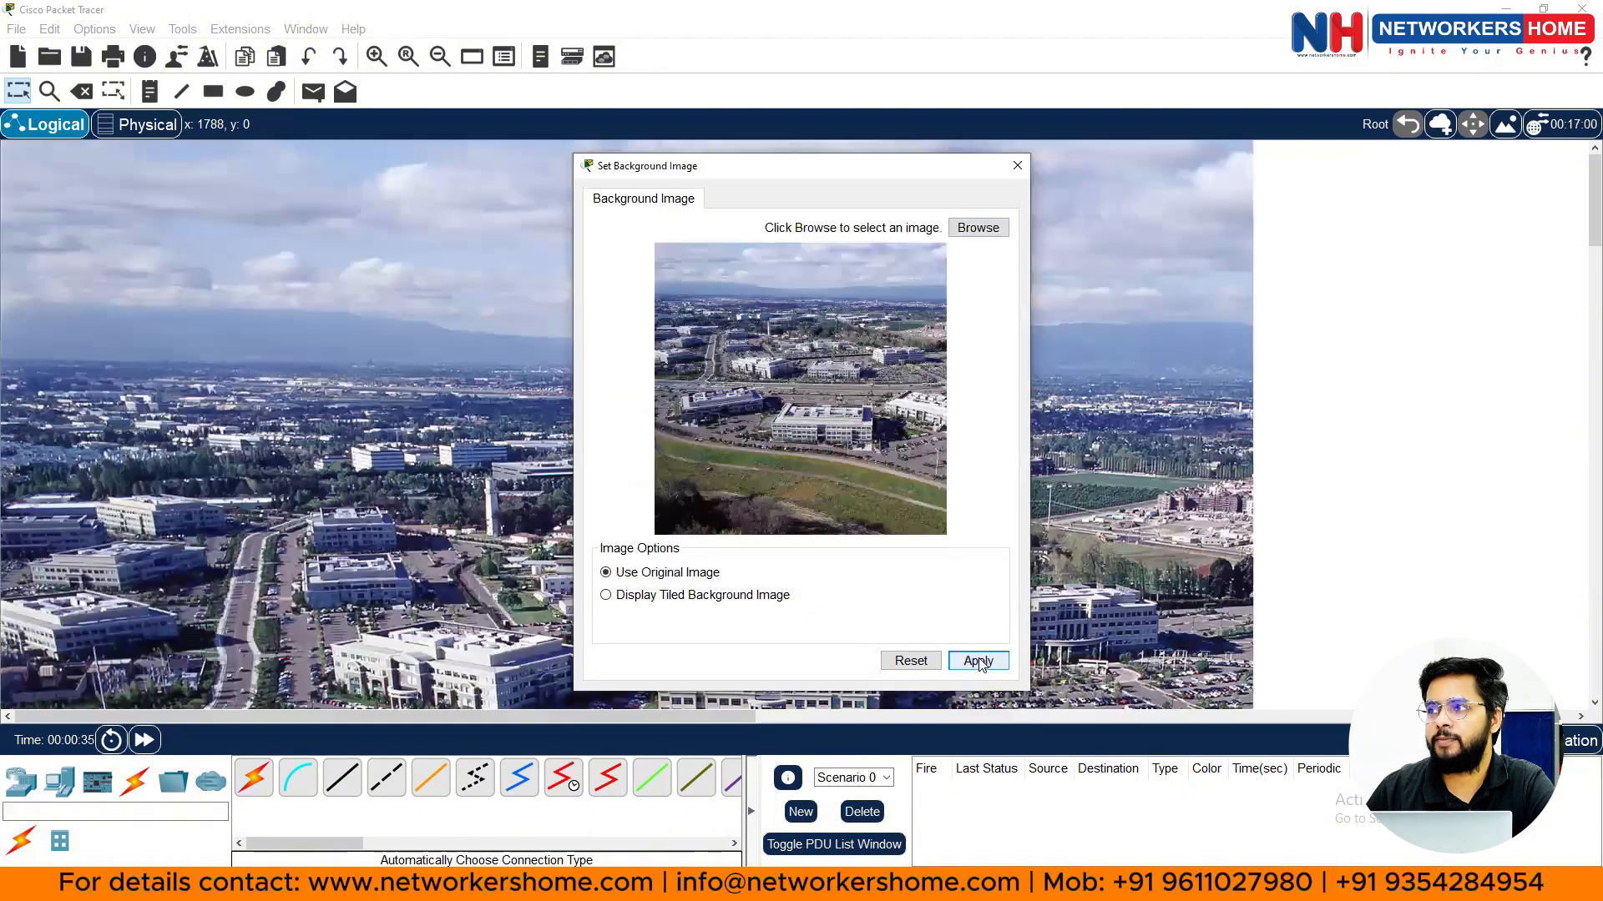
pyautogui.click(1017, 165)
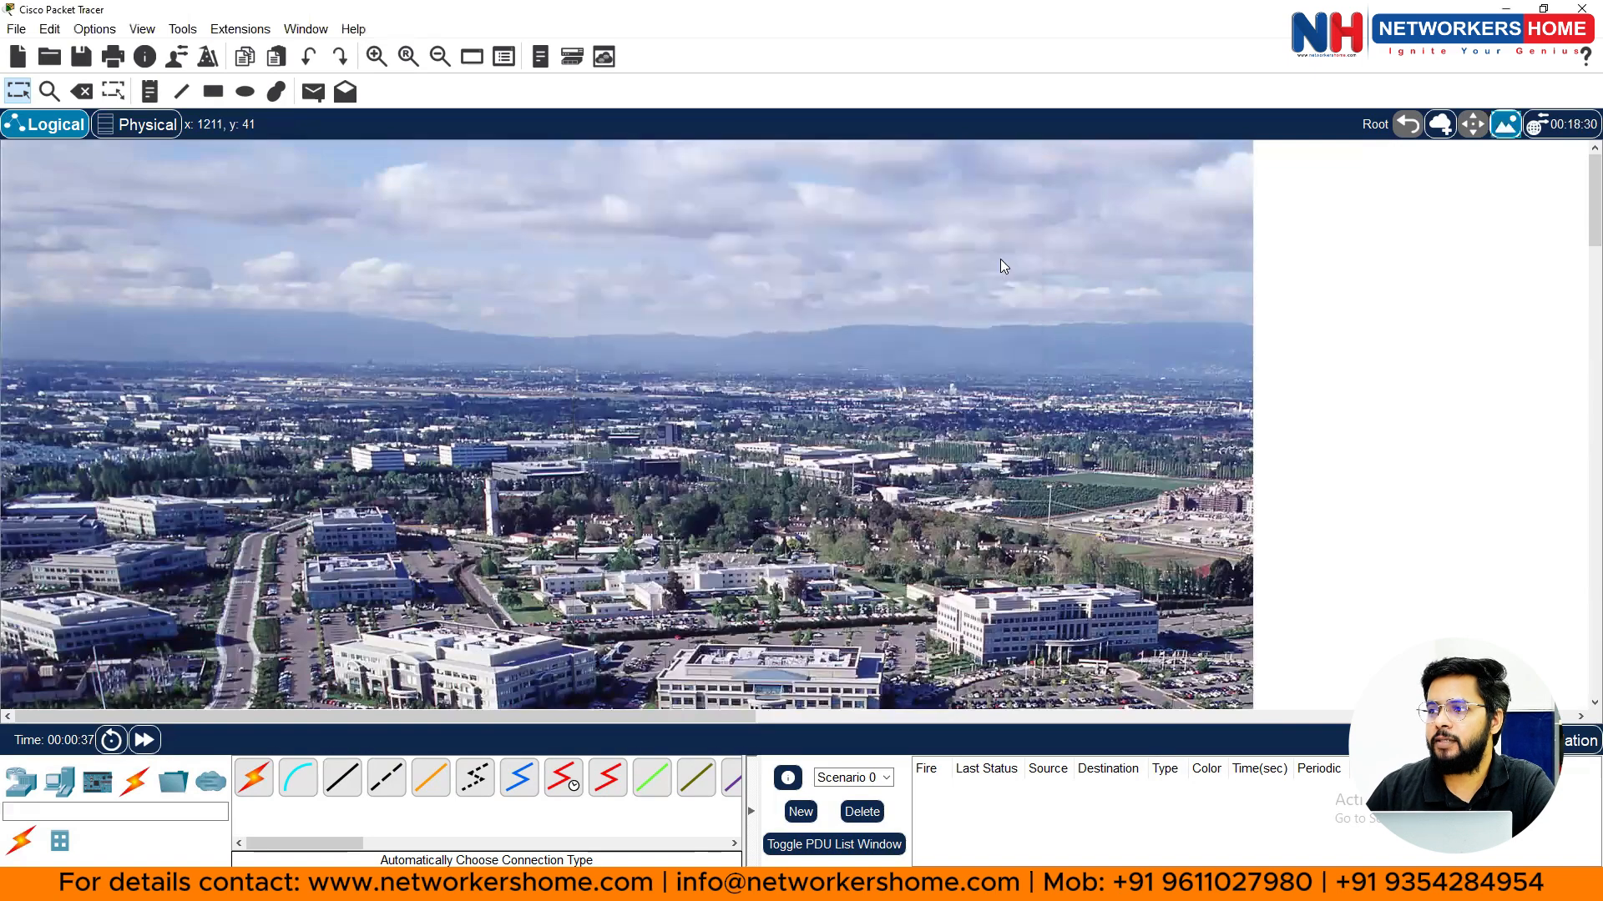
pyautogui.scroll(-3, 966, 325)
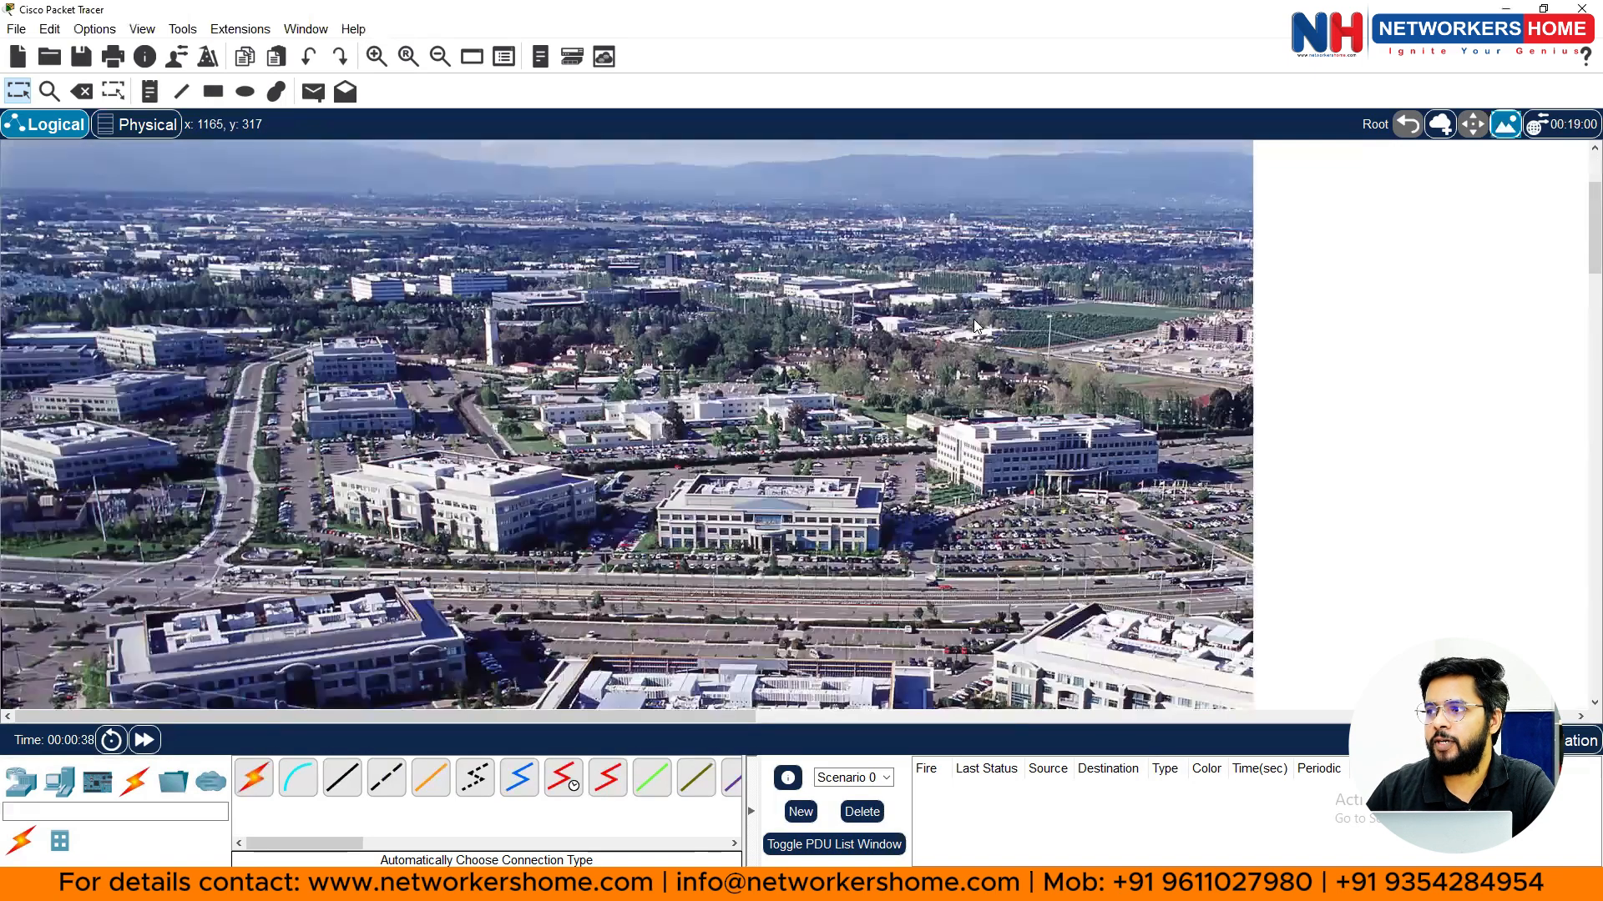
# - Place 2911 routers on the lower central, upper-left and upper-middle campus buildings
pyautogui.scroll(-3, 647, 509)
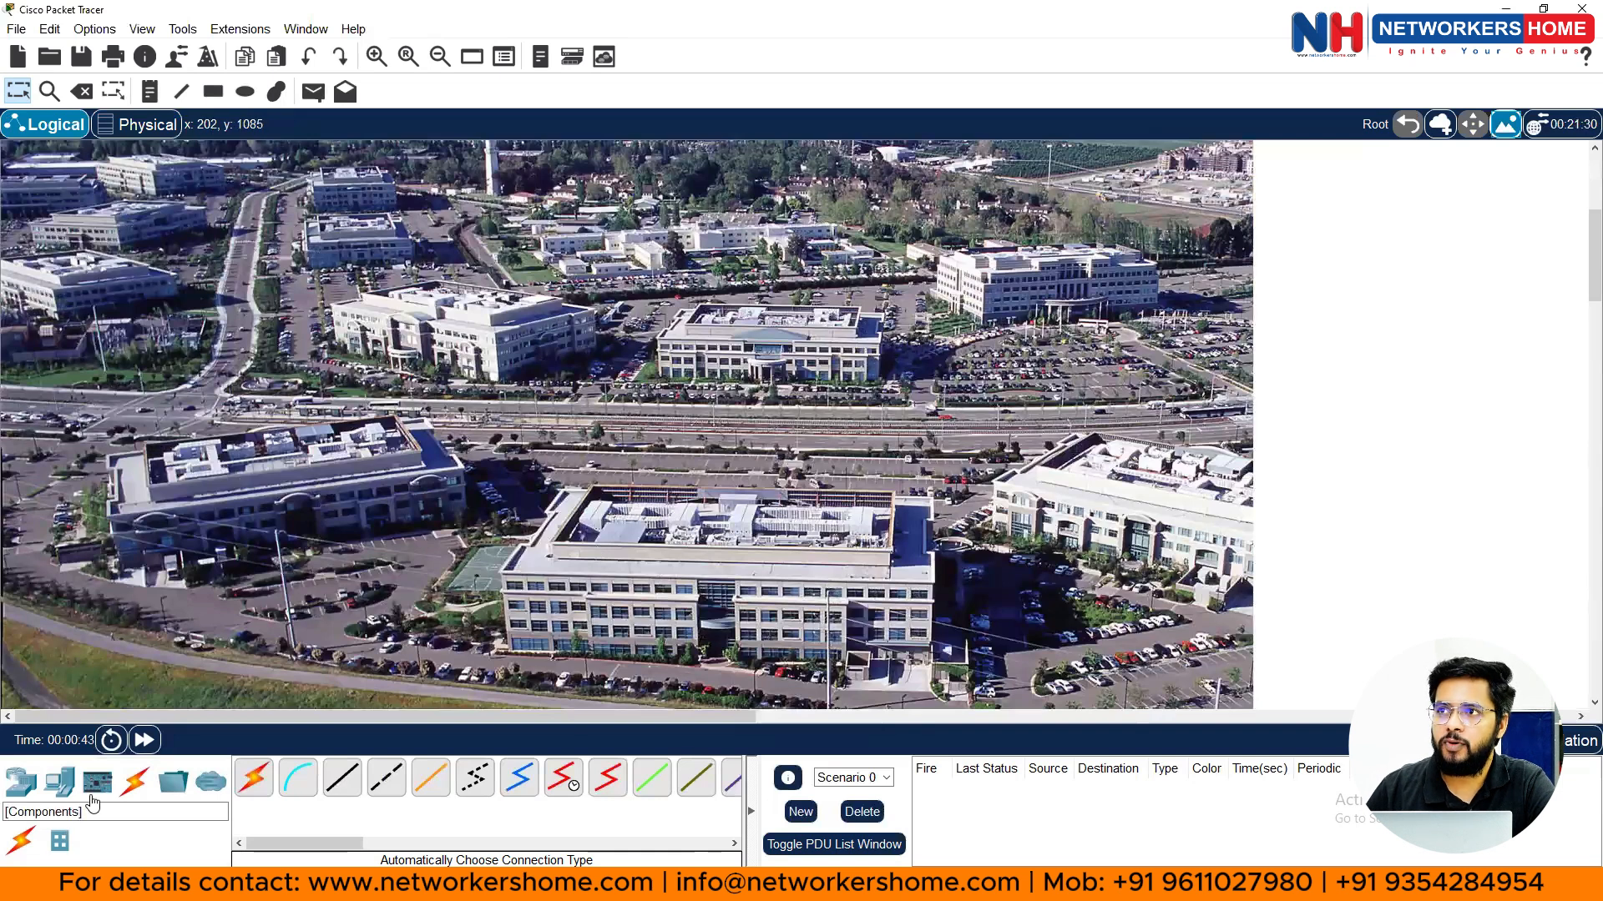
pyautogui.click(15, 789)
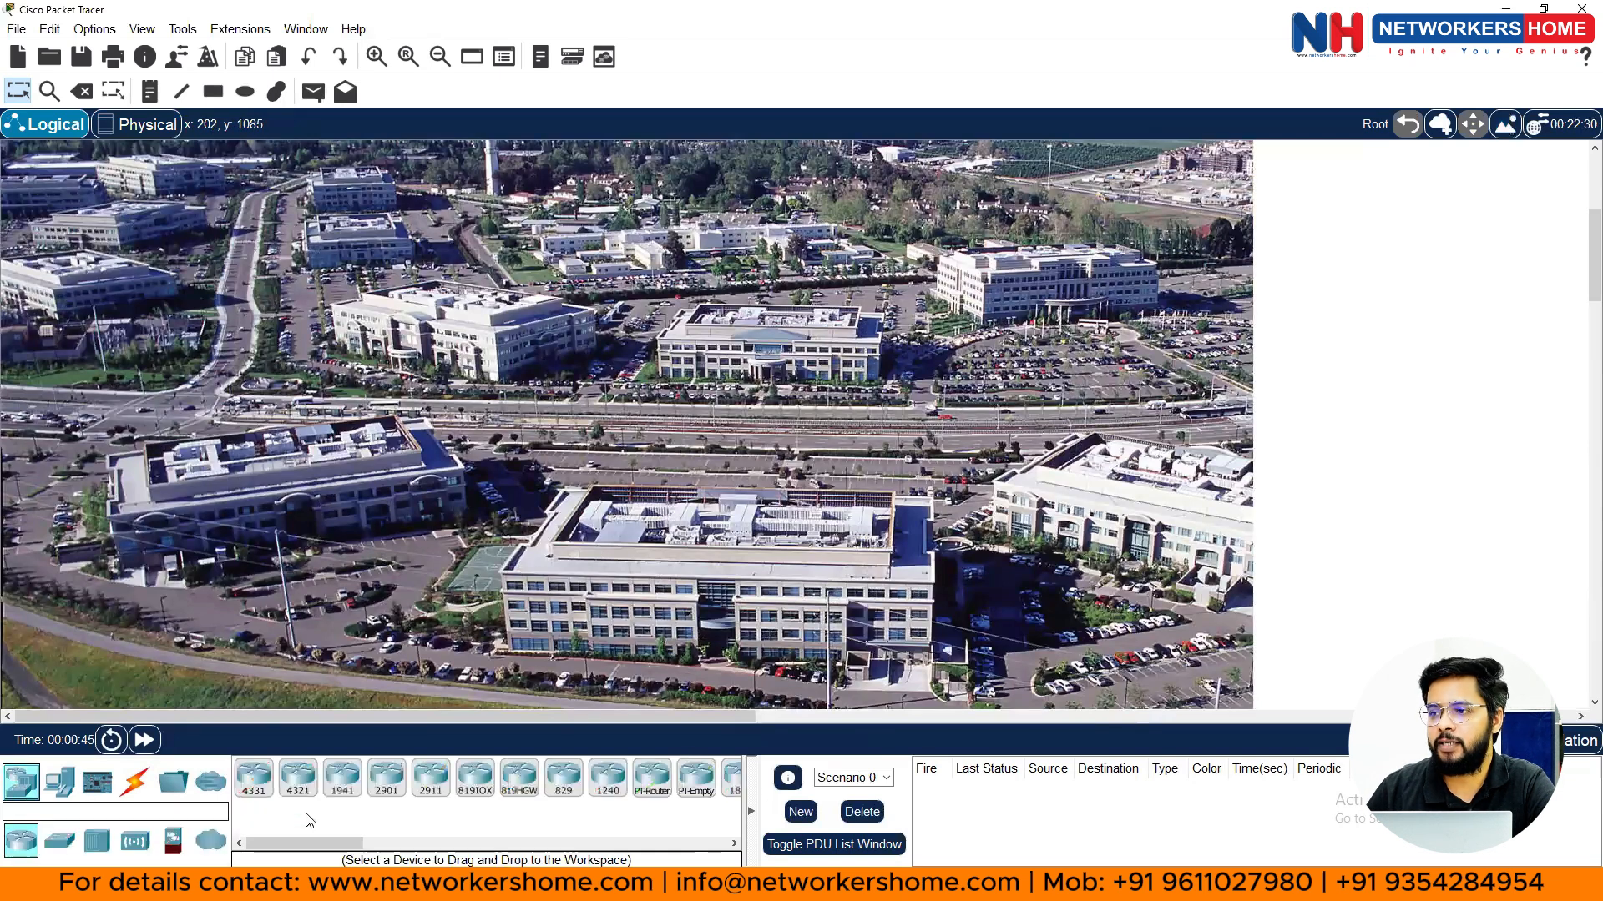
pyautogui.click(431, 777)
pyautogui.click(671, 520)
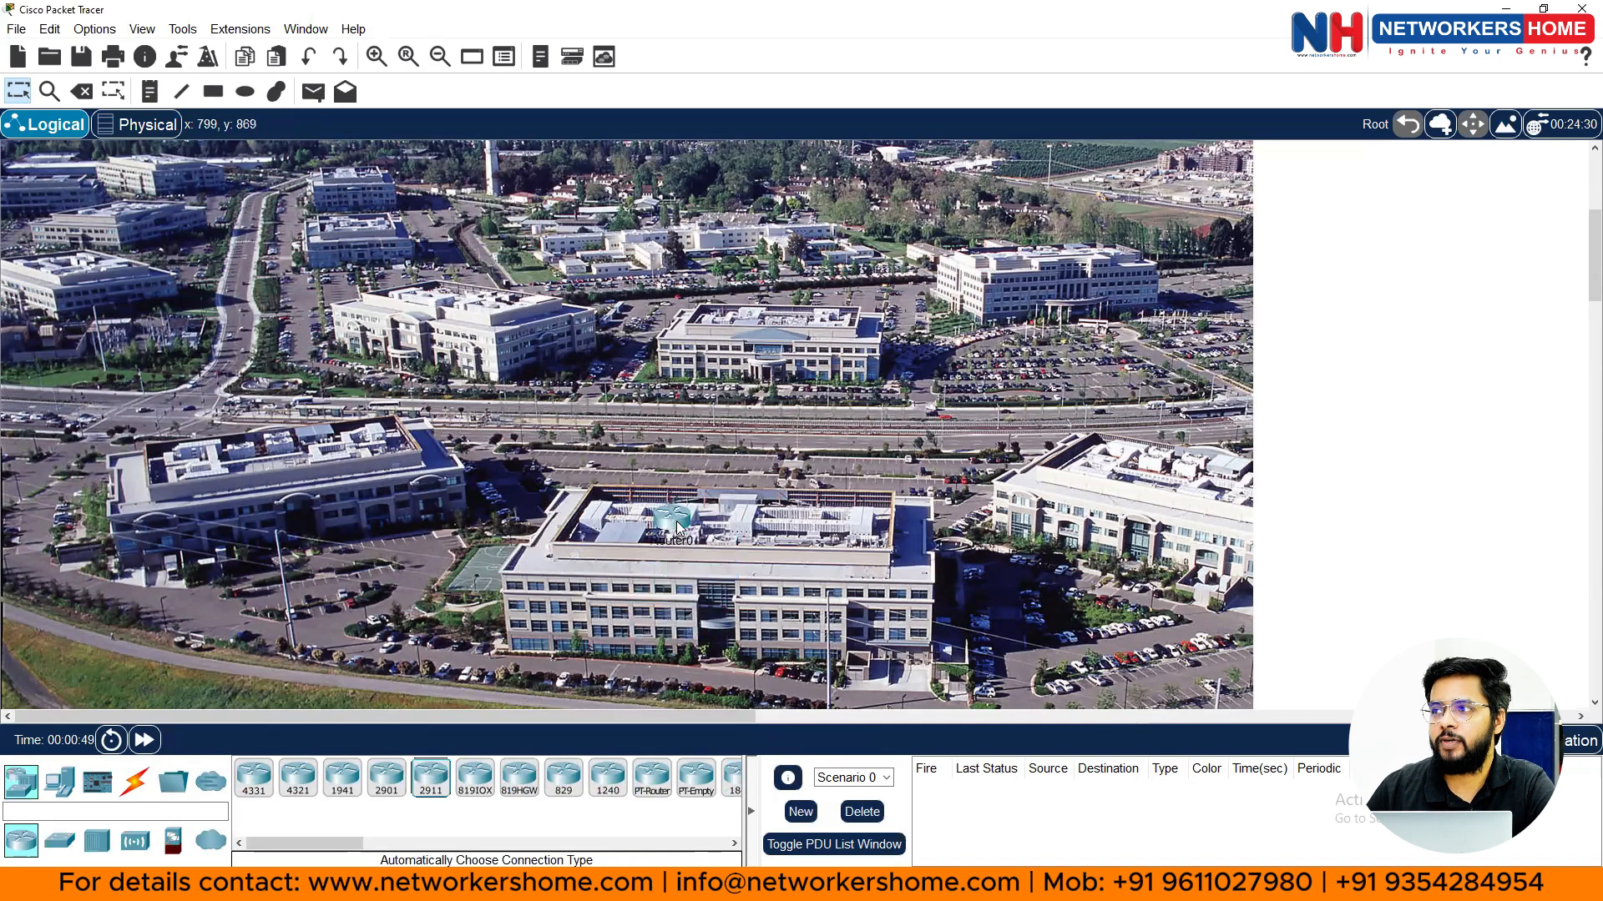
pyautogui.moveTo(677, 528); pyautogui.dragTo(710, 517)
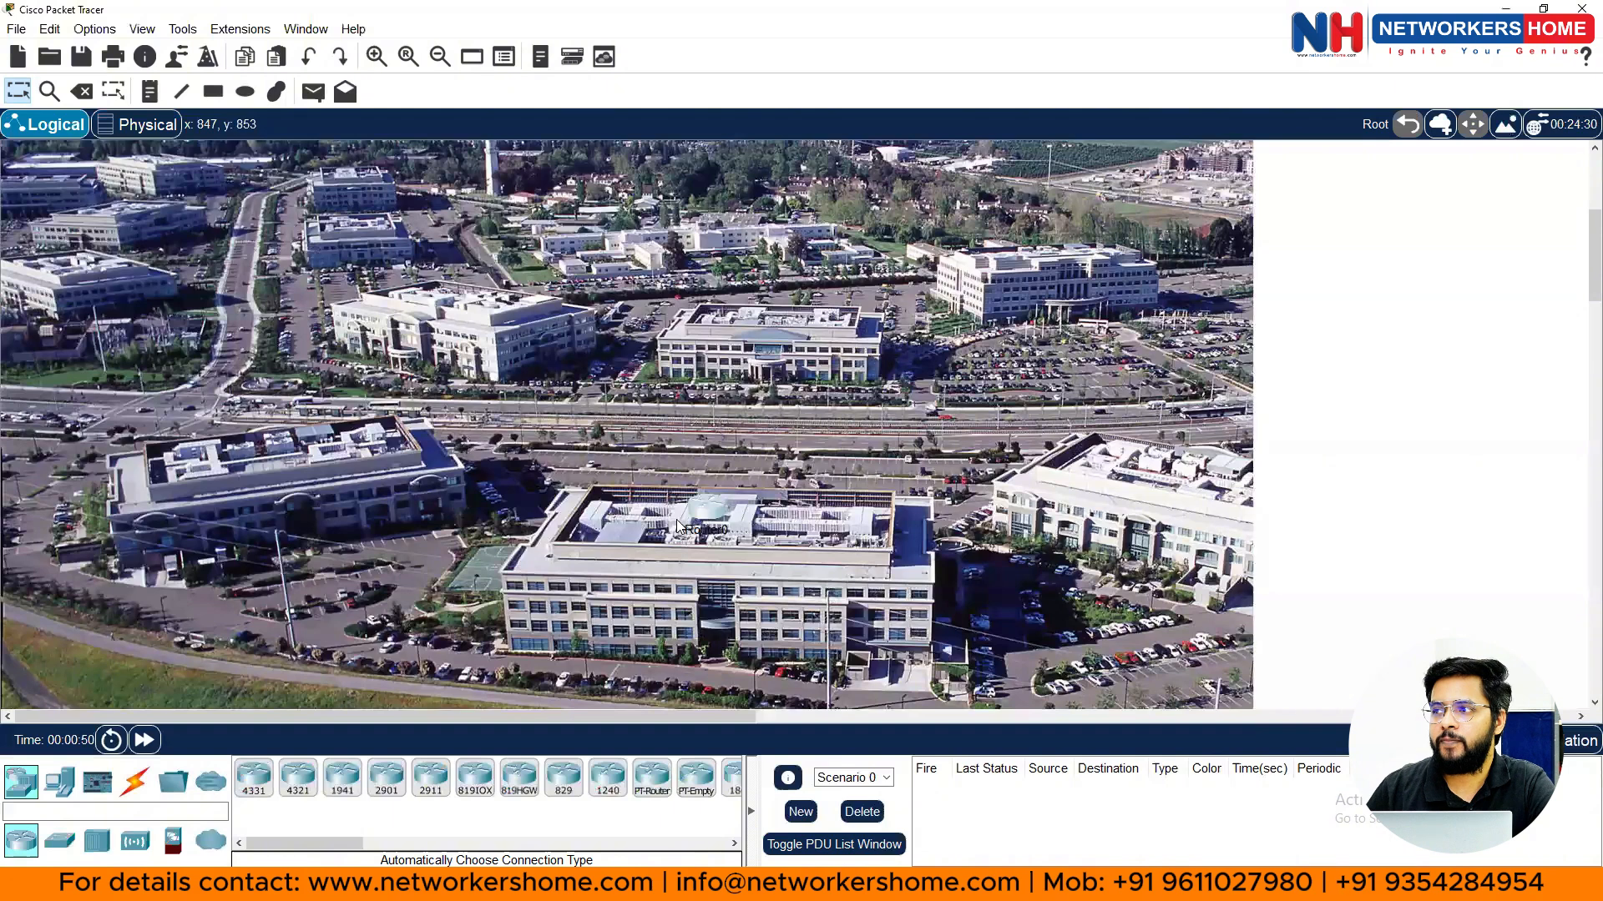
pyautogui.click(432, 780)
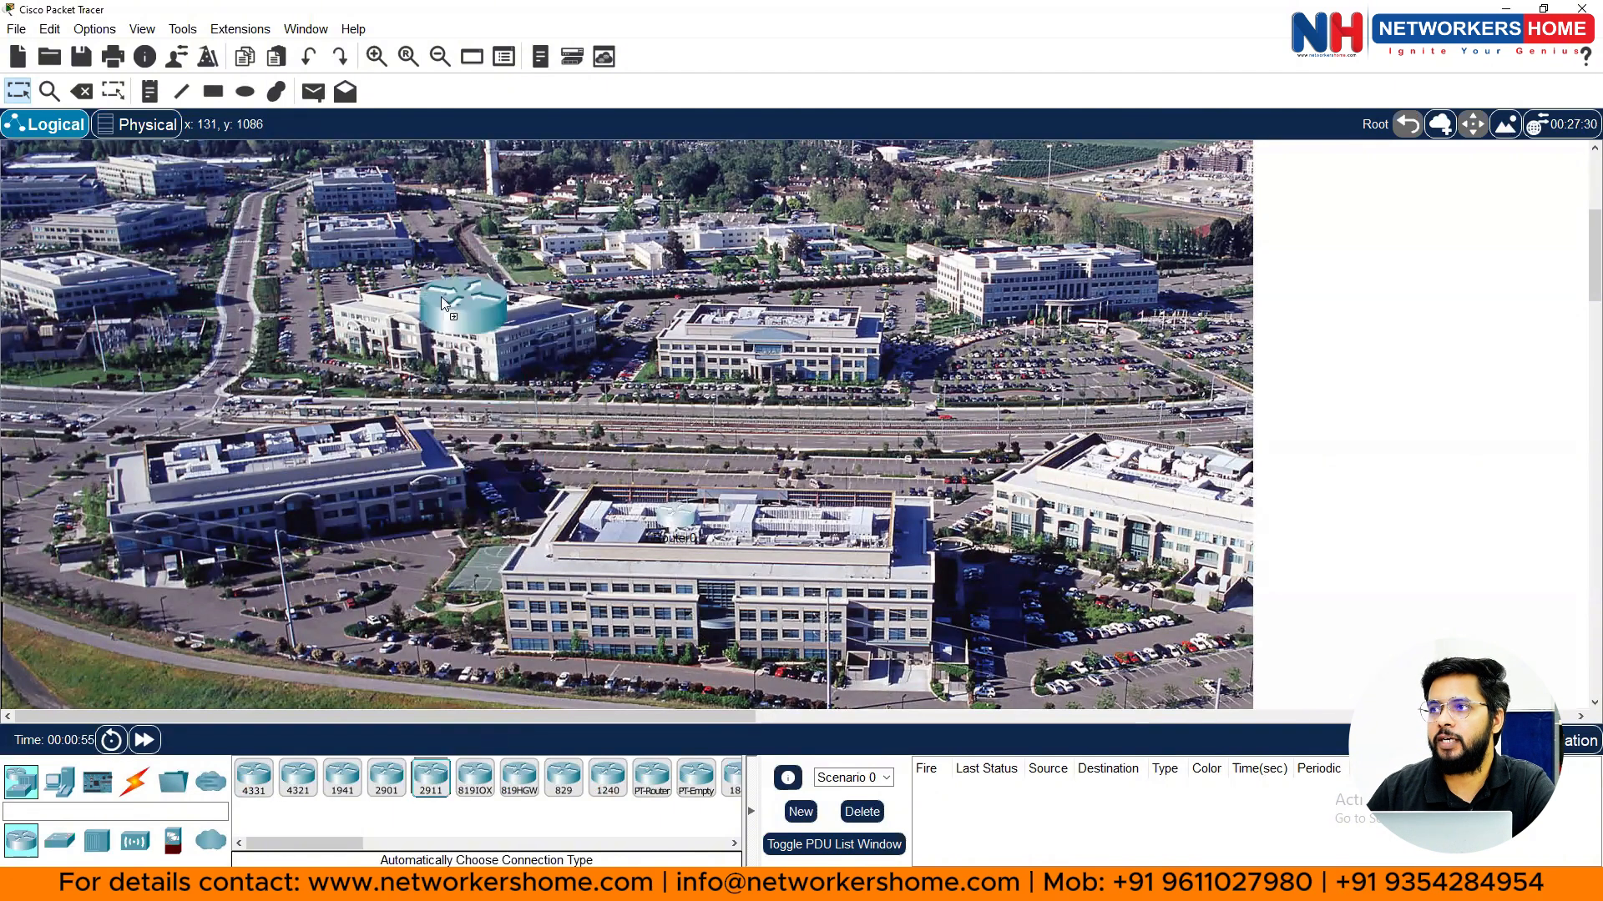
pyautogui.click(441, 297)
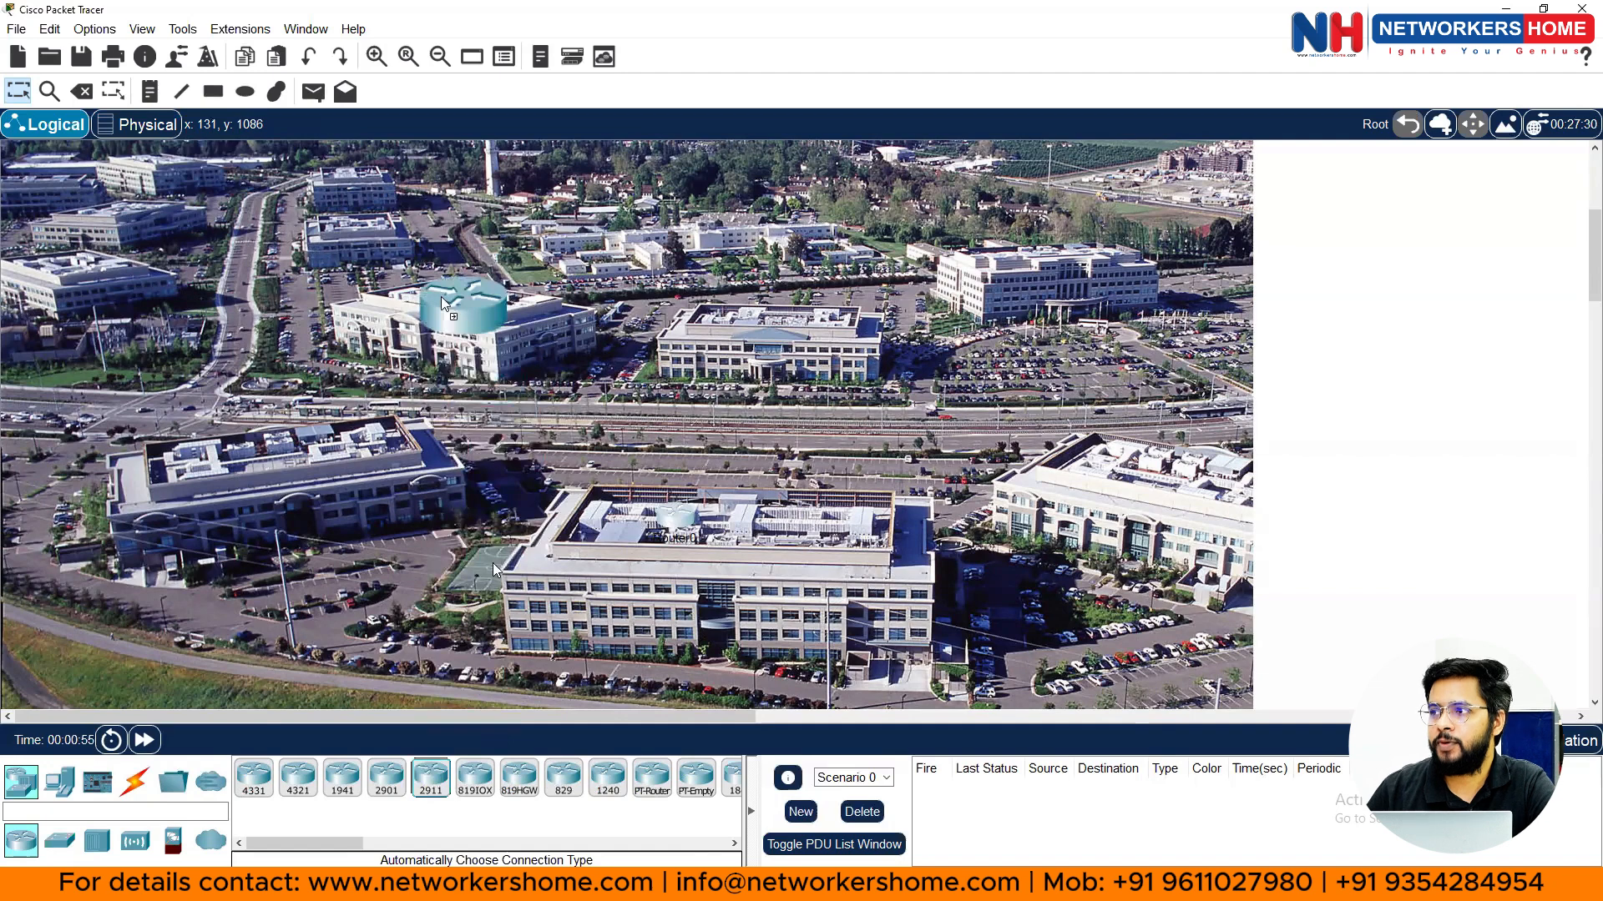
pyautogui.click(430, 781)
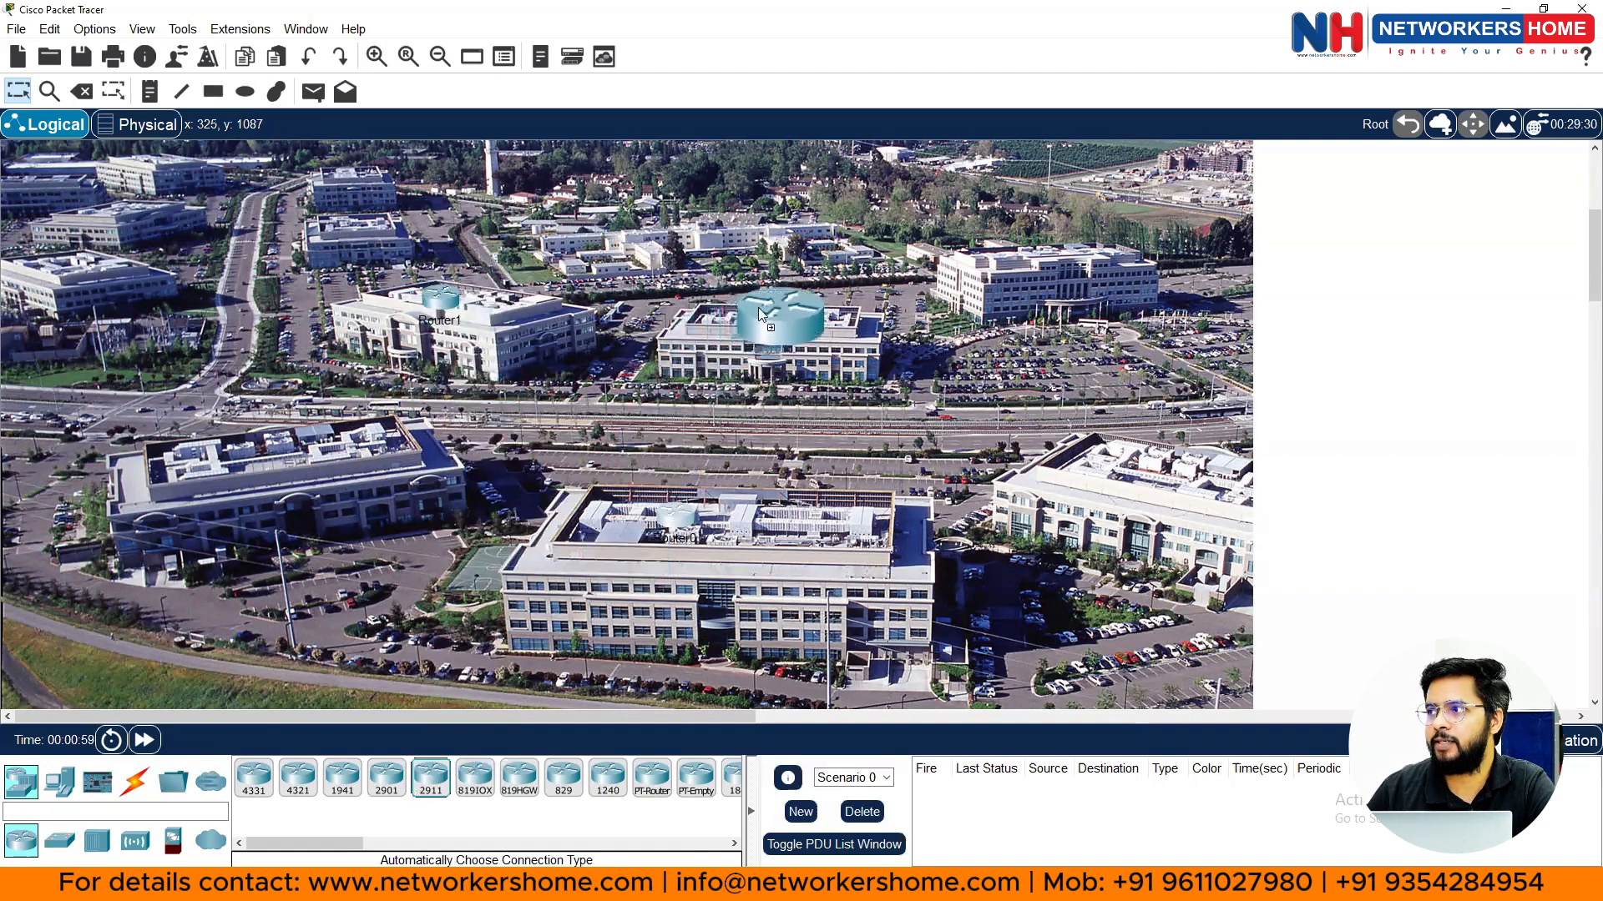
pyautogui.click(758, 307)
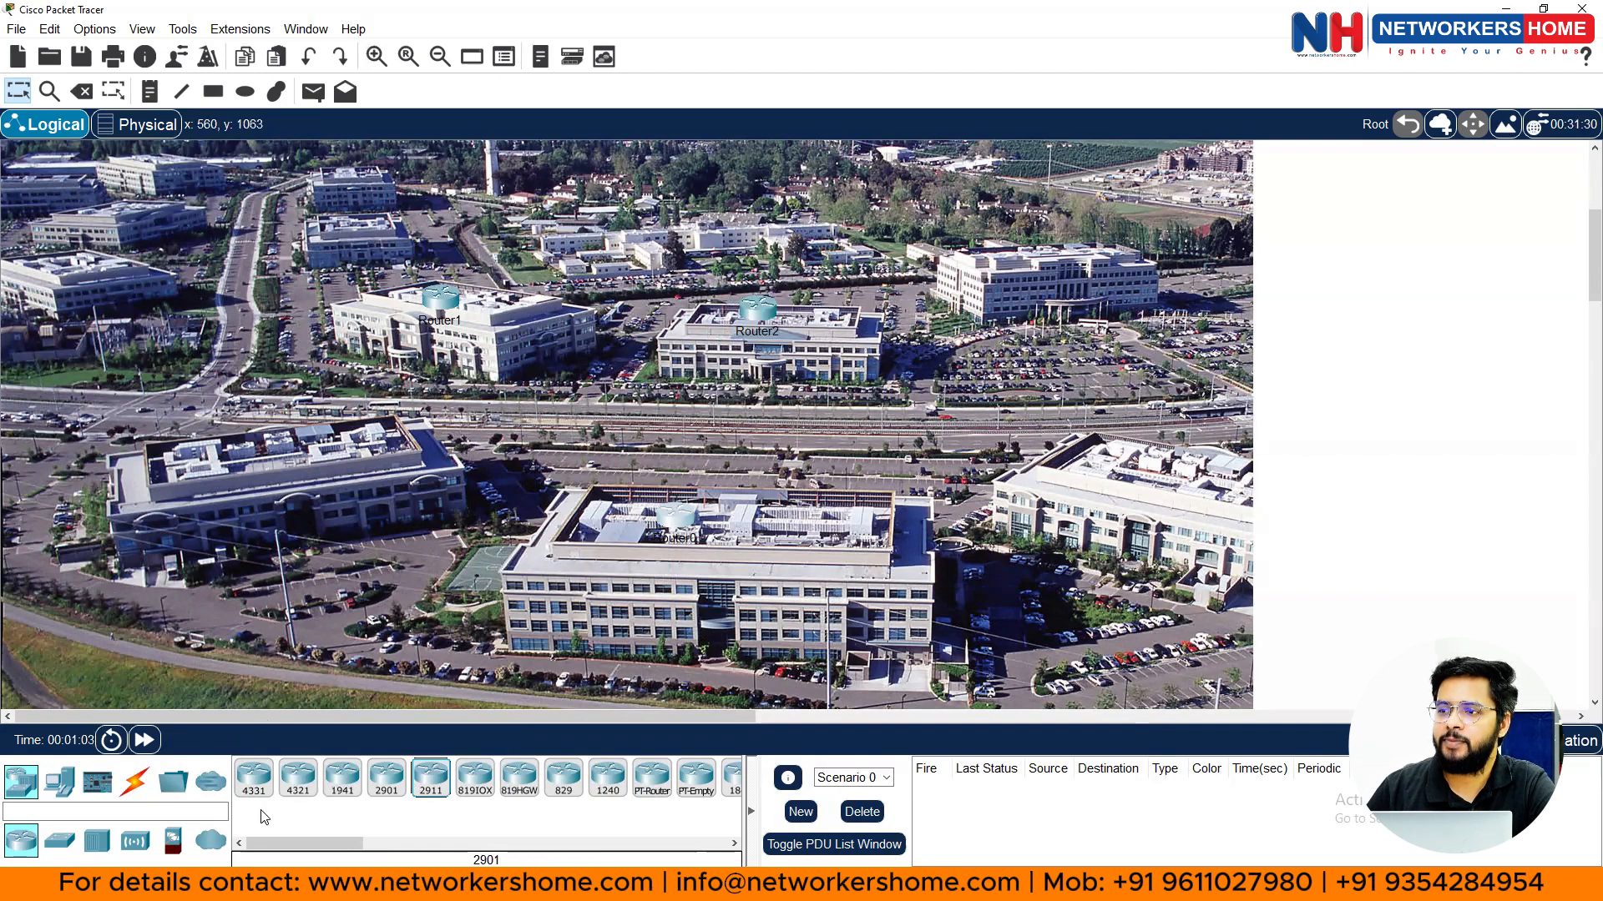
pyautogui.click(135, 781)
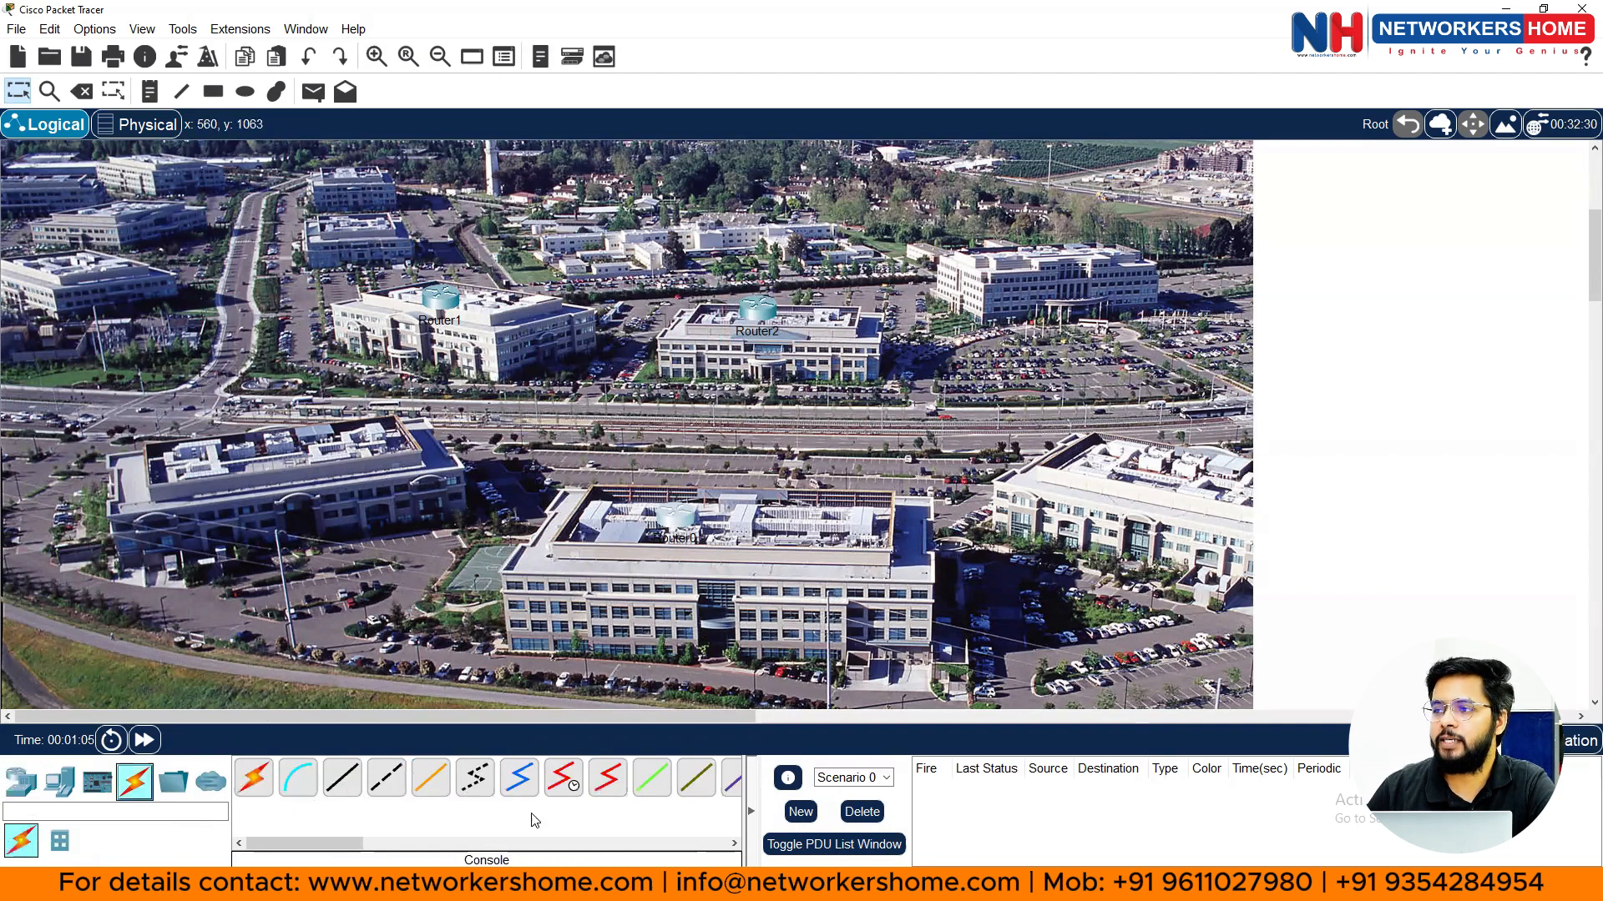
# - Cable Router0–Router1, Router1–Router2 and Router0–Router2 using the automatic connection type
pyautogui.click(261, 788)
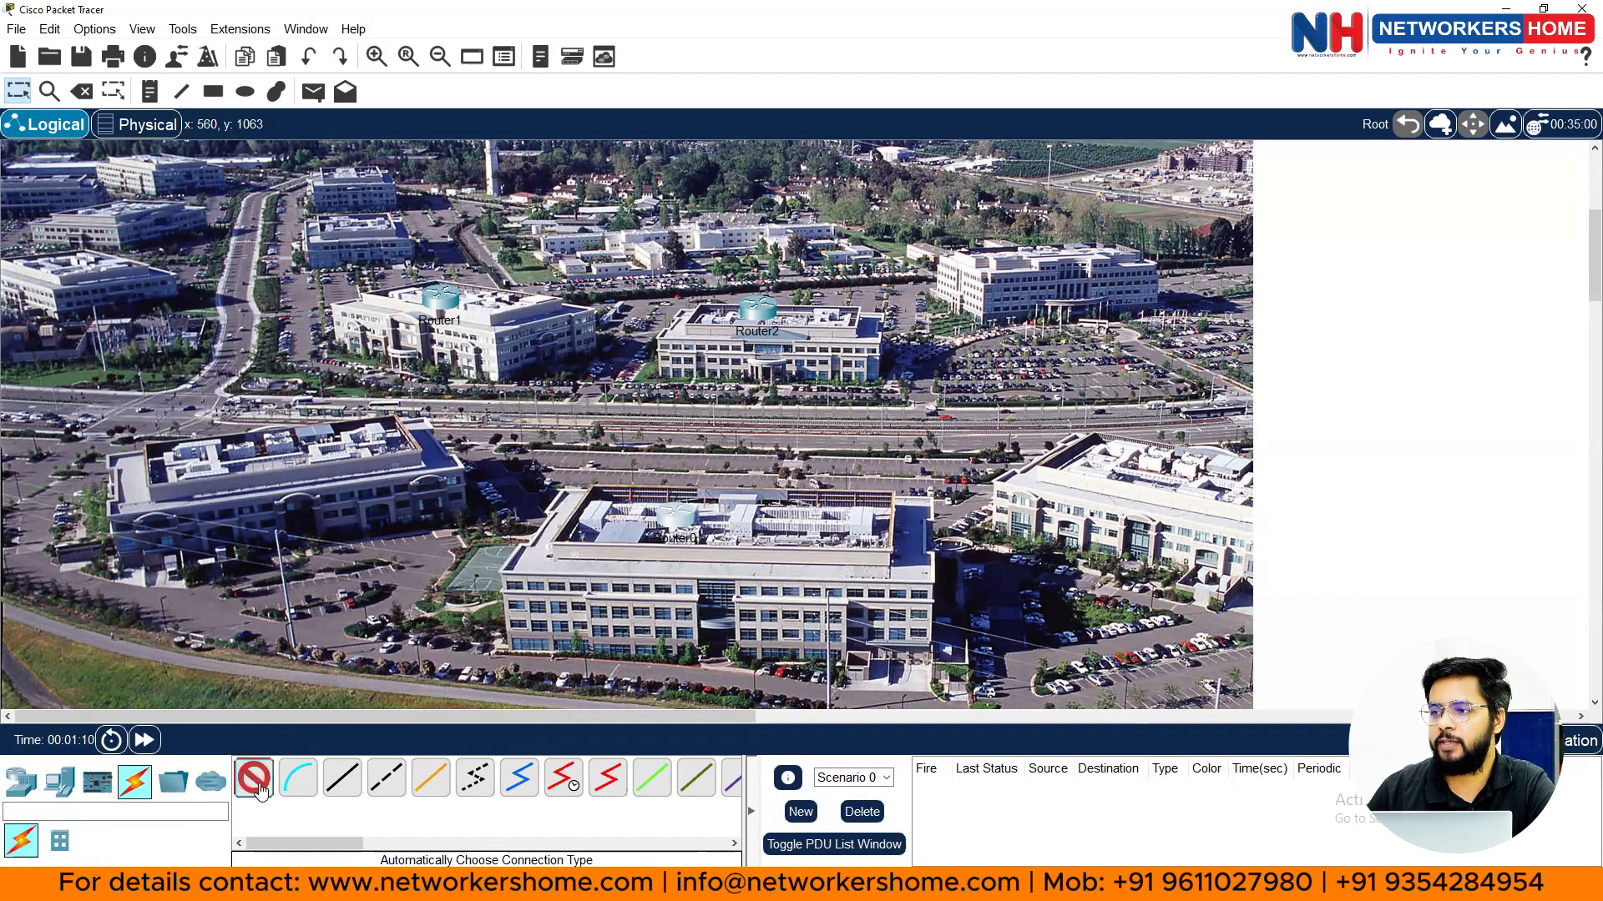
pyautogui.click(678, 521)
pyautogui.click(451, 311)
pyautogui.click(451, 311)
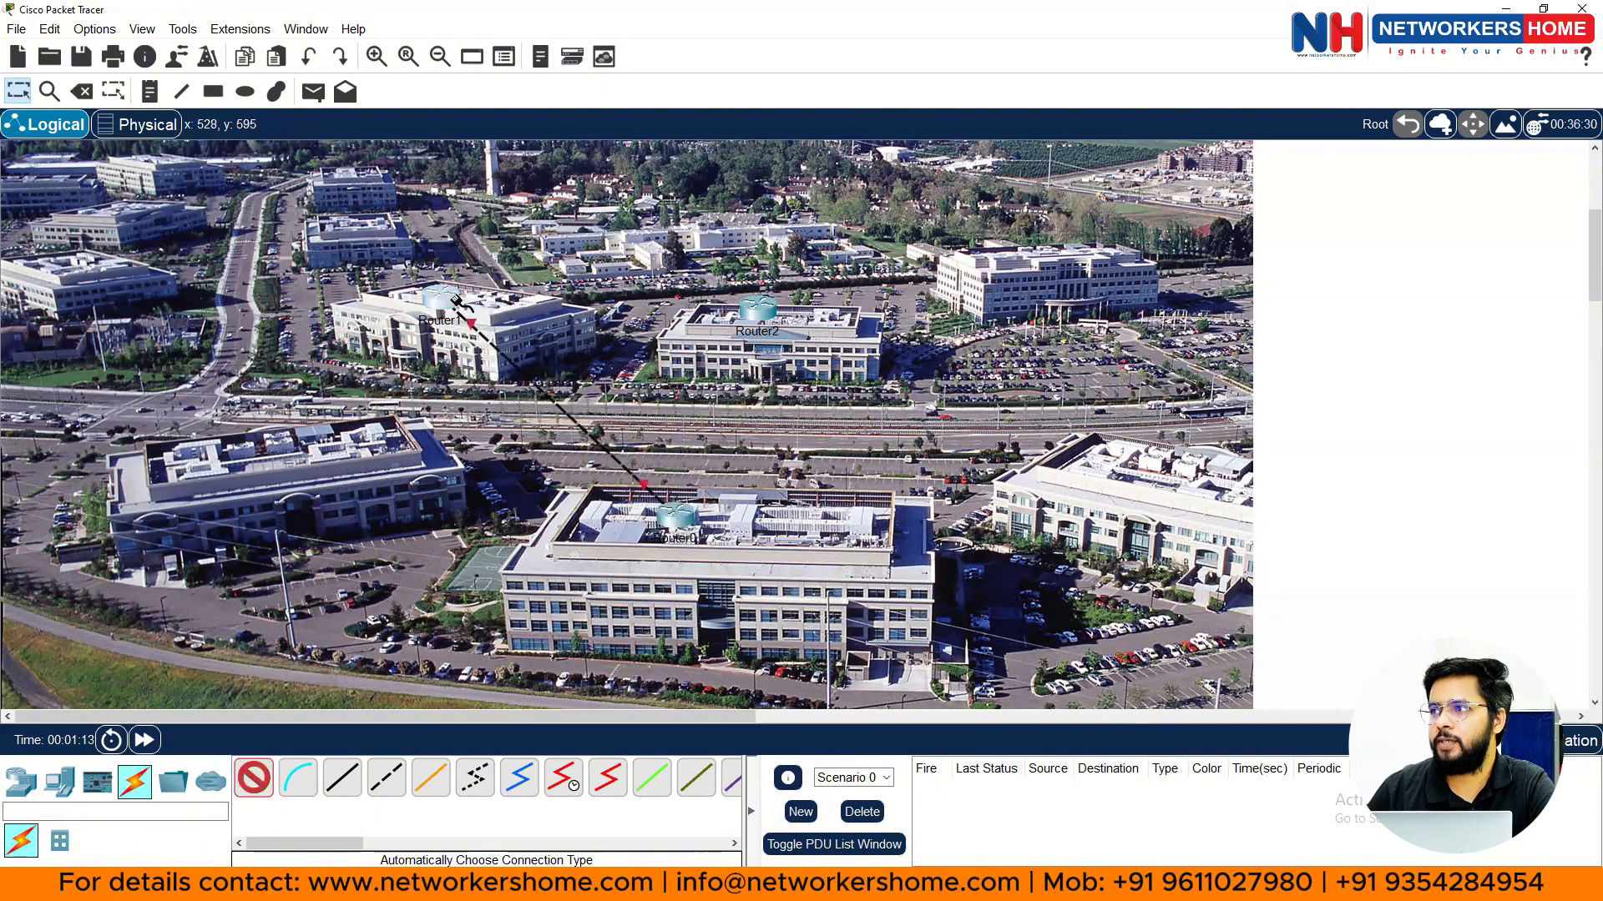
pyautogui.click(757, 309)
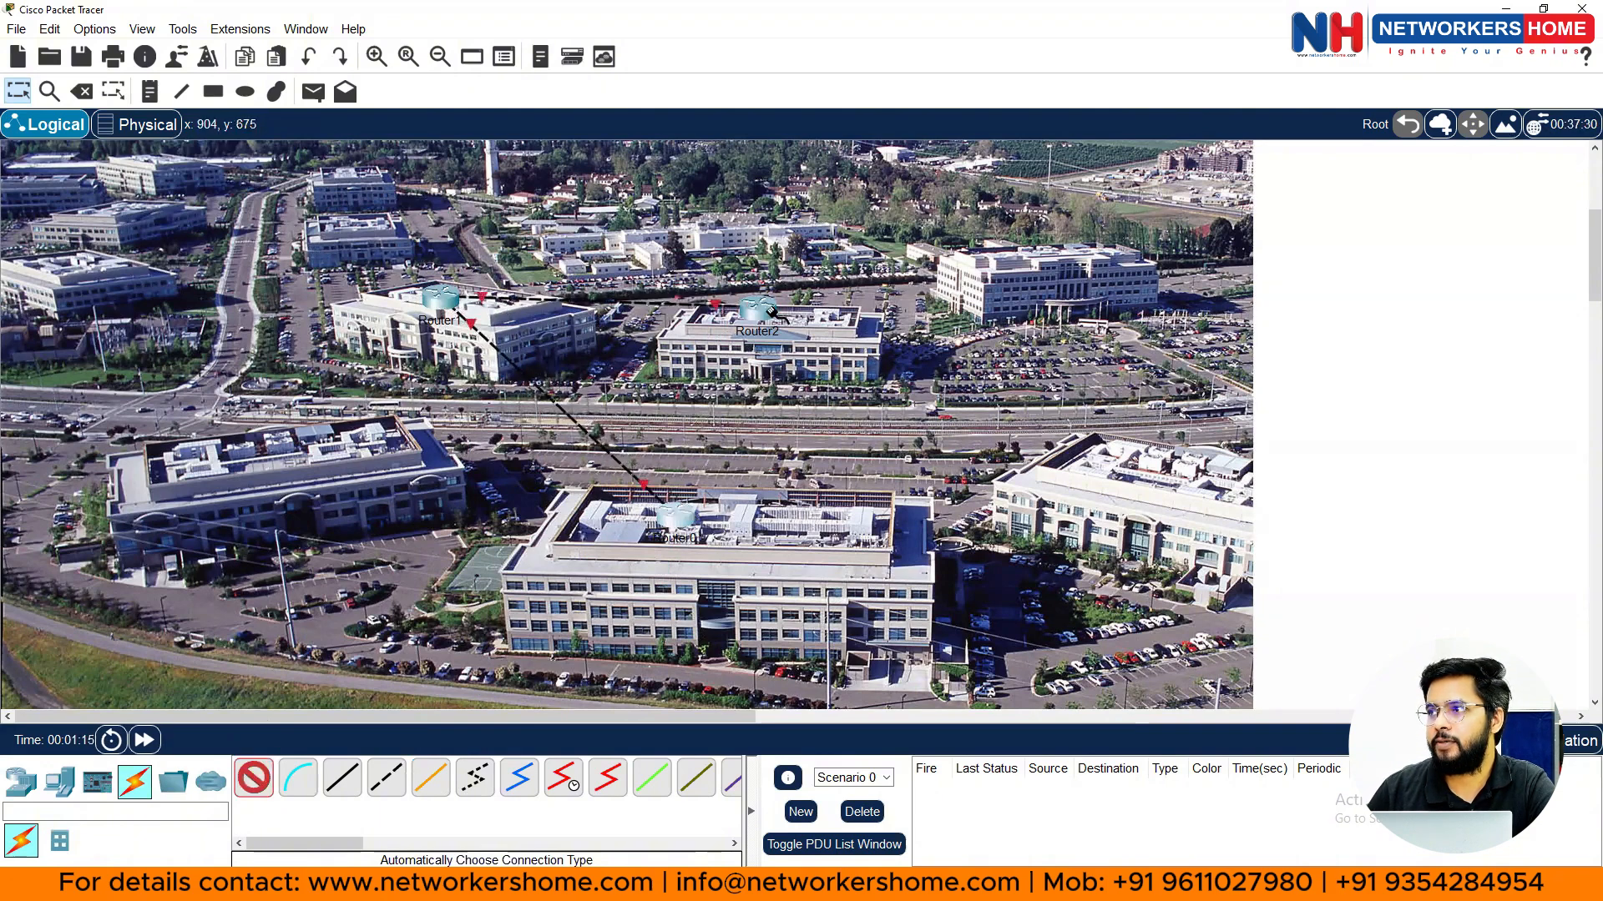
pyautogui.click(681, 511)
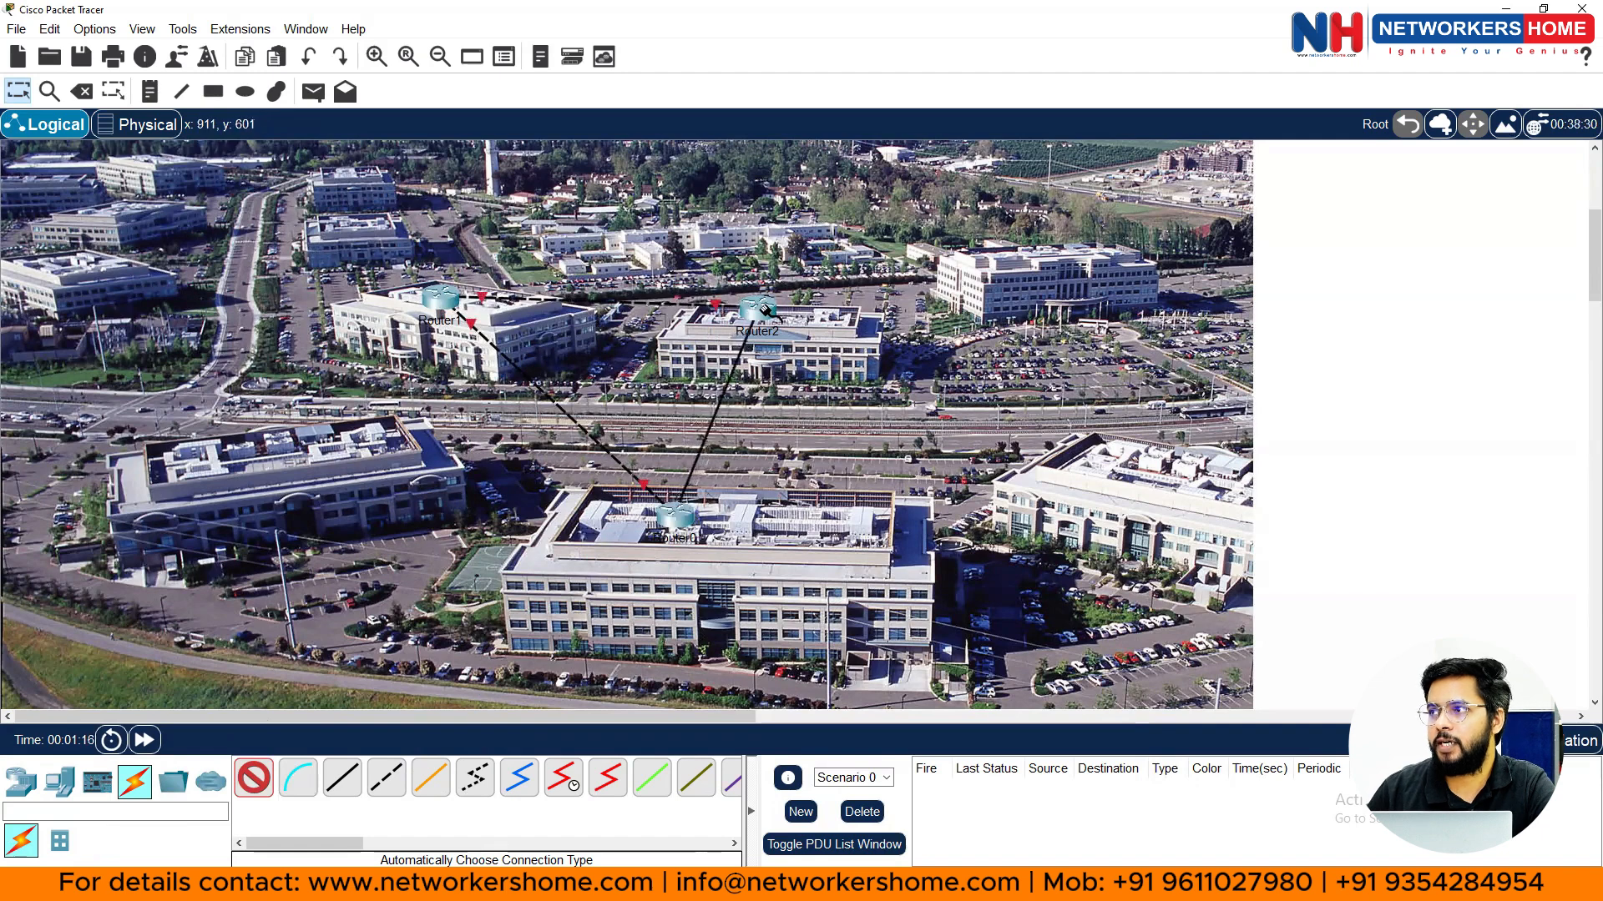
pyautogui.click(761, 307)
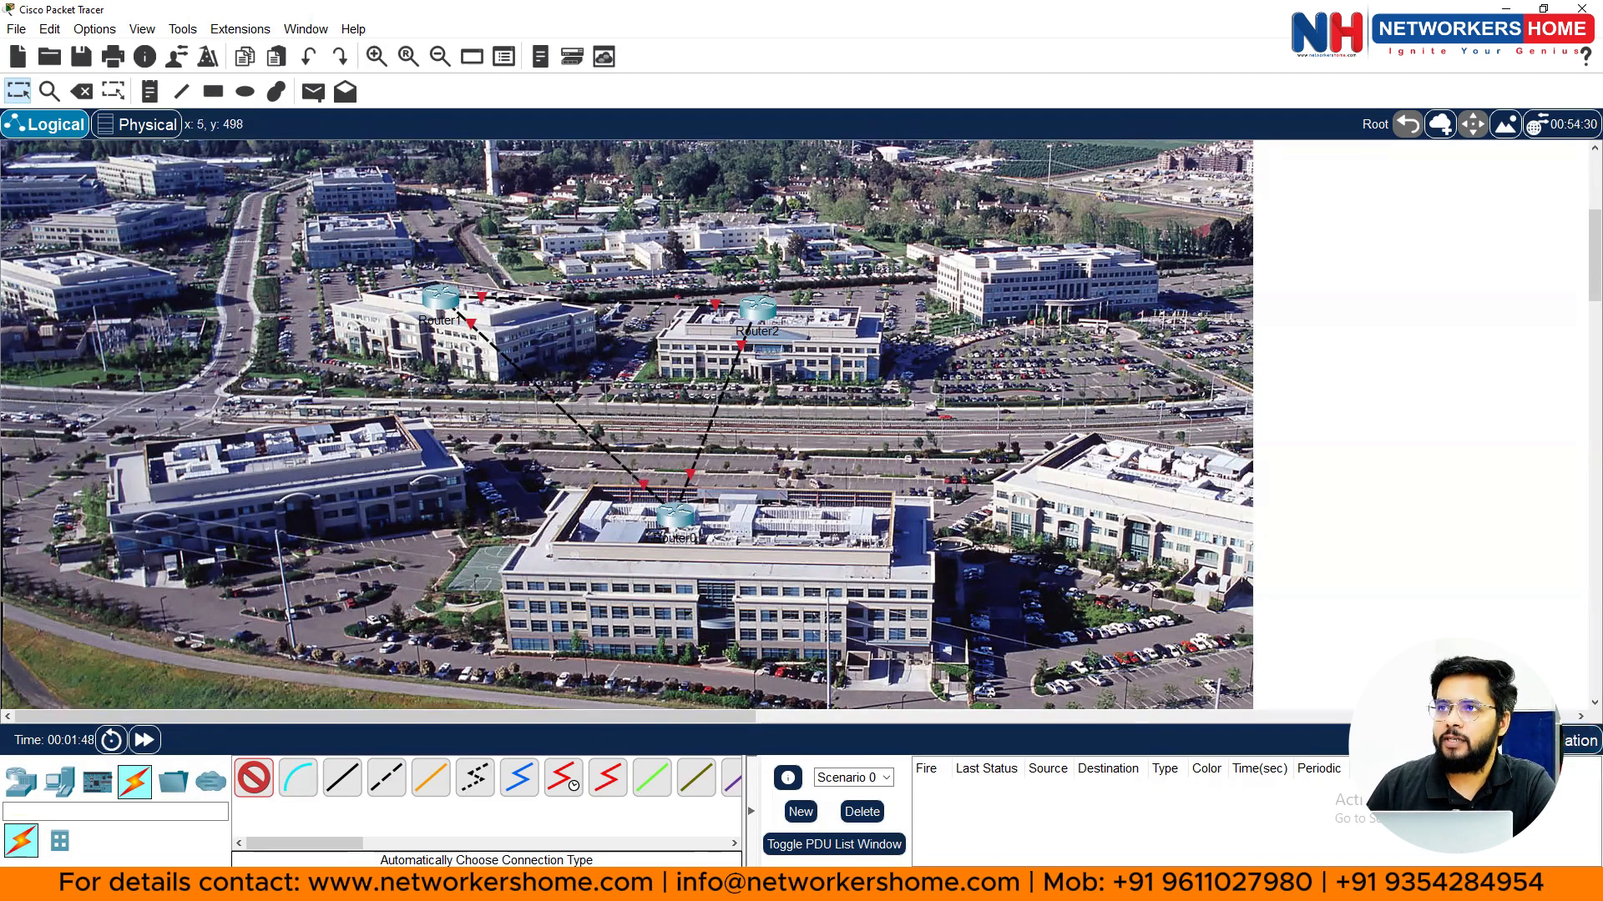
# - In Physical view, enter Home City and apply backgrounds/city/gCiscoCampus as its background image
pyautogui.click(137, 124)
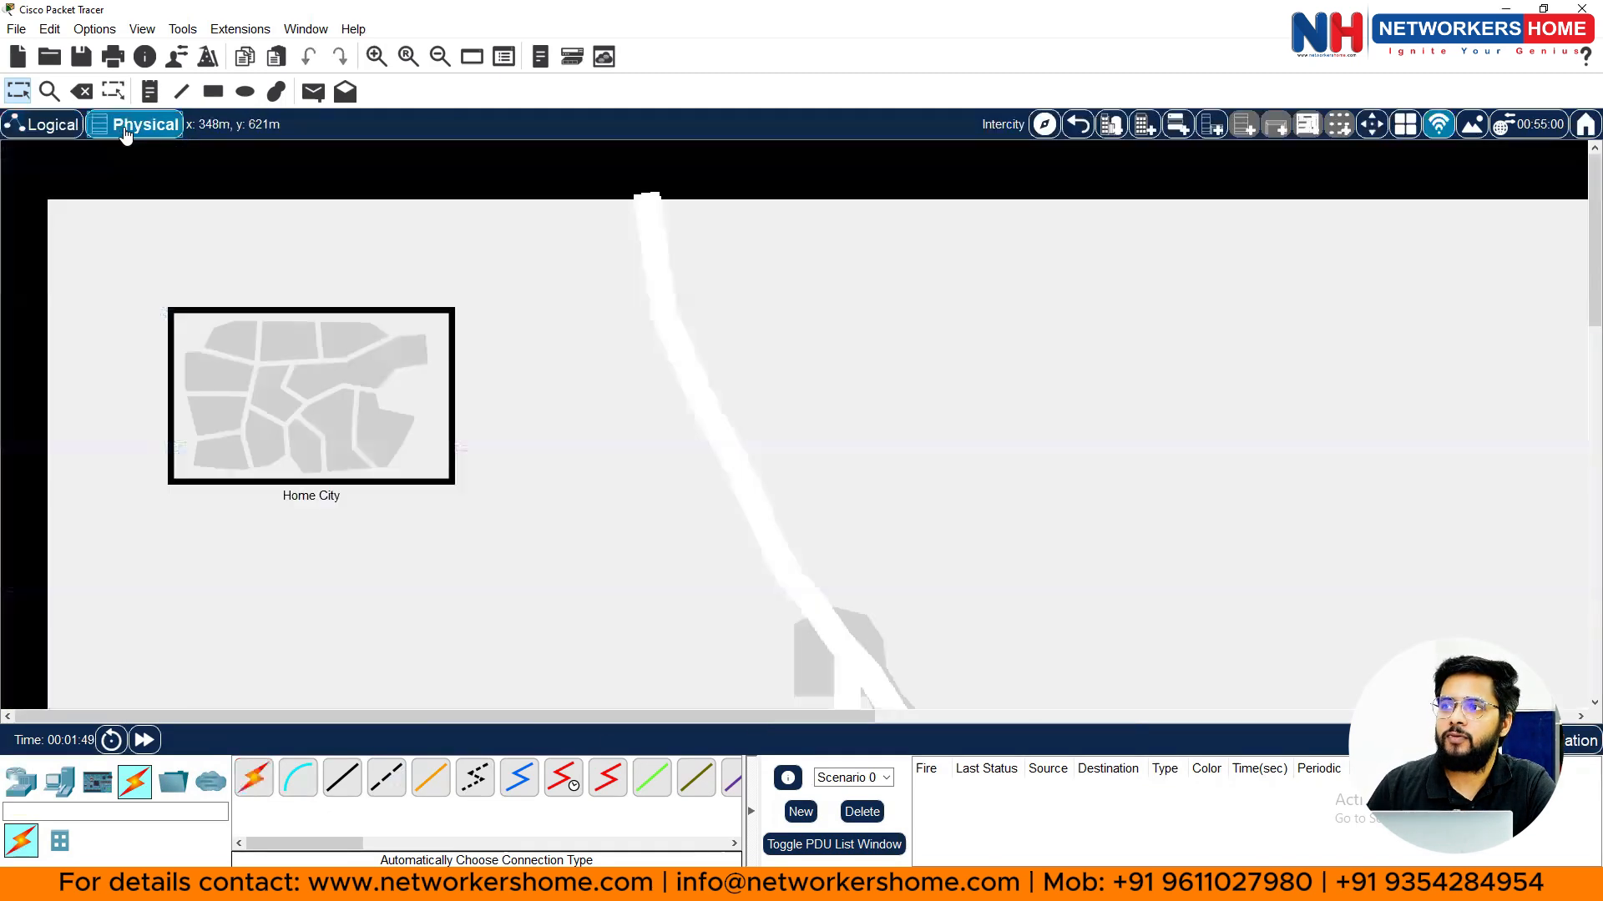
pyautogui.click(304, 408)
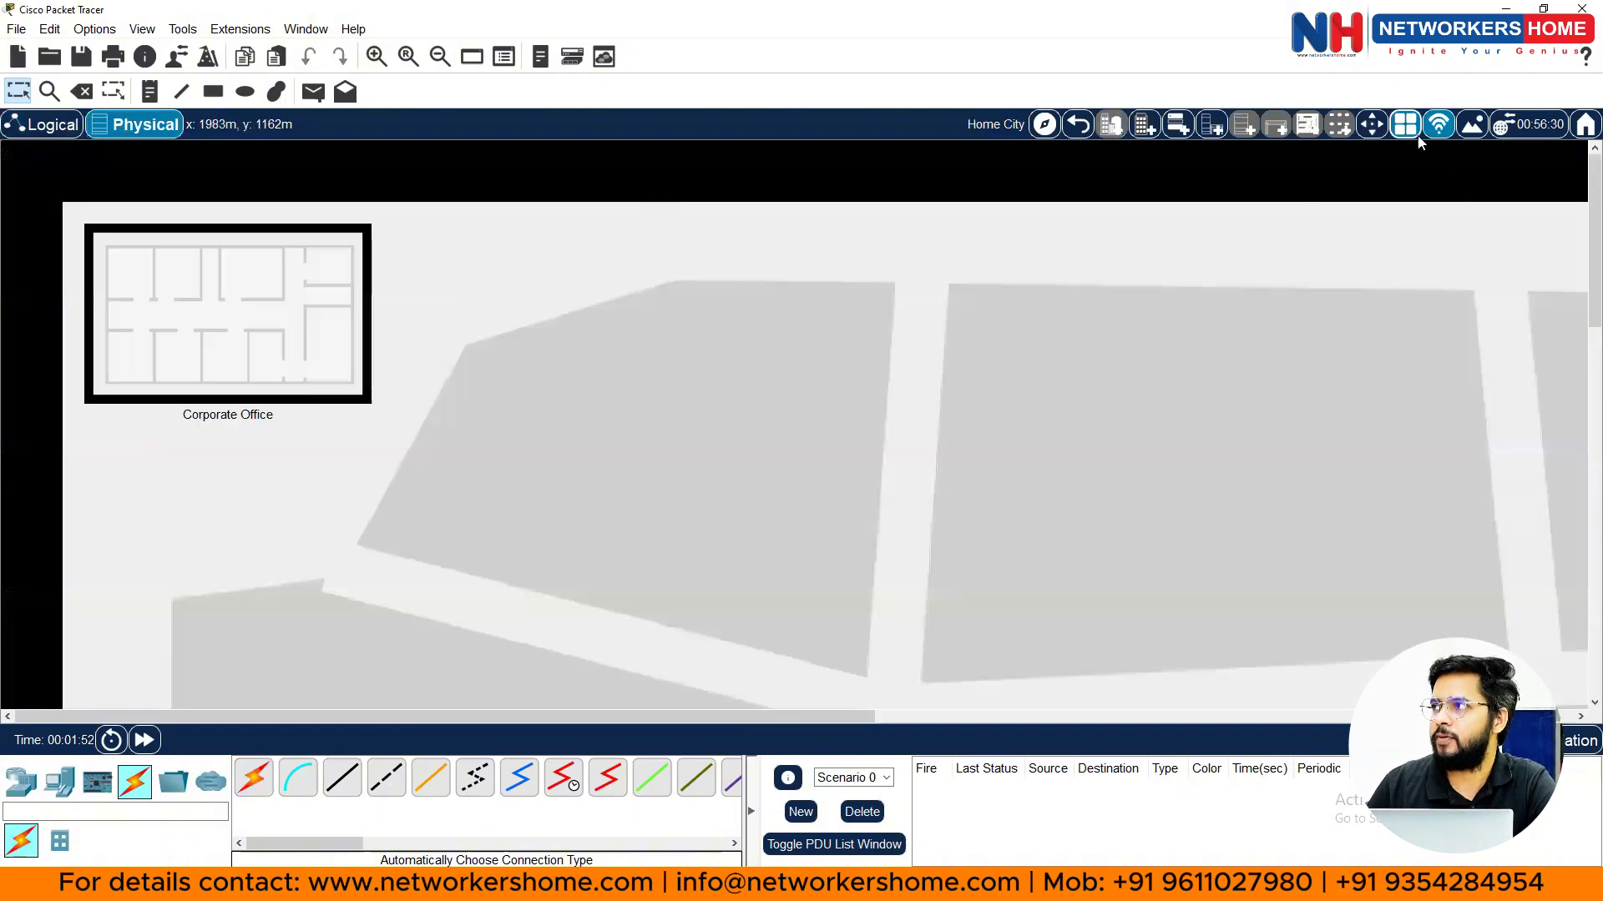
pyautogui.click(1472, 128)
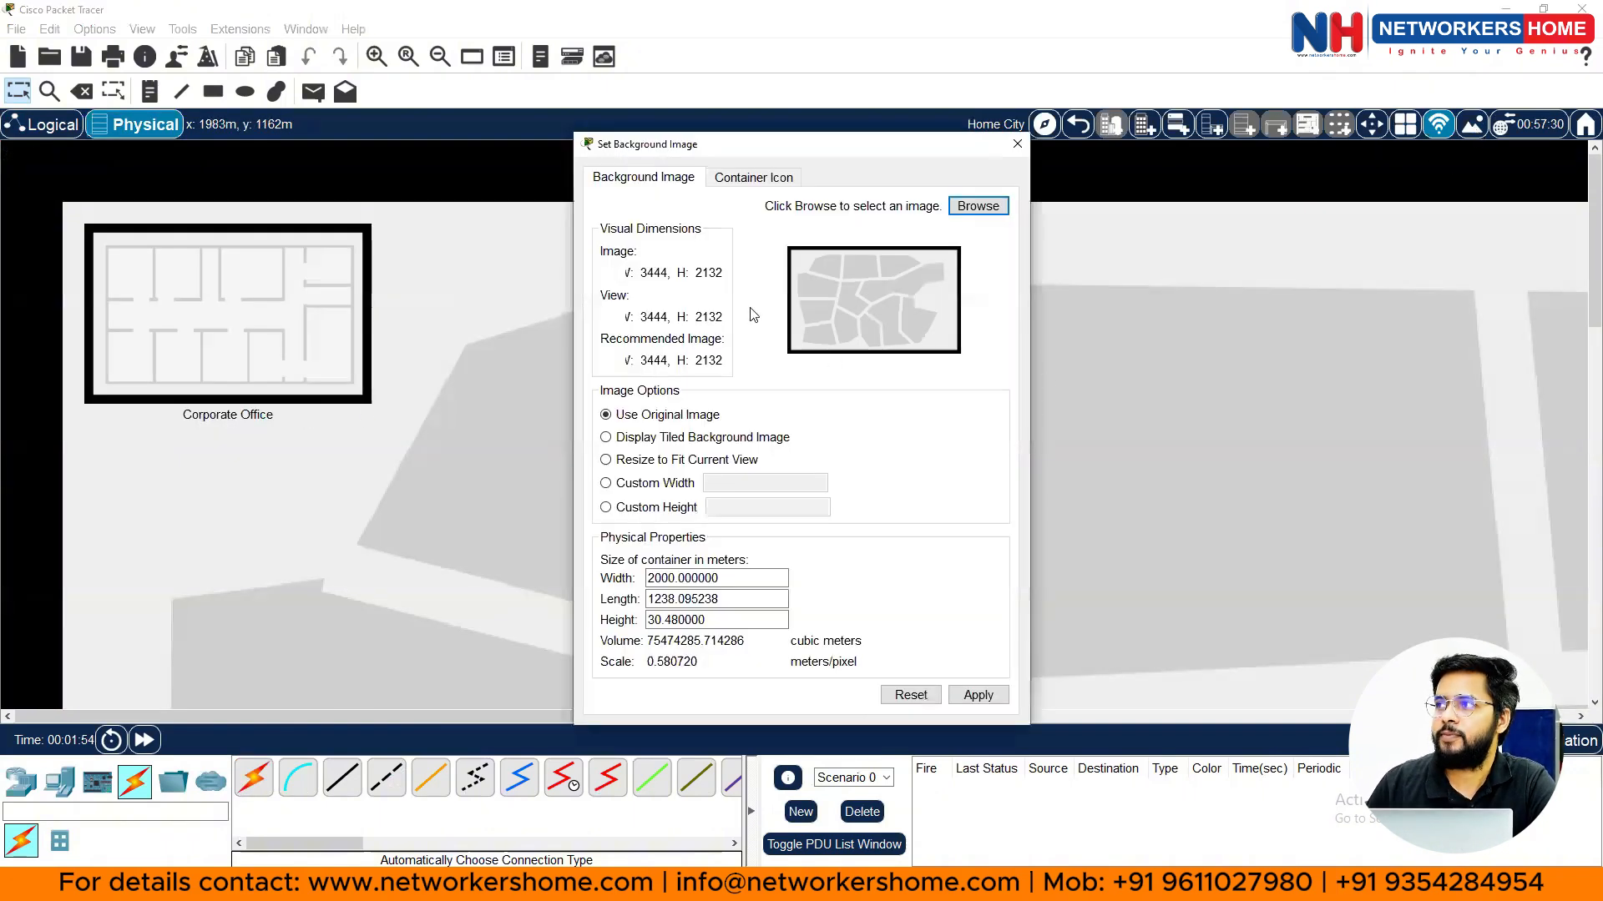
pyautogui.click(975, 207)
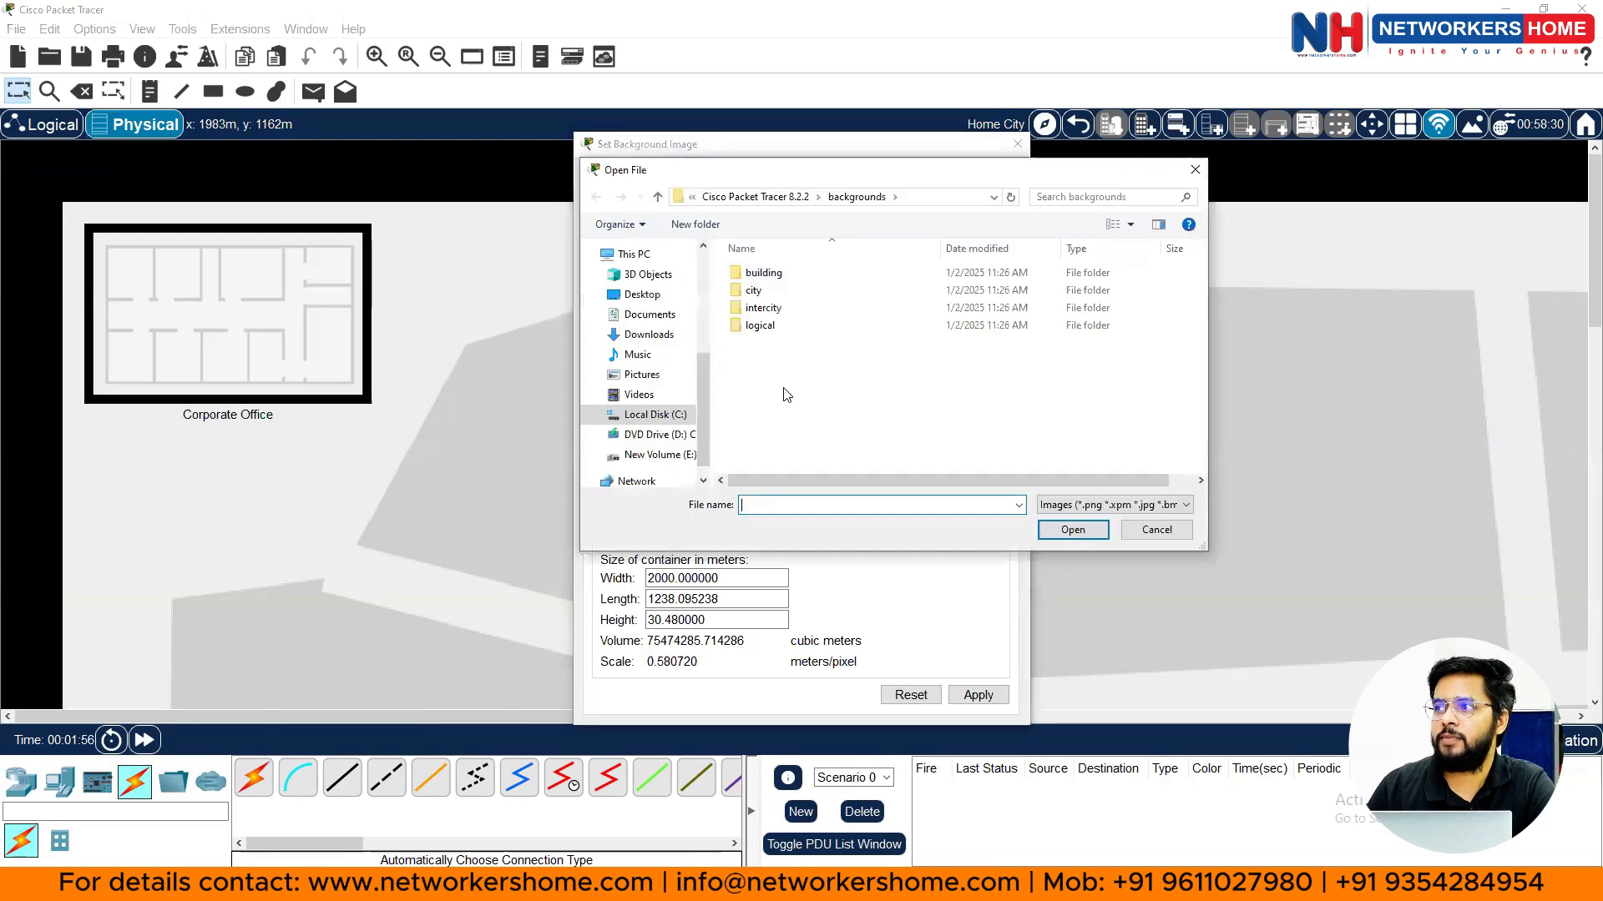
pyautogui.doubleClick(753, 291)
pyautogui.click(783, 295)
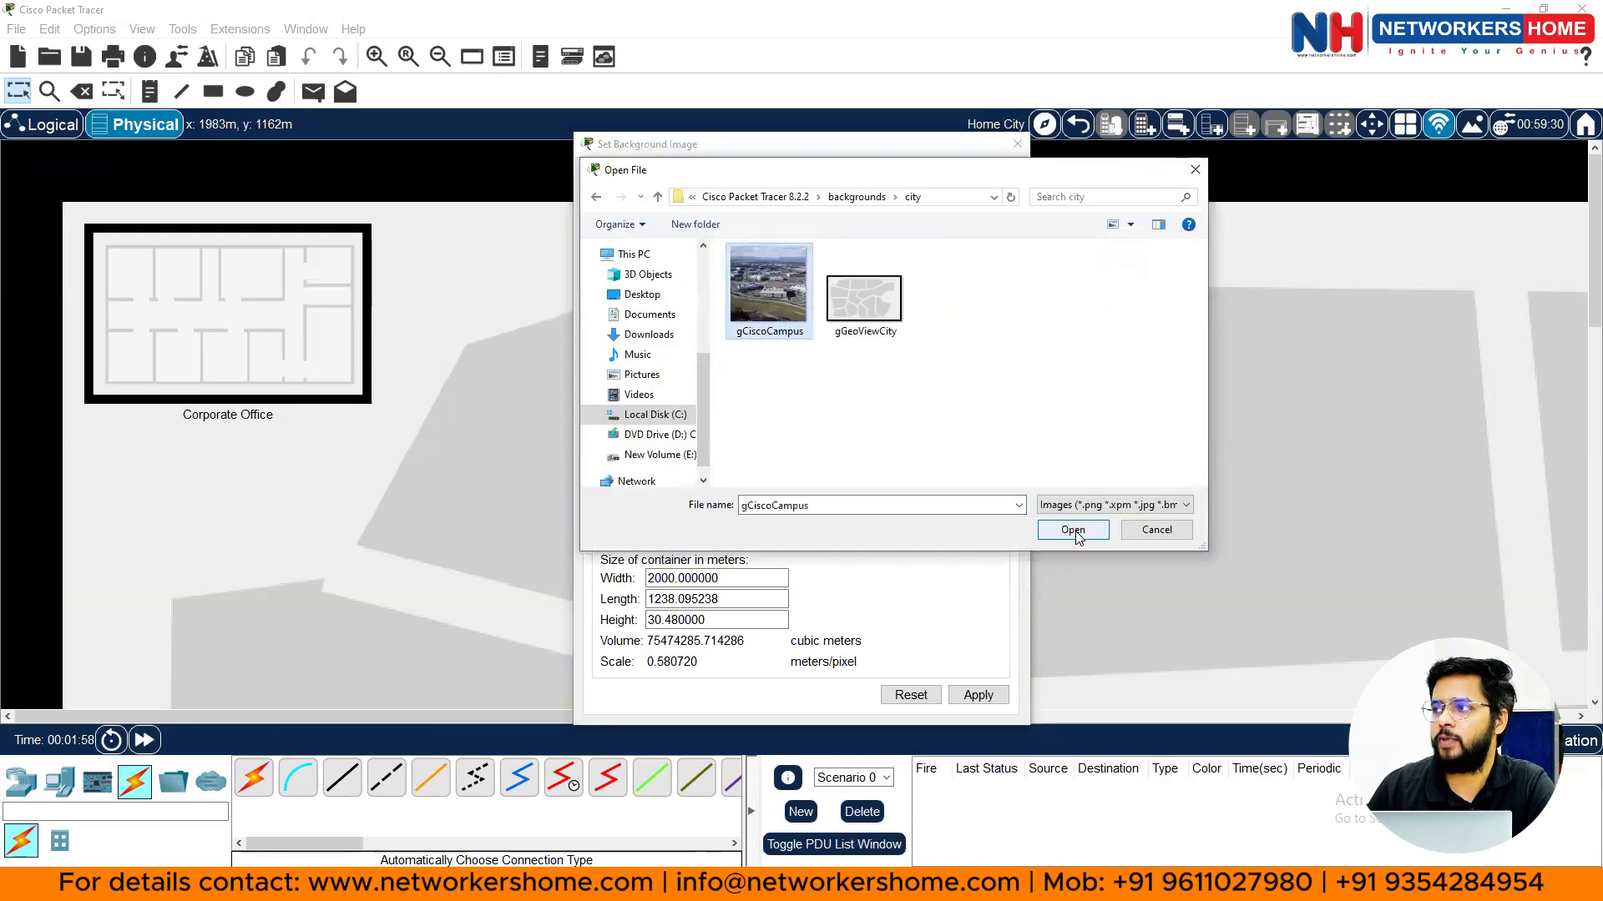
pyautogui.click(1075, 531)
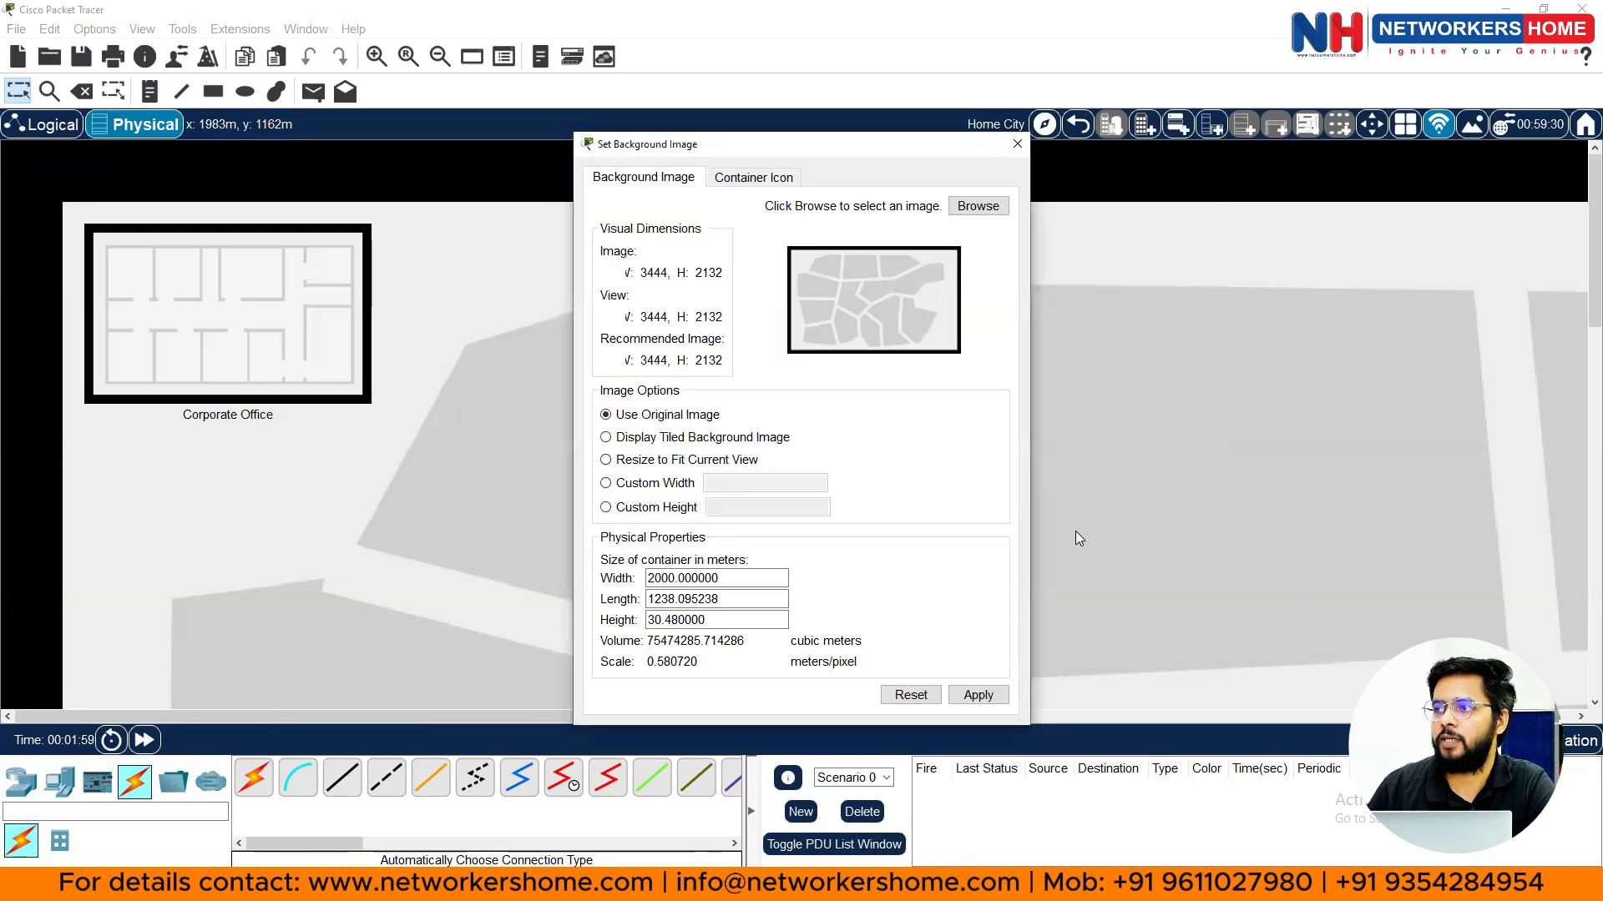
pyautogui.click(979, 697)
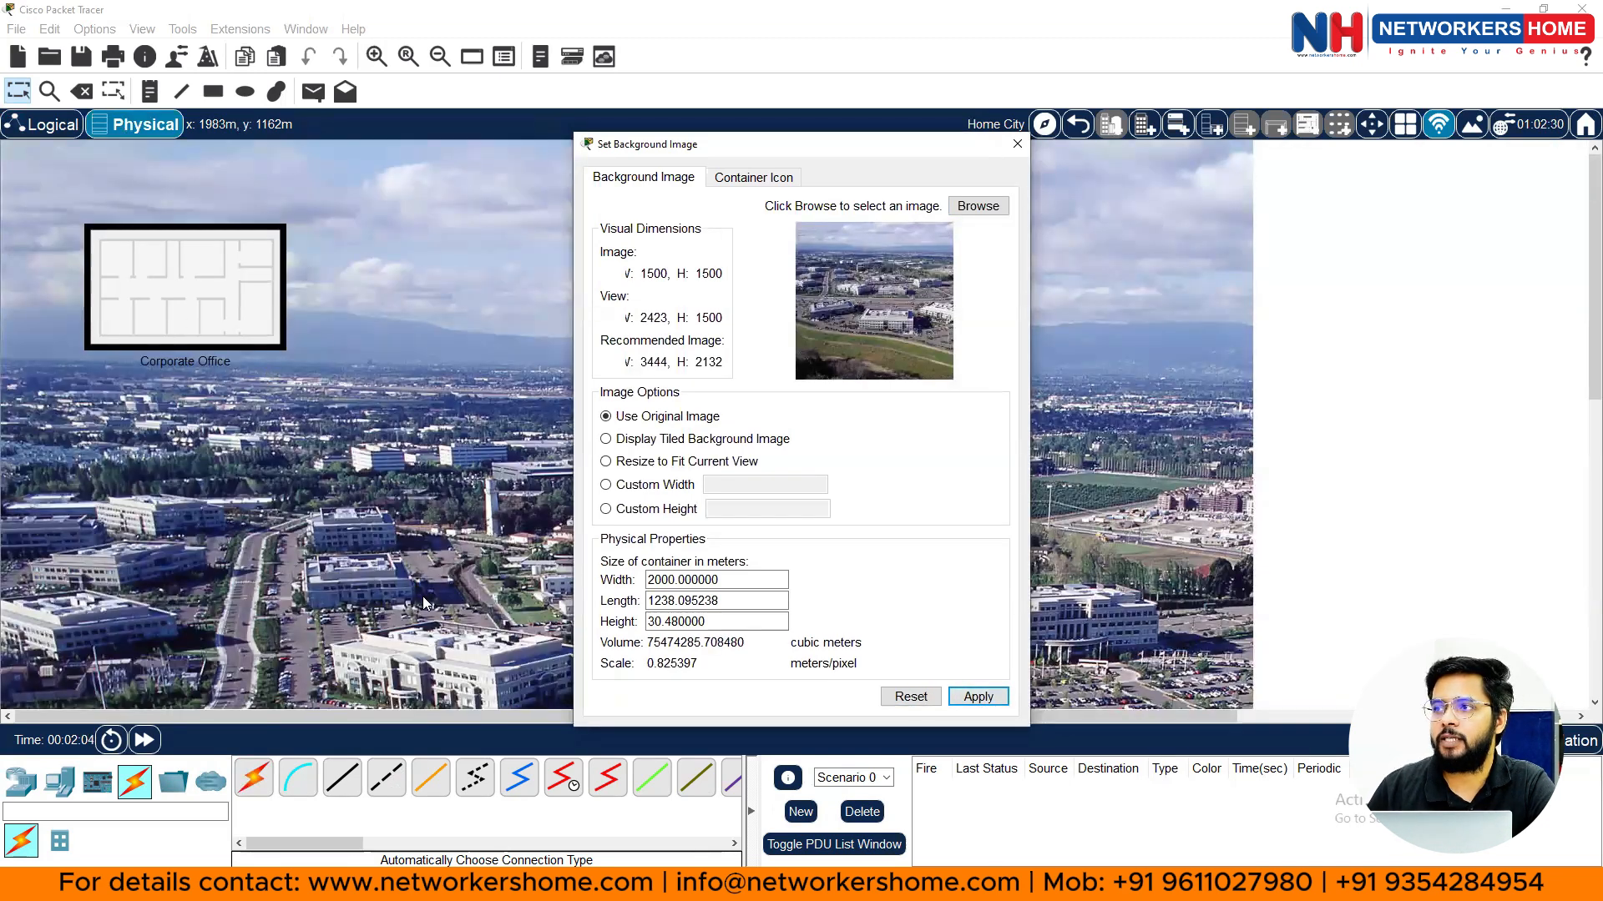
# - Position Corporate Office over the lower central building and Office Building over a left campus building
pyautogui.click(1017, 144)
pyautogui.moveTo(121, 292); pyautogui.dragTo(681, 616)
pyautogui.scroll(-2, 681, 604)
pyautogui.scroll(-2, 682, 553)
pyautogui.moveTo(681, 549); pyautogui.dragTo(657, 578)
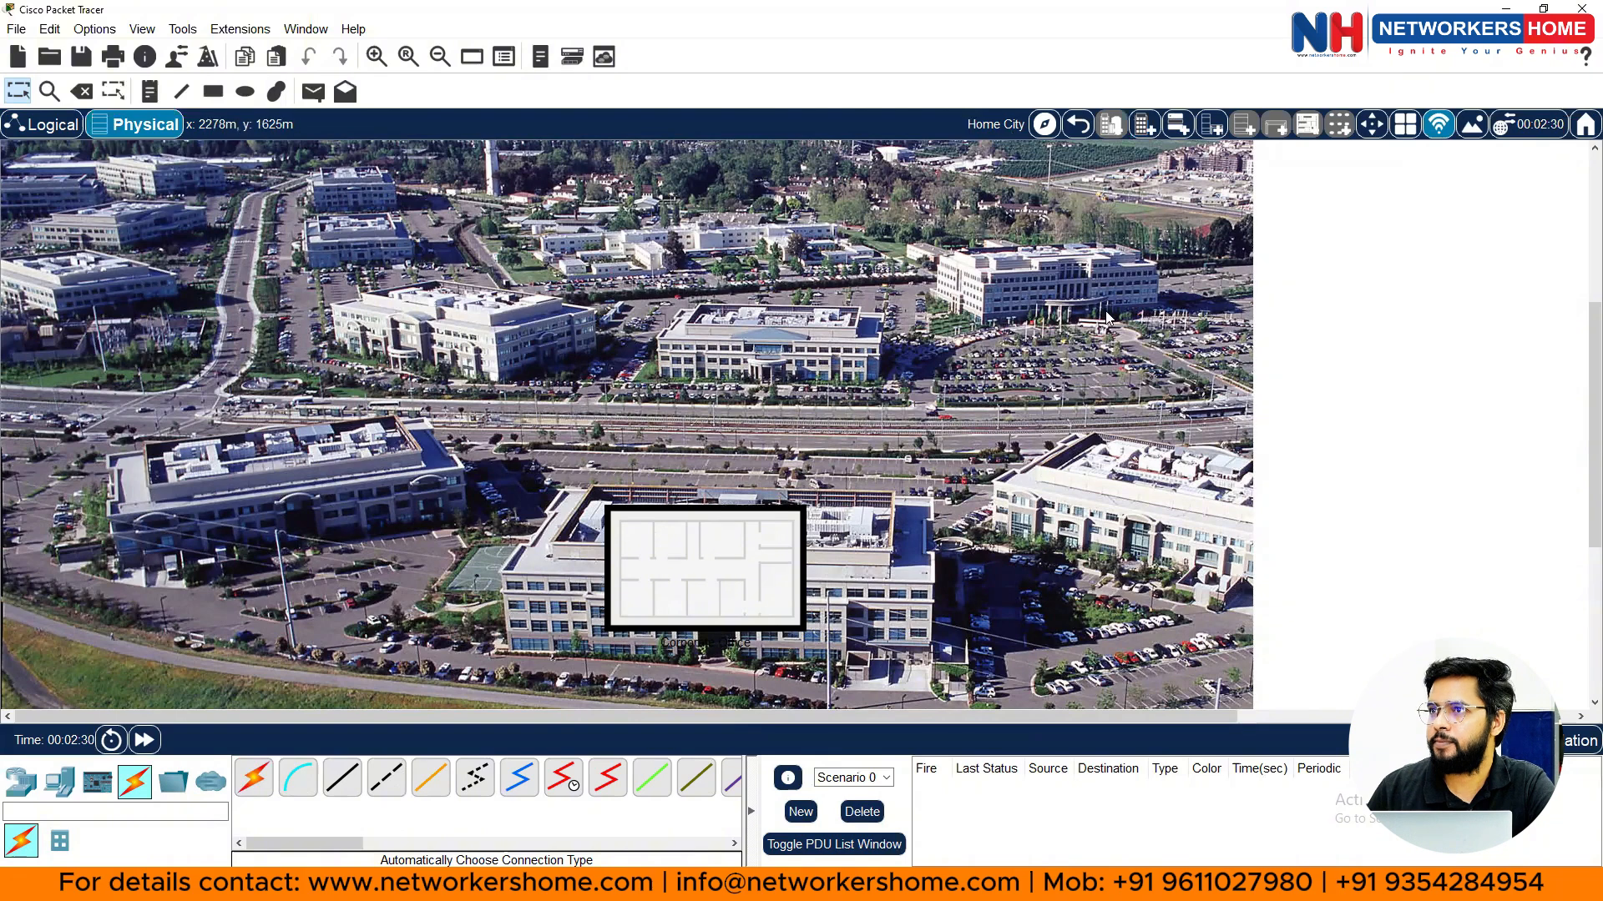
pyautogui.scroll(3, 474, 314)
pyautogui.moveTo(241, 266); pyautogui.dragTo(481, 601)
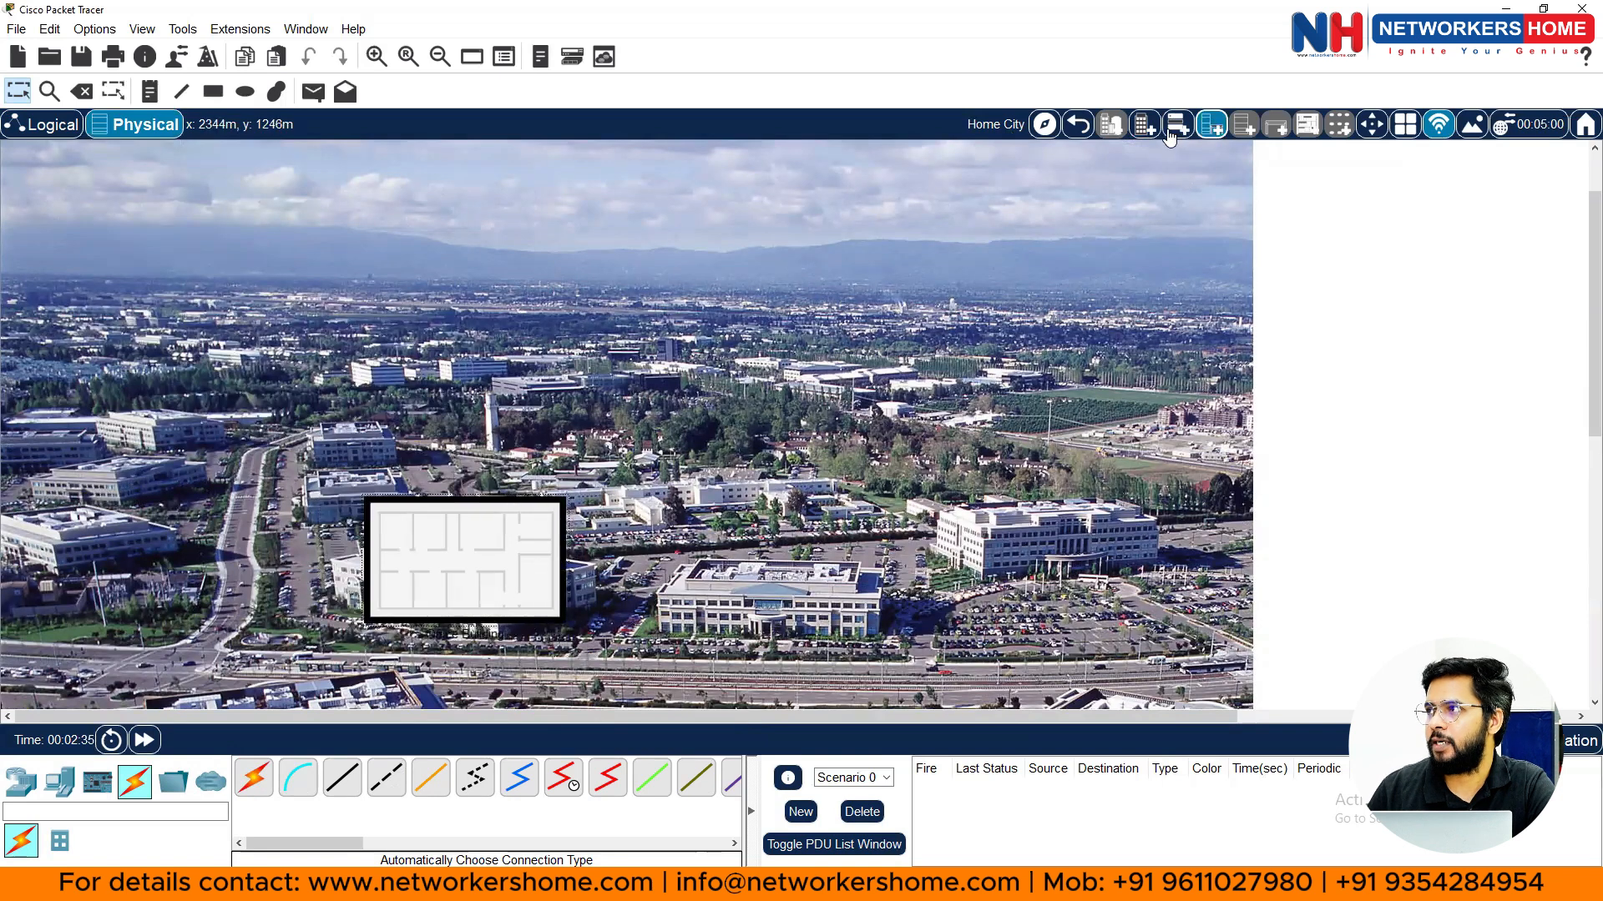
# - Add a new building over the centre building, then return to Intercity and the Logical view
pyautogui.click(1176, 126)
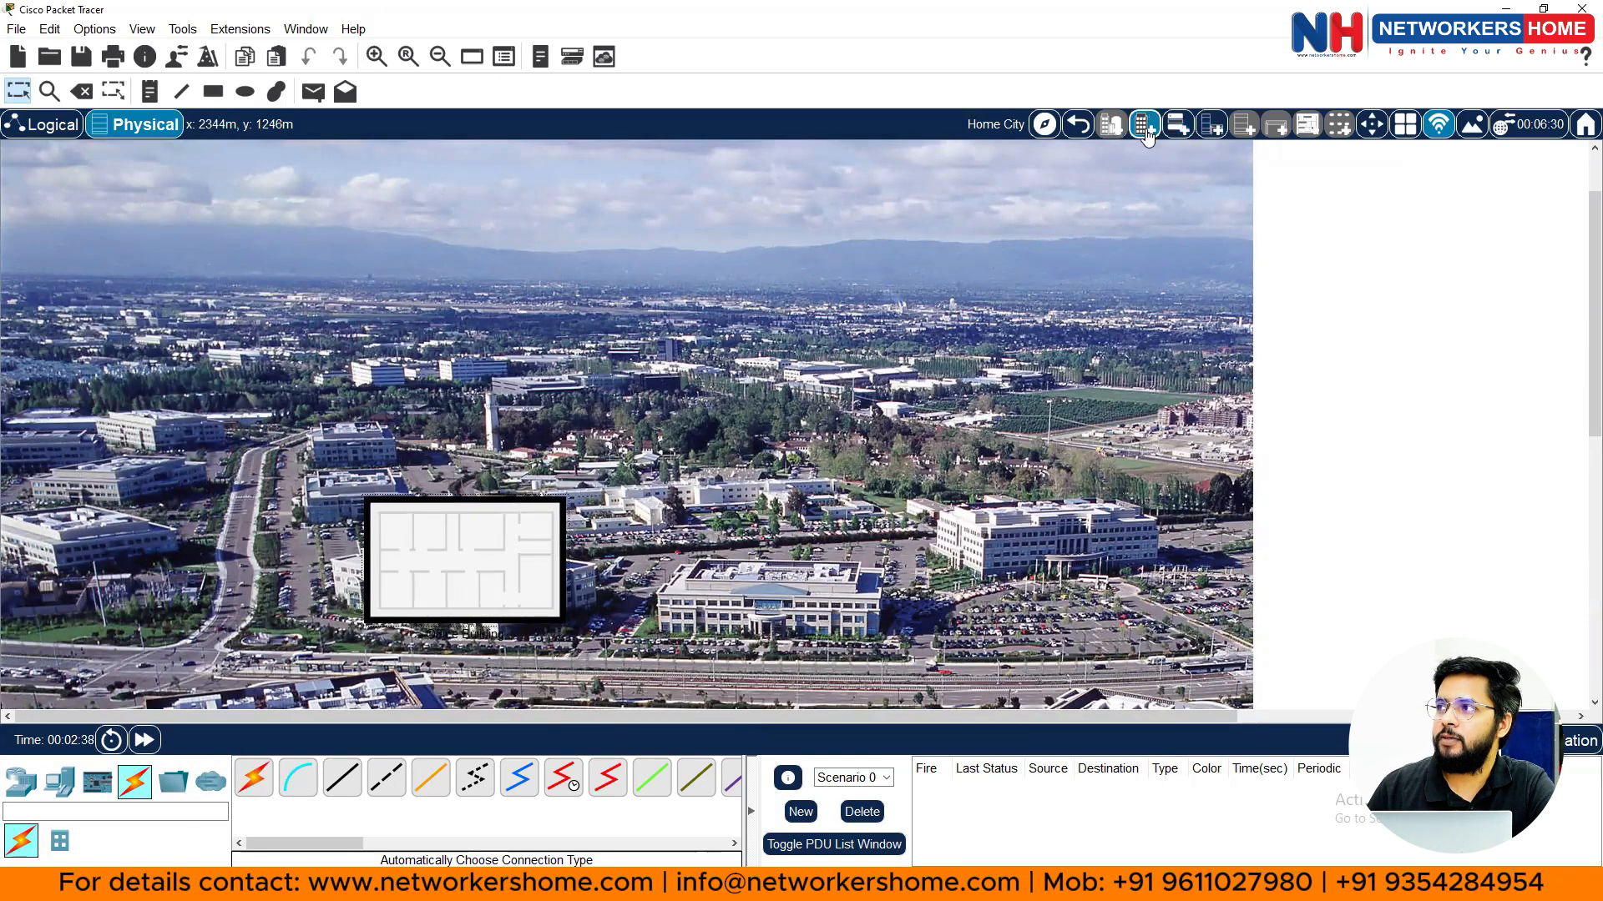
pyautogui.moveTo(133, 215); pyautogui.dragTo(722, 583)
pyautogui.scroll(-6, 693, 481)
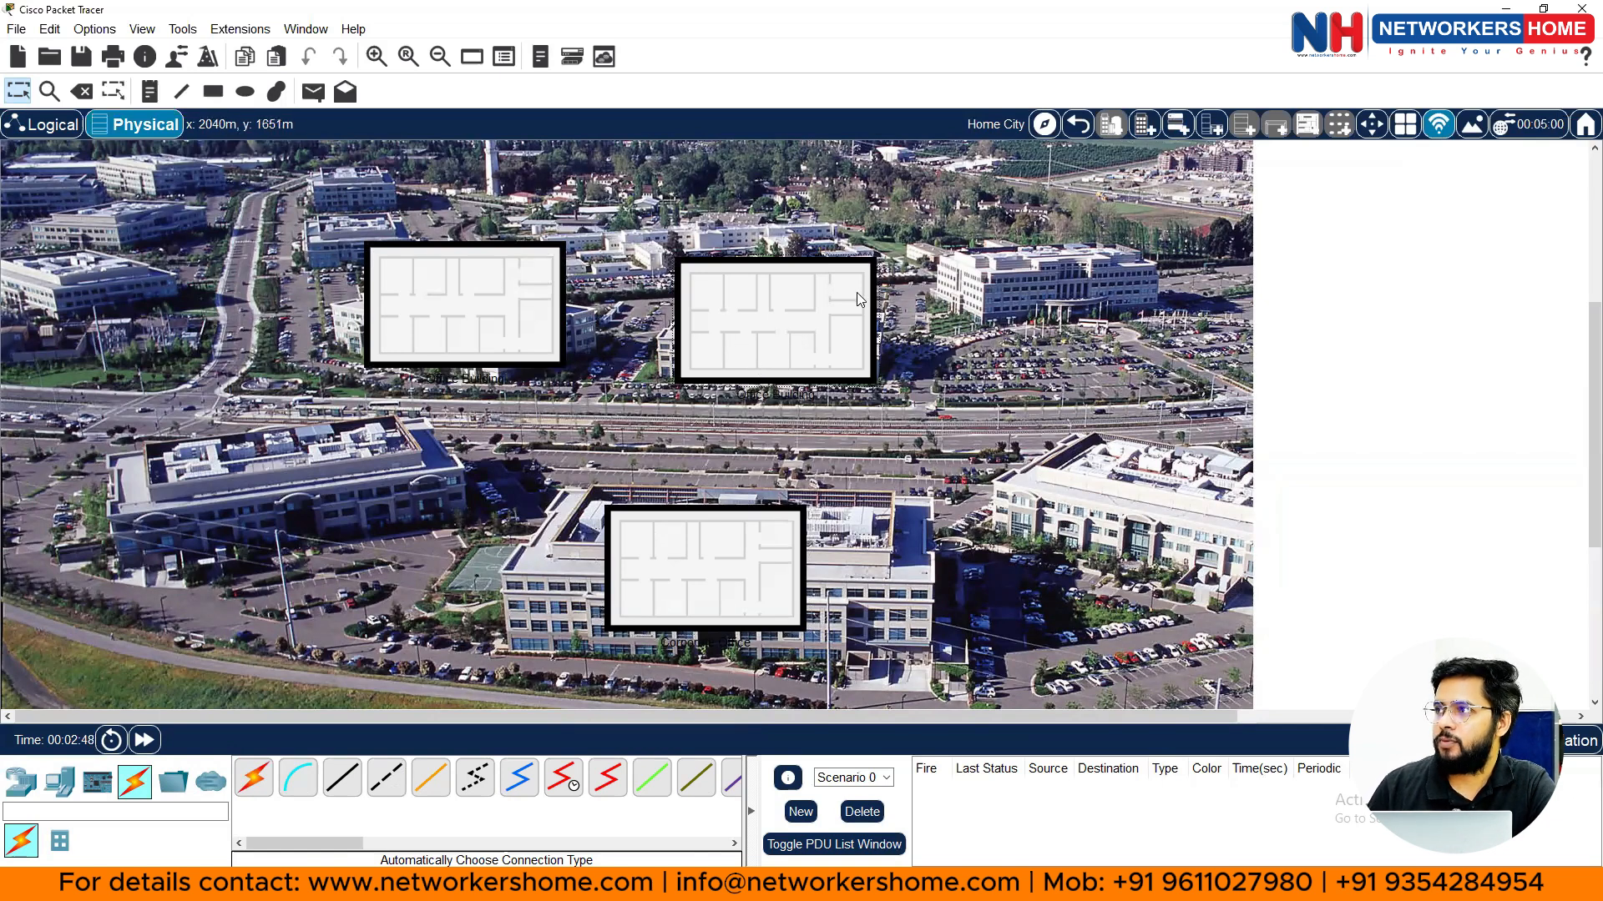
pyautogui.click(1078, 124)
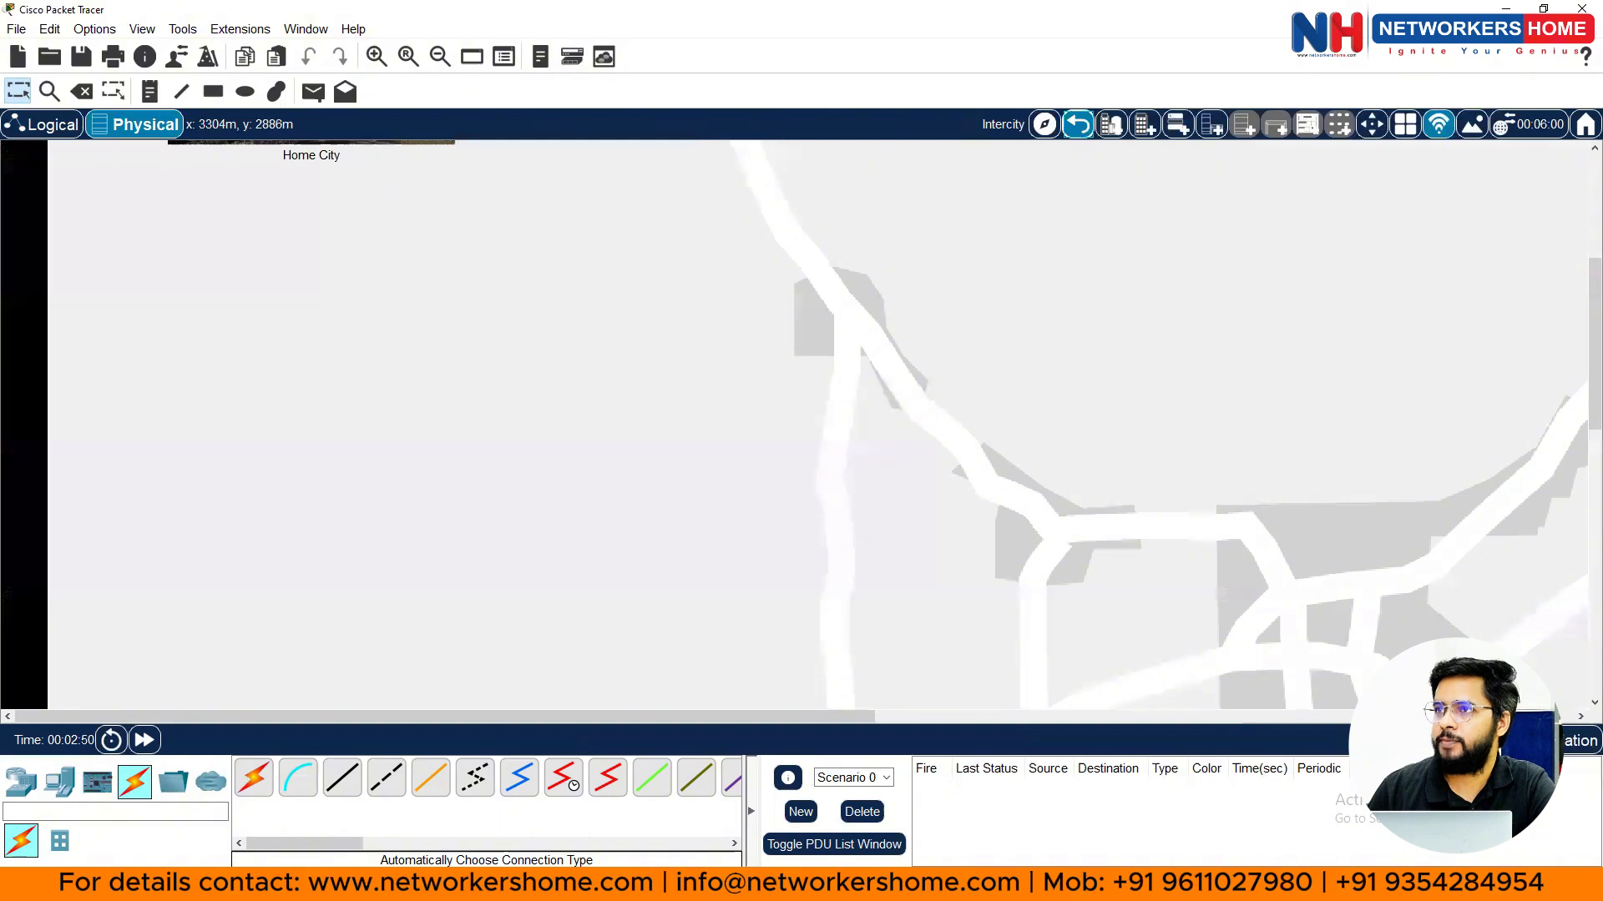
pyautogui.click(46, 123)
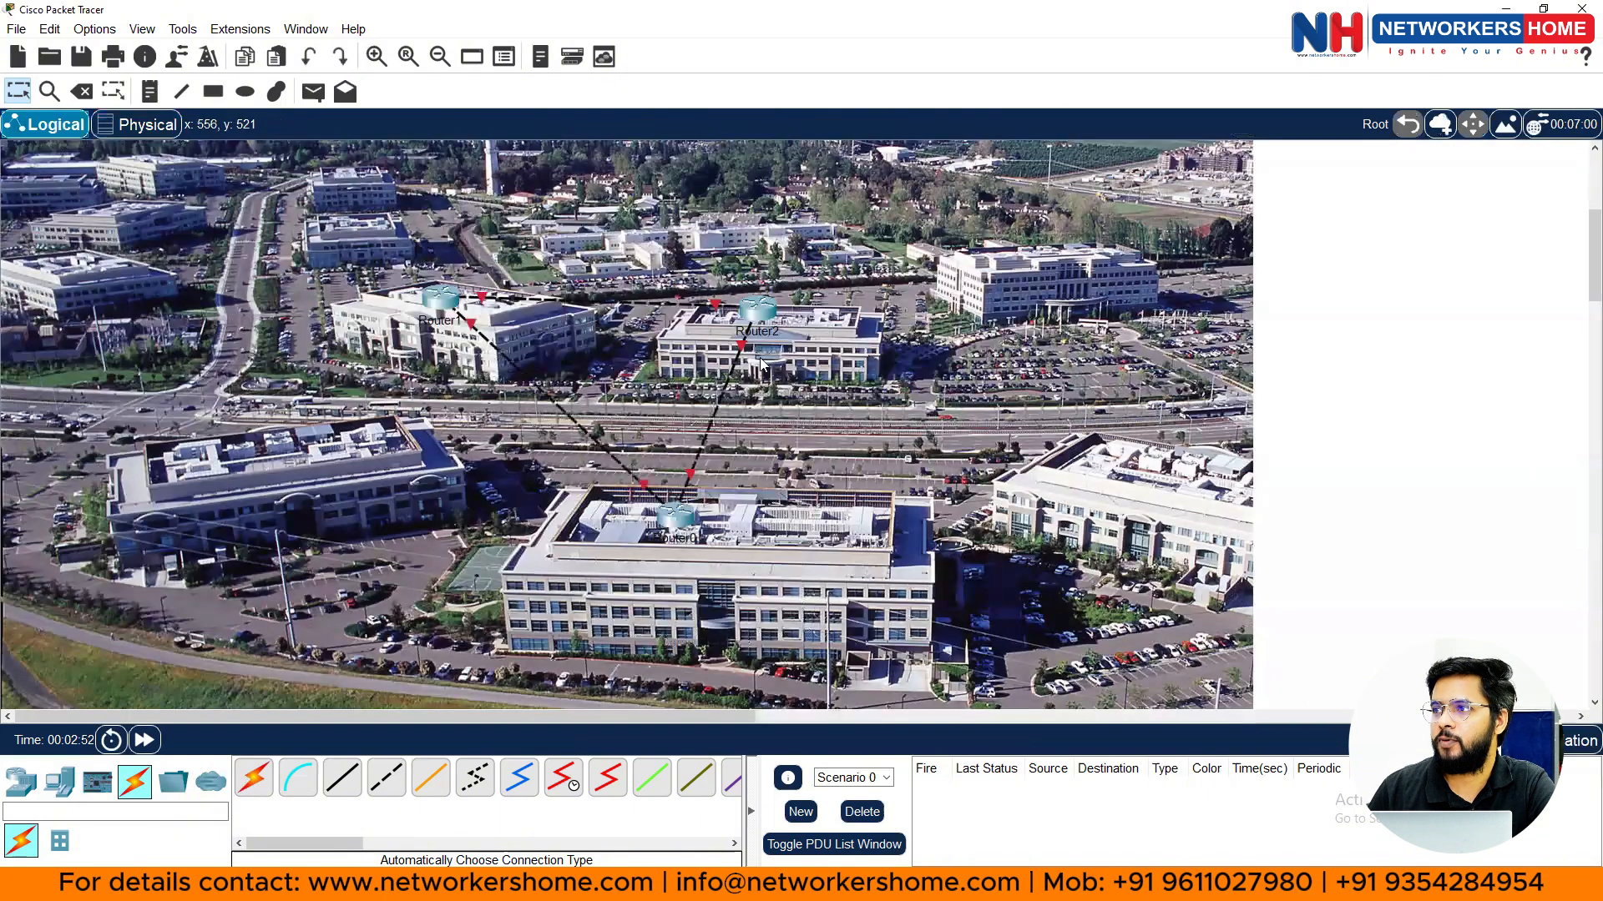